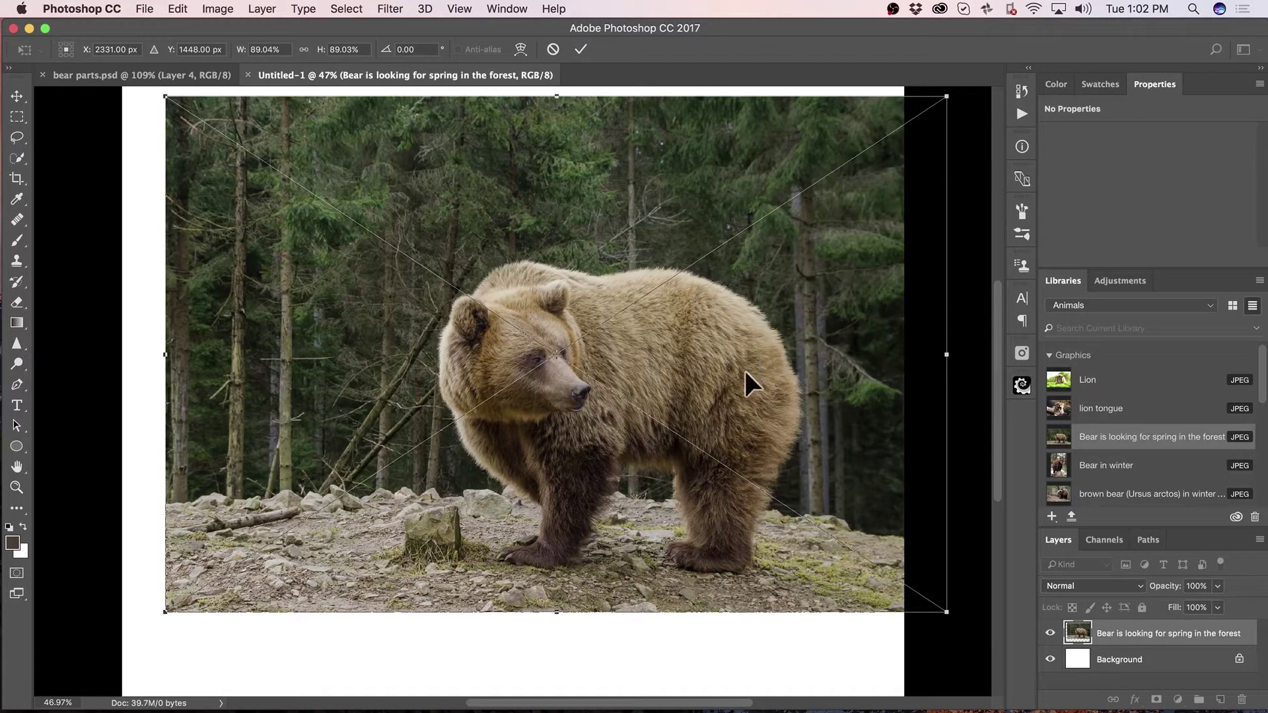
- Scale the placed bear photo to about 106% and position it so it covers the whole canvas
left_click_drag(747, 354, 710, 342)
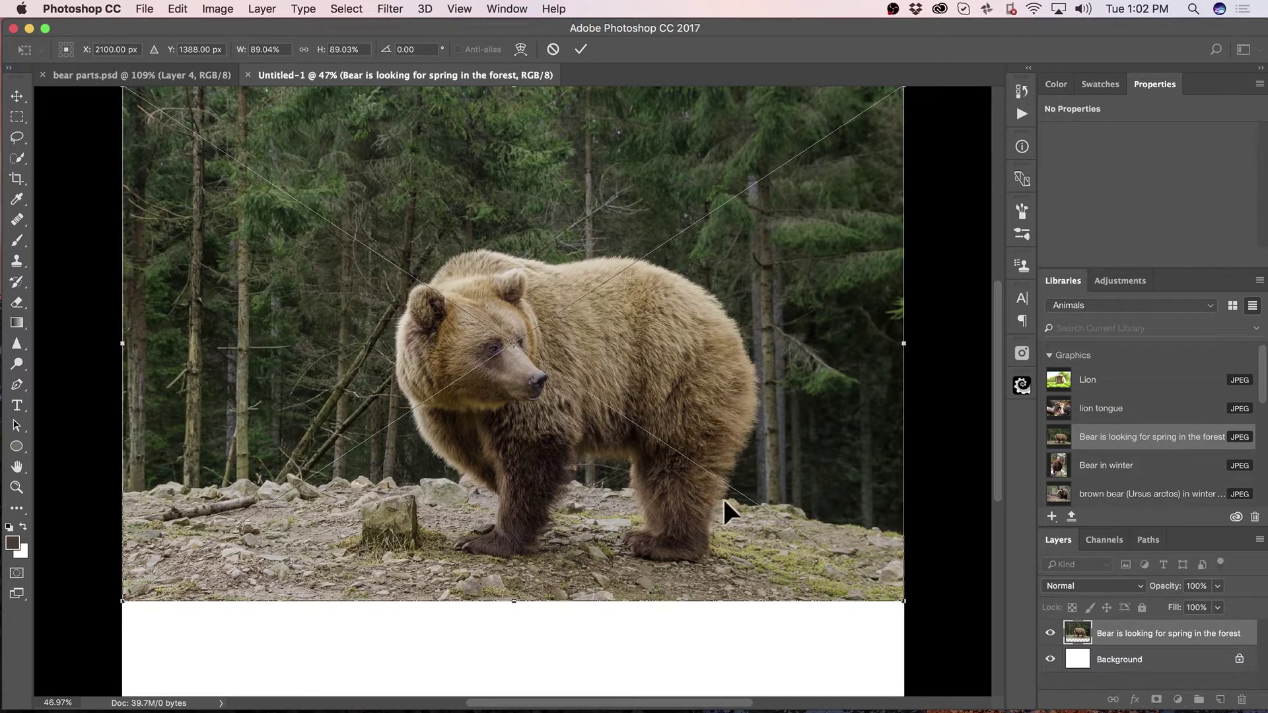
key("super+minus")
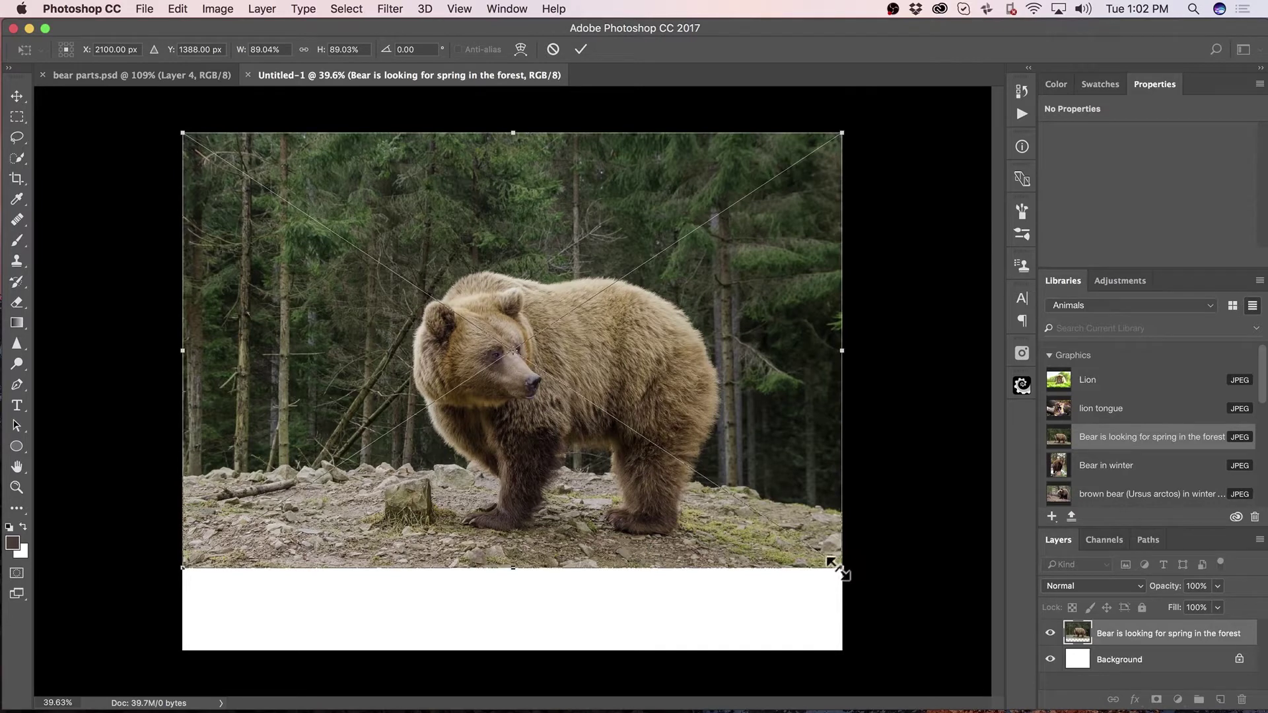
left_click_drag(840, 567, 837, 566)
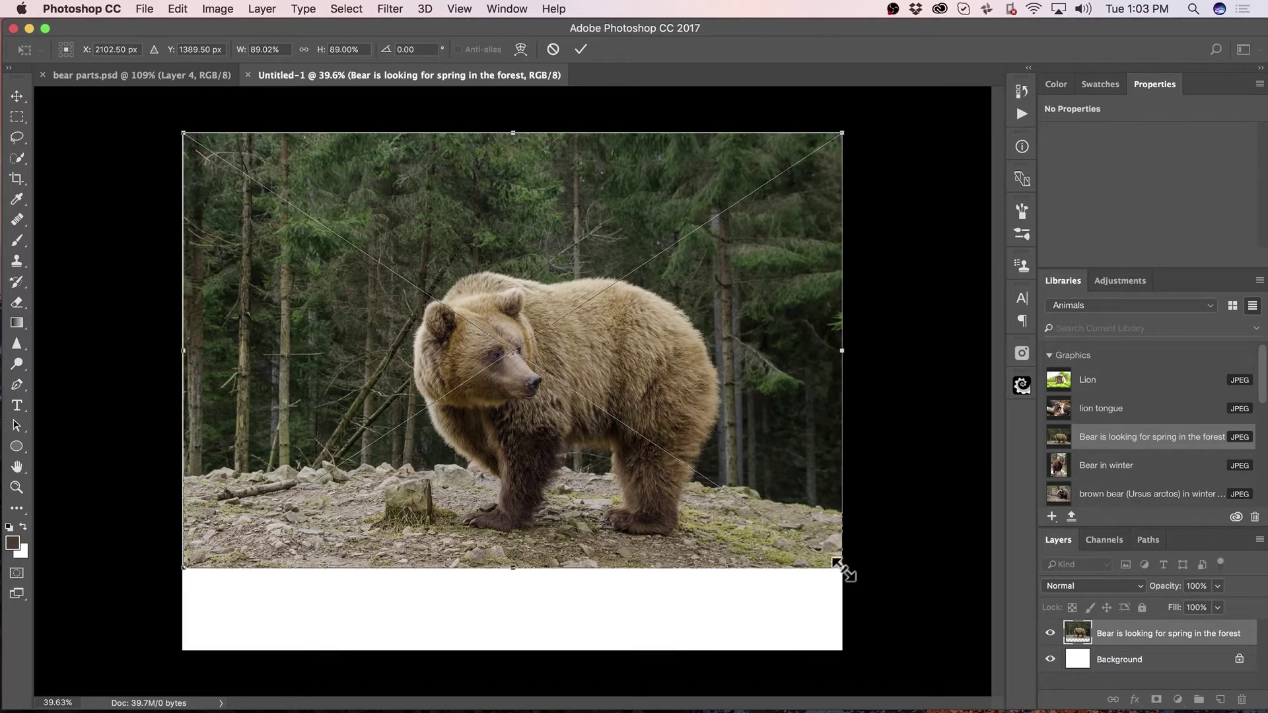
left_click_drag(837, 565, 900, 604)
left_click_drag(513, 351, 681, 503)
left_click_drag(680, 526, 687, 571)
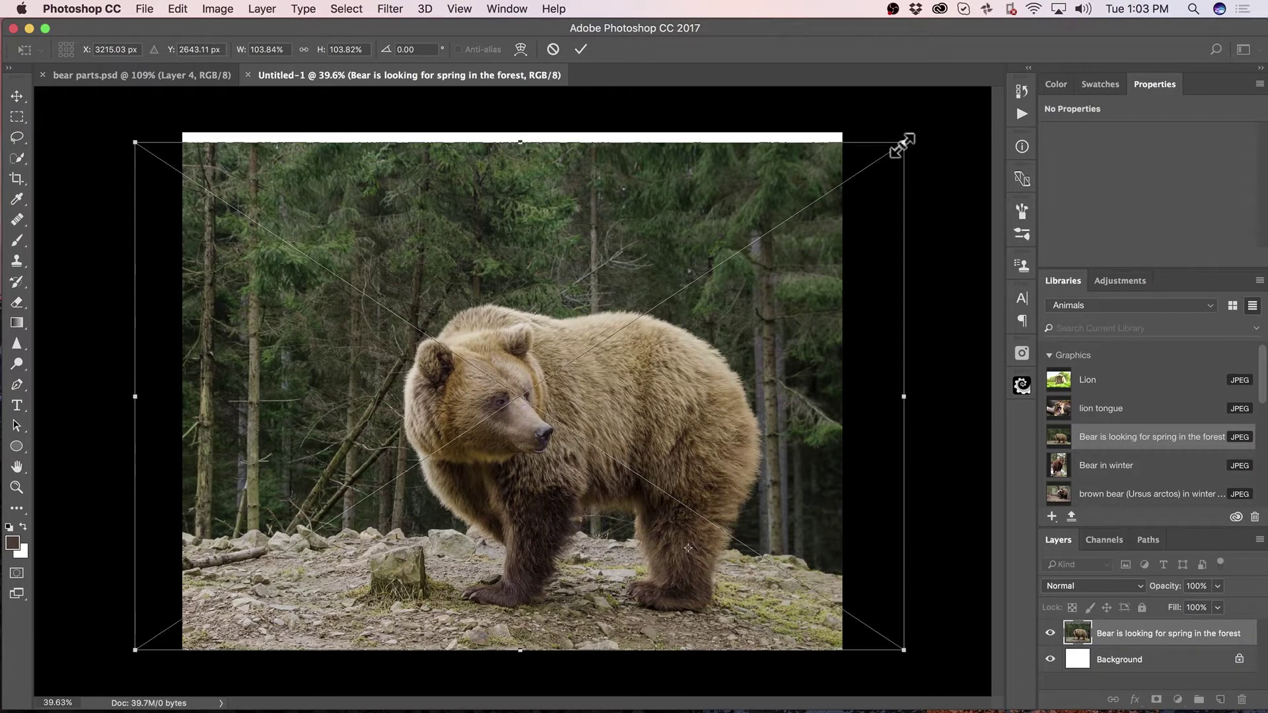
mouse_move(903, 142)
left_mouse_down()
mouse_move(912, 127)
mouse_move(920, 140)
left_mouse_up()
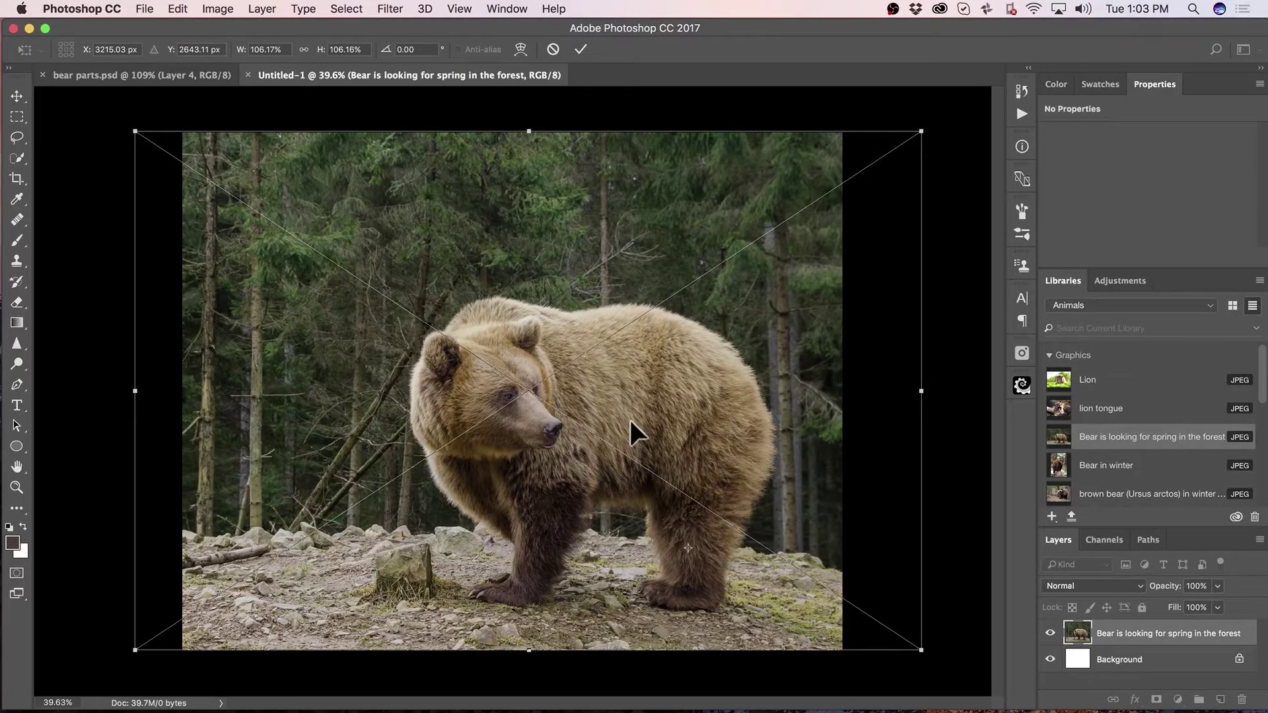
left_click_drag(636, 419, 596, 408)
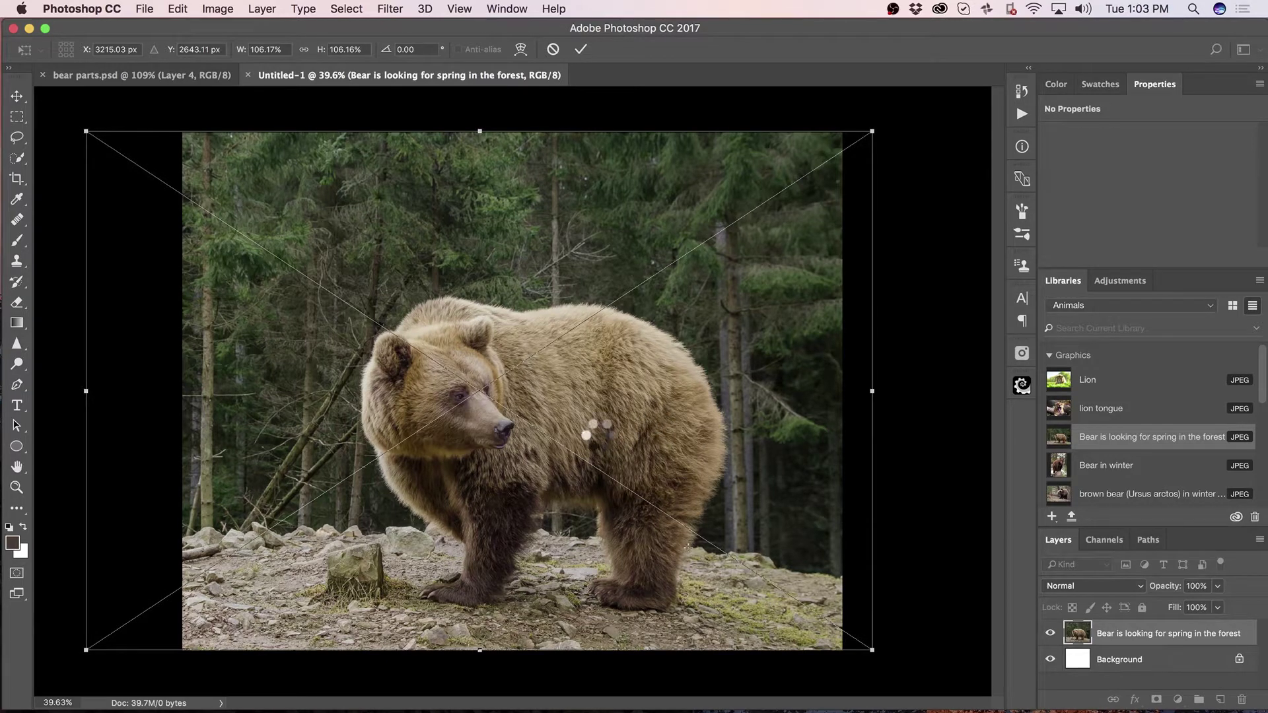
key("Return")
- Open the Liquify filter for the bear photo layer
key("z")
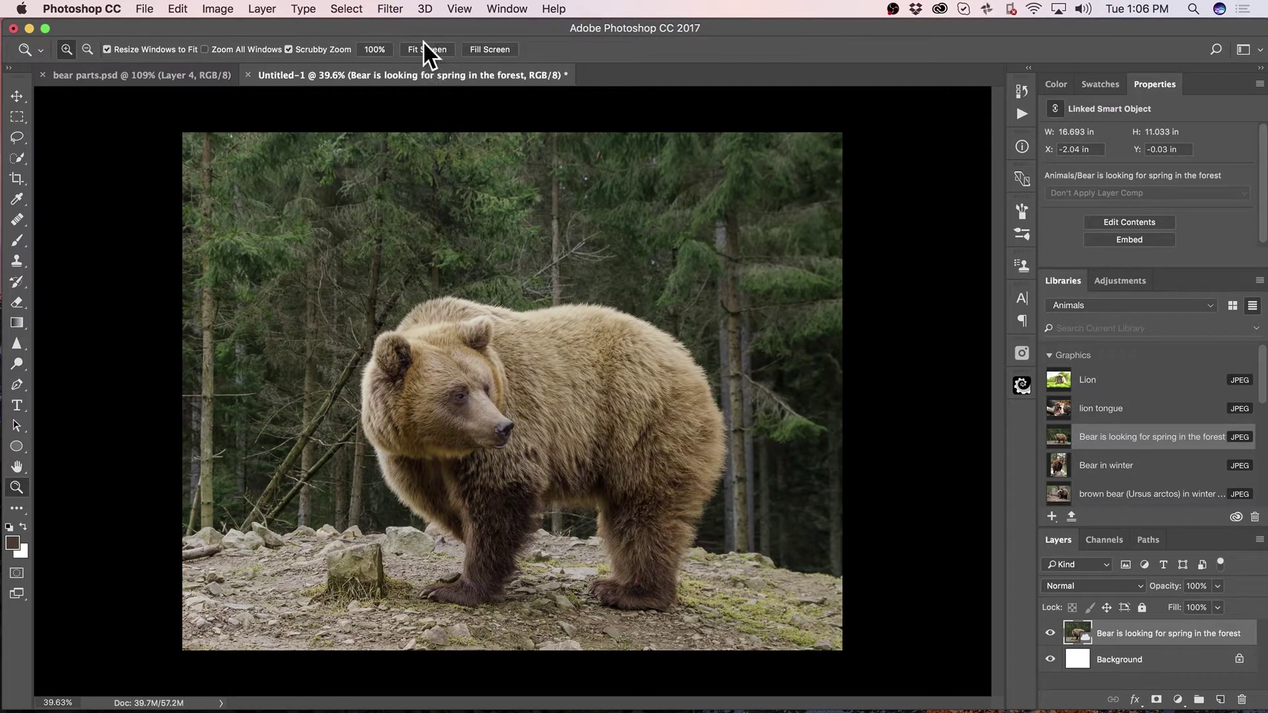
left_click(391, 10)
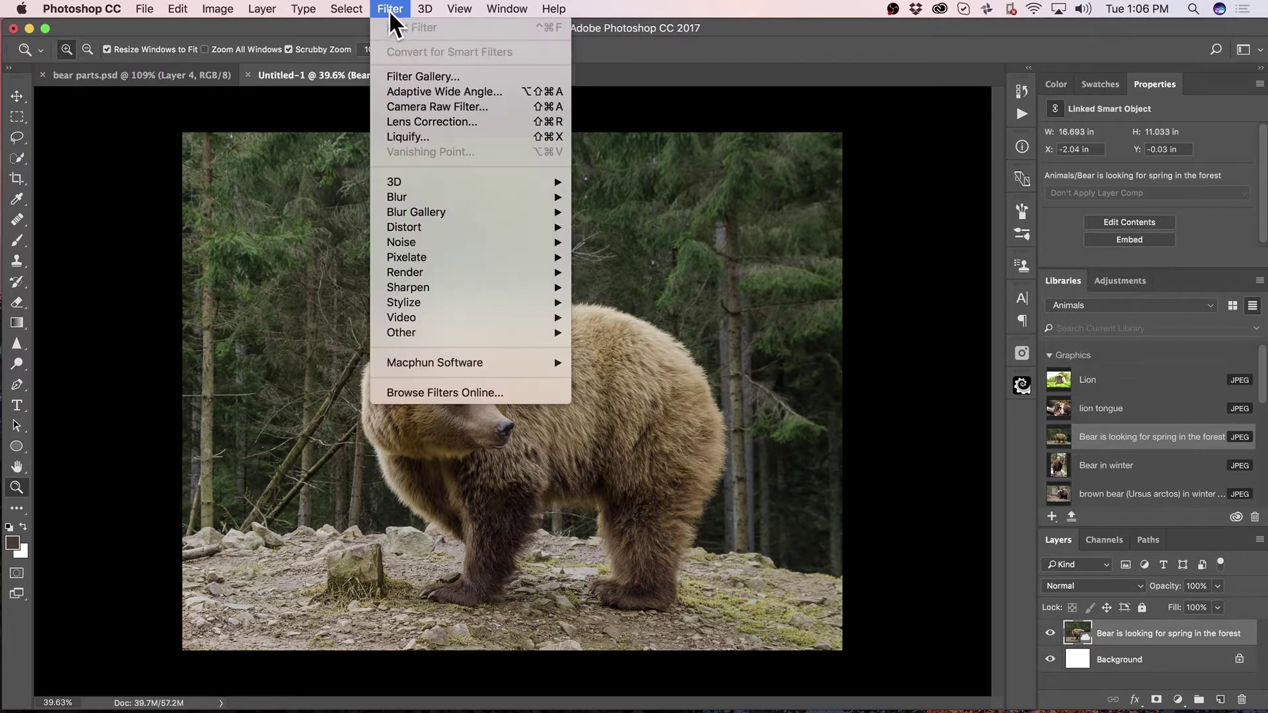
left_click(471, 136)
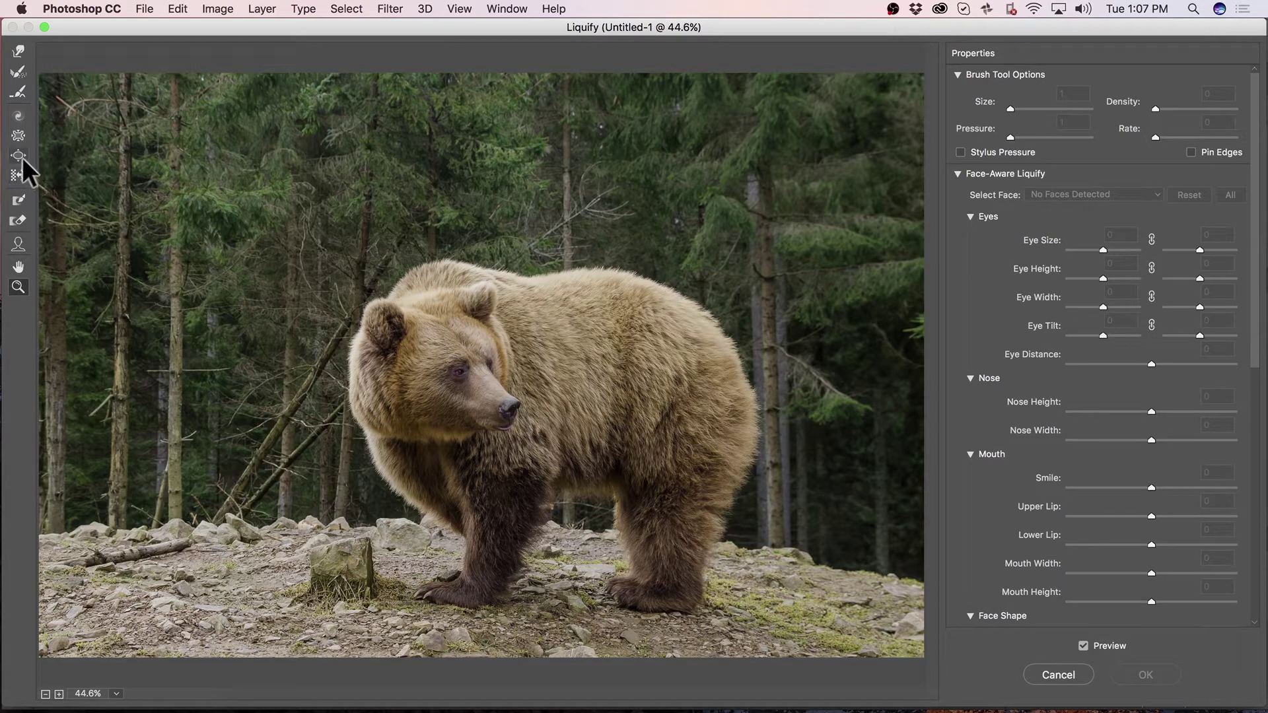
- Enlarge the bear's near eye with the Bloat tool at brush size 250 and apply the Liquify filter
left_click(460, 374)
left_click(484, 376)
left_click(487, 377)
left_click(486, 378)
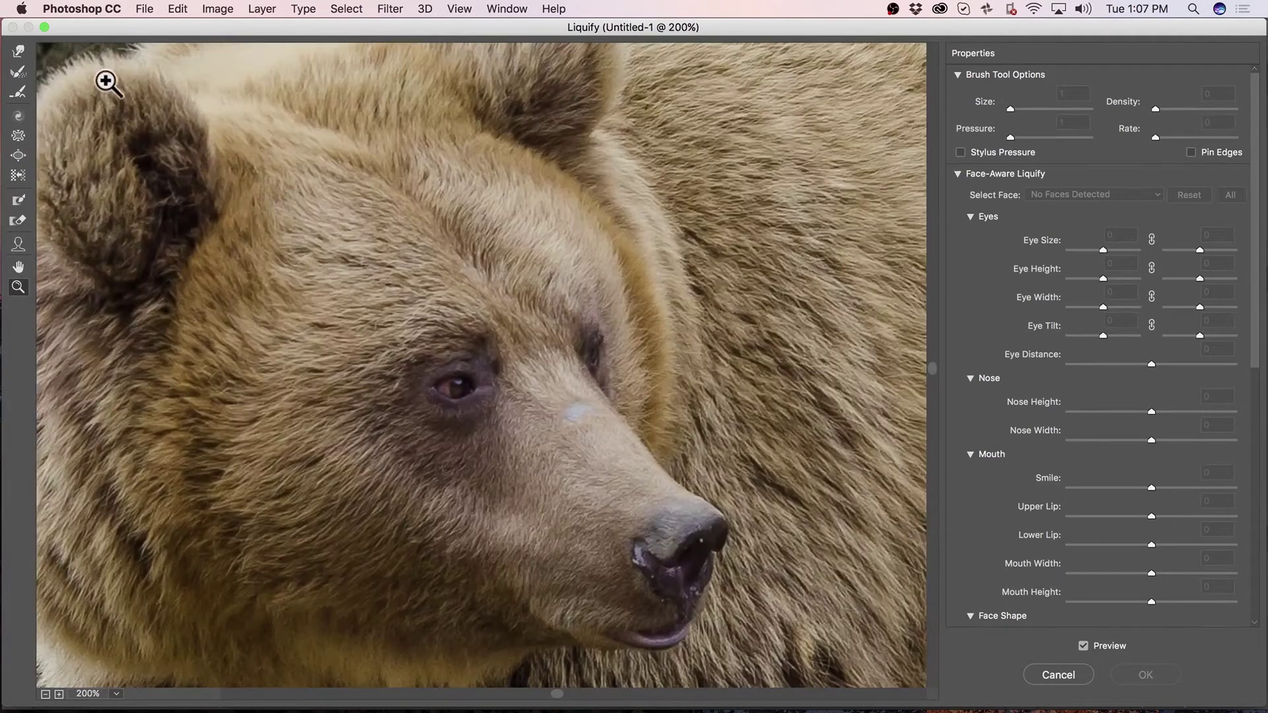
left_click(20, 155)
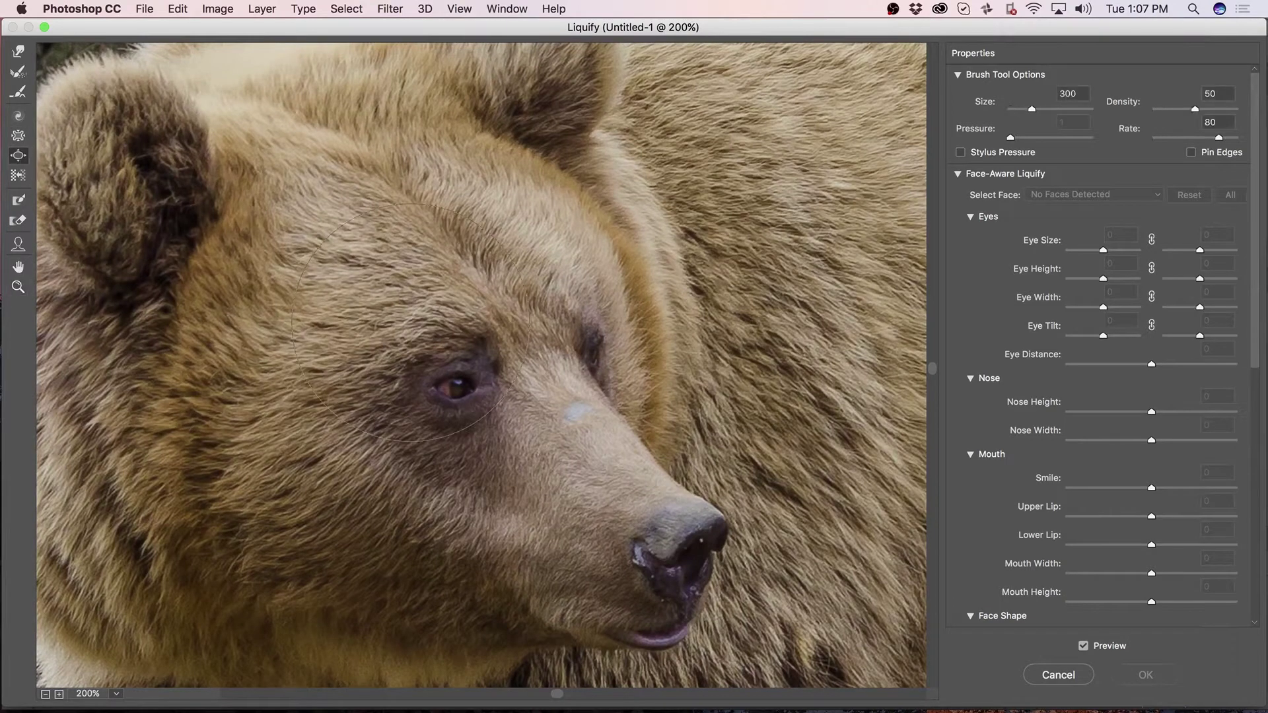
key("bracketleft")
left_click_drag(452, 389, 445, 395)
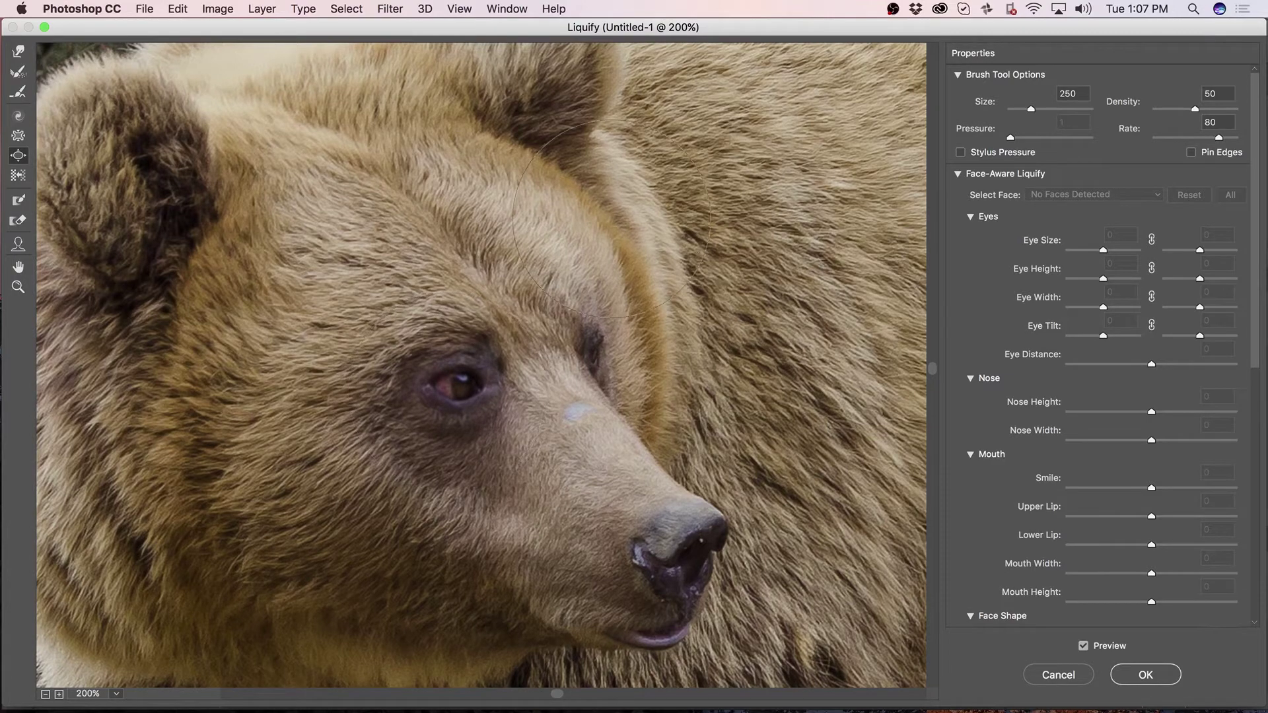
scroll(540, 254, "down", 10)
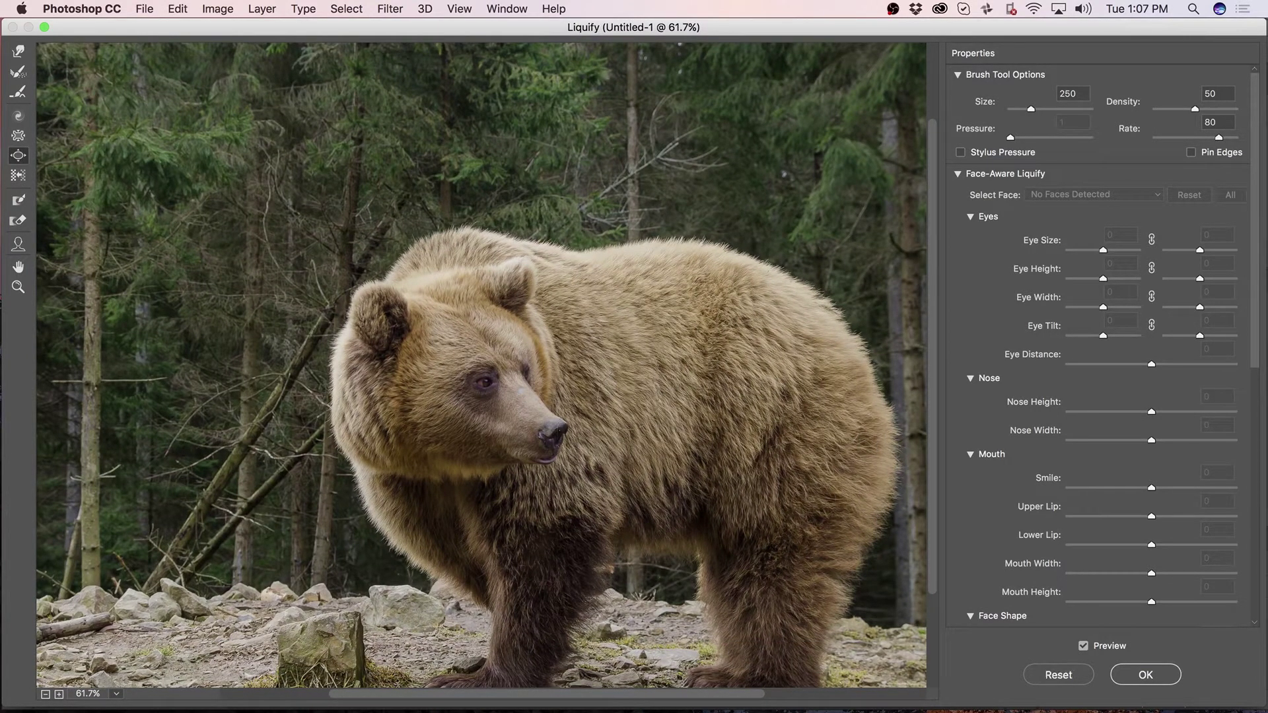
scroll(631, 405, "down", 5)
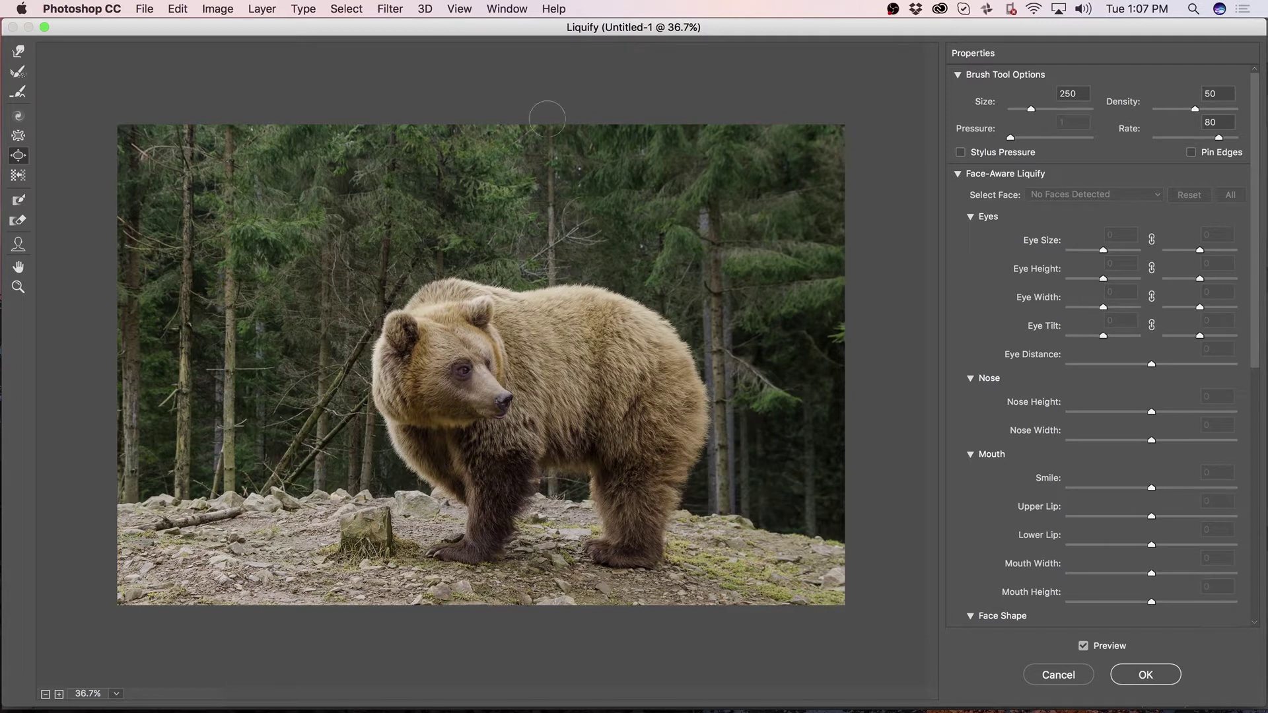
key("super")
left_click(1151, 668)
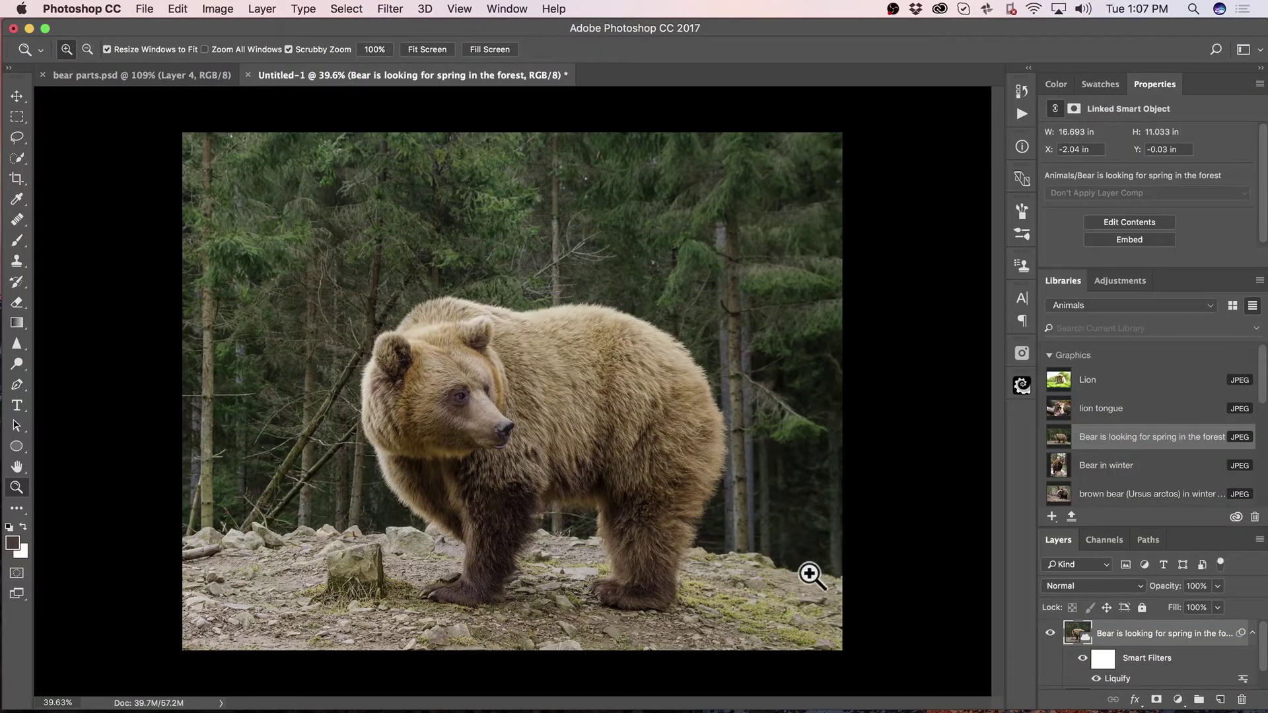
- Compare the bear's eye before and after the Liquify filter by undoing and redoing it
key("super+z")
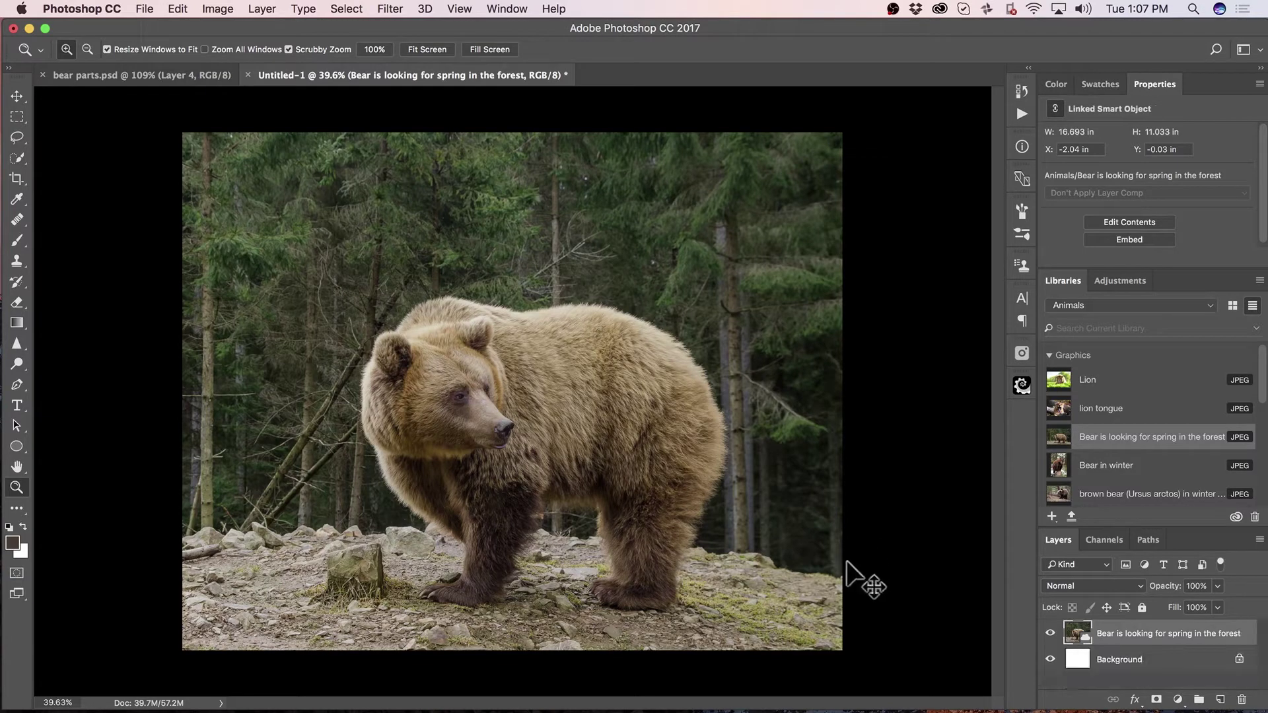
key("super+z")
key("super+z")
key("super+z")
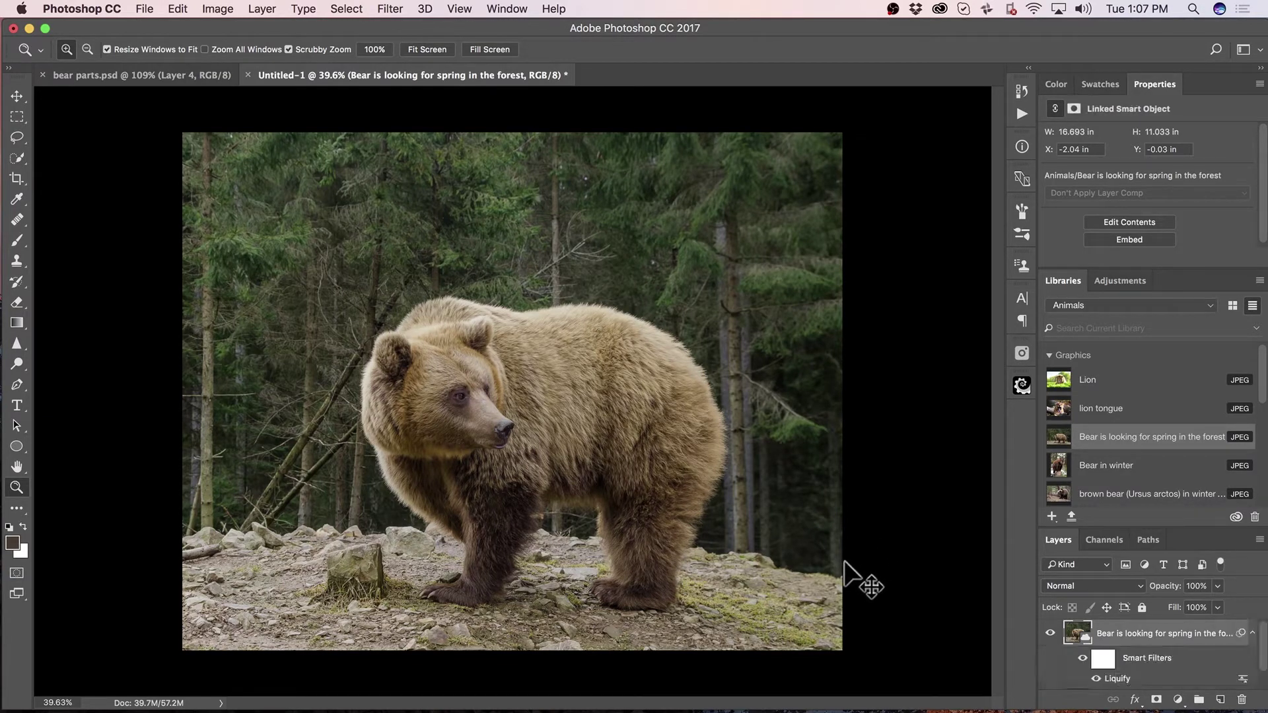
key("super+z")
key("super+z")
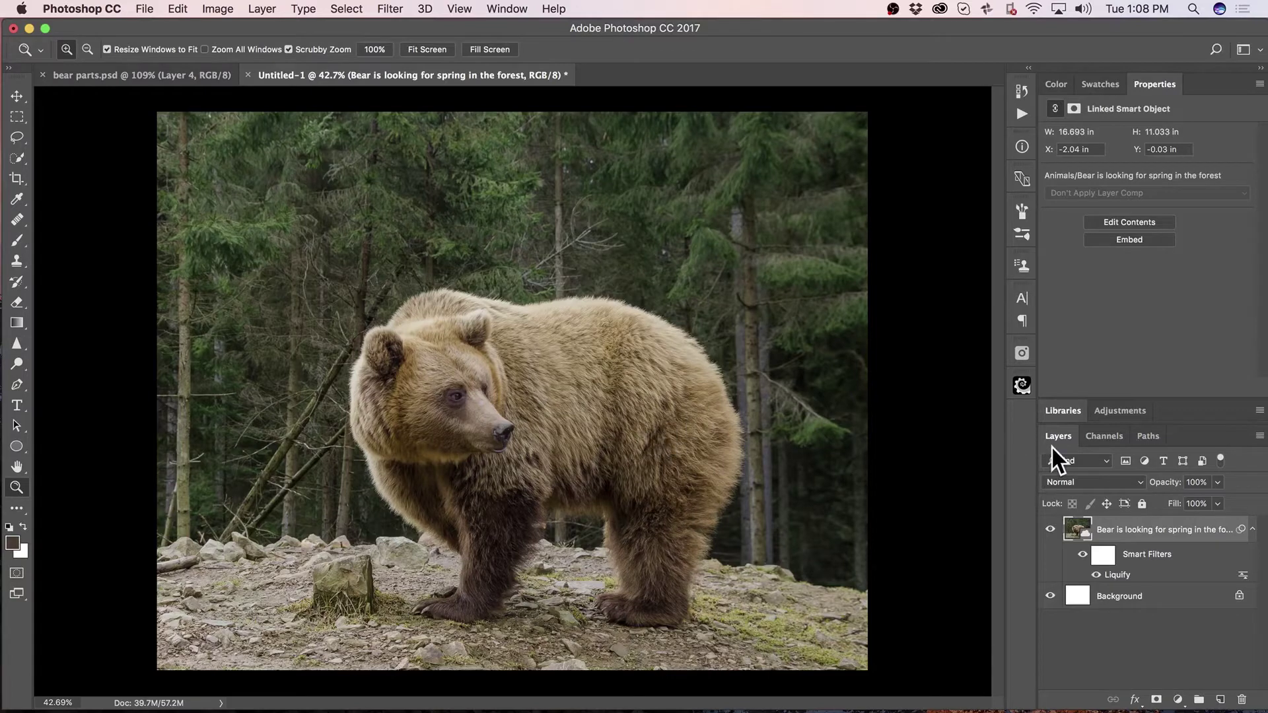
- Add a new empty layer above the bear photo and set its blend mode to Soft Light
left_click(1220, 700)
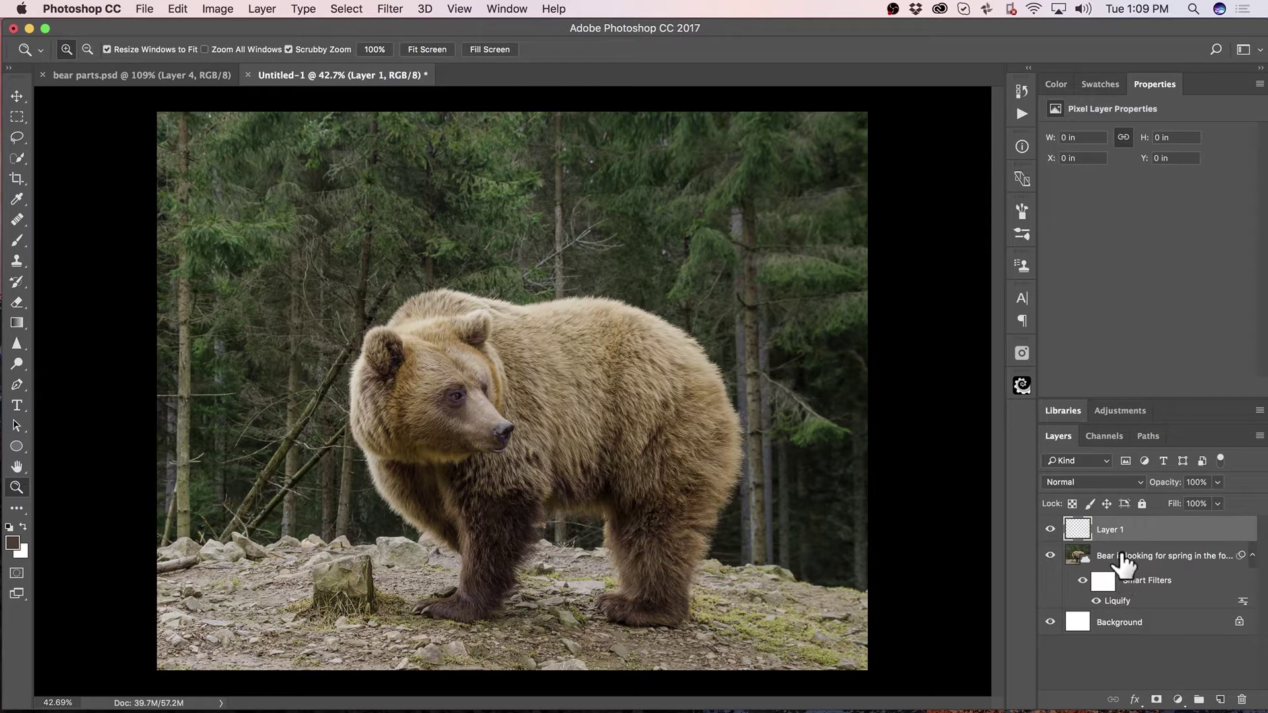
left_click(1090, 479)
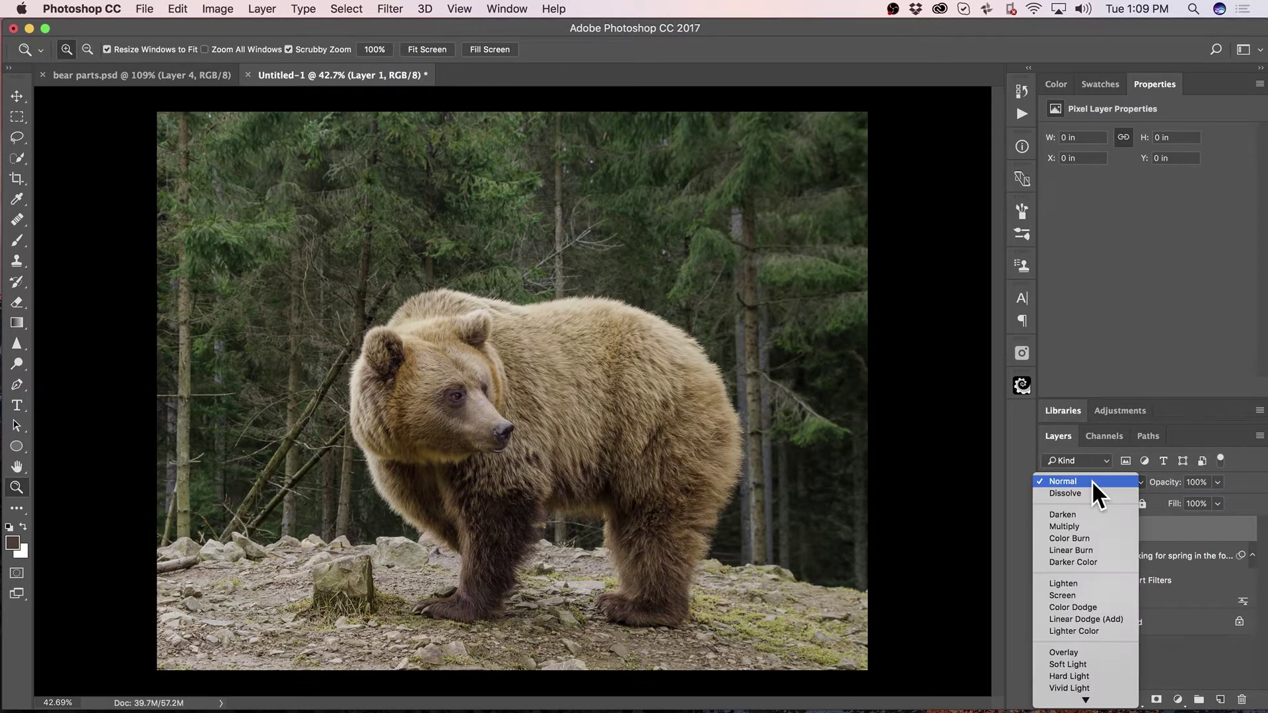
left_click(1096, 664)
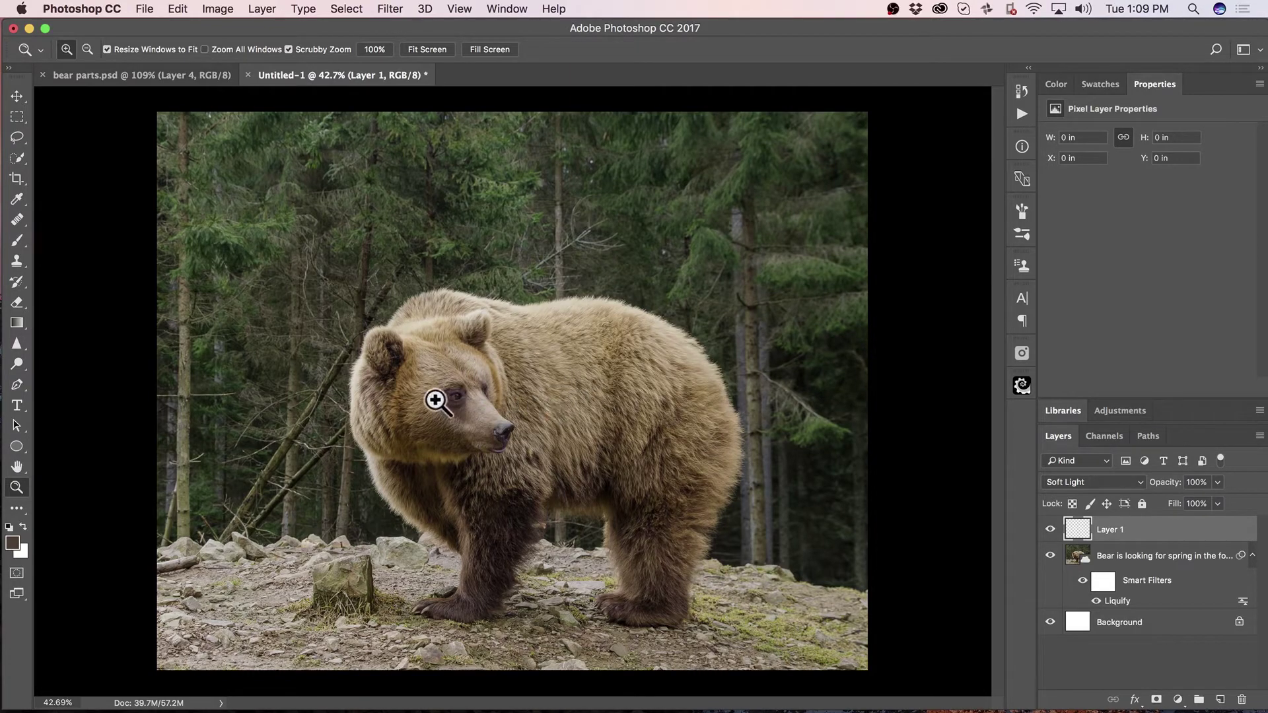
- Brighten the white of the near eye by painting white on the Soft Light layer with a 10 px brush, reducing it to 5 px
left_click_drag(459, 396, 600, 395)
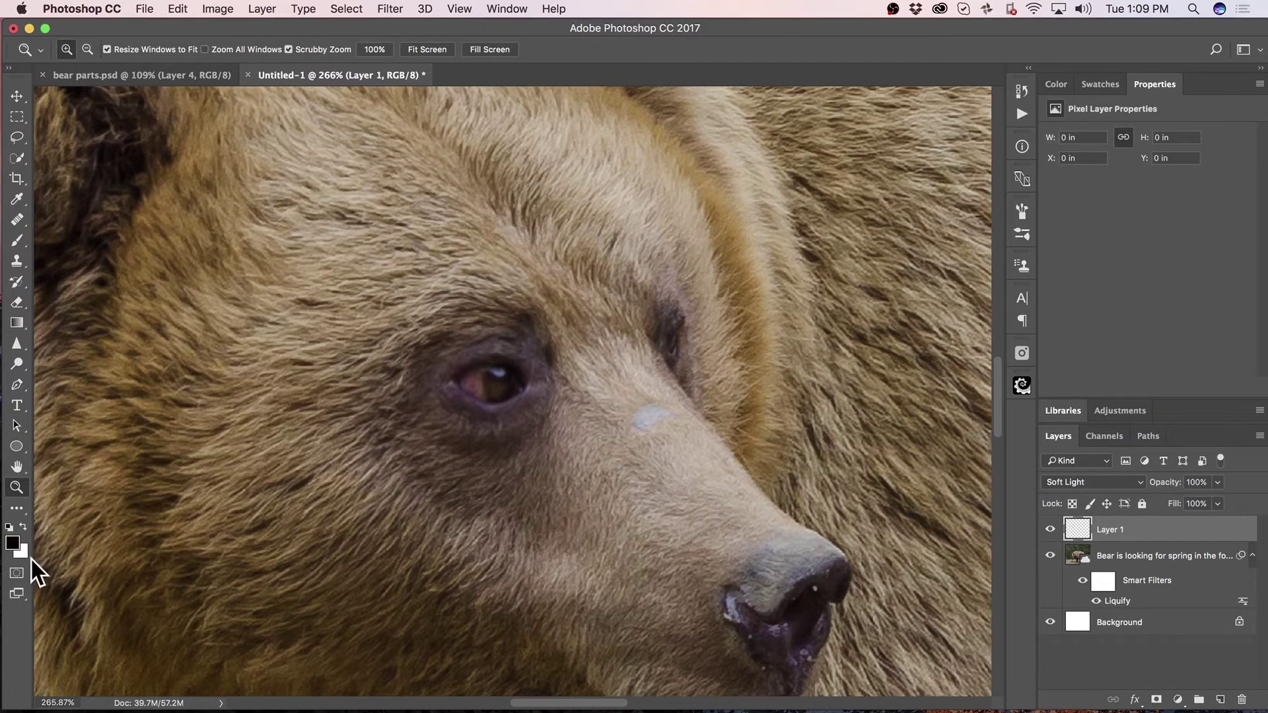
key("x")
key("b")
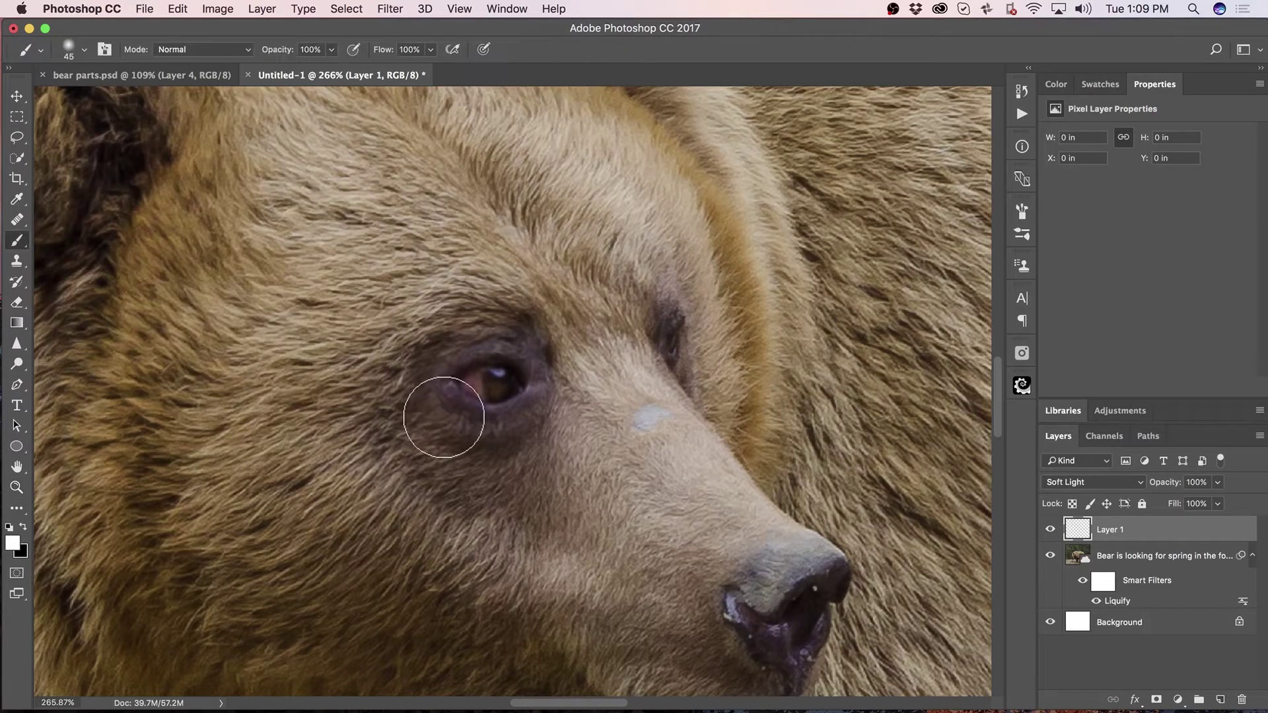
key("bracketleft")
key("bracketleft")
key("bracketleft")
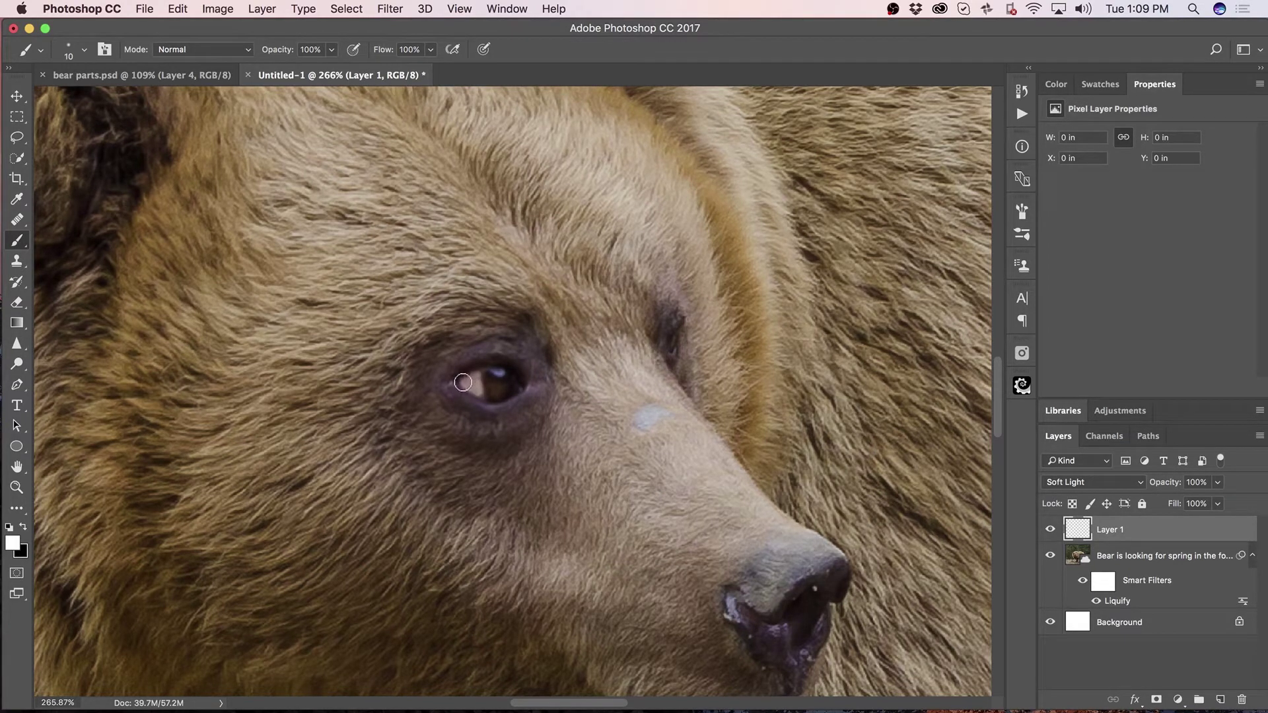
left_click_drag(476, 389, 471, 381)
key("bracketleft")
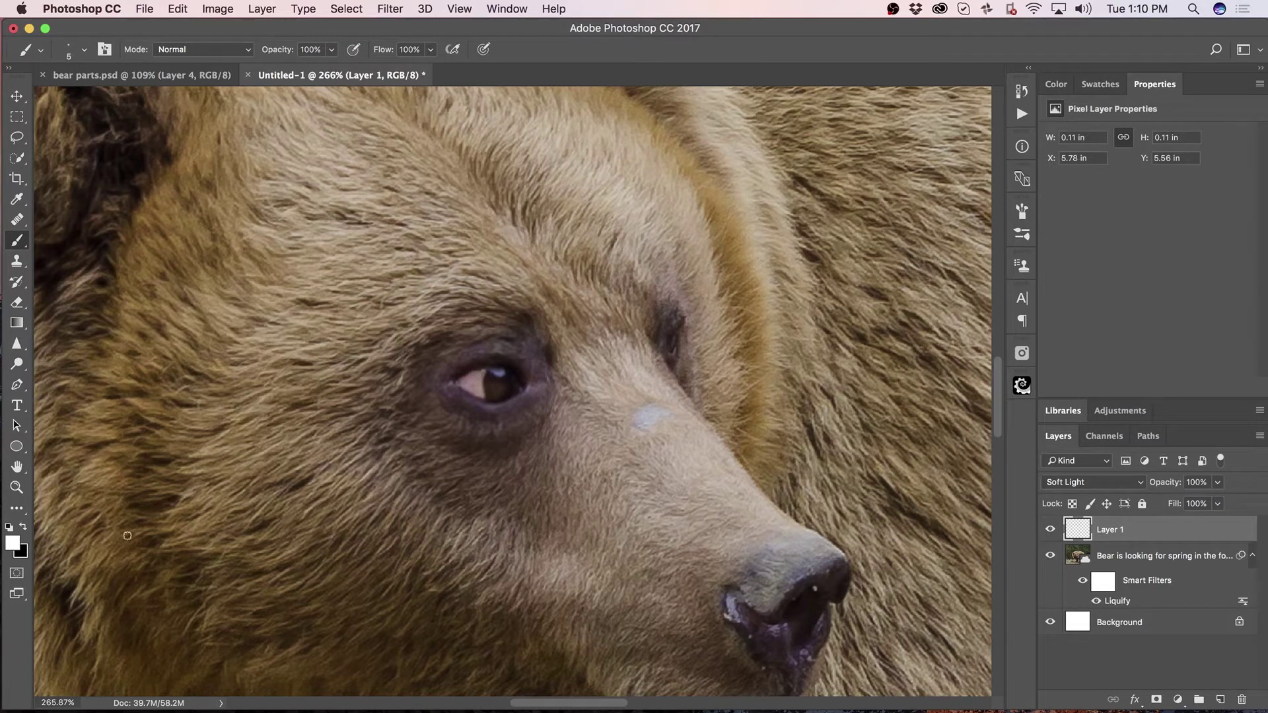
- Darken the outline of the near eye's iris and pupil by painting black with a 3 px brush
key("x")
scroll(489, 382, "up", 3)
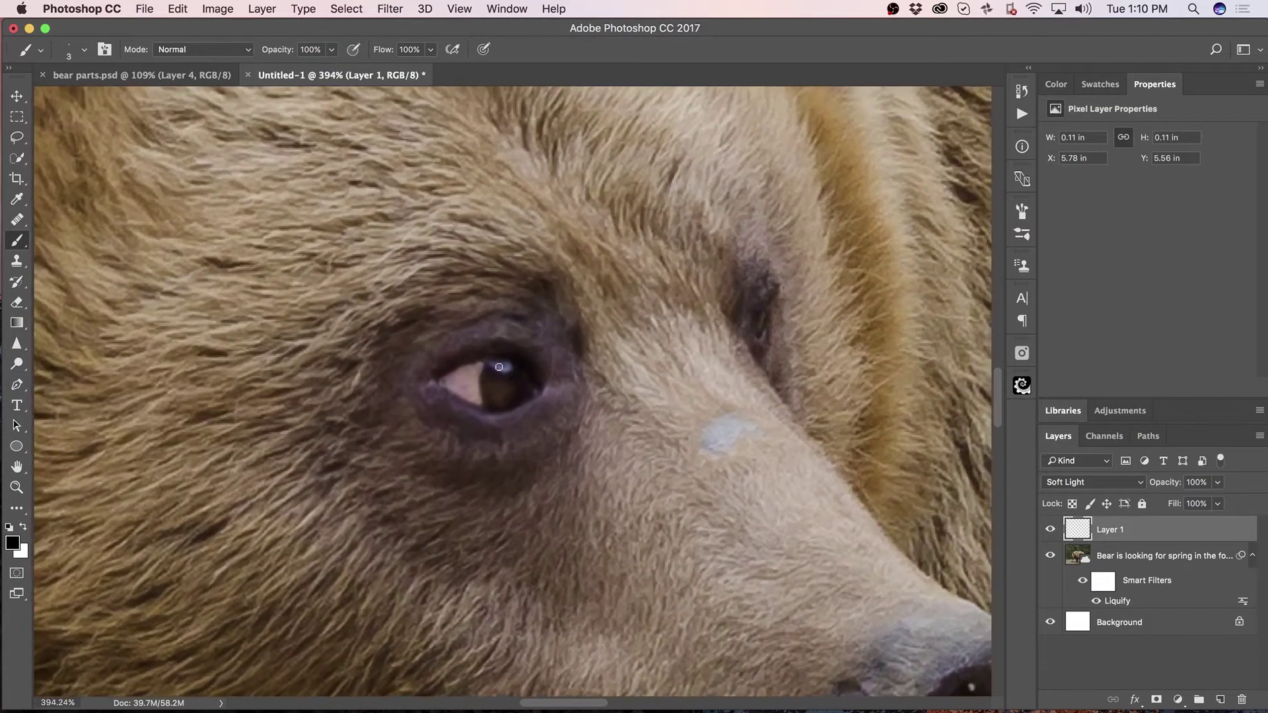
left_click_drag(486, 370, 489, 364)
- Brighten the iris by painting white over it with a 10 px brush at 20% opacity
key("x")
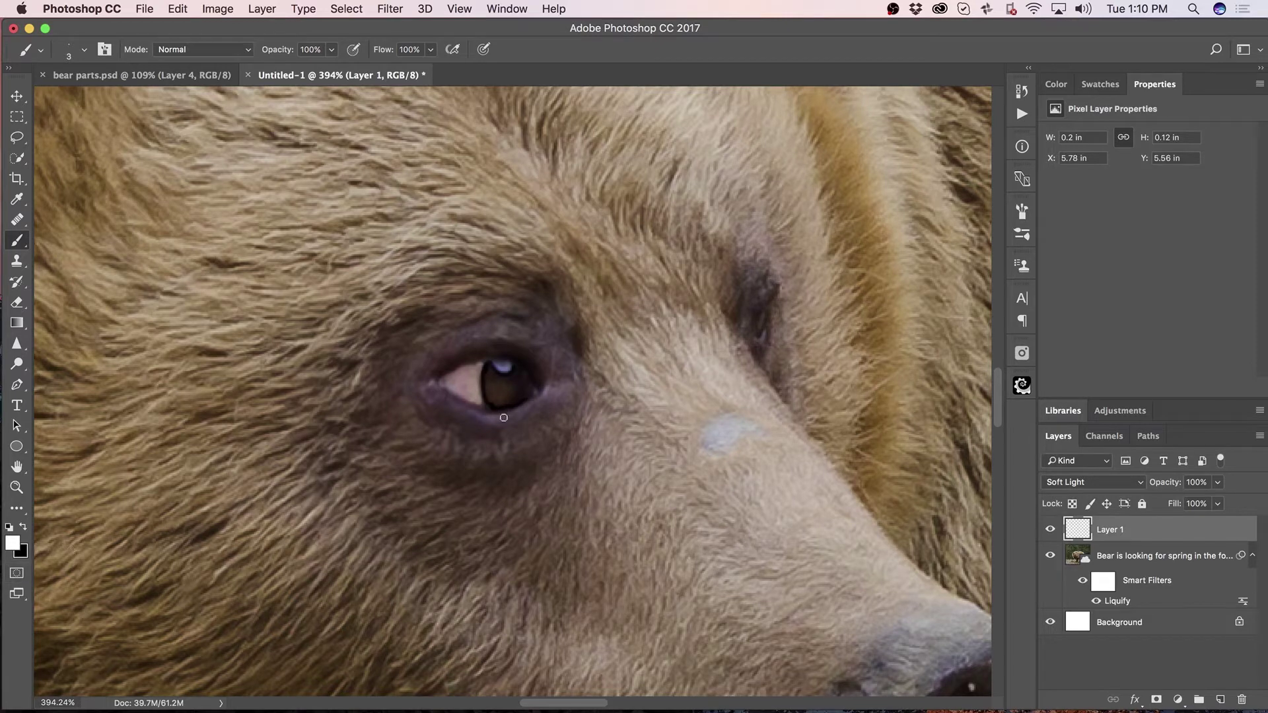
key("bracketright")
key("bracketright")
left_click(501, 388)
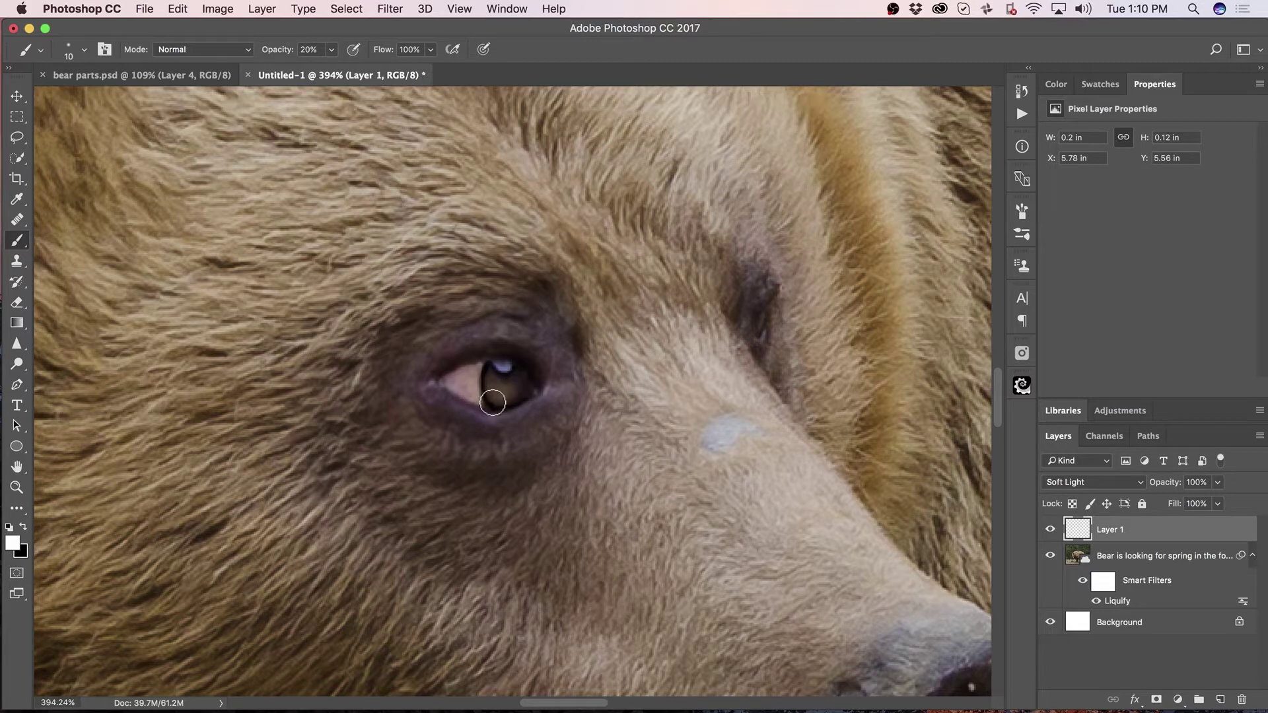
- Try darkening the center of the near eye with black at 20% opacity and undo the stroke
key("x")
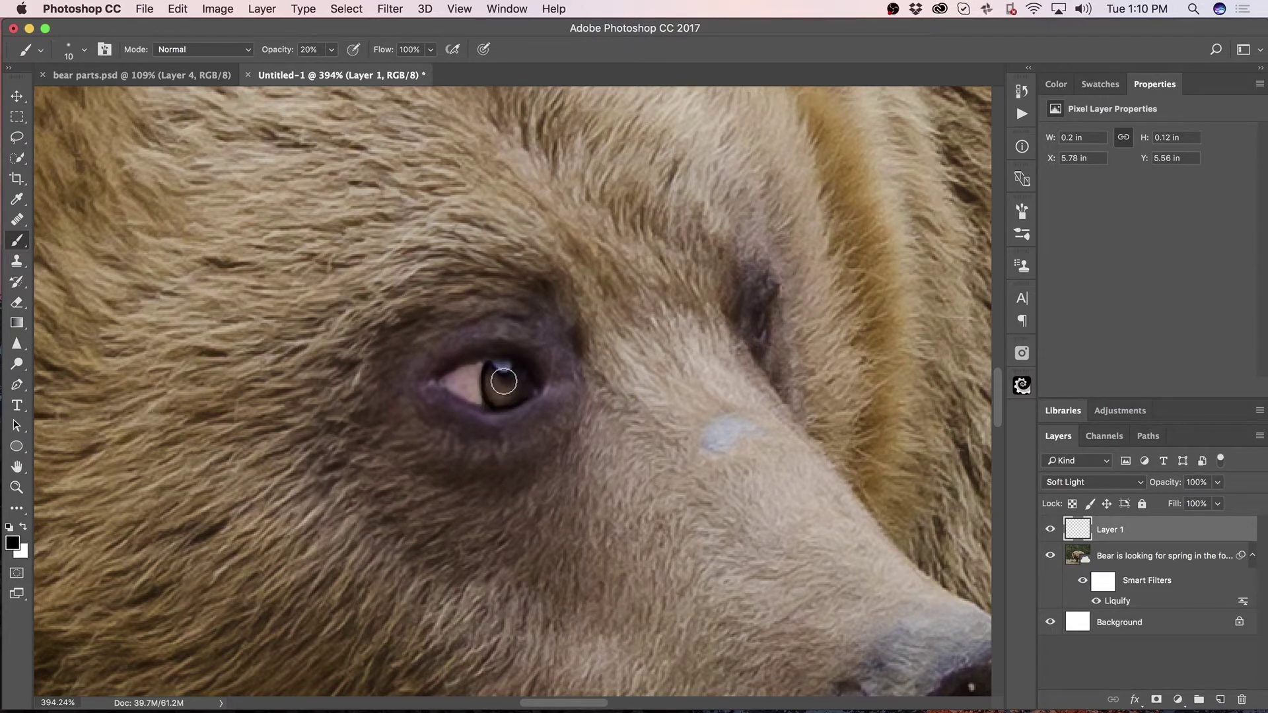
key("super+z")
scroll(547, 382, "down", 8)
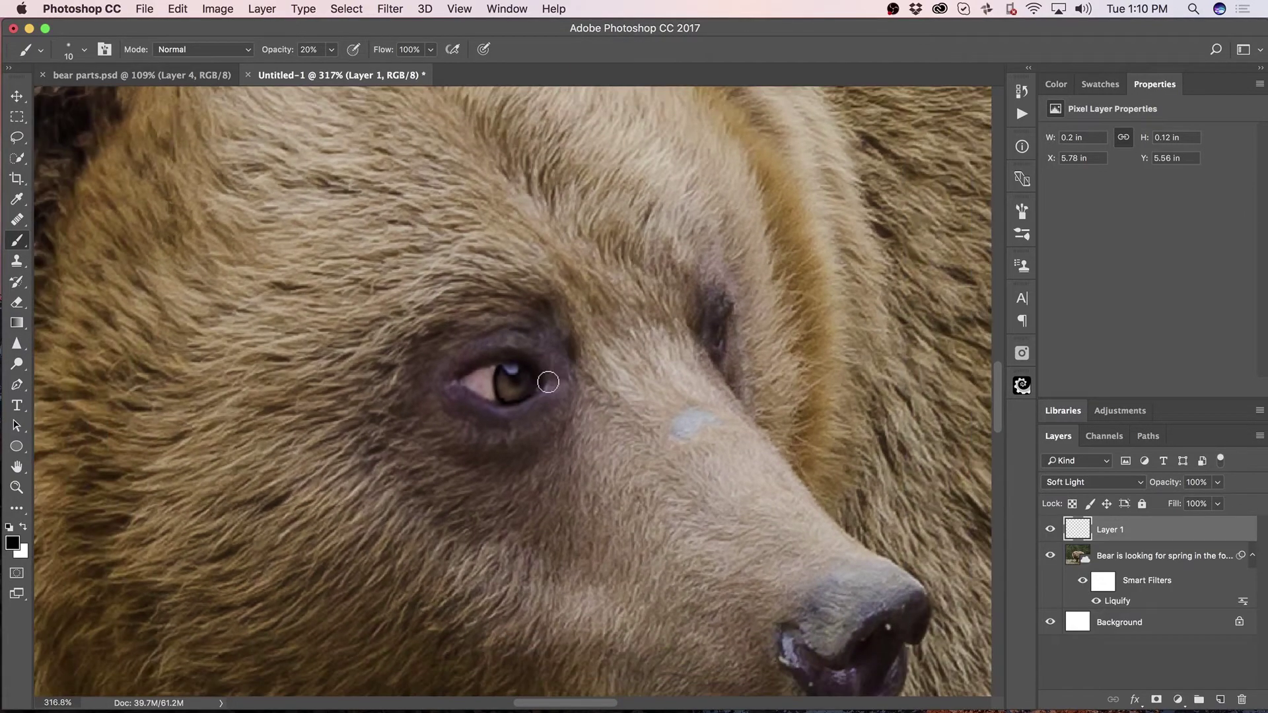
scroll(557, 346, "down", 1)
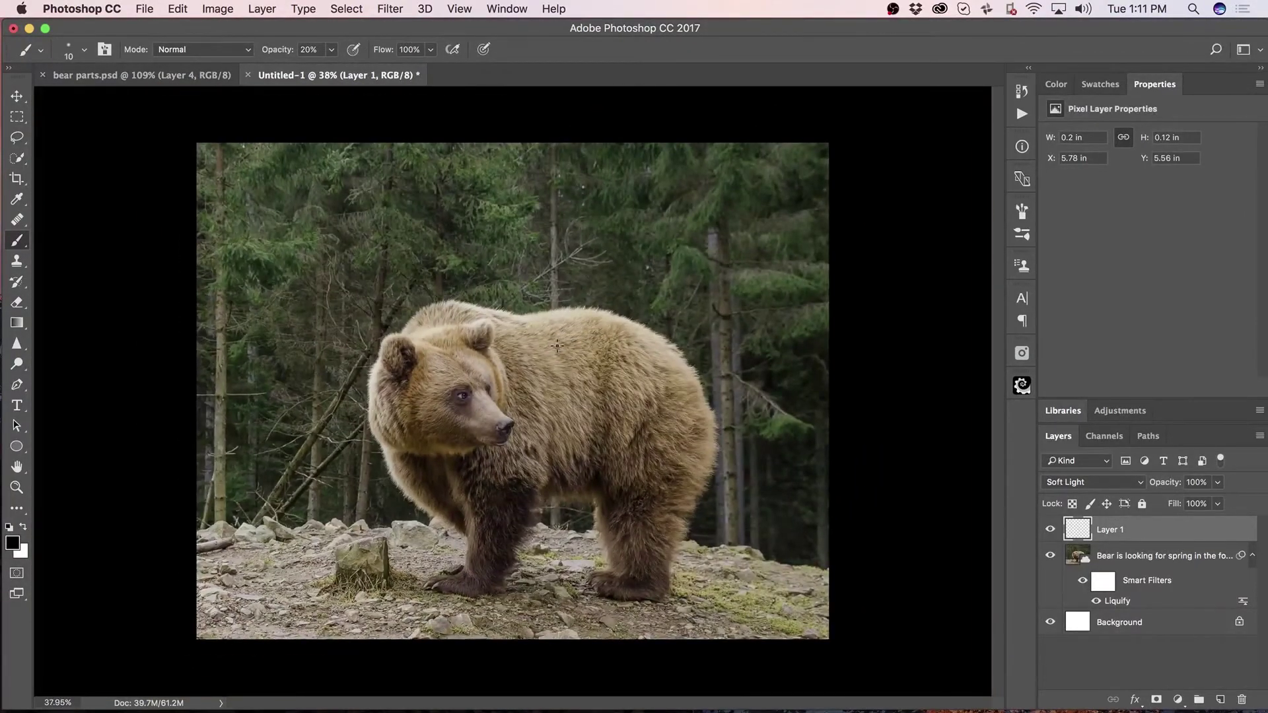
- Create a new empty layer directly above the bear photo layer and below the Soft Light layer
key("z")
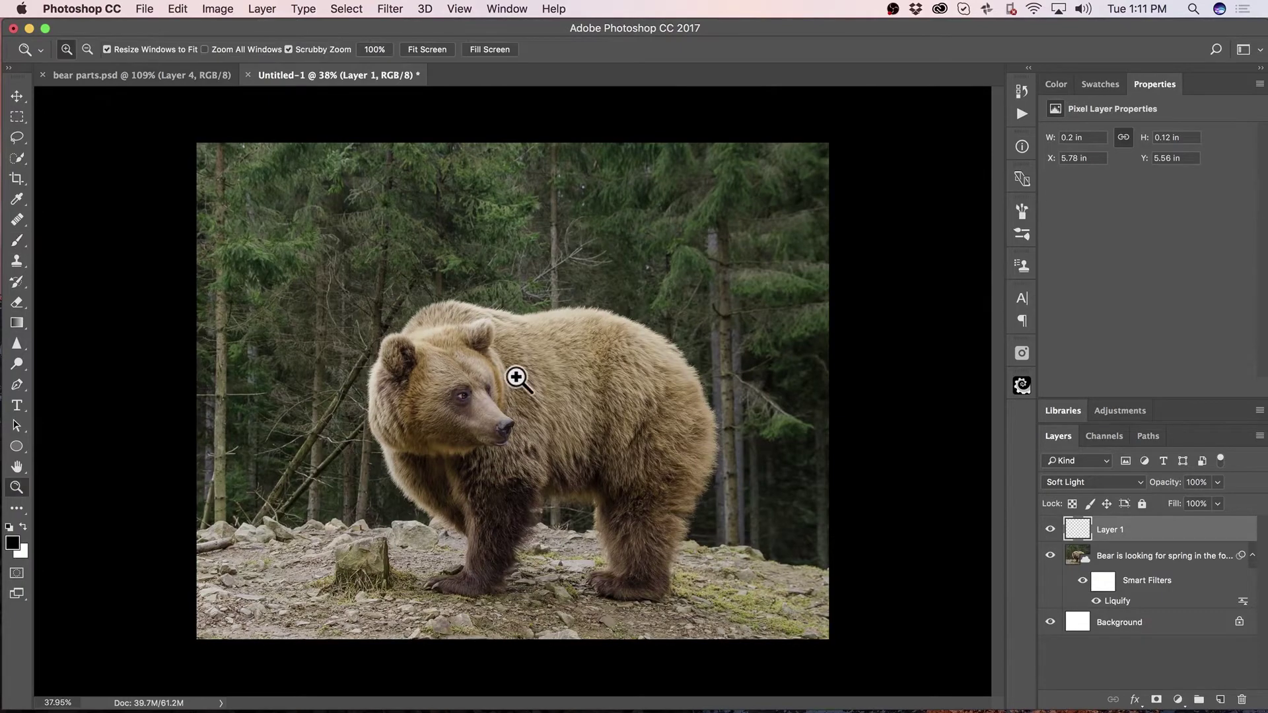
scroll(489, 402, "up", 1)
left_click_drag(490, 402, 580, 399)
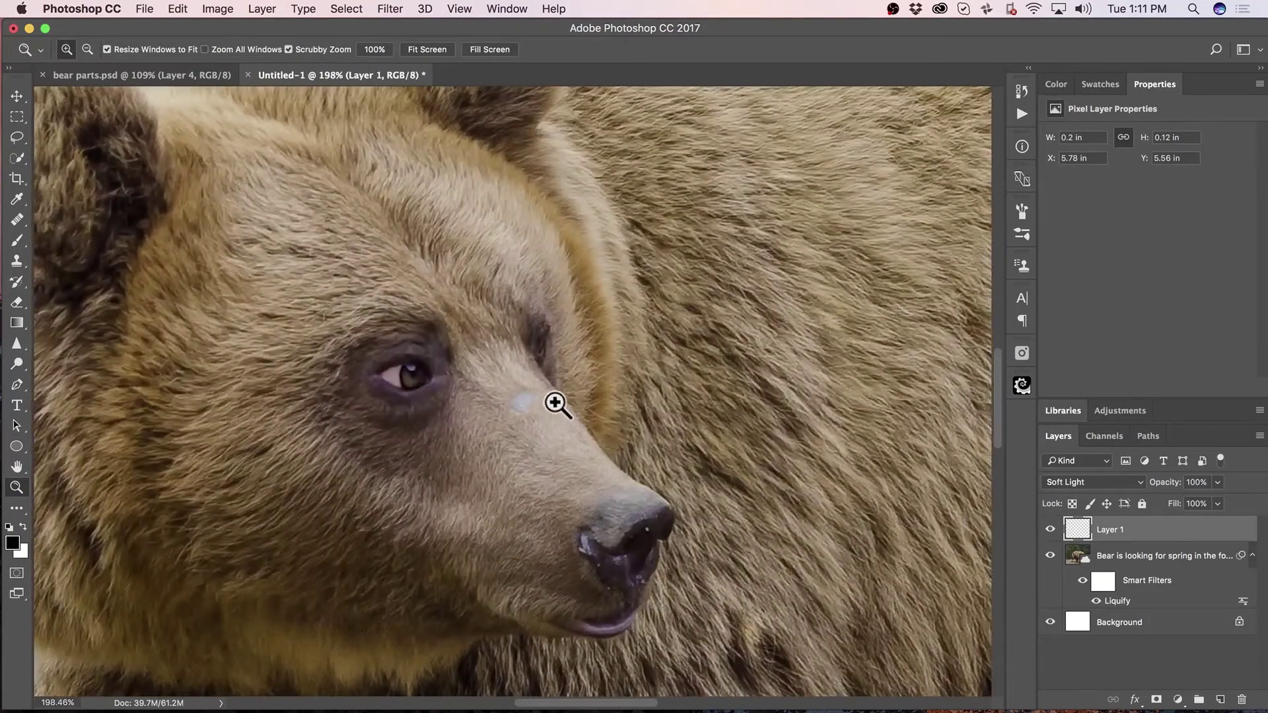
left_click(1131, 560)
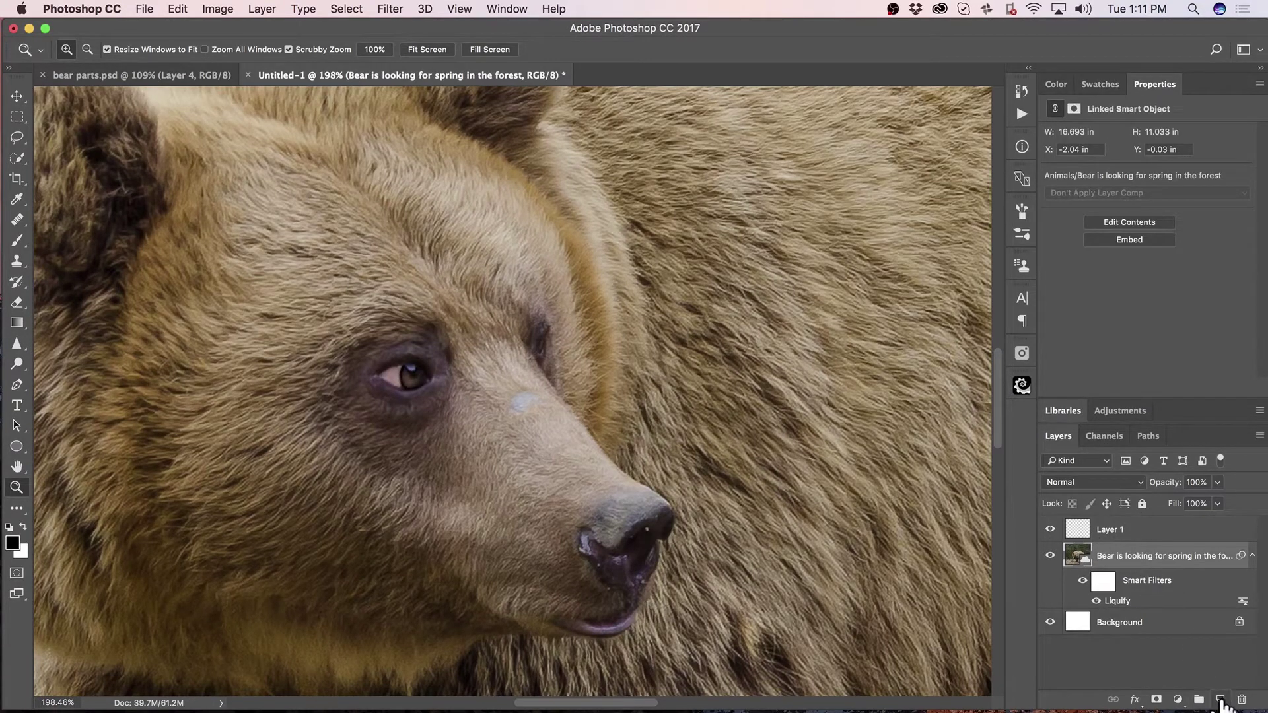
left_click(1220, 700)
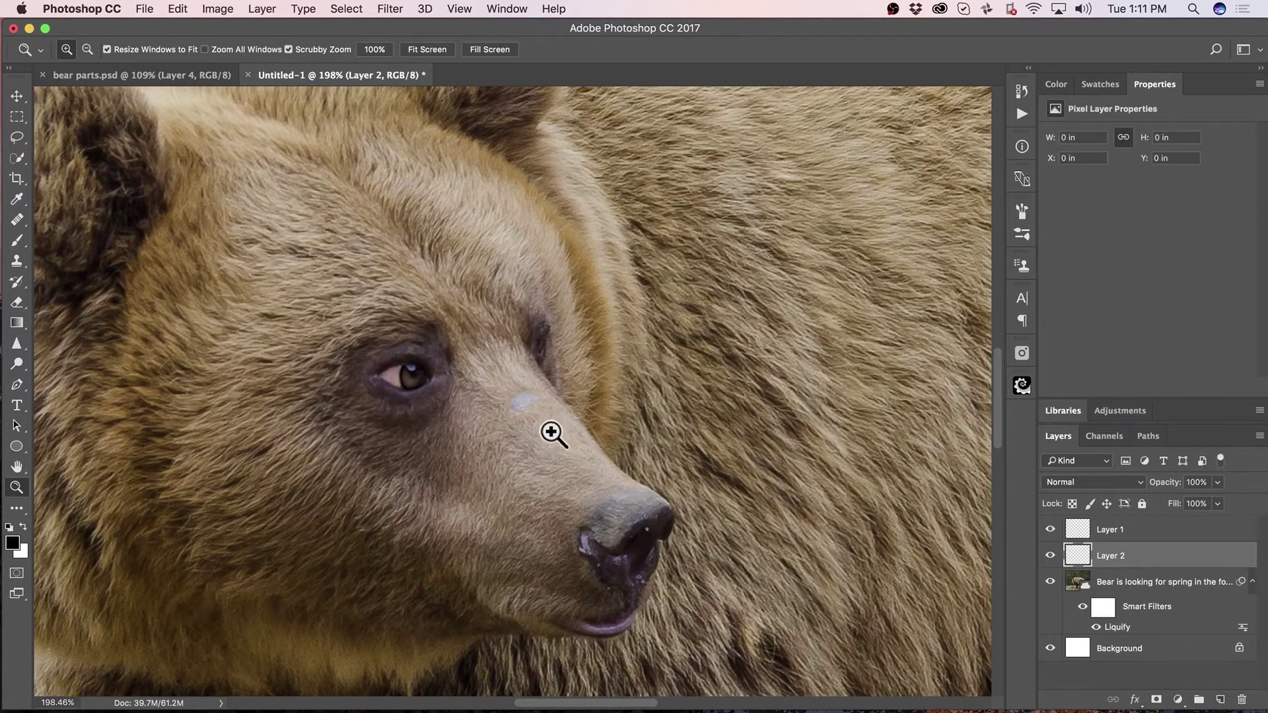
- Heal the pale spot on the bridge of the bear's muzzle using clean fur sampled just below it and a 25 px Healing Brush
key("j")
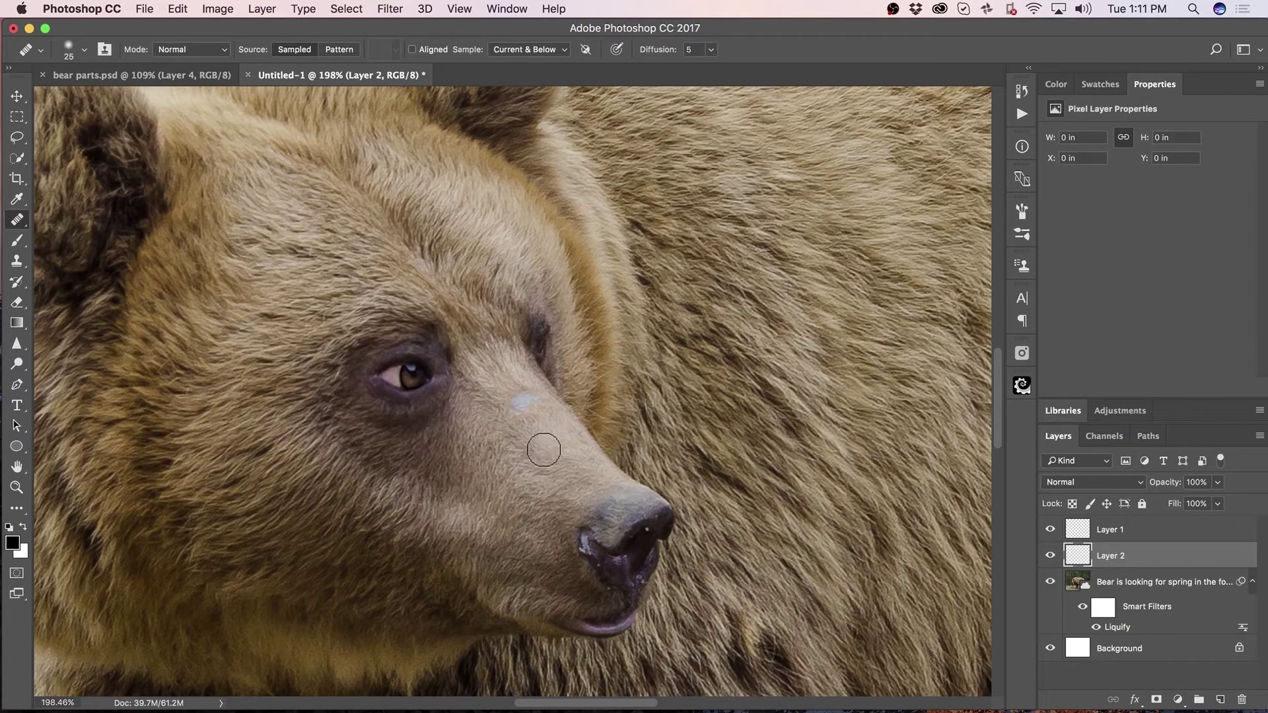
key("alt")
left_click(558, 435, "alt")
mouse_move(536, 407)
left_mouse_down()
mouse_move(521, 405)
mouse_move(533, 401)
left_mouse_up()
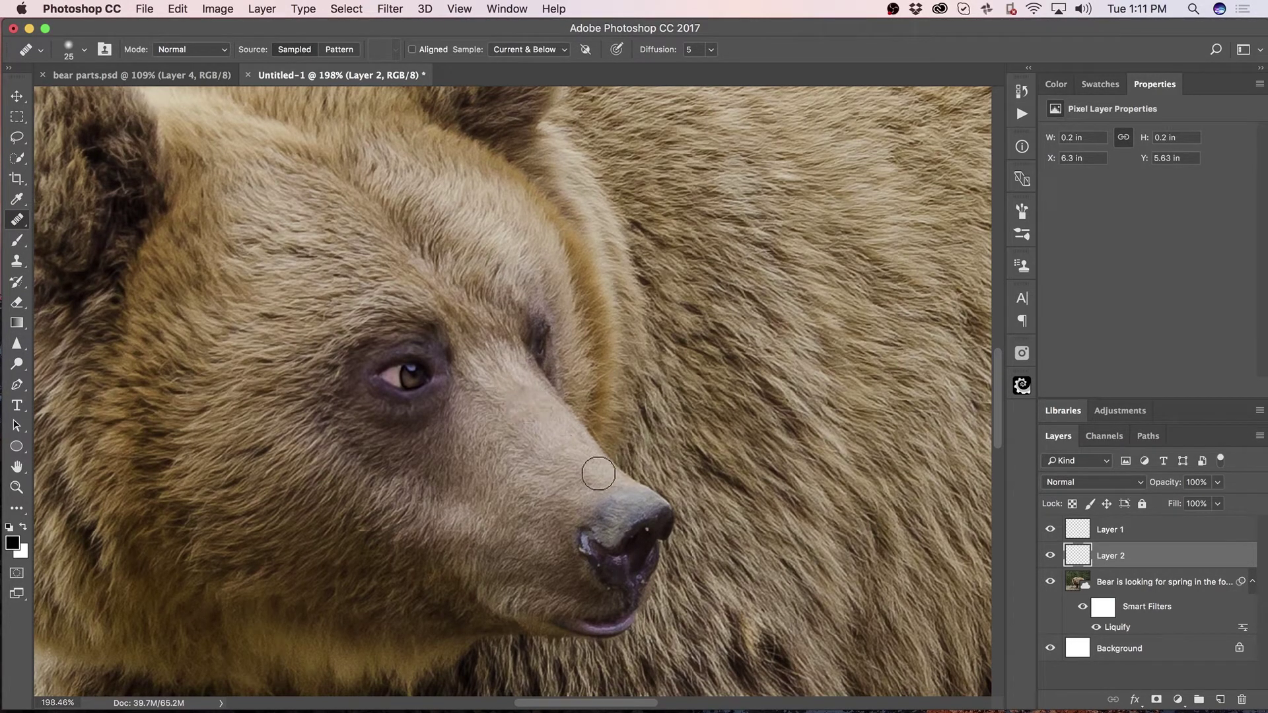
- Retouch the small specks on the bear's nose with the Healing Brush reduced to 9 px
key("bracketleft")
key("bracketleft")
key("bracketleft")
key("bracketleft")
left_click(638, 518)
left_click(646, 530)
left_click_drag(647, 531, 655, 518)
left_click(640, 582)
left_click(606, 588)
- Add the Stump Fern and Rock object from PixelSquid's Camping collection at High resolution
scroll(594, 383, "down", 10)
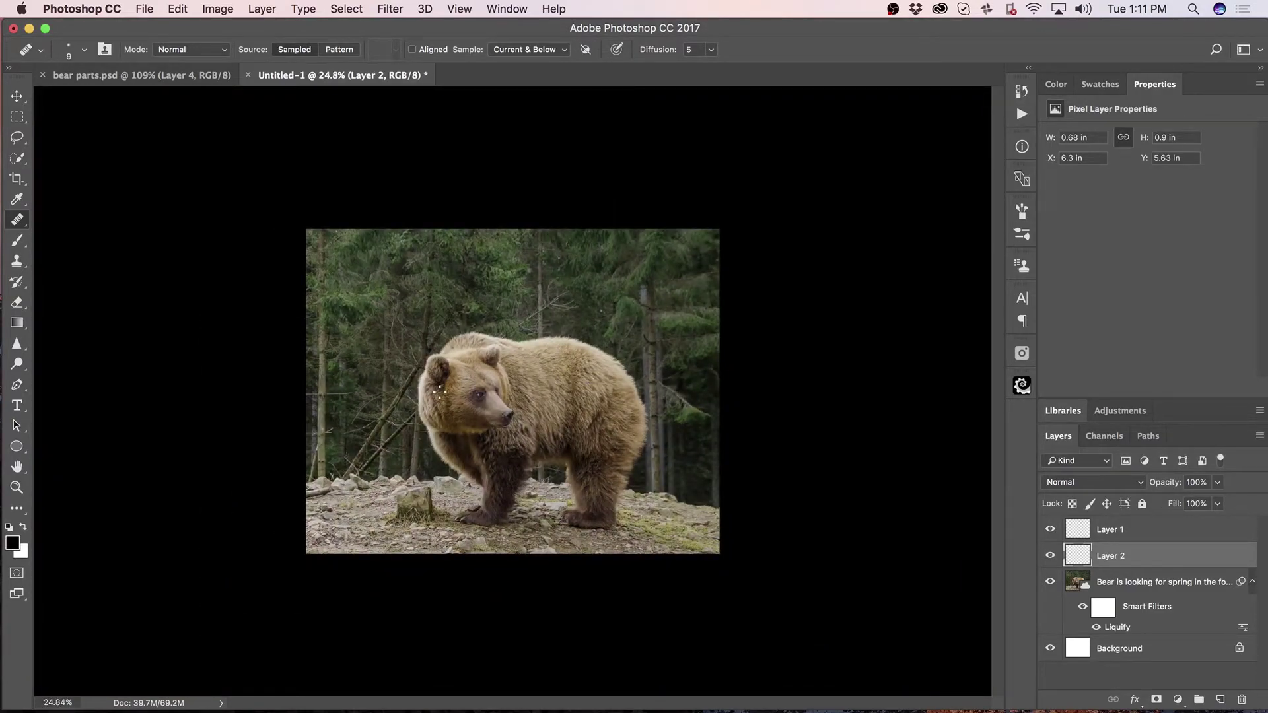
scroll(411, 442, "up", 3)
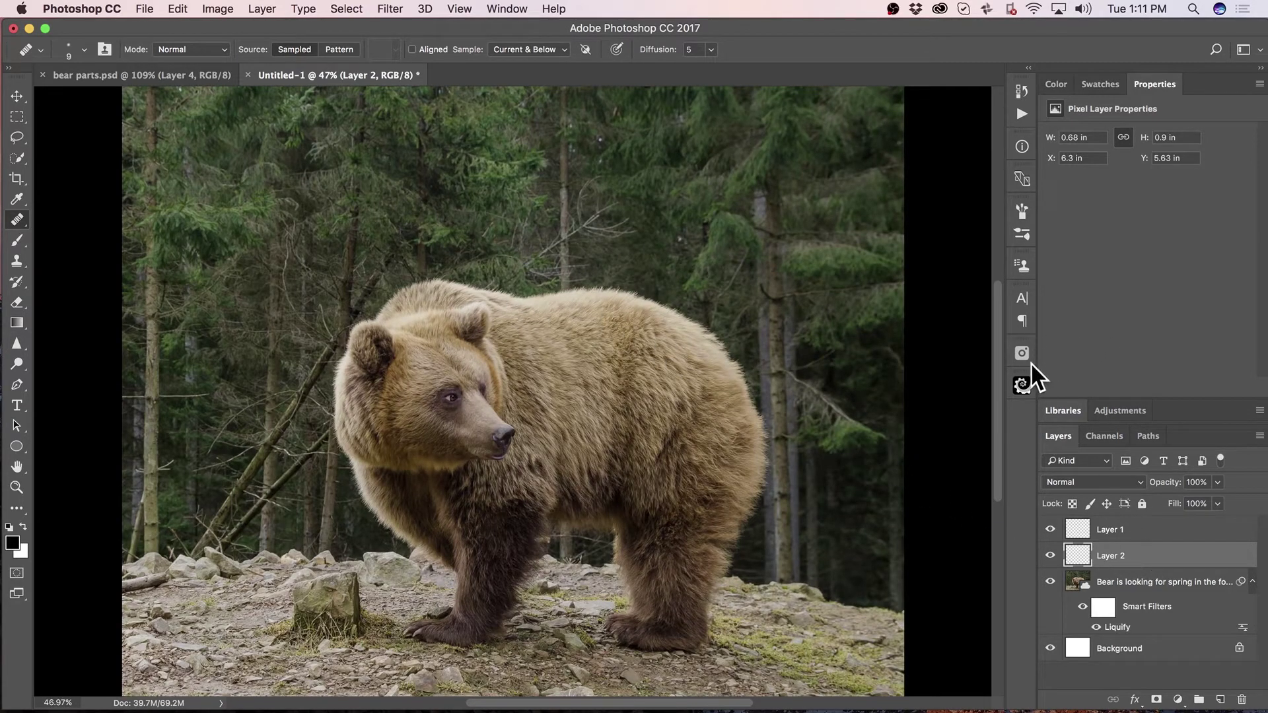
left_click(1022, 384)
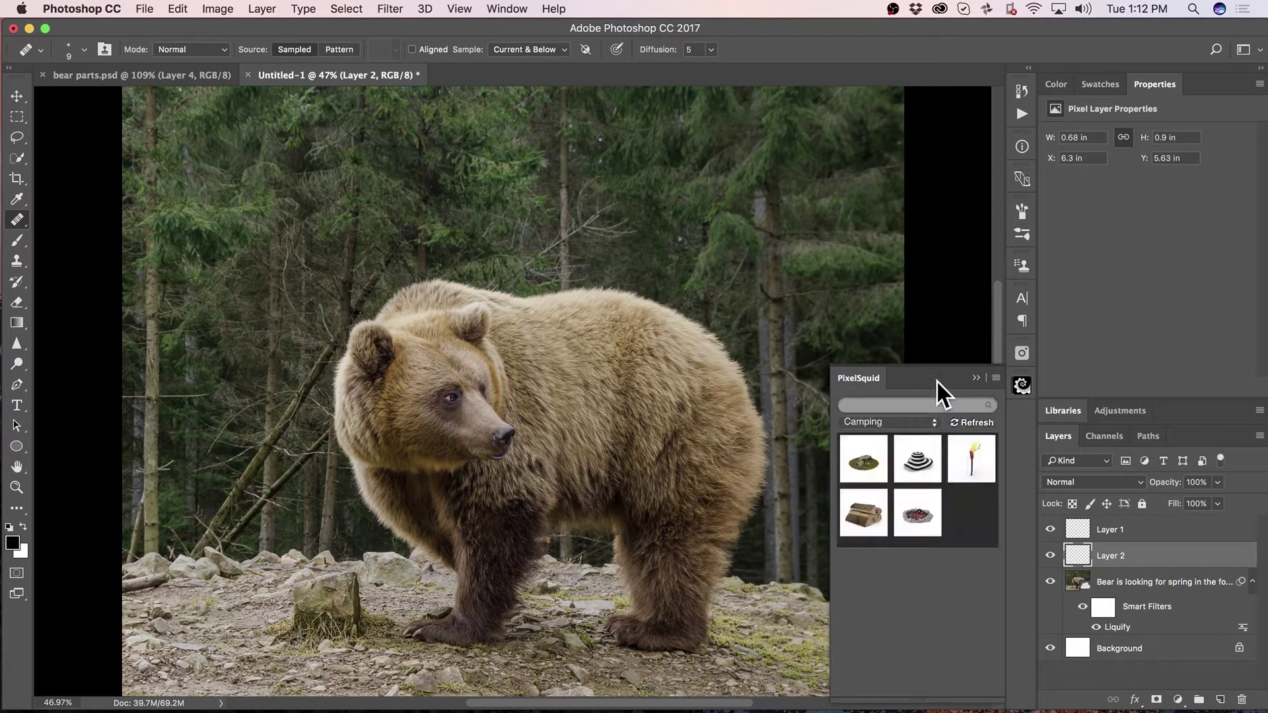
mouse_move(849, 456)
left_click(865, 469)
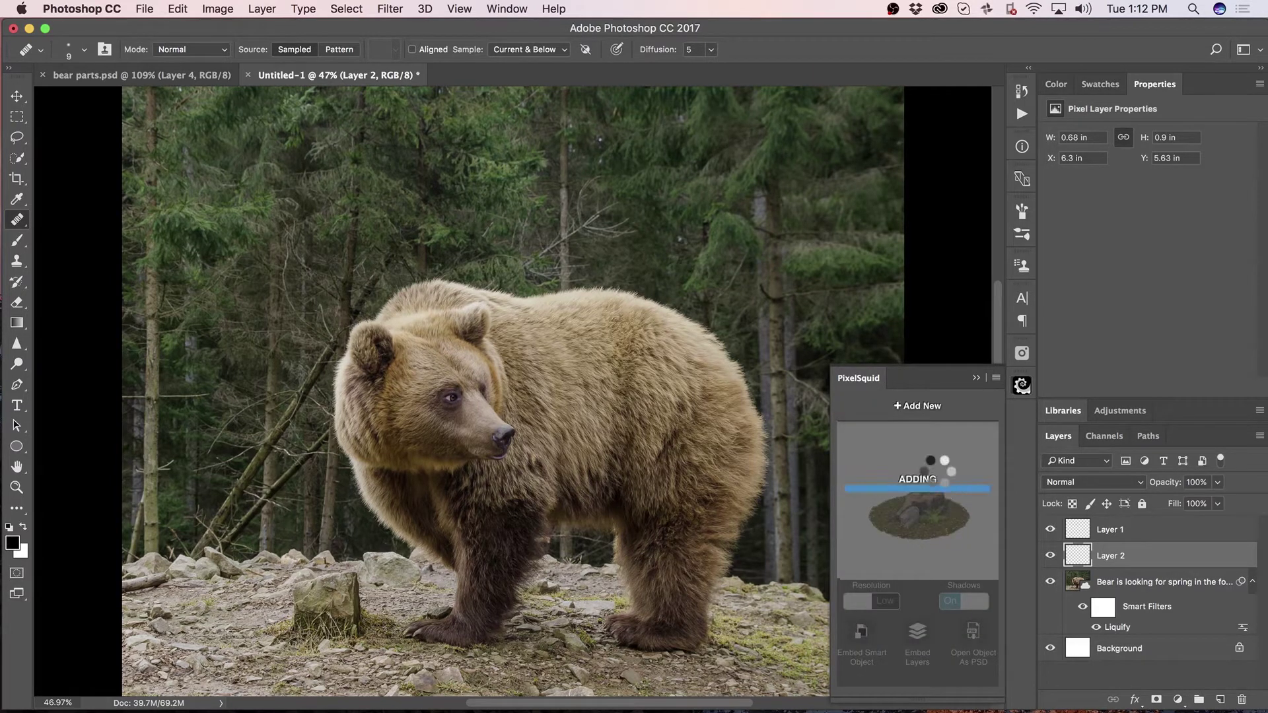
left_click(875, 602)
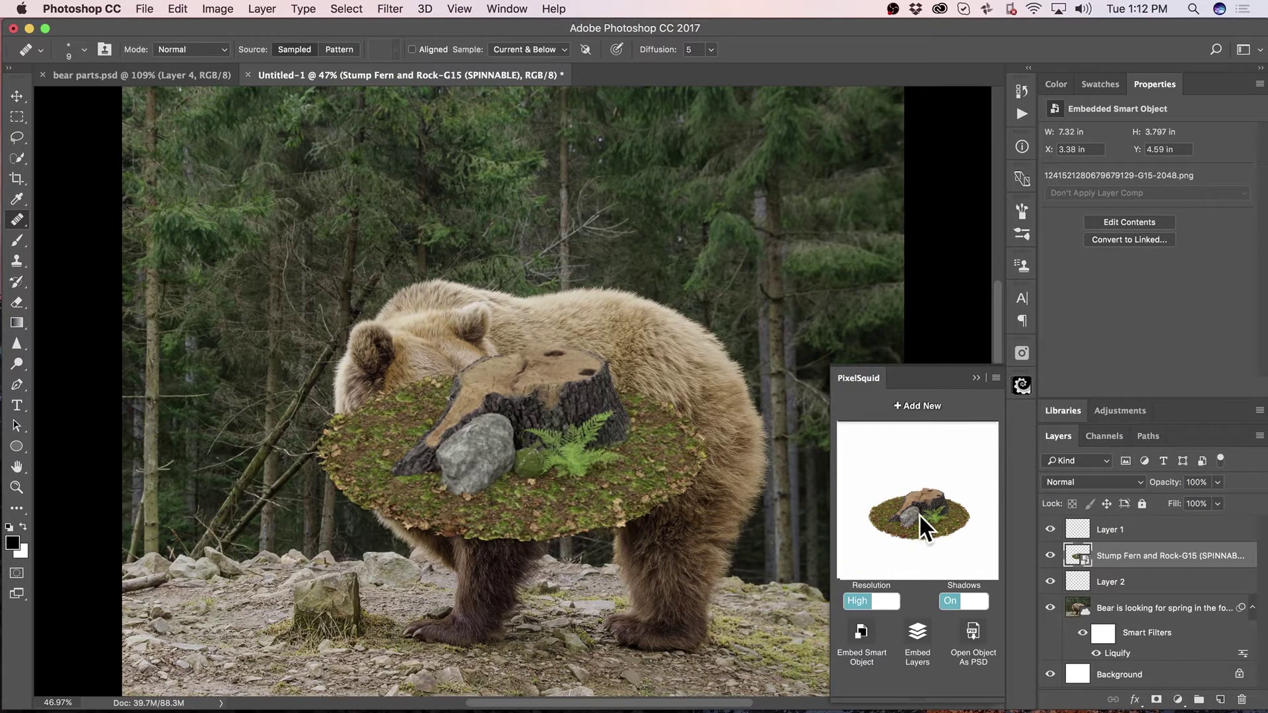
- Spin the stump object to the low side view H01 and embed it as a static smart object
left_click_drag(921, 517, 932, 509)
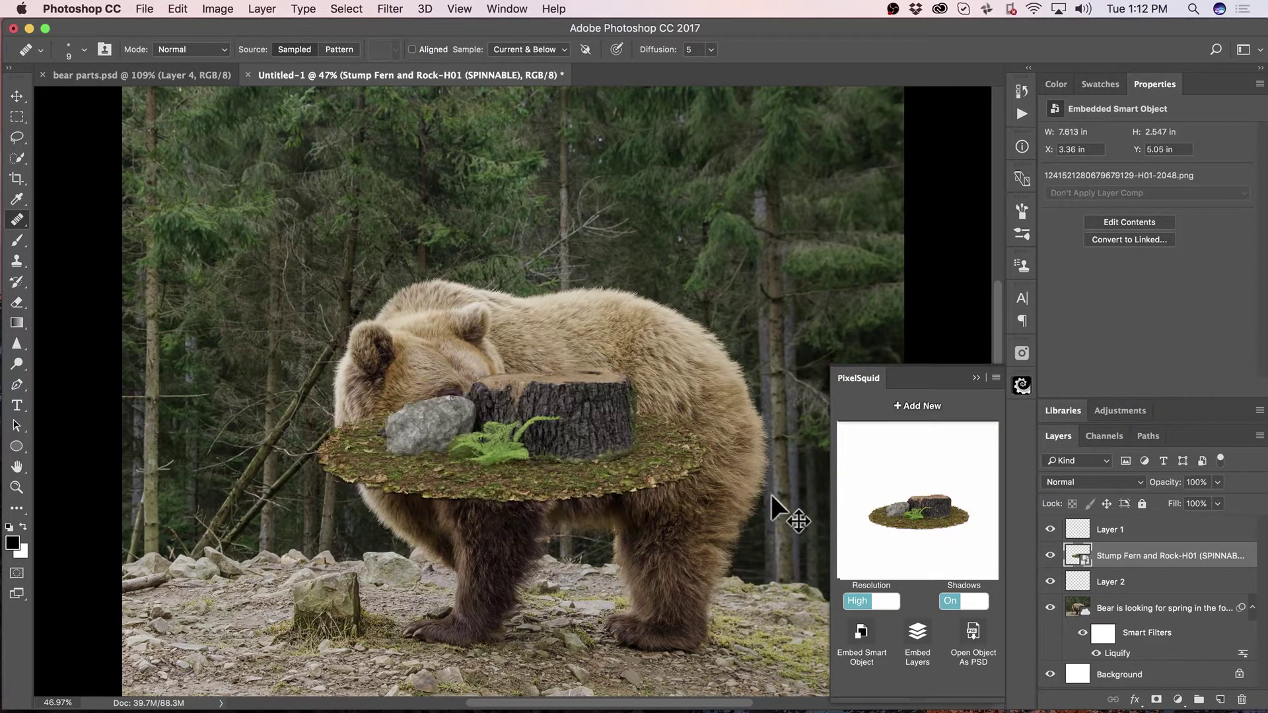
left_click(865, 628)
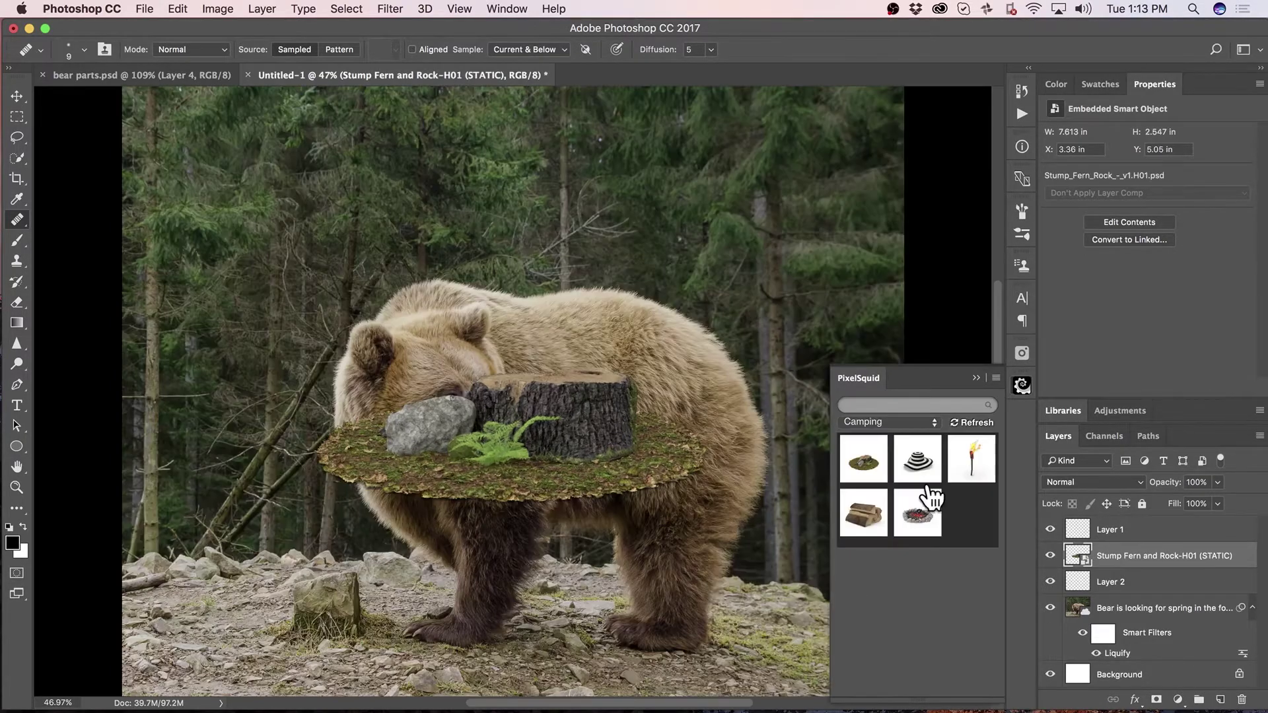
left_click(975, 377)
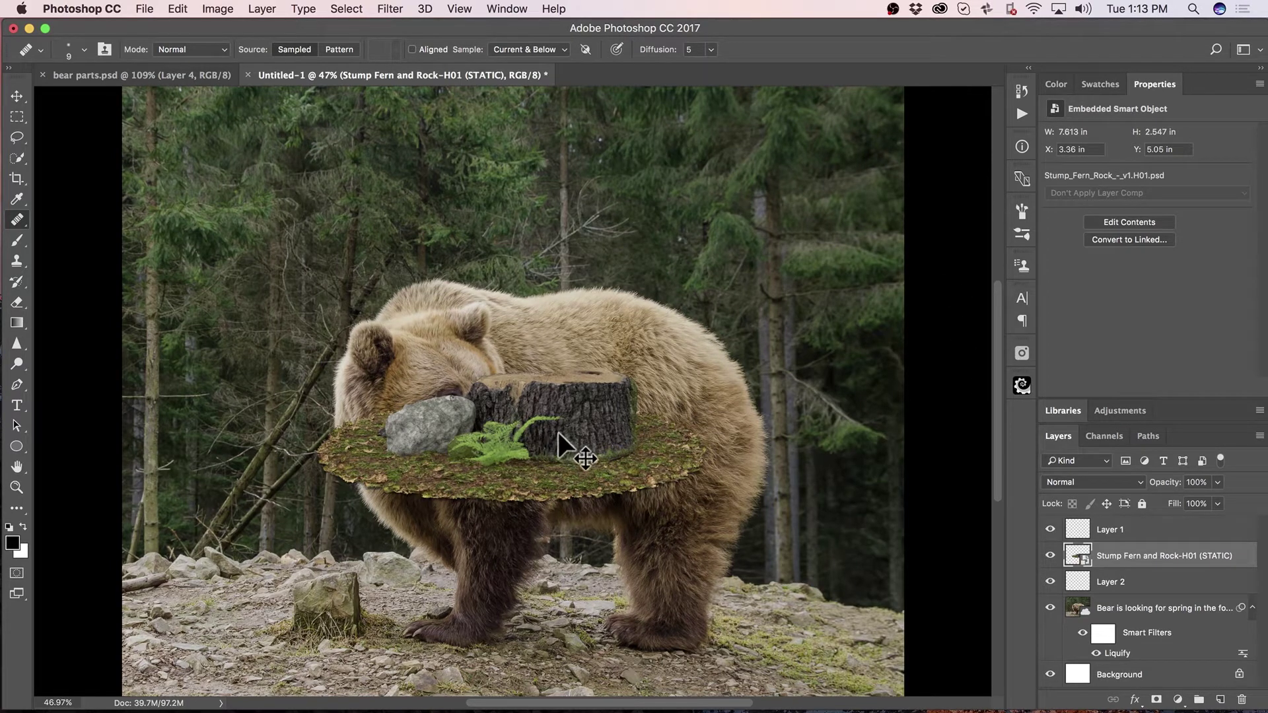
- Move the stump onto the ground in front of the bear and enlarge it to about 10.5 by 3.3 inches
left_click_drag(537, 411, 554, 612)
key("ctrl+t")
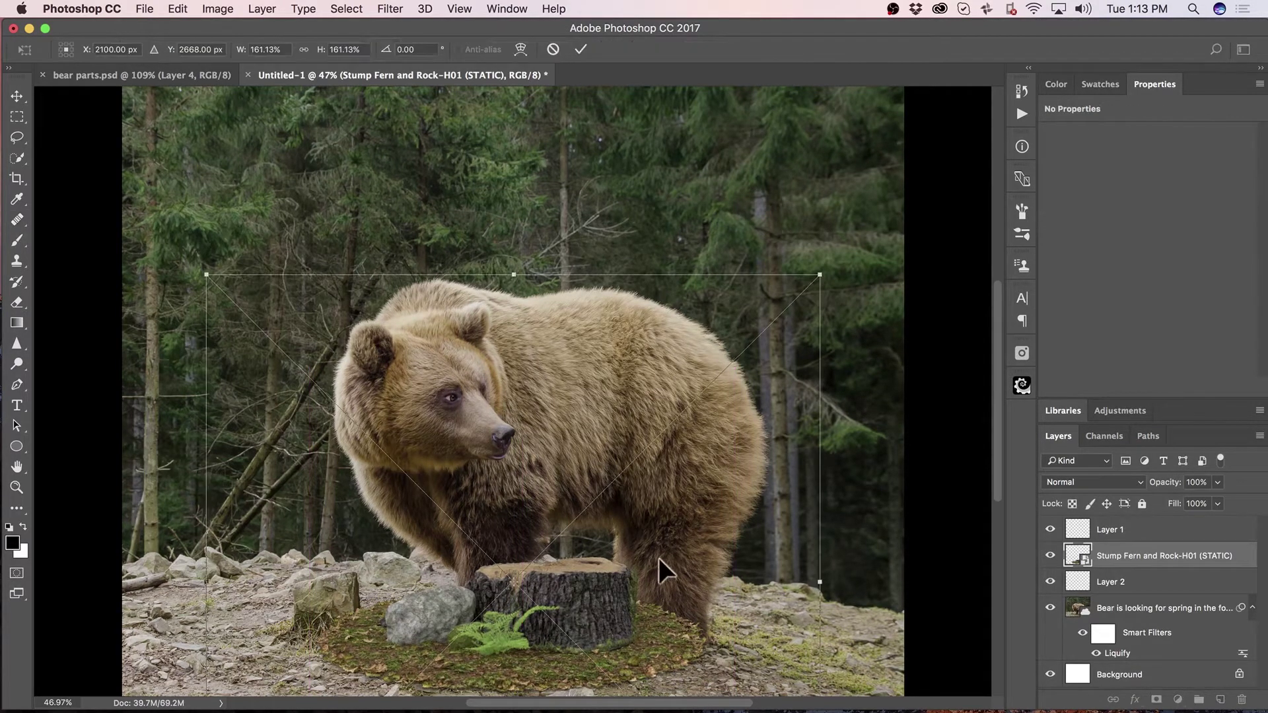
left_click_drag(819, 274, 938, 227)
left_click_drag(691, 518, 634, 578)
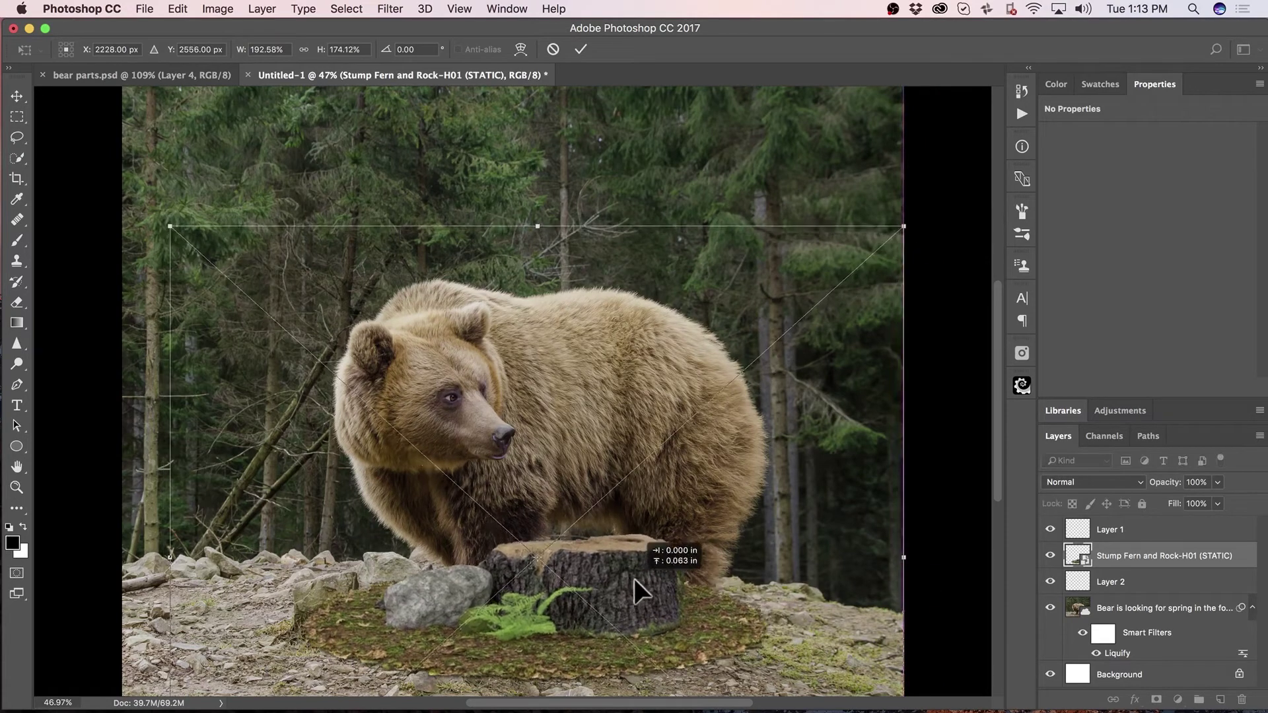
left_click_drag(903, 218, 936, 179)
left_click_drag(607, 581, 624, 598)
left_click_drag(908, 214, 935, 200)
left_click_drag(640, 578, 636, 591)
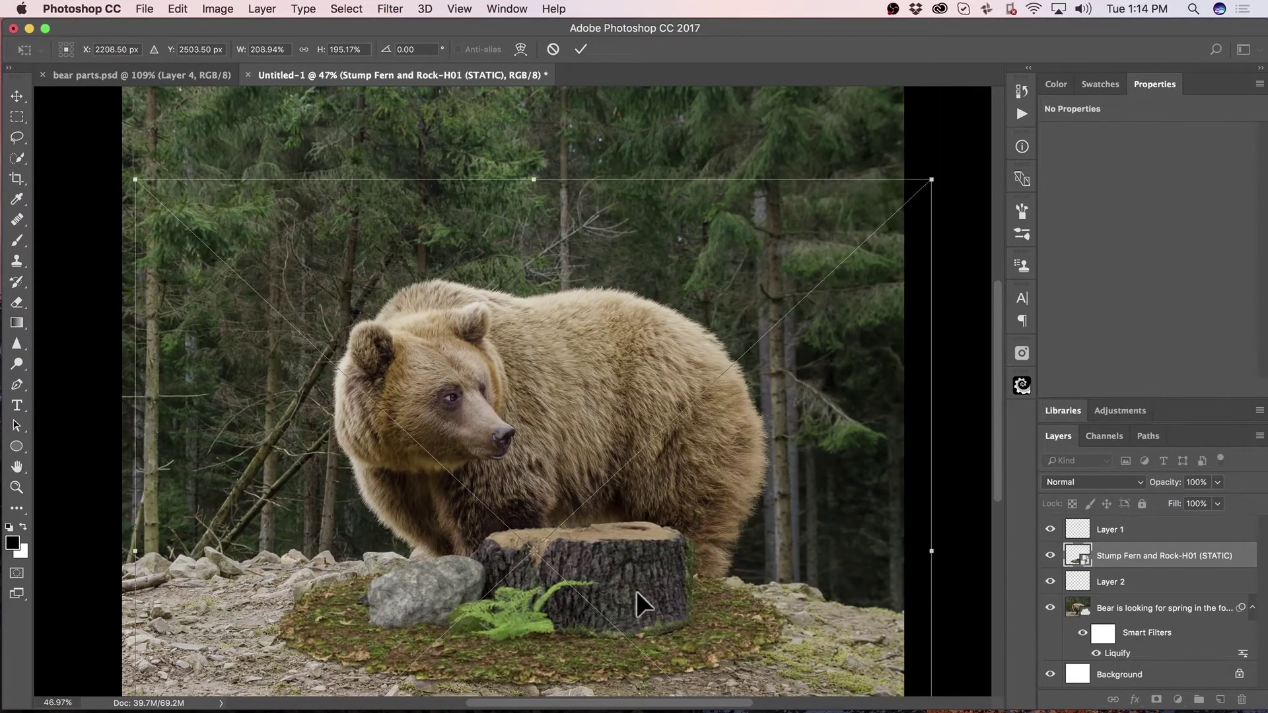
key("Return")
- Switch to the photo of the seated boy and select him together with the toy dog using Quick Selection
key("j")
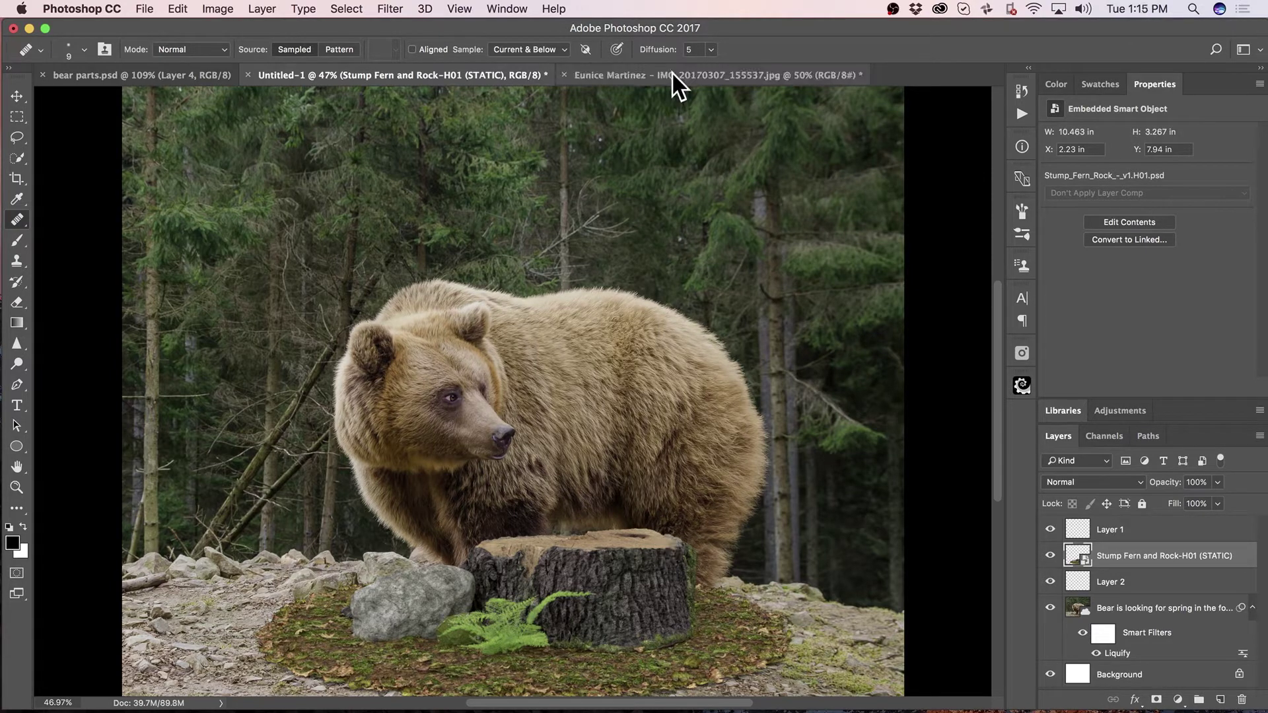
left_click(672, 74)
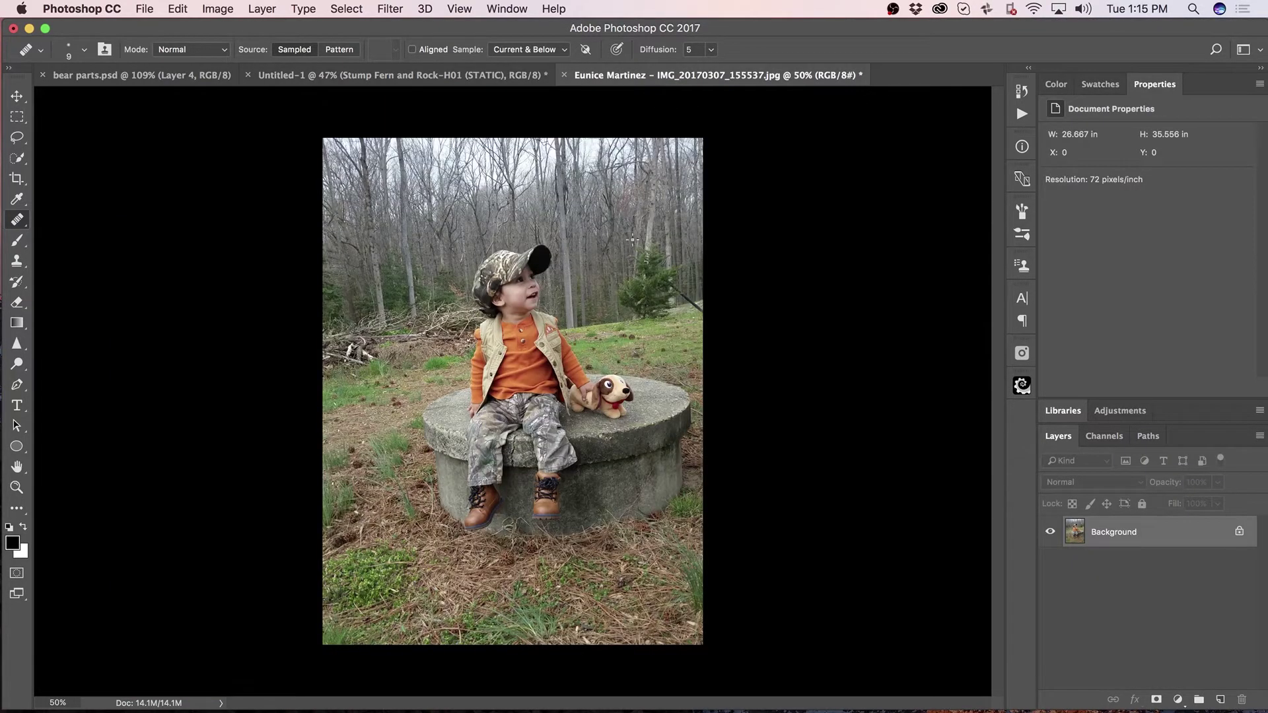
key("z")
left_click_drag(524, 368, 578, 373)
key("j")
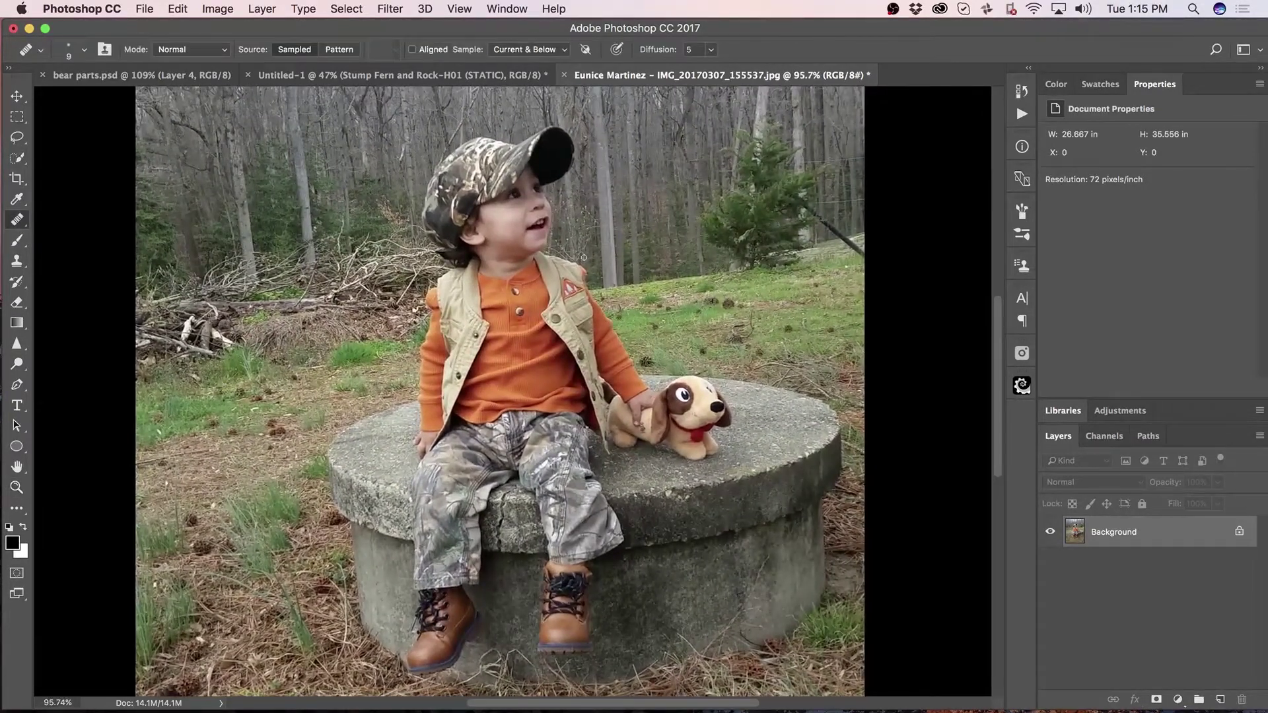
left_click(17, 158)
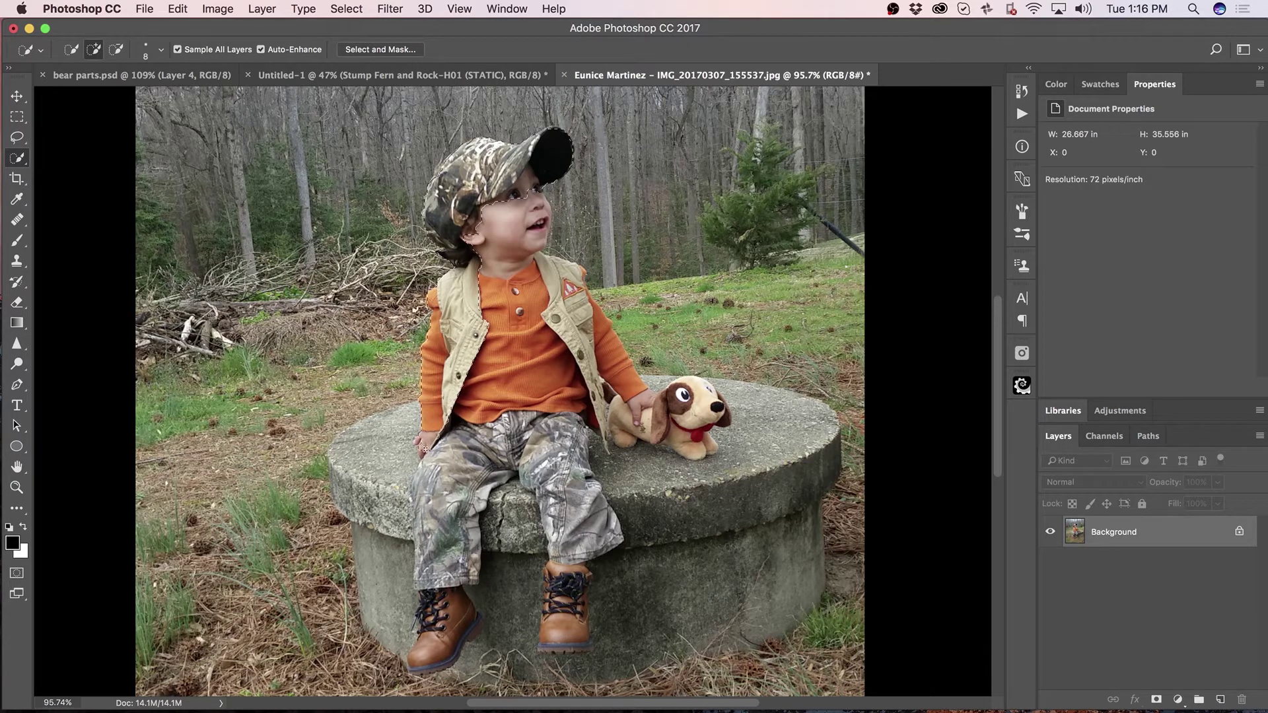
mouse_move(448, 586)
left_mouse_down()
mouse_move(439, 651)
mouse_move(473, 622)
left_mouse_up()
mouse_move(463, 510)
left_mouse_down()
mouse_move(489, 466)
mouse_move(544, 472)
mouse_move(568, 513)
left_mouse_up()
mouse_move(553, 651)
left_mouse_down()
mouse_move(584, 603)
mouse_move(588, 430)
mouse_move(520, 317)
mouse_move(702, 449)
mouse_move(723, 382)
left_mouse_up()
- Subtract the excess concrete and ground around the boy's boots from the selection
left_click(592, 656, "alt")
mouse_move(482, 644)
left_mouse_down()
mouse_move(501, 621)
mouse_move(568, 650)
left_mouse_up()
scroll(451, 361, "left", 2)
- Open the selection in Select and Mask and clean the fringe beside the orange sleeve with a 30 px Quick Selection brush
left_click(387, 49)
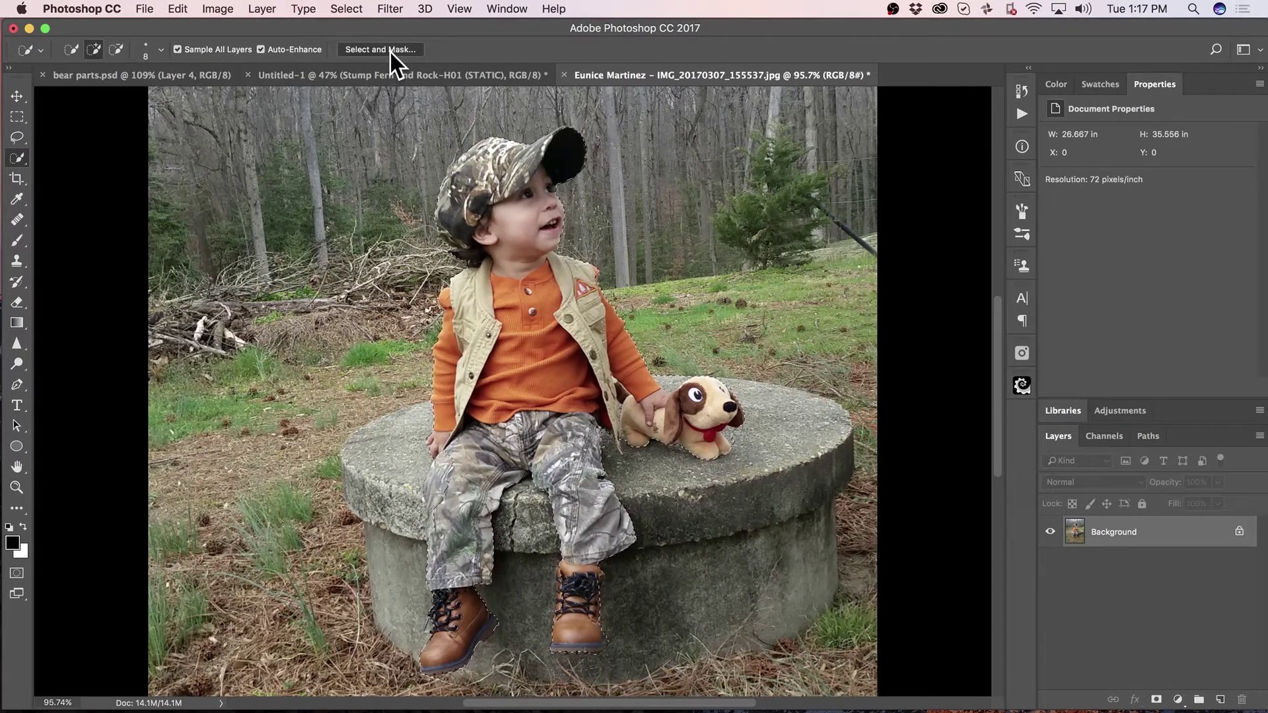
left_click_drag(453, 297, 548, 296)
key("r")
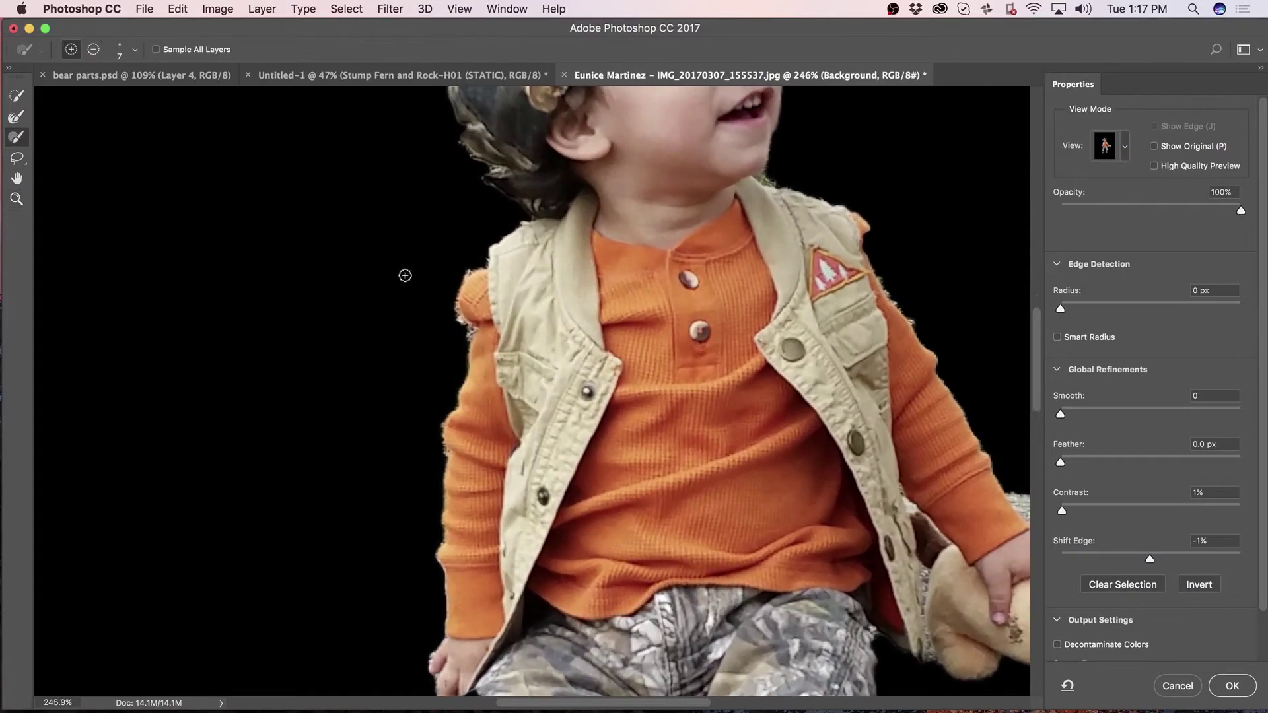
key("w")
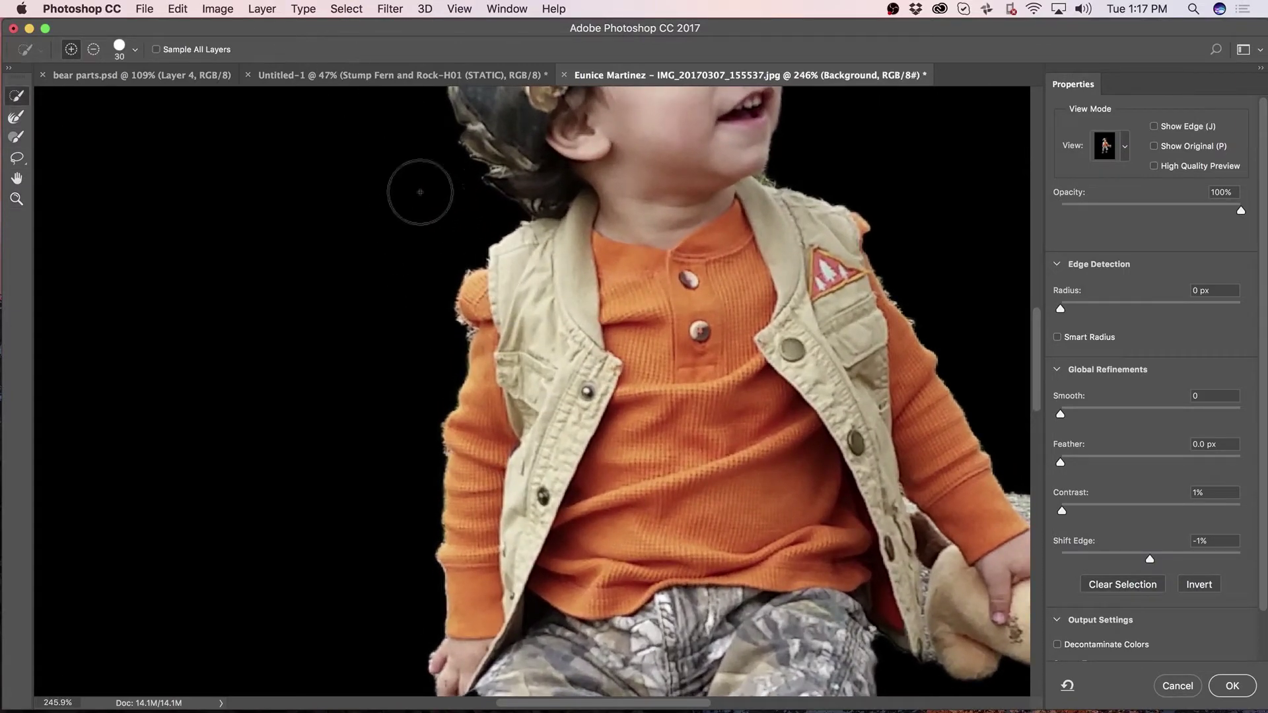
key("alt")
key("alt")
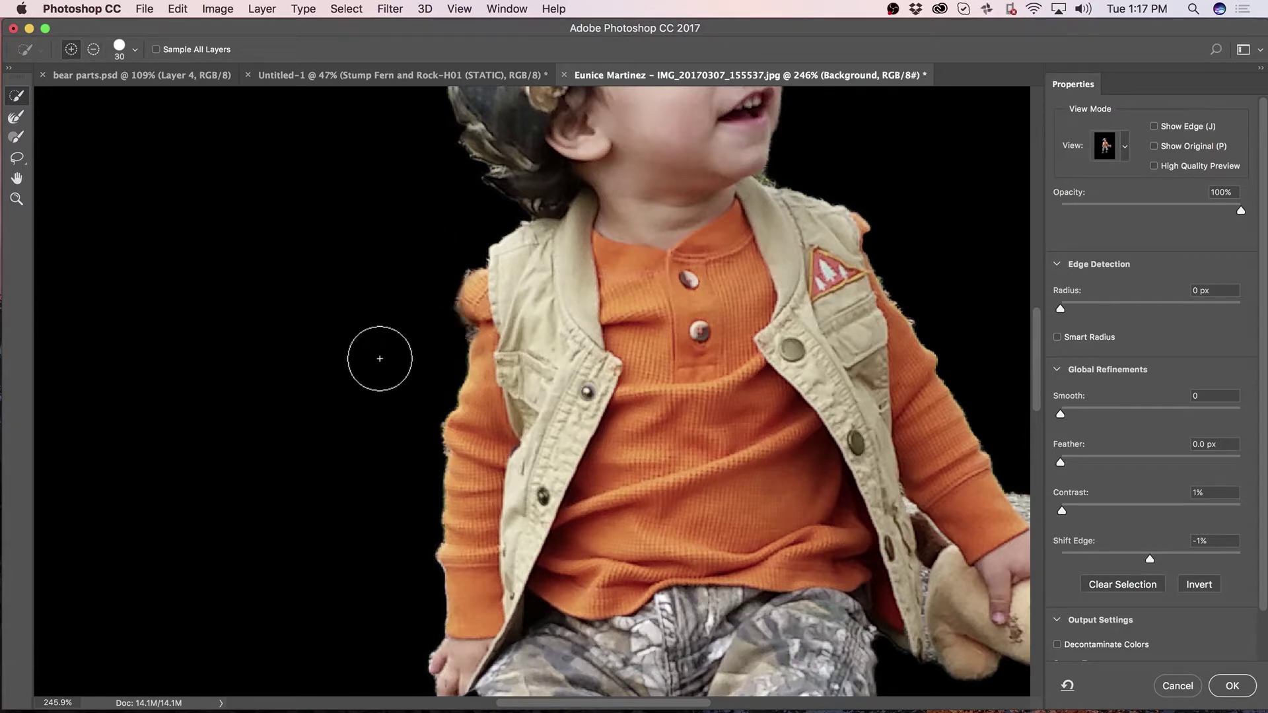
- Restore the back edge of the boy's camouflage cap to the selection with the 30 px brush
left_click_drag(552, 254, 588, 479)
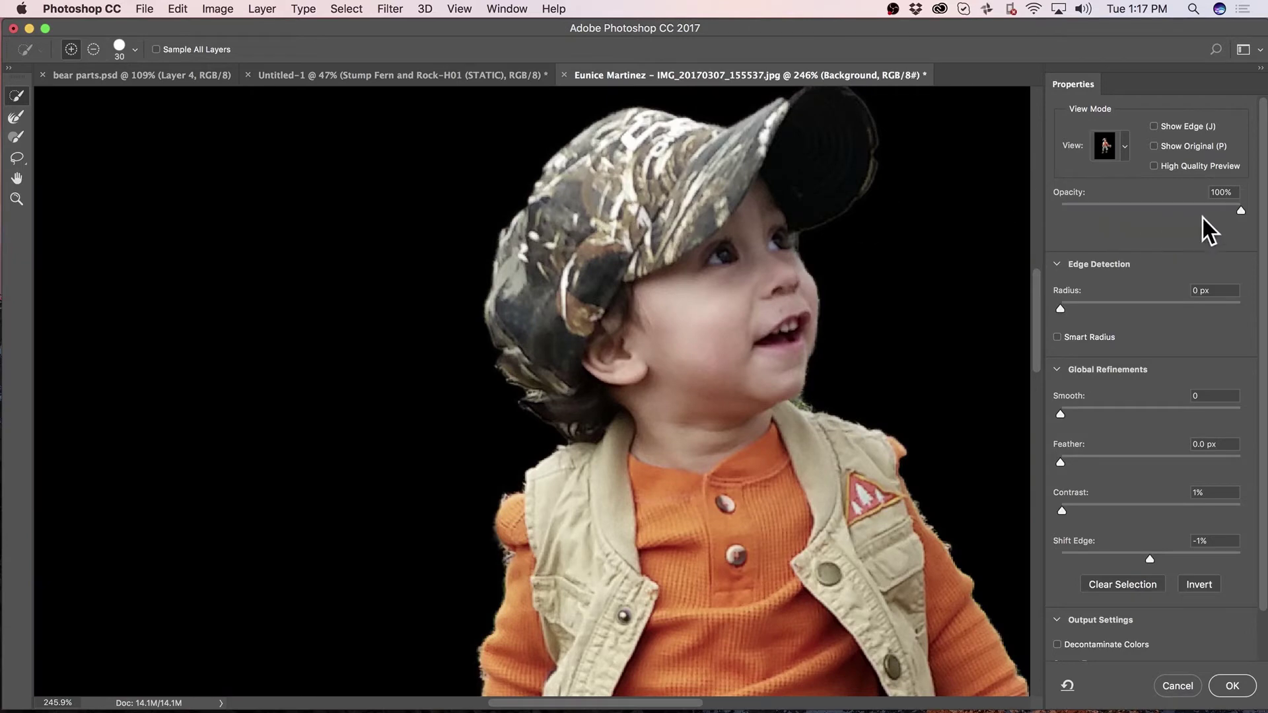
mouse_move(1242, 211)
left_mouse_down()
mouse_move(1156, 212)
mouse_move(1242, 211)
left_mouse_up()
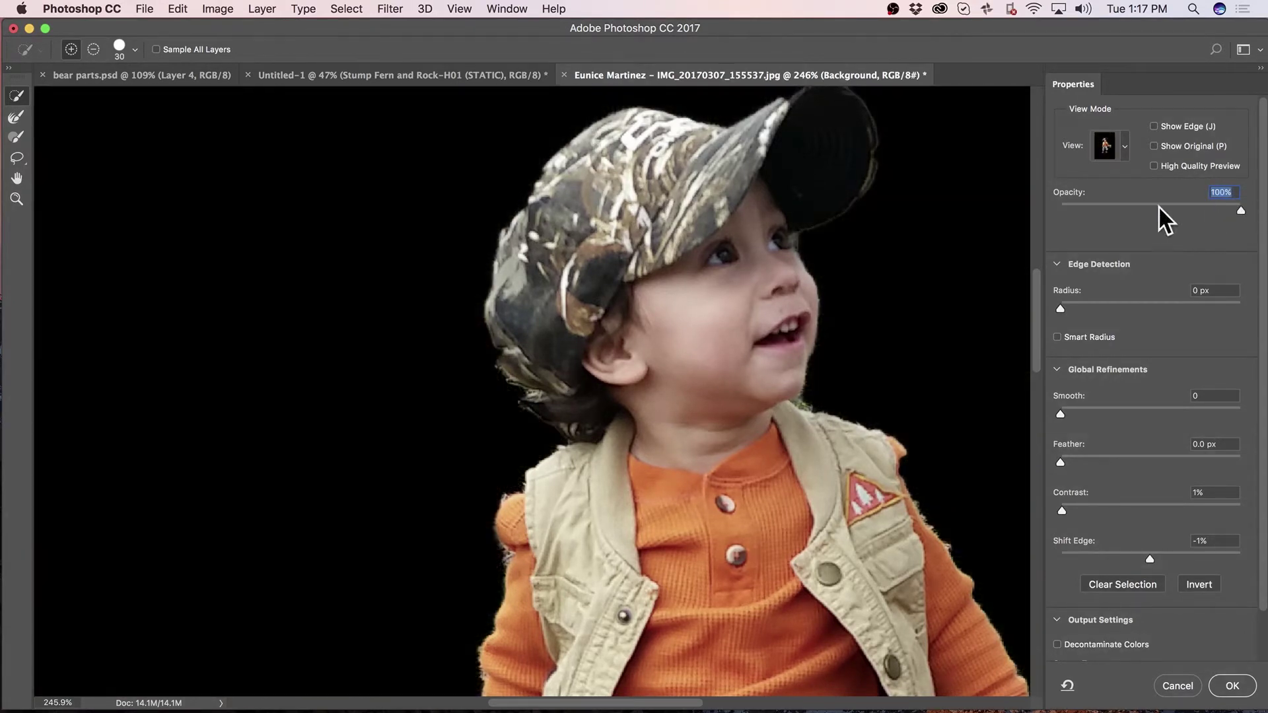
key("x")
mouse_move(551, 203)
left_mouse_down()
mouse_move(536, 224)
mouse_move(553, 198)
mouse_move(523, 252)
mouse_move(604, 239)
mouse_move(546, 202)
left_mouse_up()
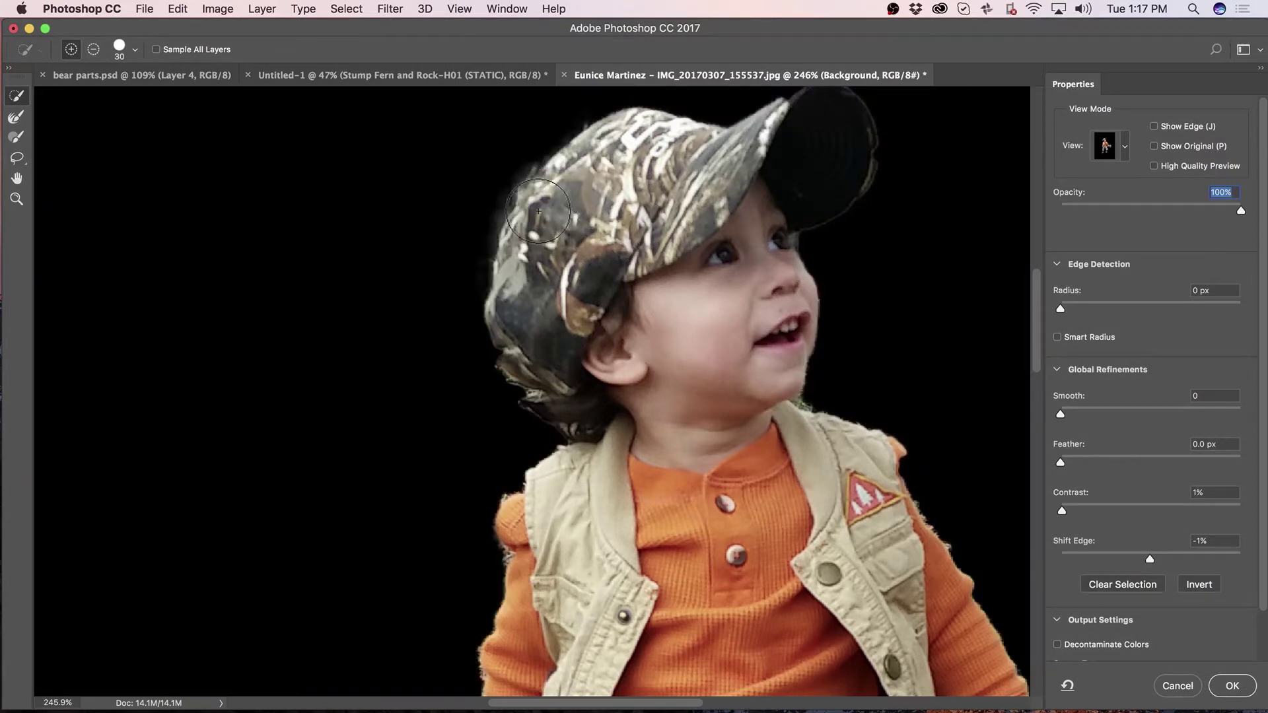
key("x")
key("x")
- Refine the hair below the cap, trimming with an 8 px selection brush and painting with a 25 px Refine Edge brush
key("bracketleft")
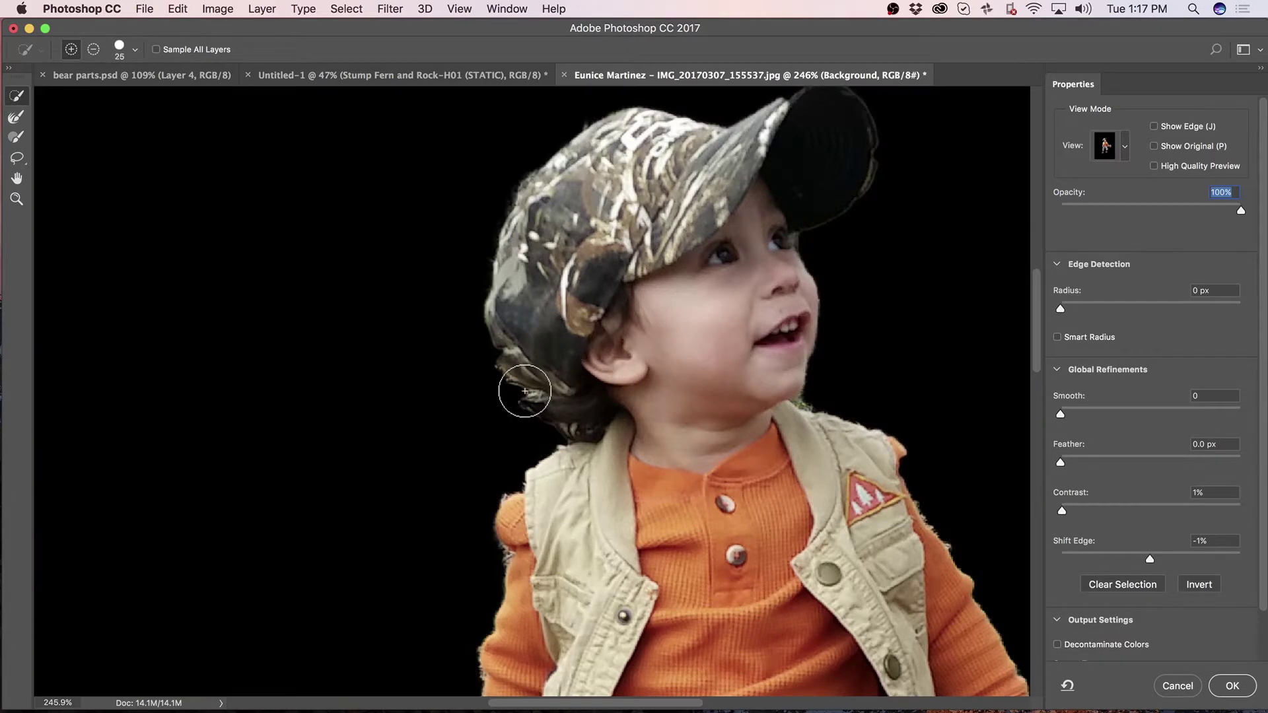
key("bracketleft")
key("bracketleft")
key("bracketleft")
key("bracketleft")
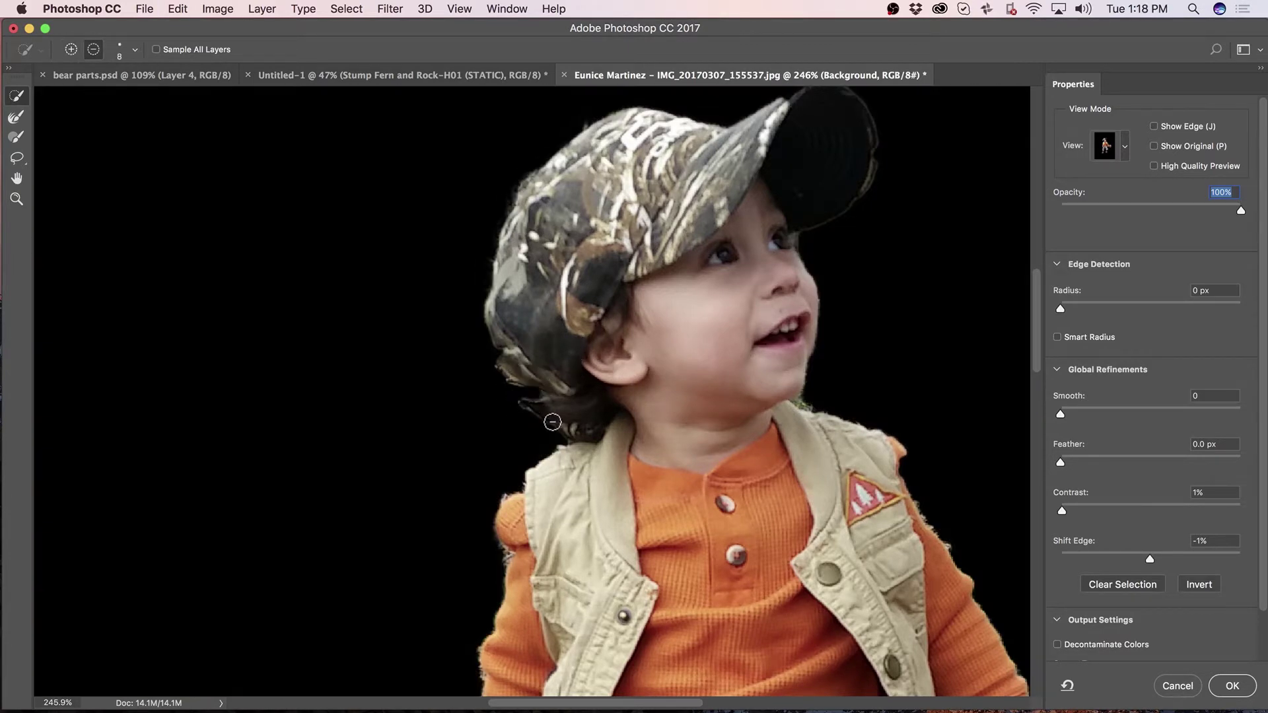
key("r")
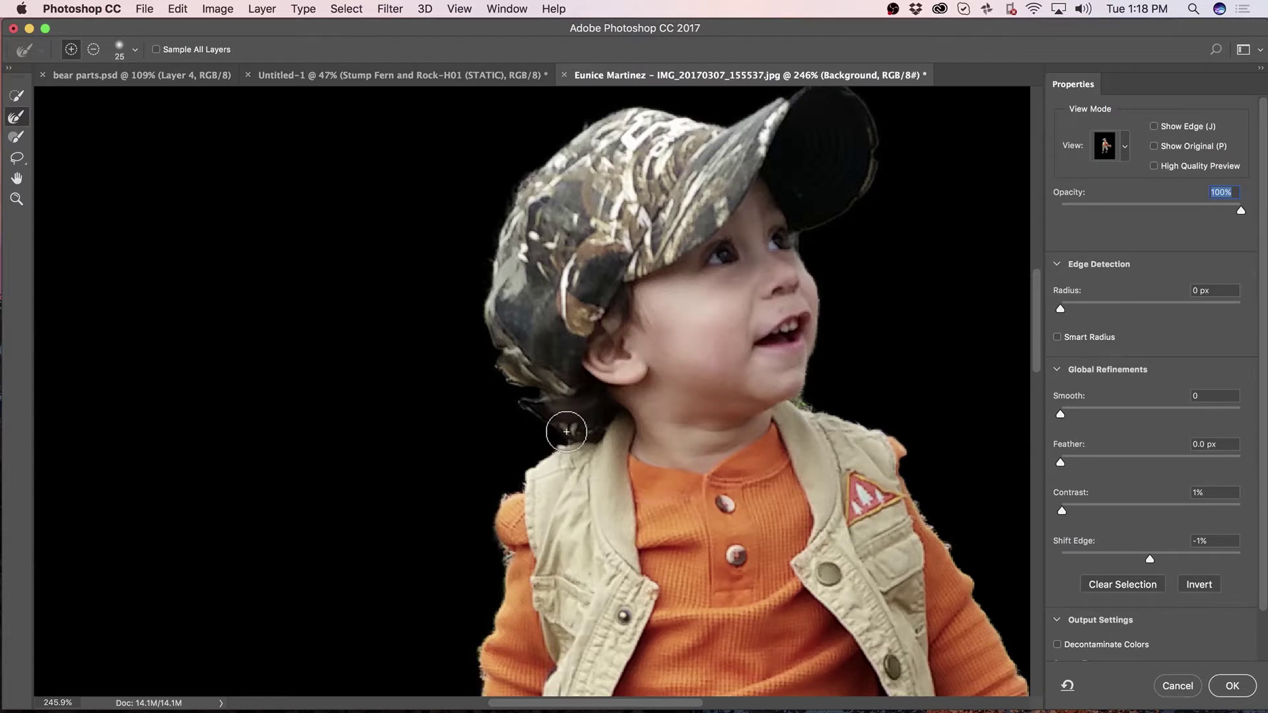
mouse_move(566, 429)
left_mouse_down()
mouse_move(523, 410)
mouse_move(596, 382)
mouse_move(510, 383)
mouse_move(613, 385)
left_mouse_up()
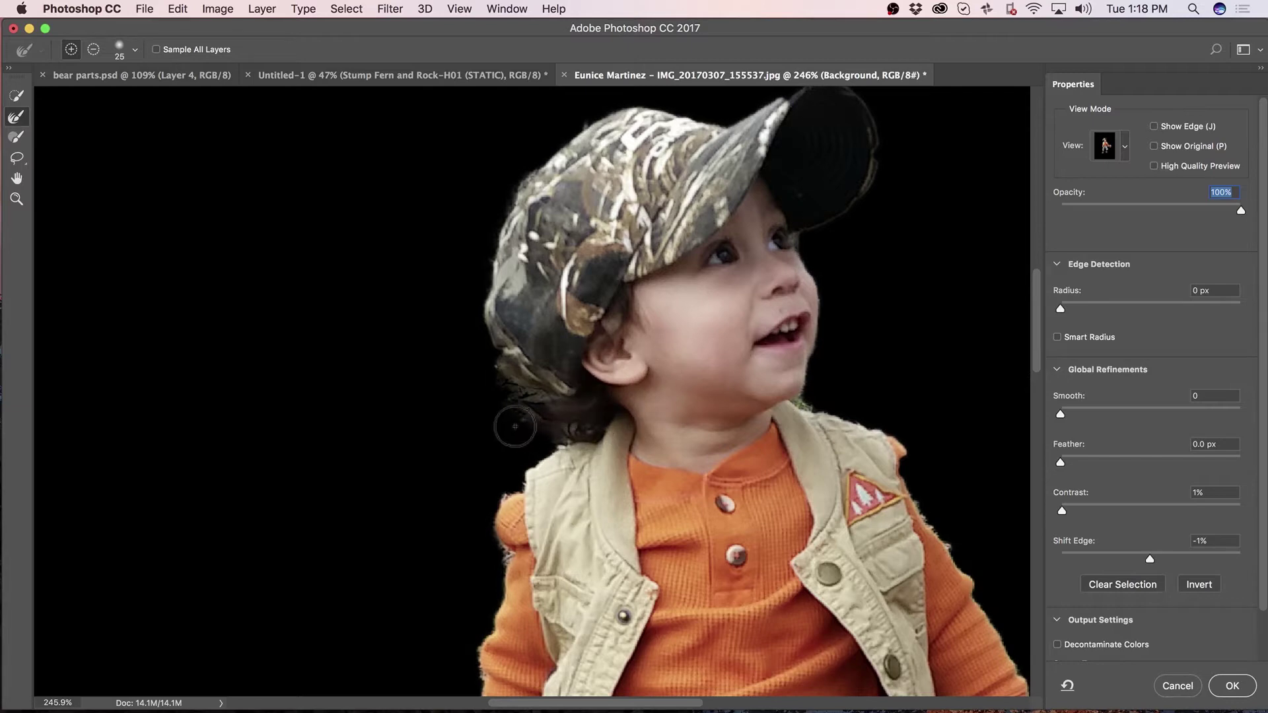
- Correct the selection along the outer edge of the boy's camouflage trouser leg with the 8 px Quick Selection brush
key("w")
scroll(518, 467, "down", 10)
scroll(526, 411, "down", 3)
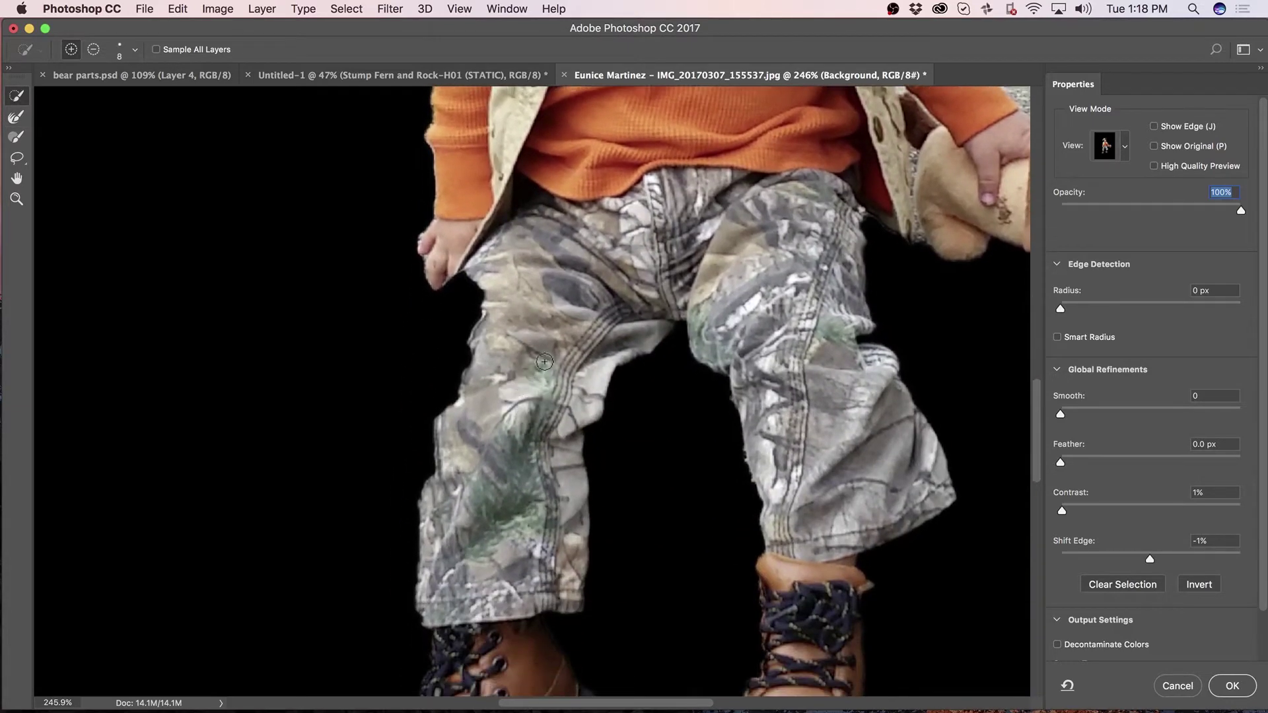
left_click(505, 346)
key("super+z")
mouse_move(482, 272)
left_mouse_down()
mouse_move(446, 384)
mouse_move(438, 495)
mouse_move(391, 401)
mouse_move(394, 445)
mouse_move(398, 398)
mouse_move(432, 408)
mouse_move(426, 390)
mouse_move(439, 492)
left_mouse_up()
- Remove the leftover concrete around the toy dog's head and back from the selection
scroll(436, 562, "down", 5)
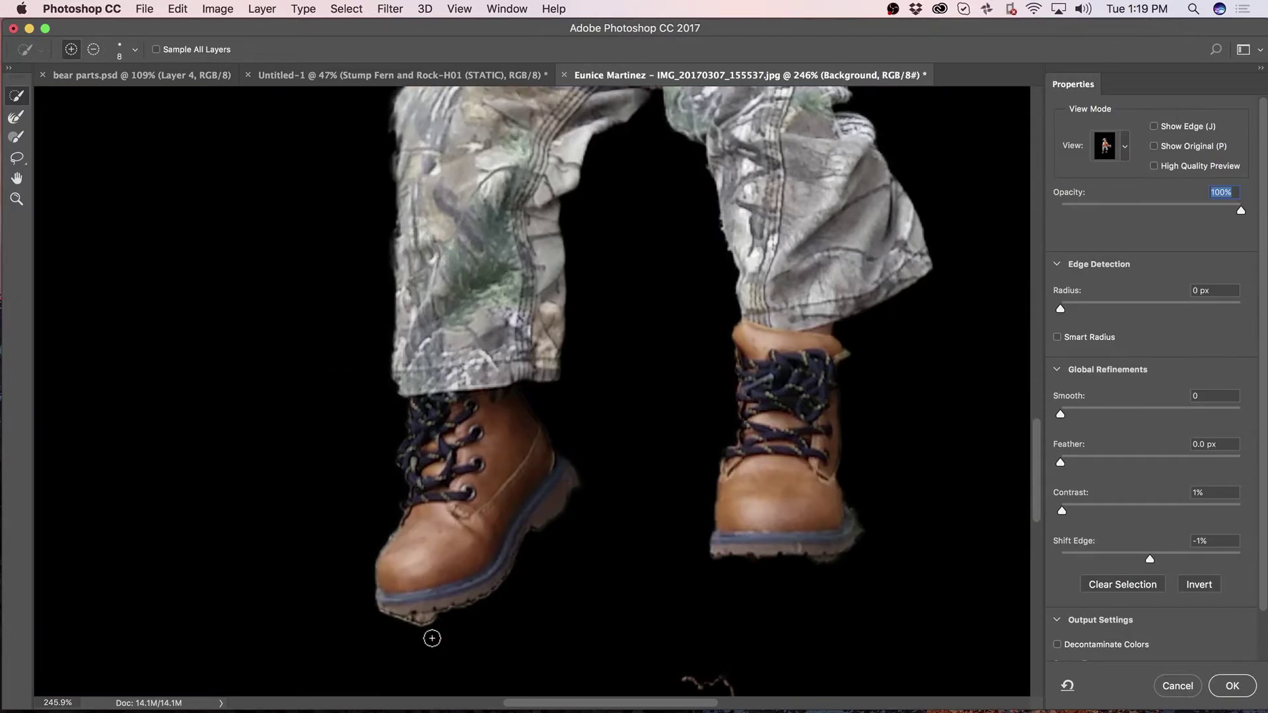
scroll(594, 524, "down", 6)
left_click_drag(645, 563, 616, 603)
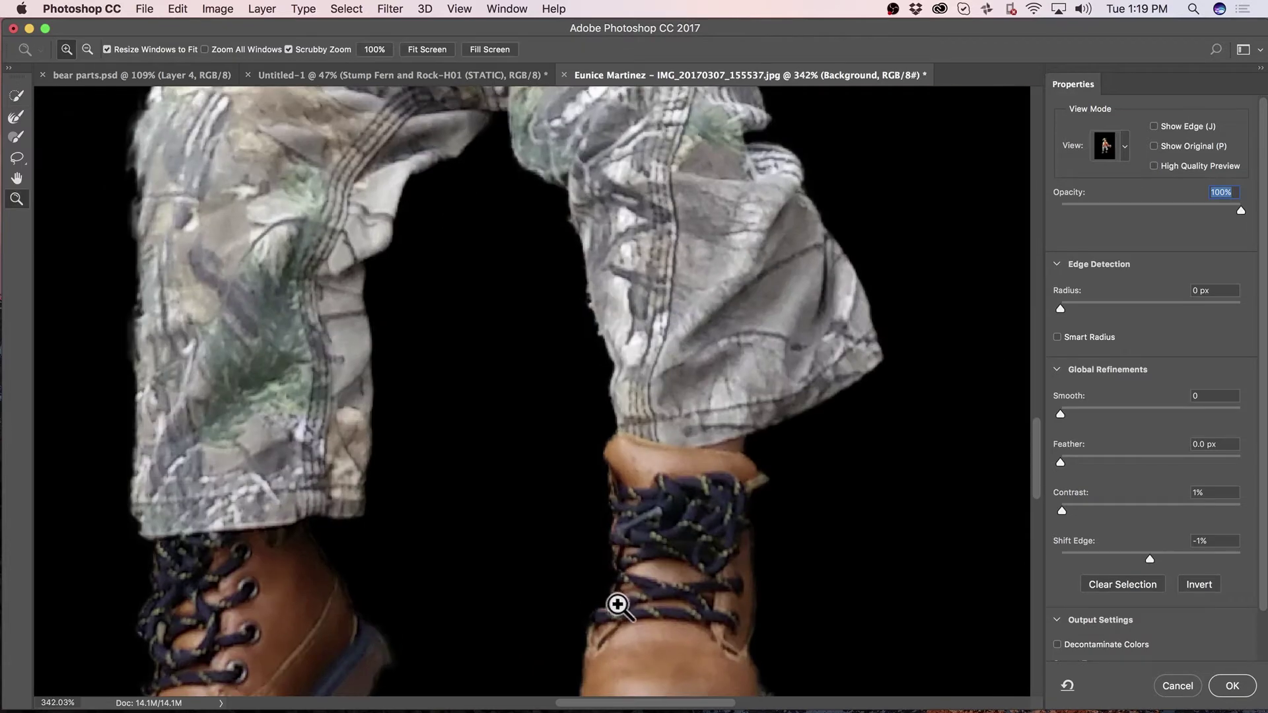
scroll(690, 504, "up", 5)
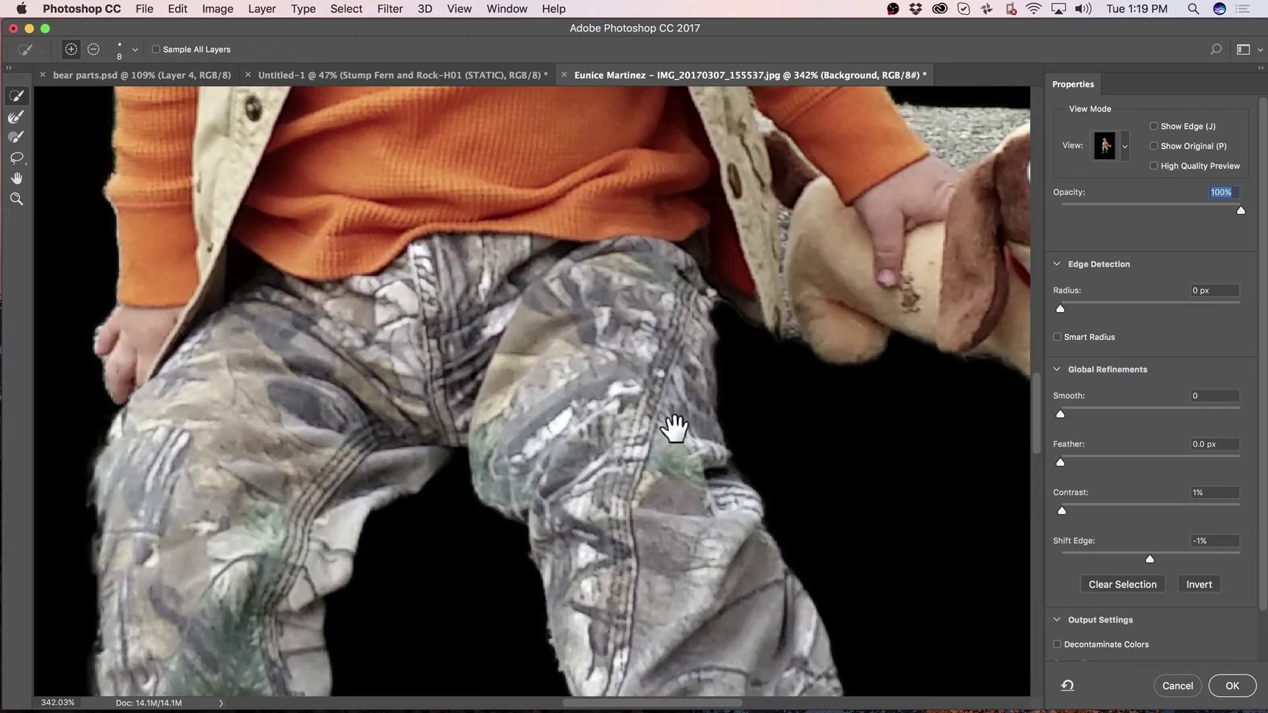
scroll(671, 430, "right", 5)
mouse_move(901, 423)
left_mouse_down()
mouse_move(881, 380)
mouse_move(891, 215)
mouse_move(741, 181)
left_mouse_up()
- Remove the leftover background between the boy's vest, sleeve and toy dog from the selection with the 8 px Quick Selection brush
key("r")
key("w")
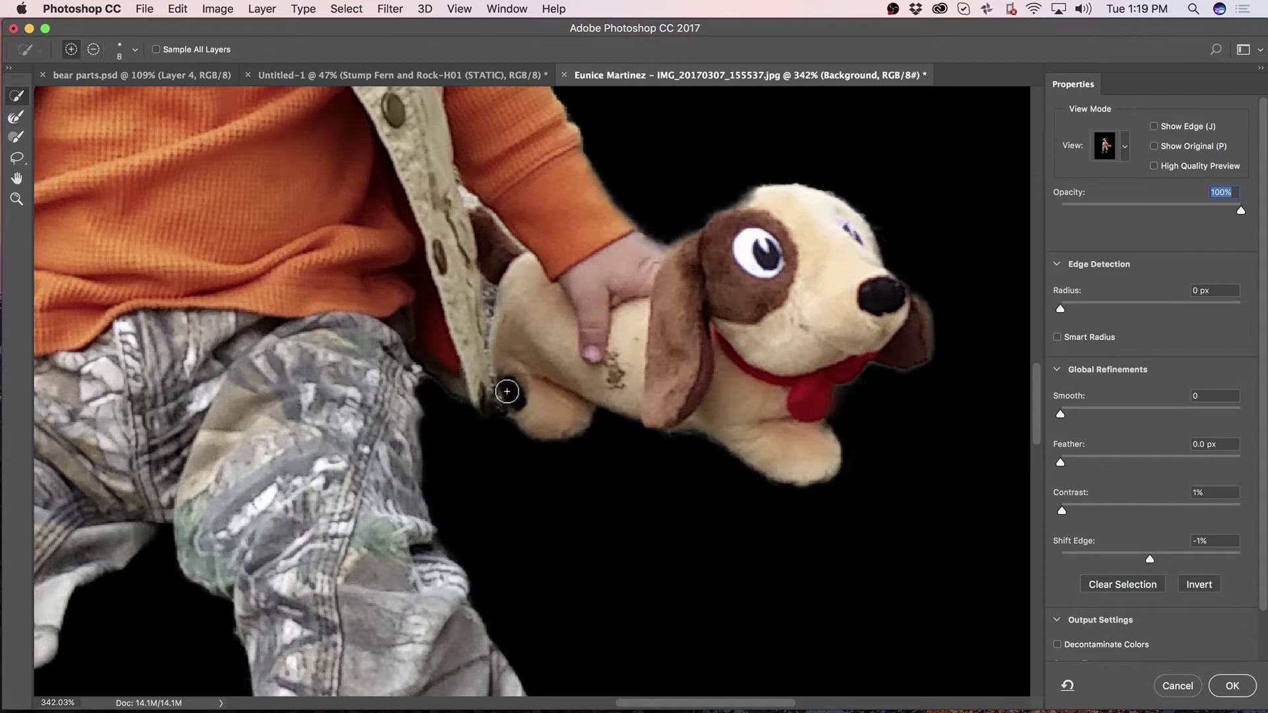
scroll(511, 413, "up", 5)
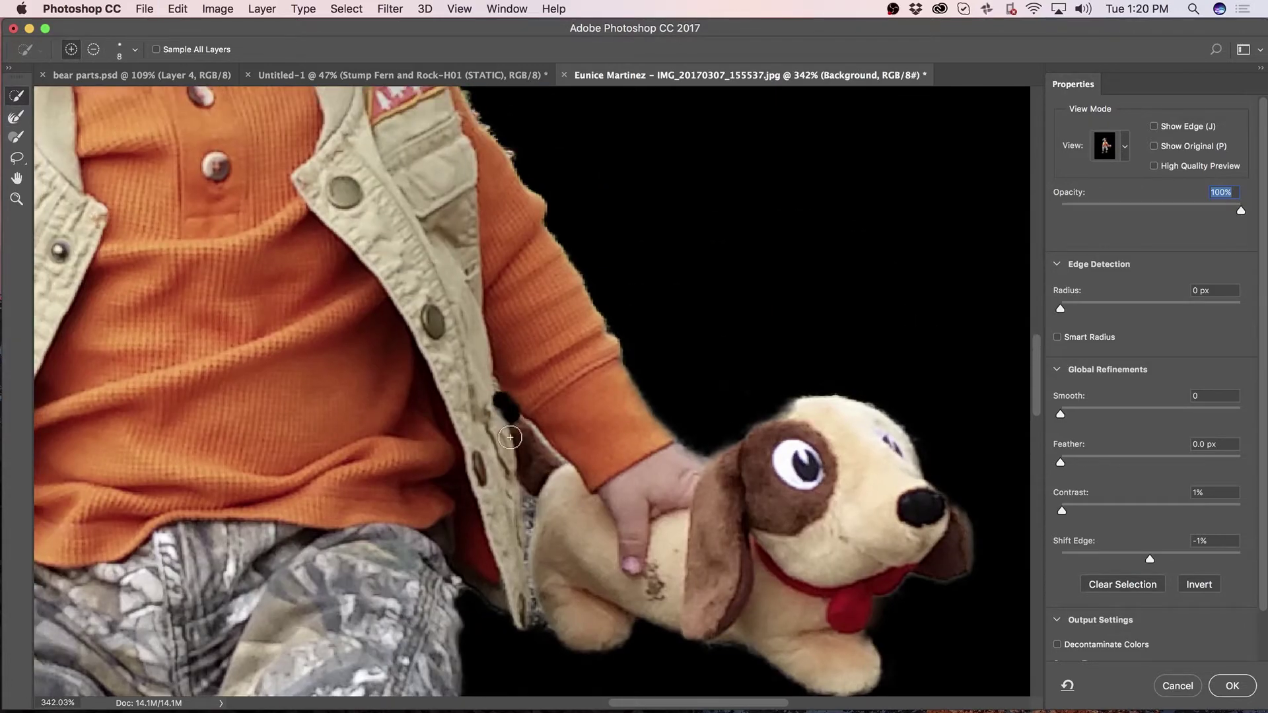
scroll(523, 405, "up", 10)
scroll(524, 405, "left", 5)
scroll(628, 306, "up", 8)
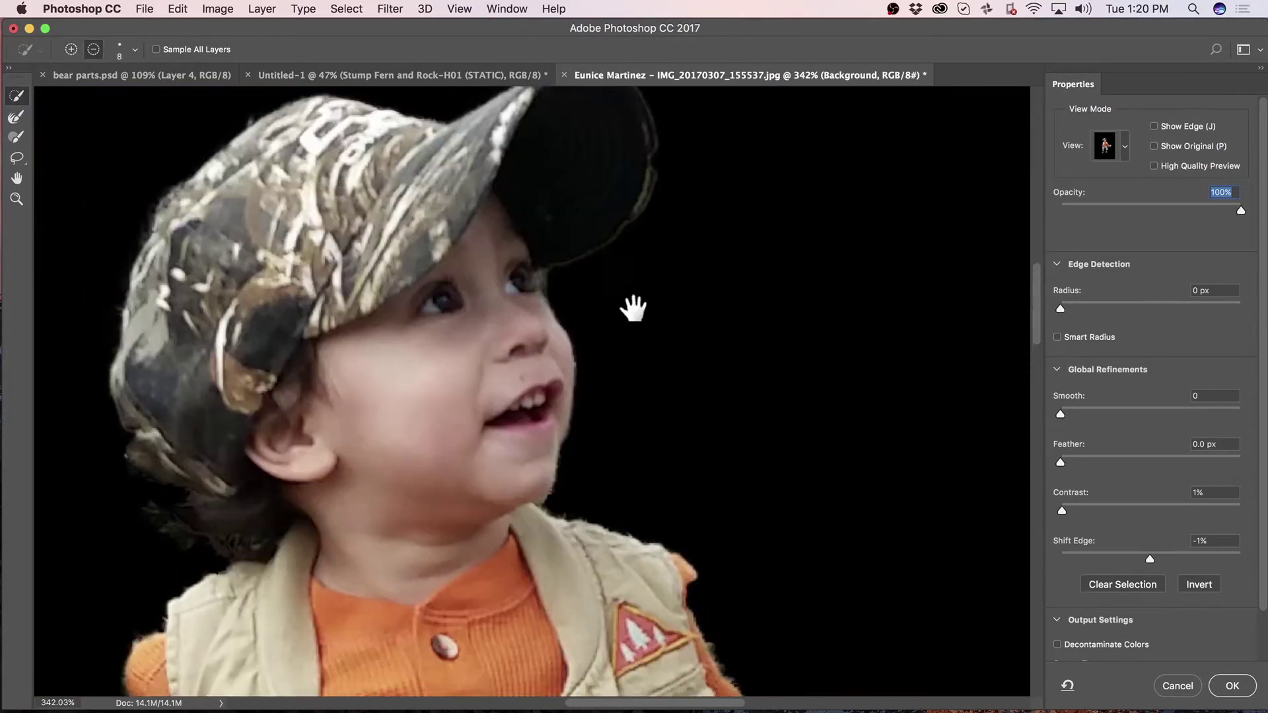
- Undo the last Quick Selection stroke at the outer edge of the cap's brim
mouse_move(713, 292)
left_mouse_down()
mouse_move(634, 218)
mouse_move(630, 259)
left_mouse_up()
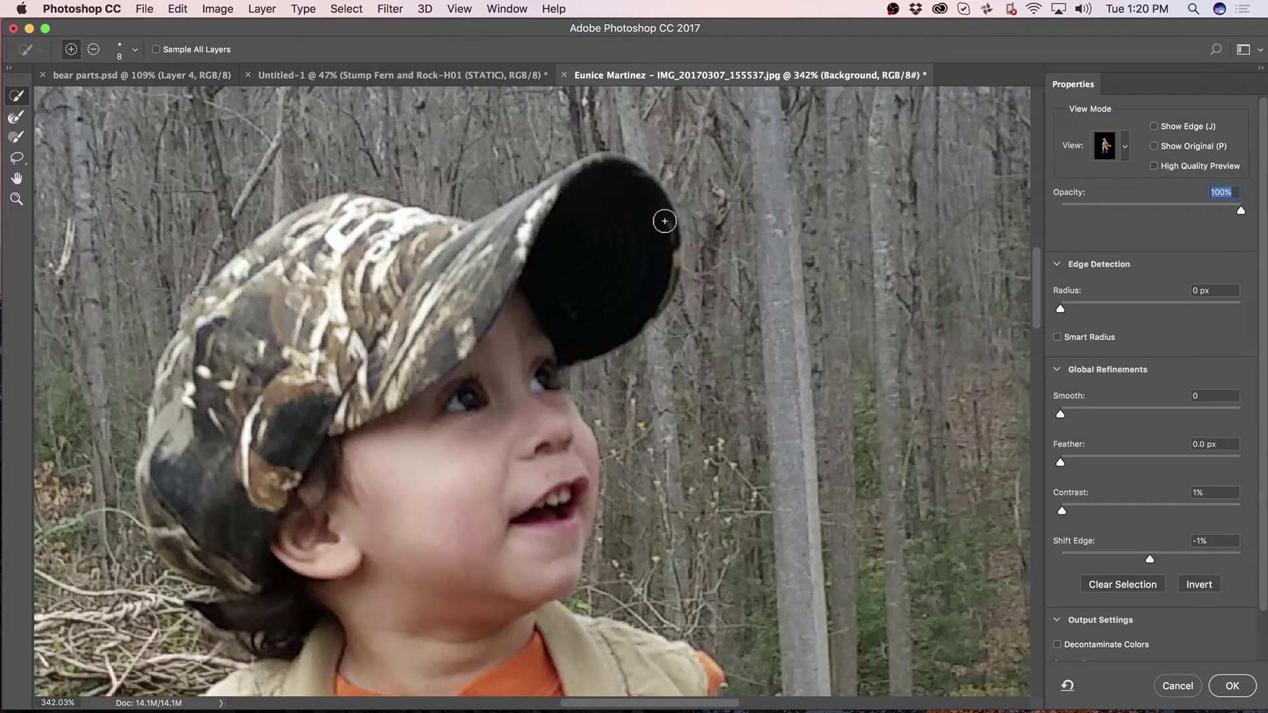
key("super+z")
scroll(702, 374, "down", 3)
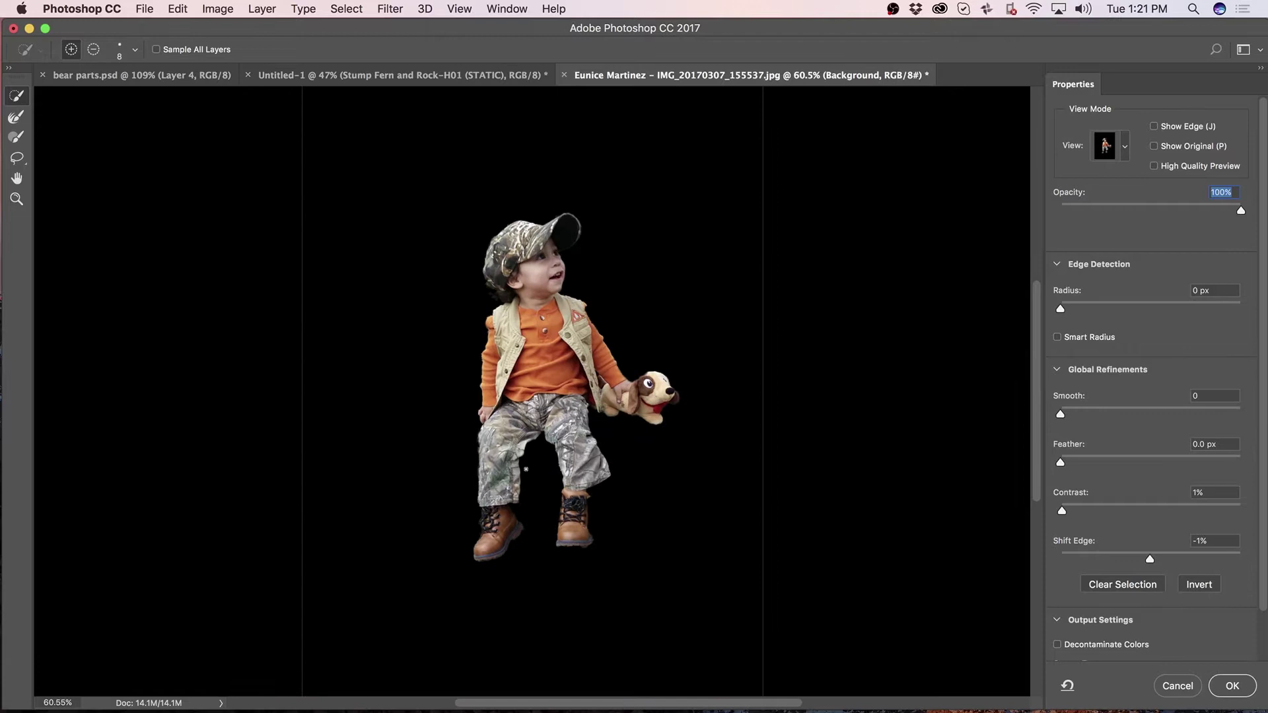
- Output the refined selection of the boy and toy dog as a New Layer with Layer Mask
scroll(1265, 651, "down", 2)
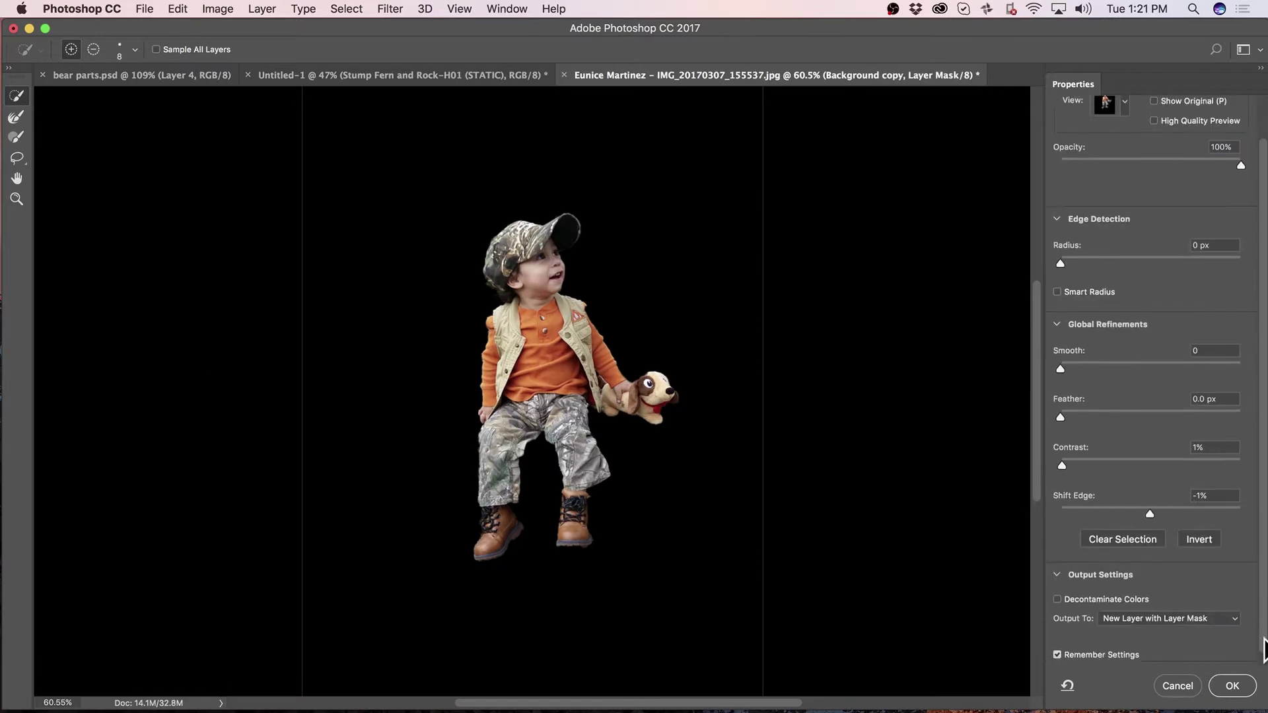
scroll(1265, 637, "down", 1)
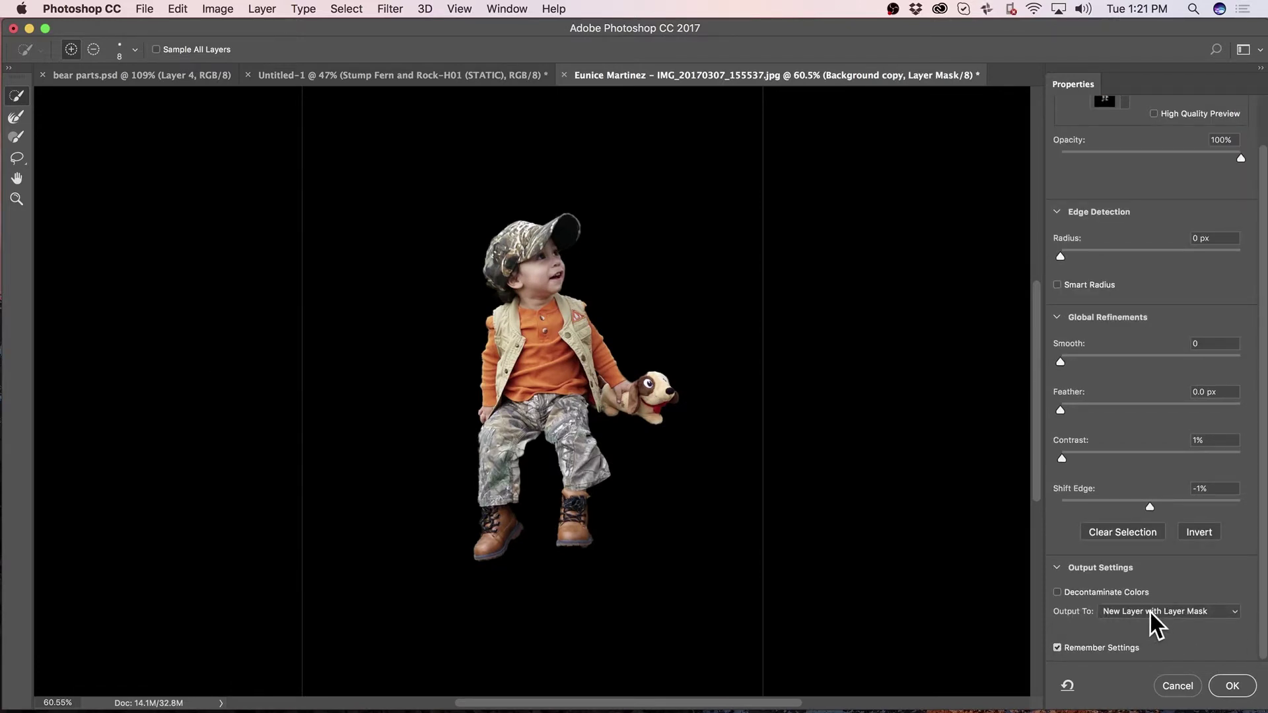
left_click(1233, 687)
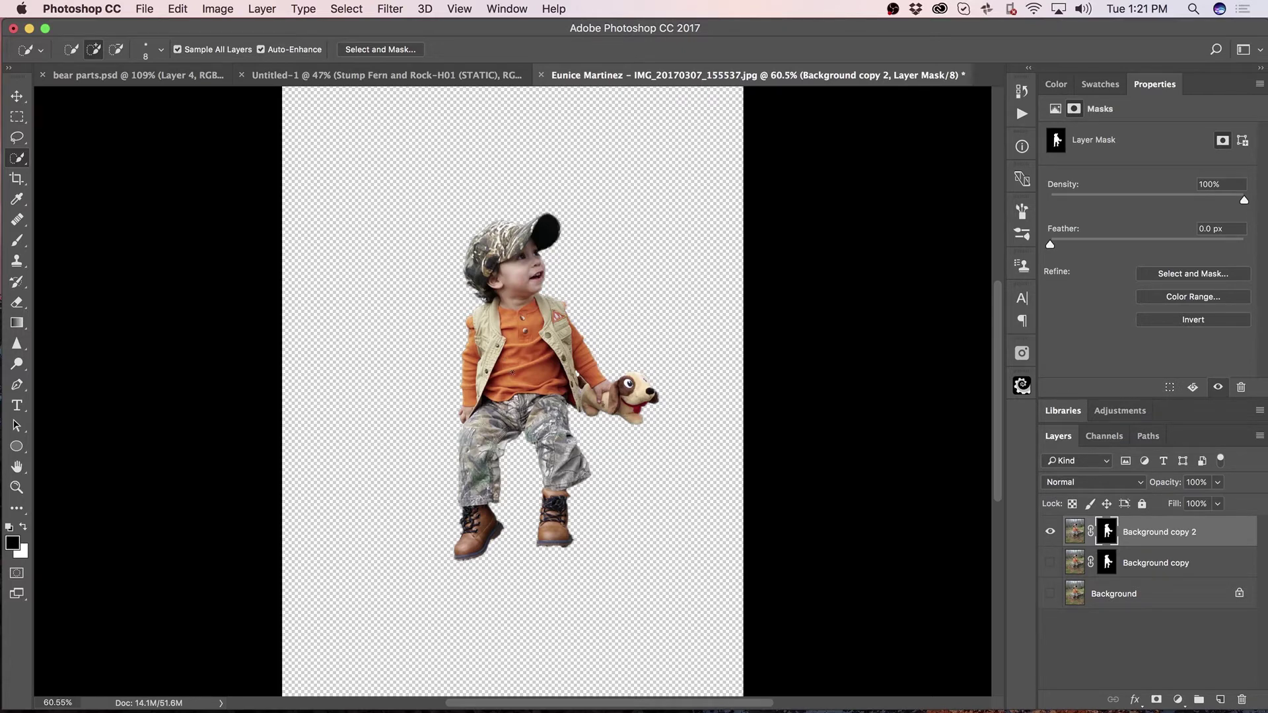
- Paint black with a 10 px brush on the layer mask to trim the leftover fringe beside the front-facing boot's sole
key("z")
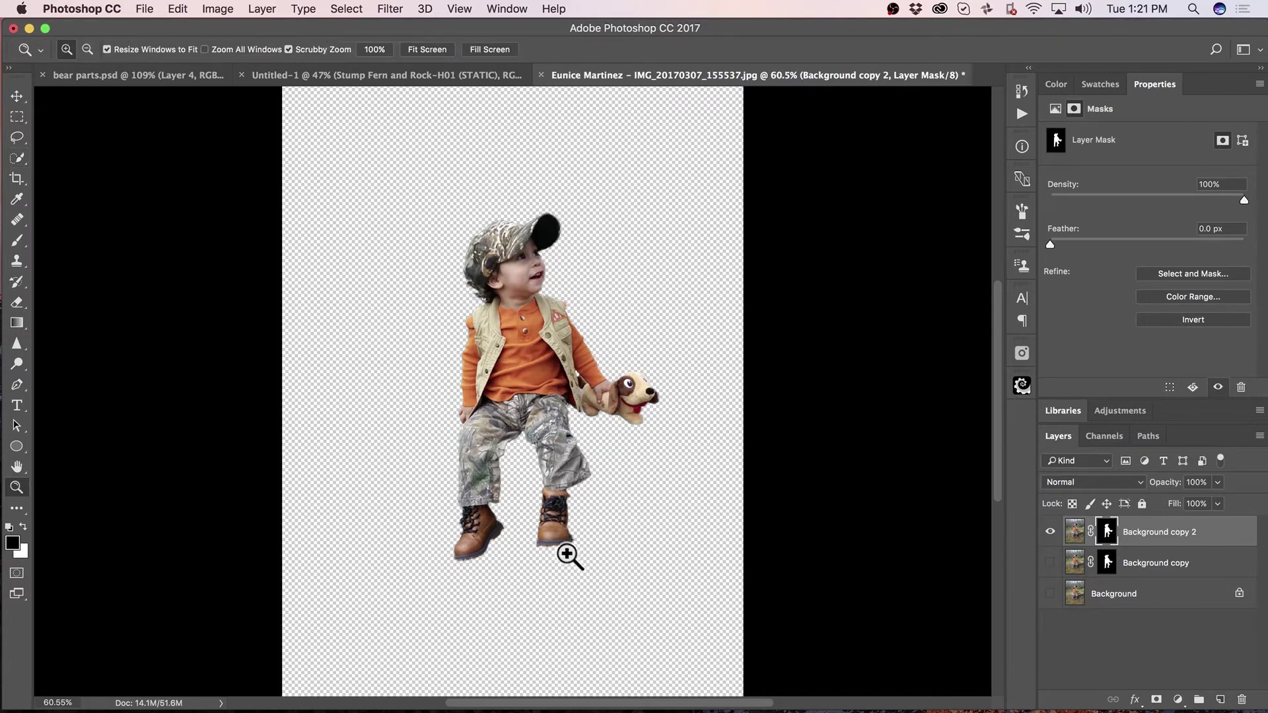
left_click_drag(594, 535, 660, 512)
key("w")
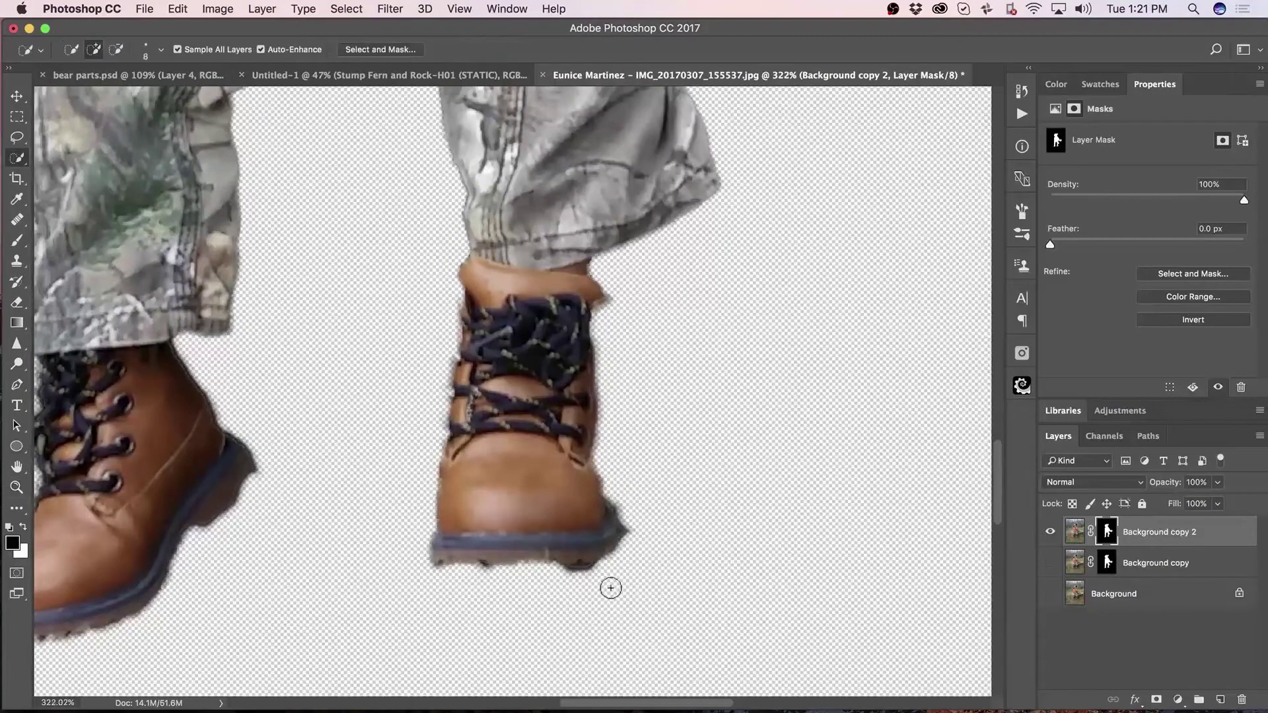
key("b")
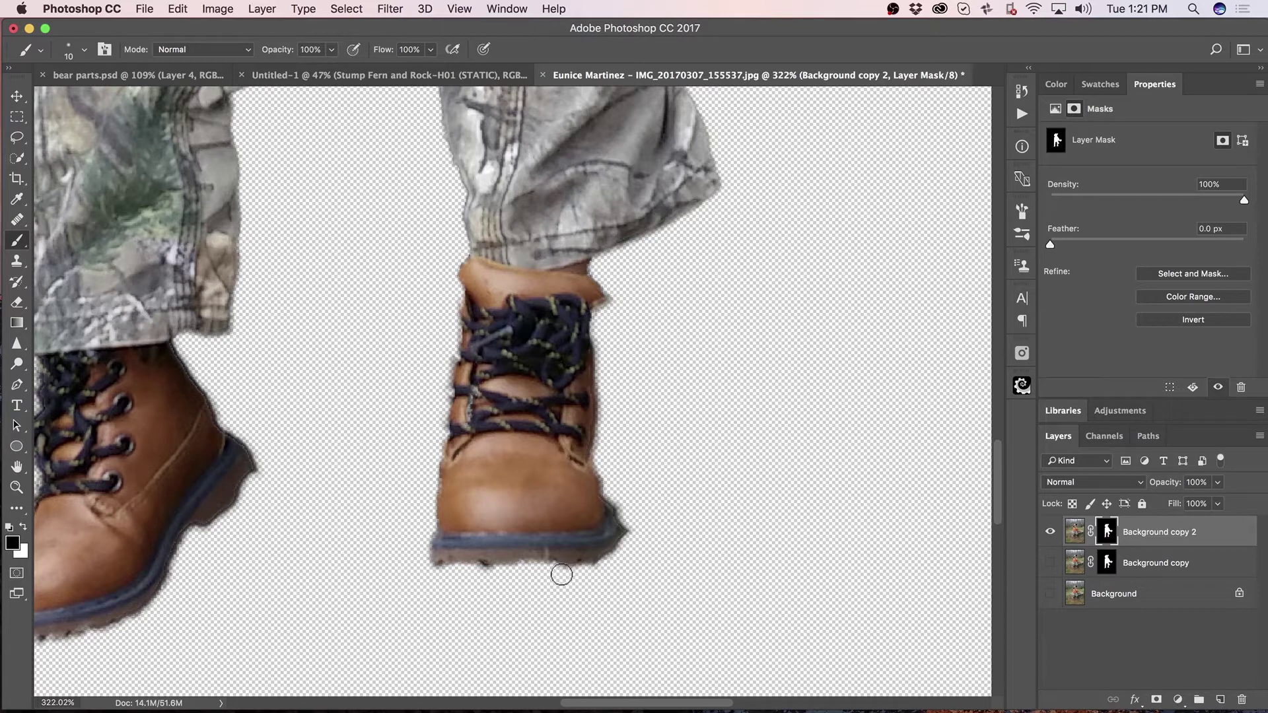
left_click_drag(628, 543, 619, 506)
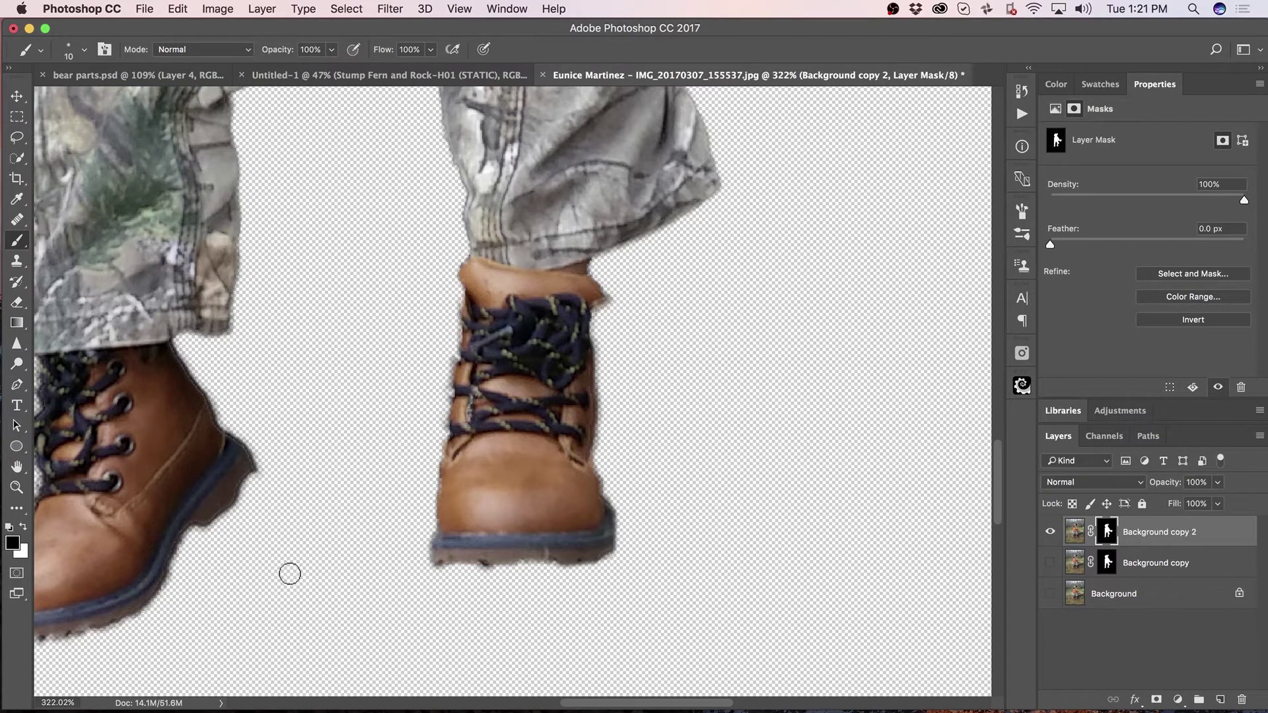
- Inspect the masked edges of the boy around the boots, cap, hair, vest, sleeves and trousers
left_click_drag(564, 376, 891, 197)
key("x")
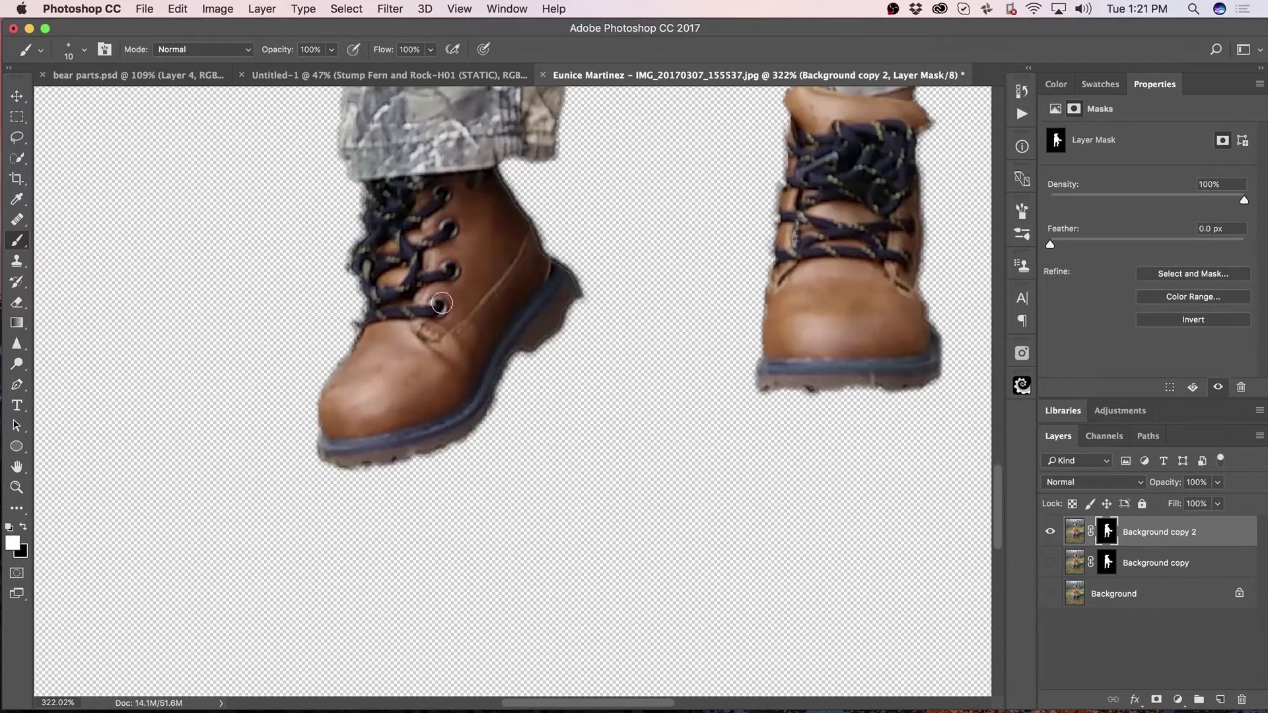
scroll(495, 350, "up", 2)
key("x")
scroll(445, 354, "up", 15)
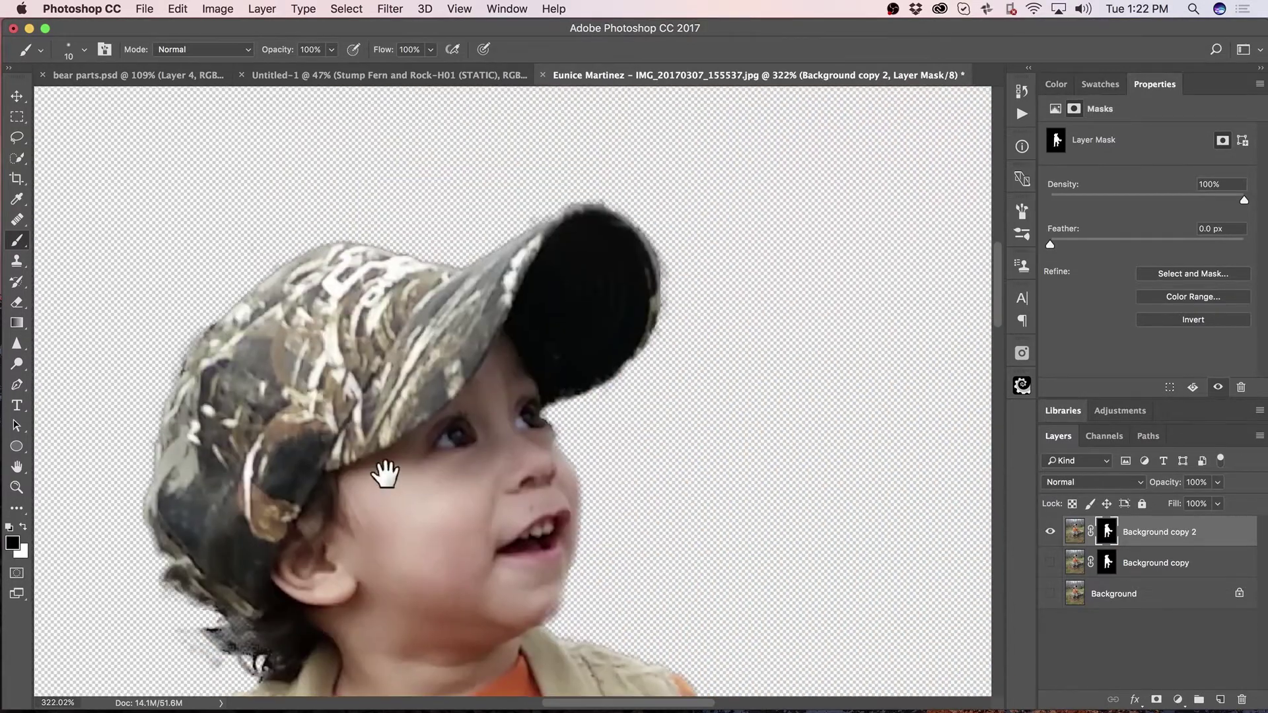
scroll(385, 474, "down", 15)
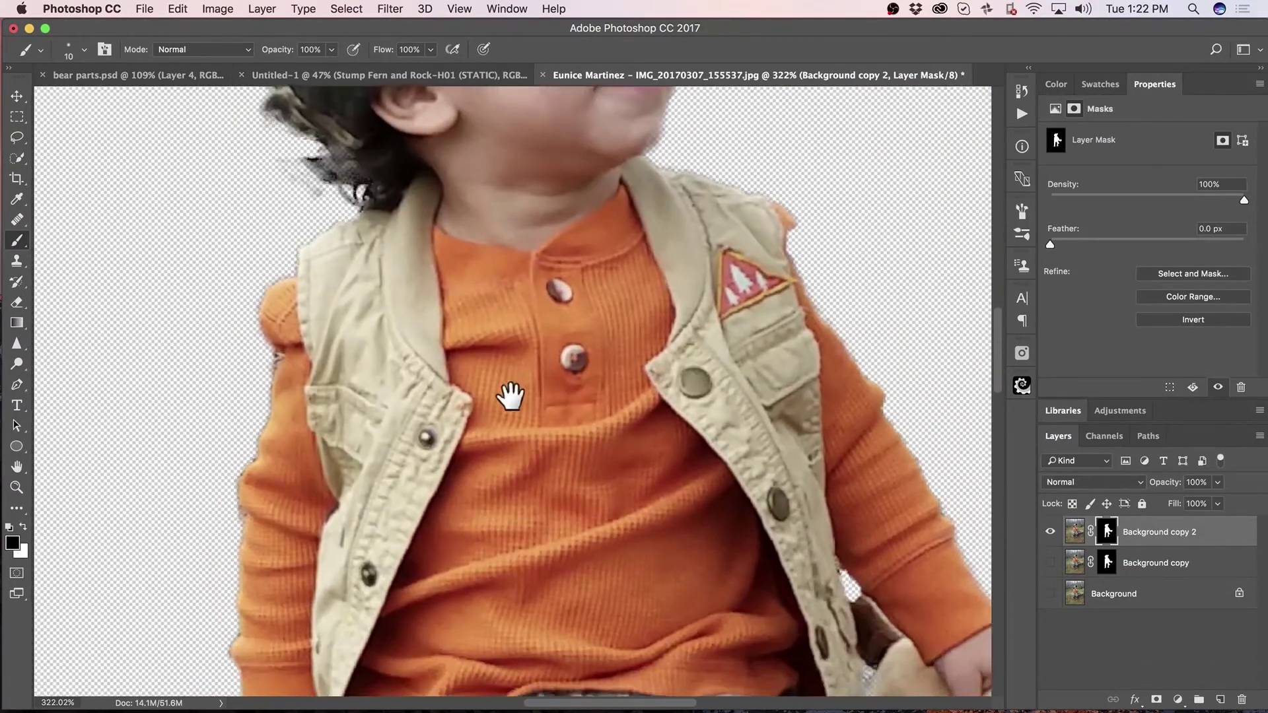
scroll(511, 396, "down", 8)
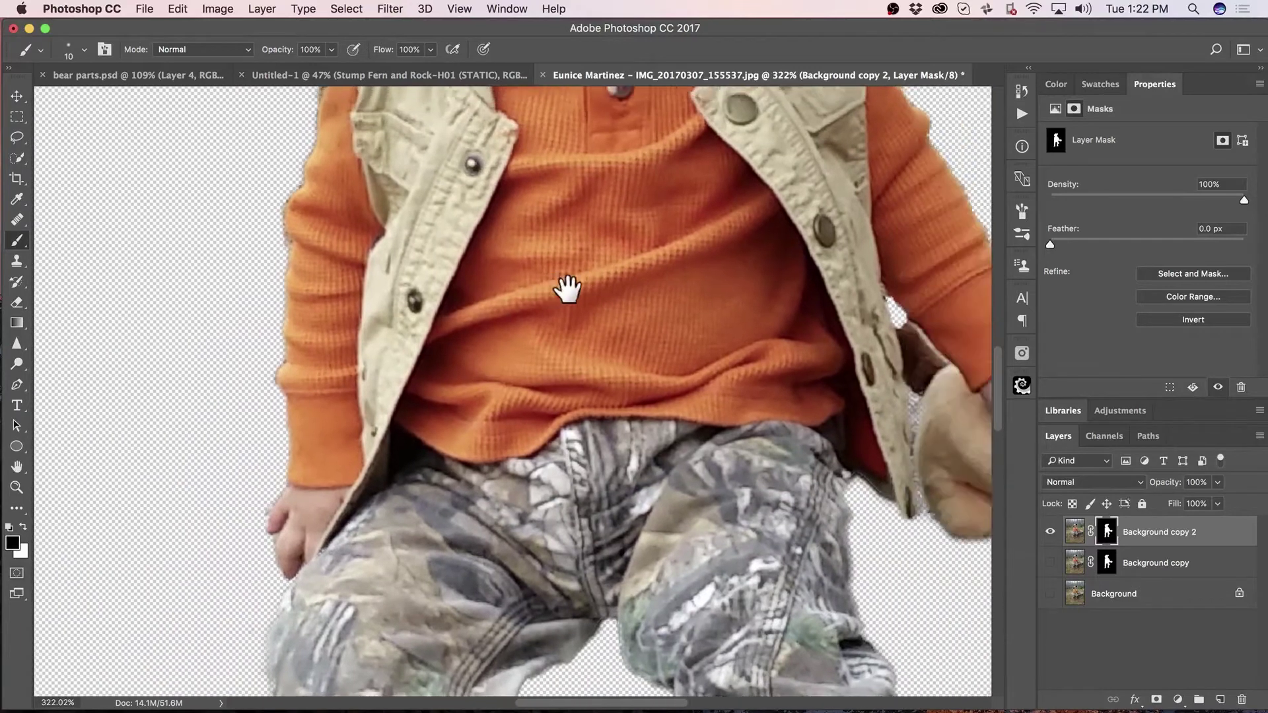
scroll(568, 289, "right", 5)
scroll(416, 300, "up", 5)
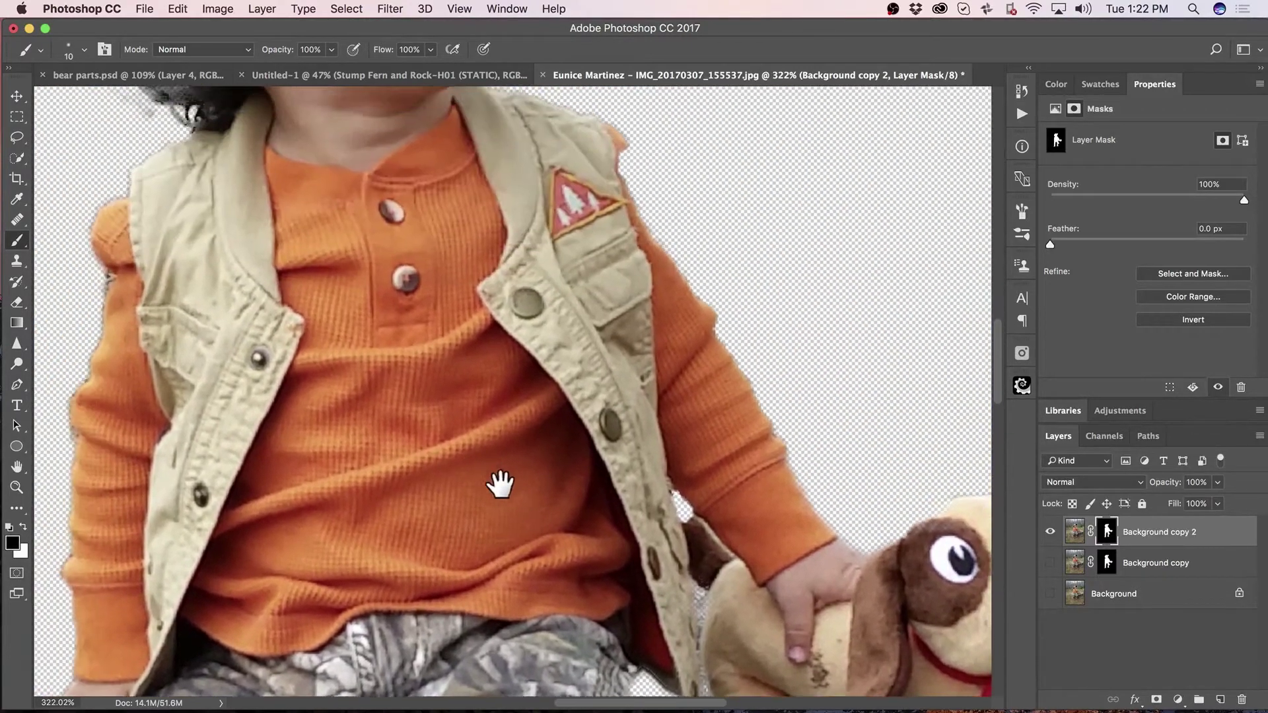
scroll(500, 486, "up", 10)
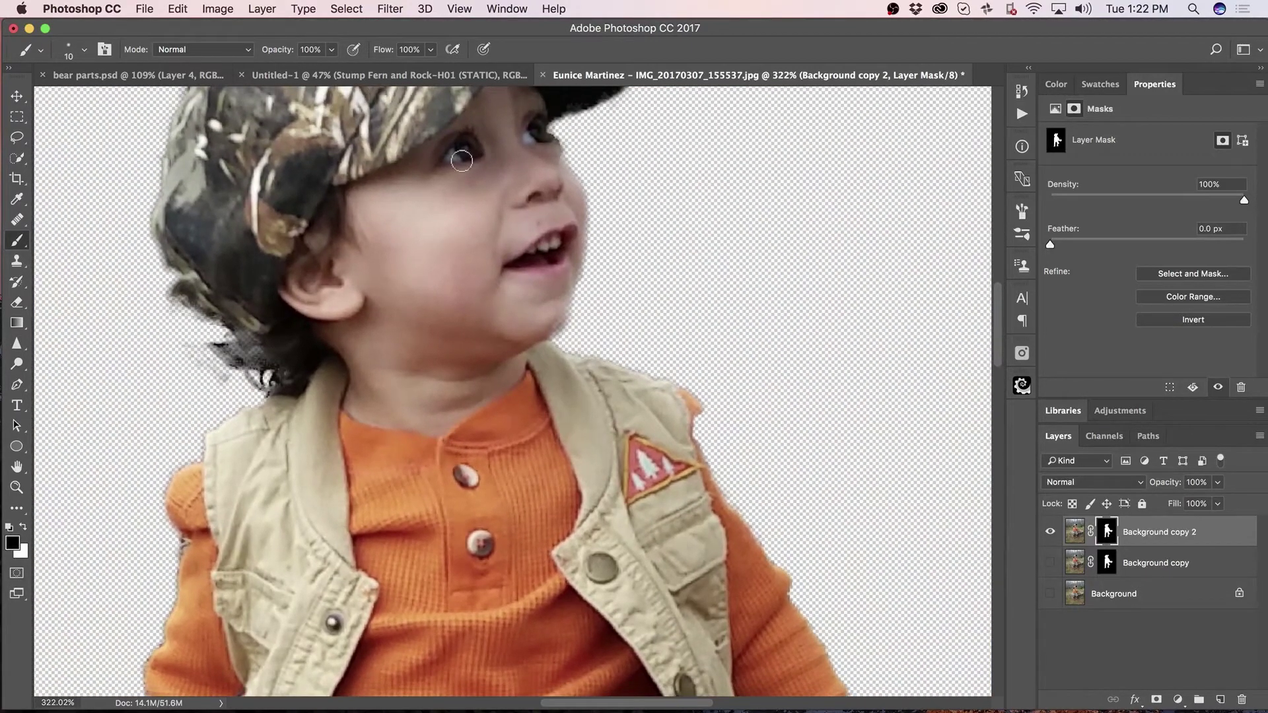
- Move the masked boy into the Untitled-1 bear composite and place him seated on top of the tree stump
key("v")
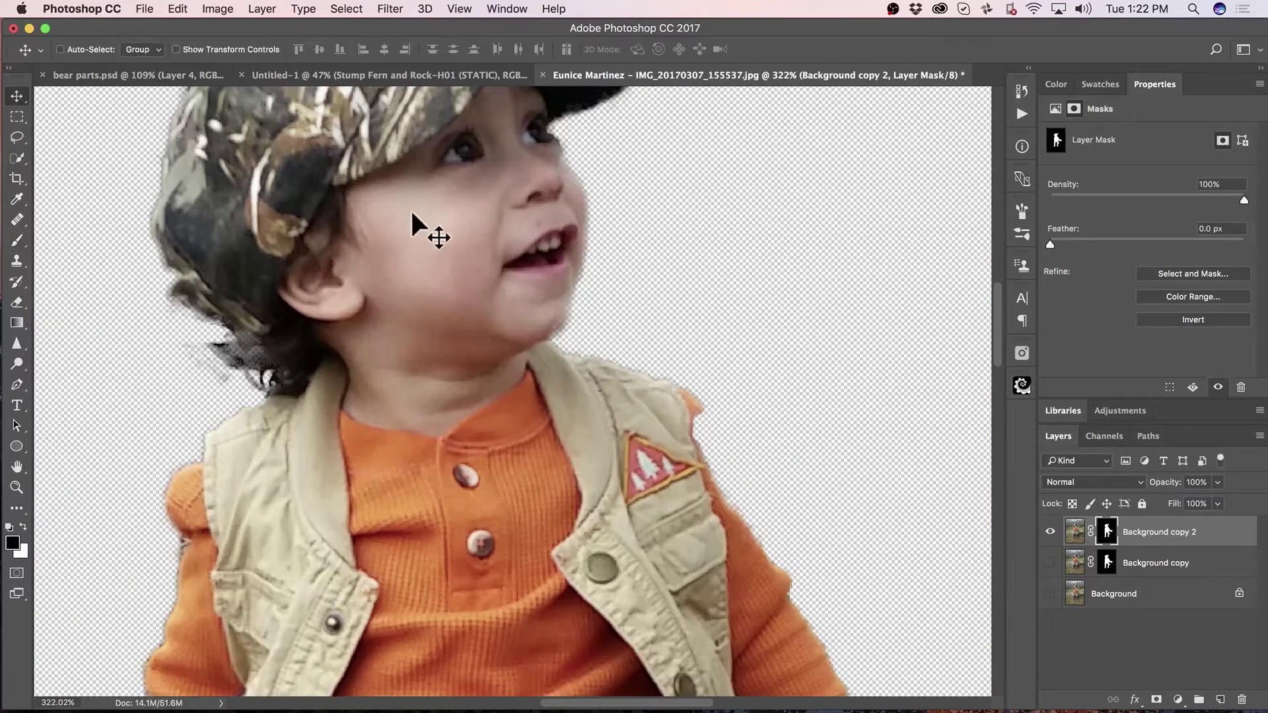
scroll(446, 251, "down", 5)
left_click(418, 75)
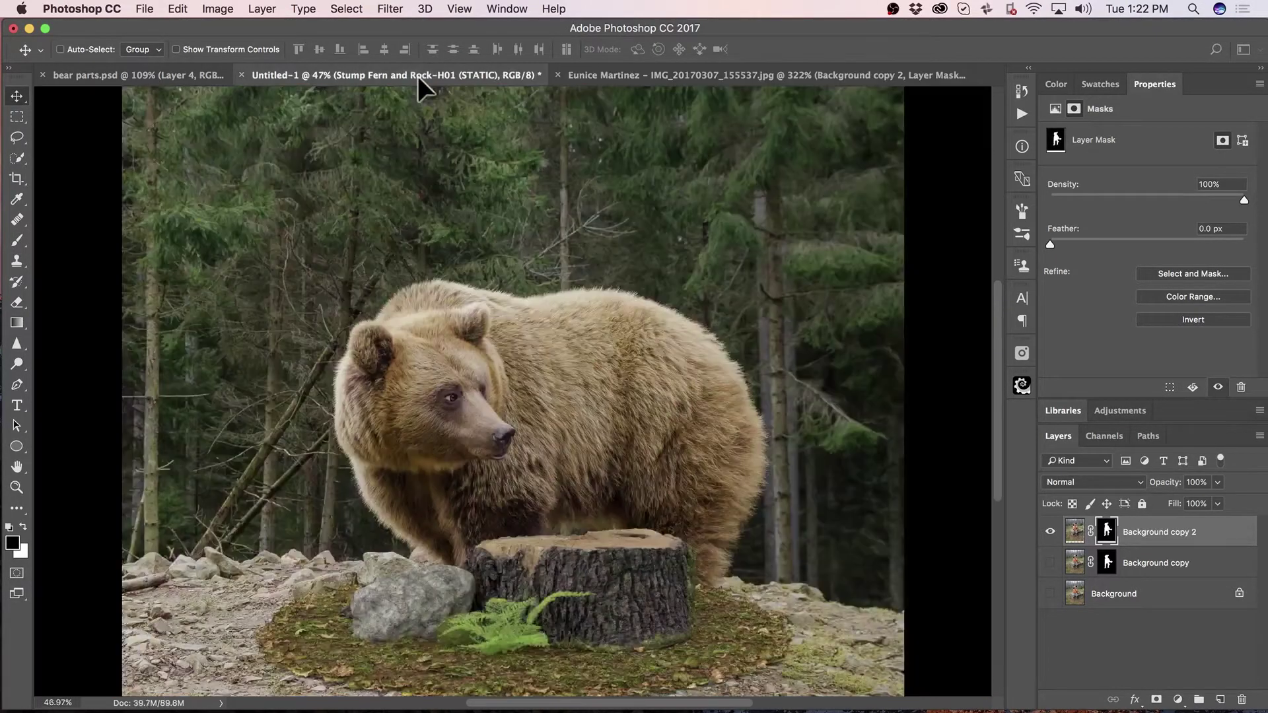
left_click_drag(588, 484, 640, 478)
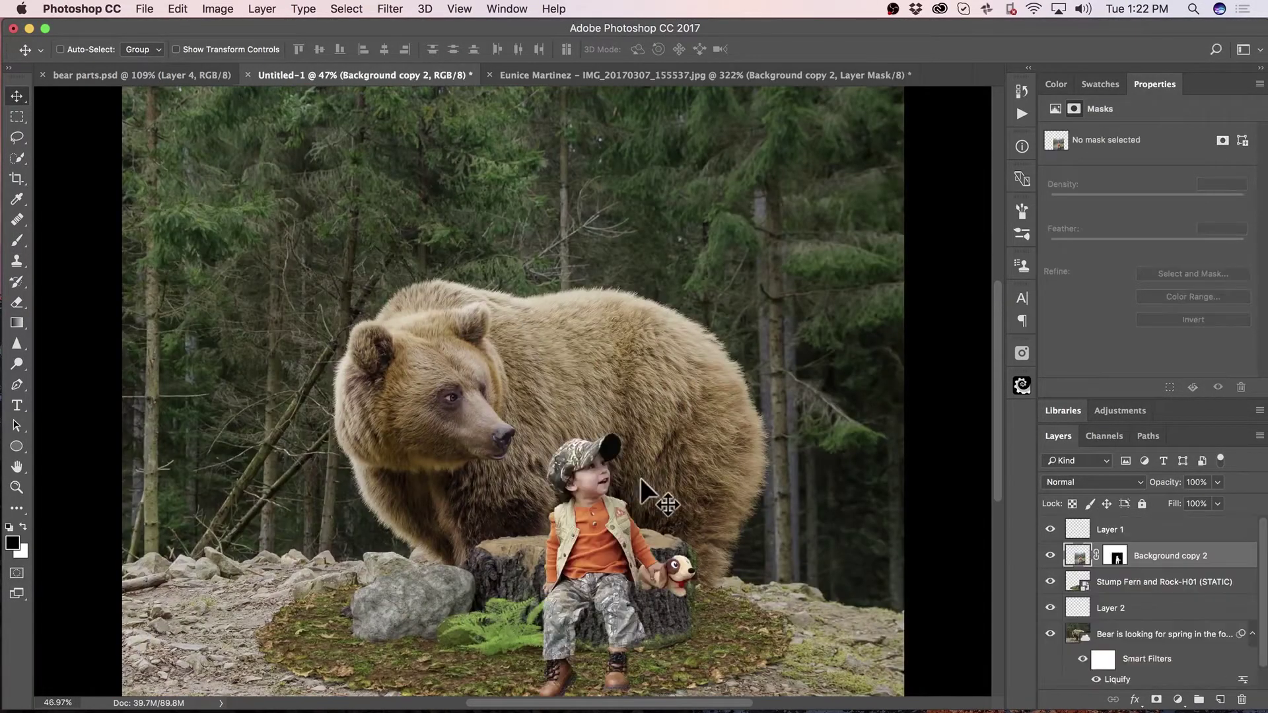
left_click_drag(586, 527, 608, 471)
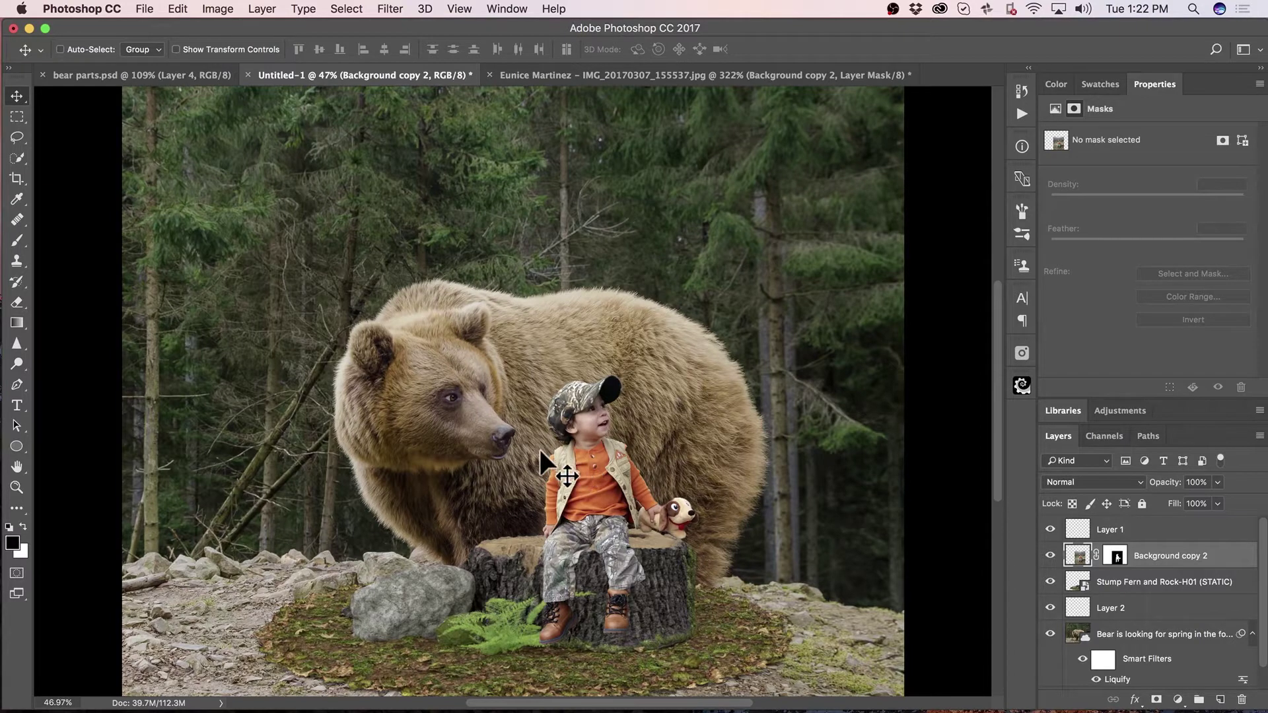
- Flip the boy's layer horizontally with Free Transform so that he faces the bear
key("super+t")
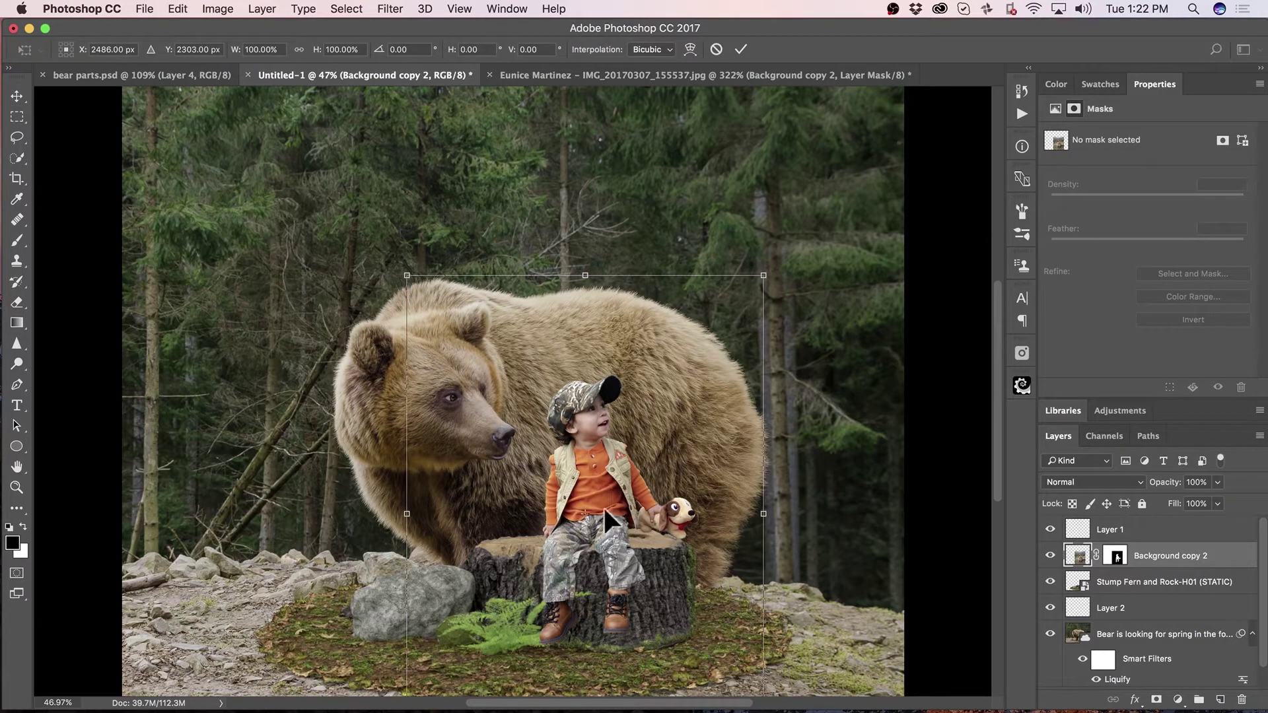
right_click(611, 479)
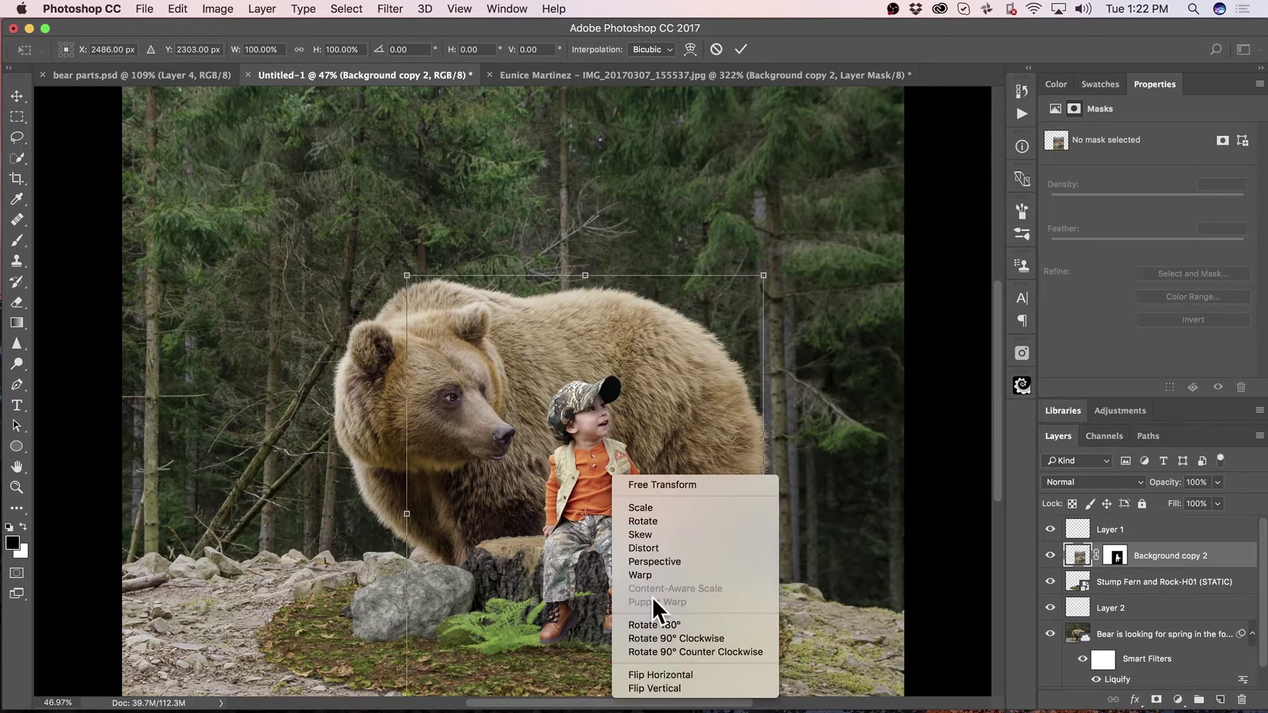
left_click(690, 673)
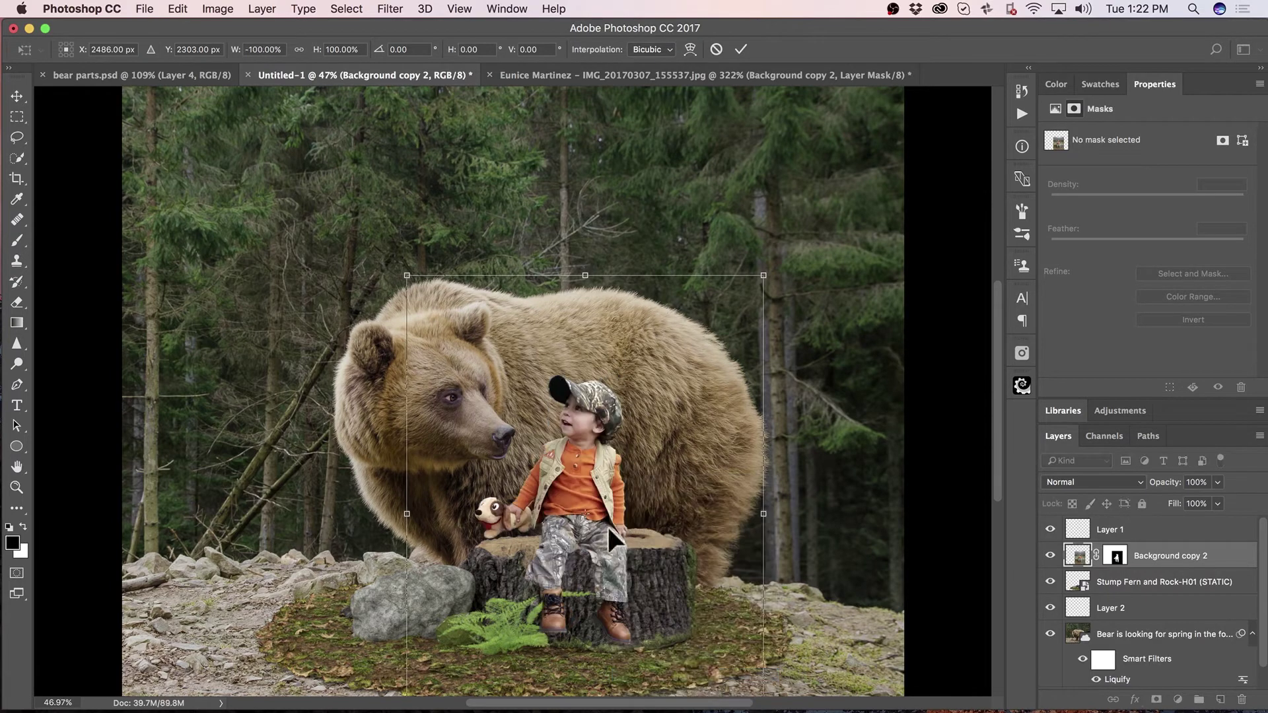
- Rotate the flipped boy to about -9.34° and reposition him with his toy dog on the stump
left_click_drag(809, 532, 817, 507)
left_click_drag(566, 484, 604, 488)
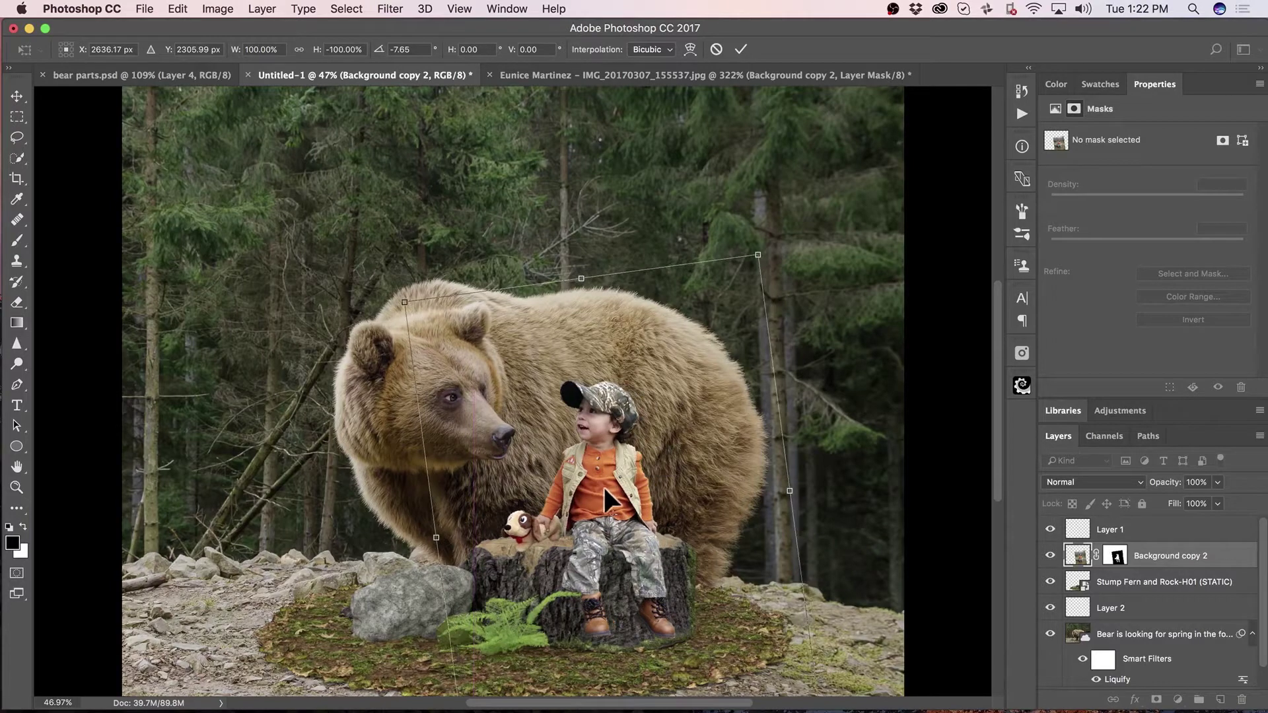
mouse_move(838, 467)
left_mouse_down()
mouse_move(831, 457)
mouse_move(827, 475)
left_mouse_up()
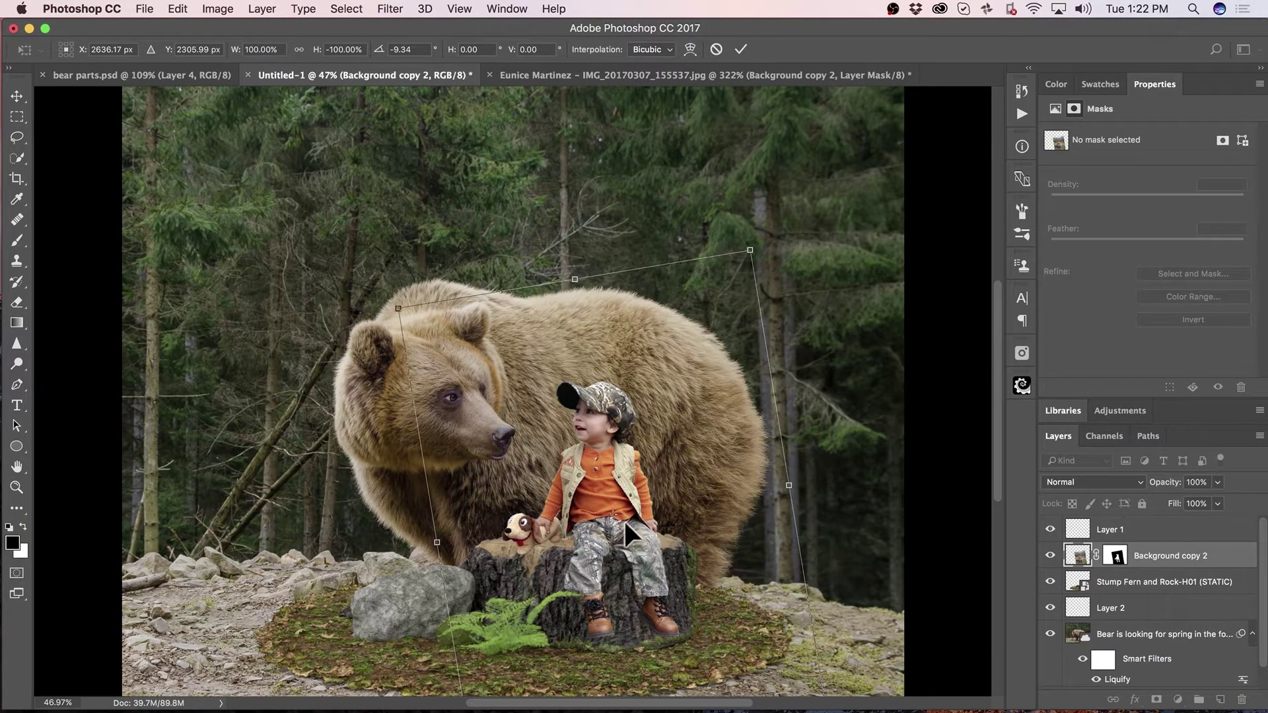
left_click_drag(596, 493, 599, 495)
key("Return")
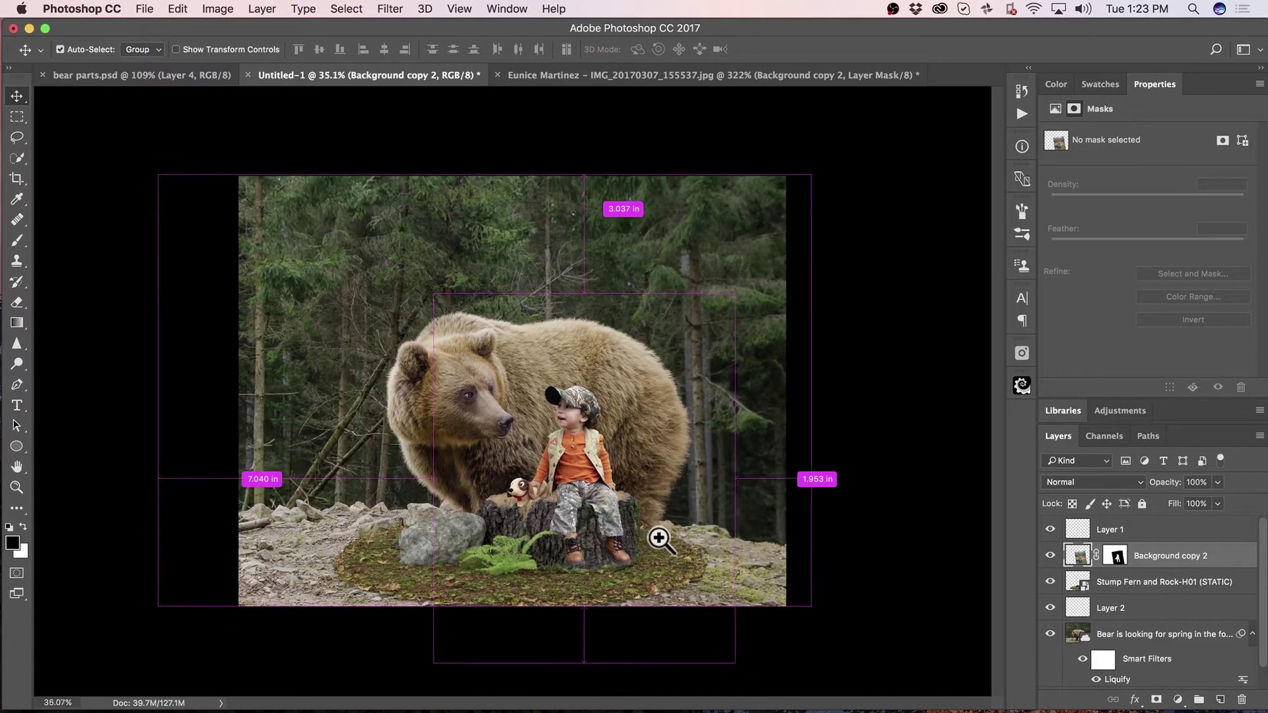
- Add a new empty layer above the boy's layer and set its blend mode to Color
left_click_drag(657, 533, 758, 429)
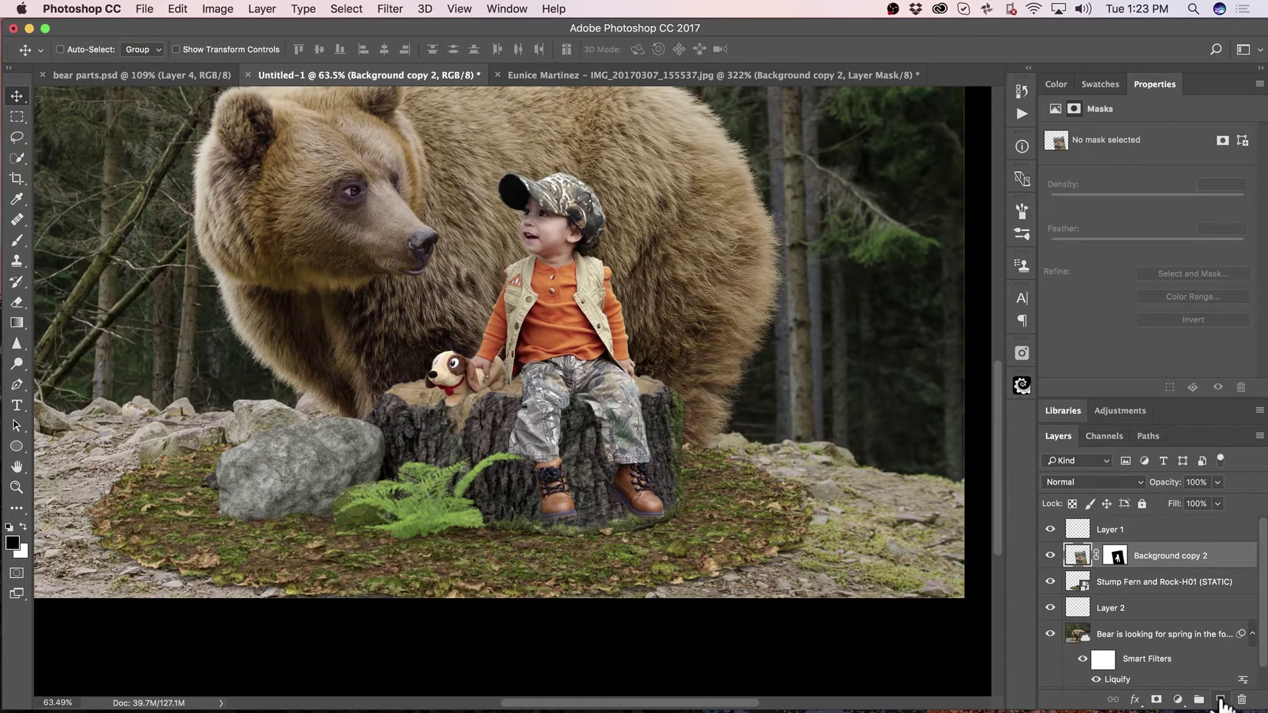
left_click(1220, 700)
left_click(1065, 483)
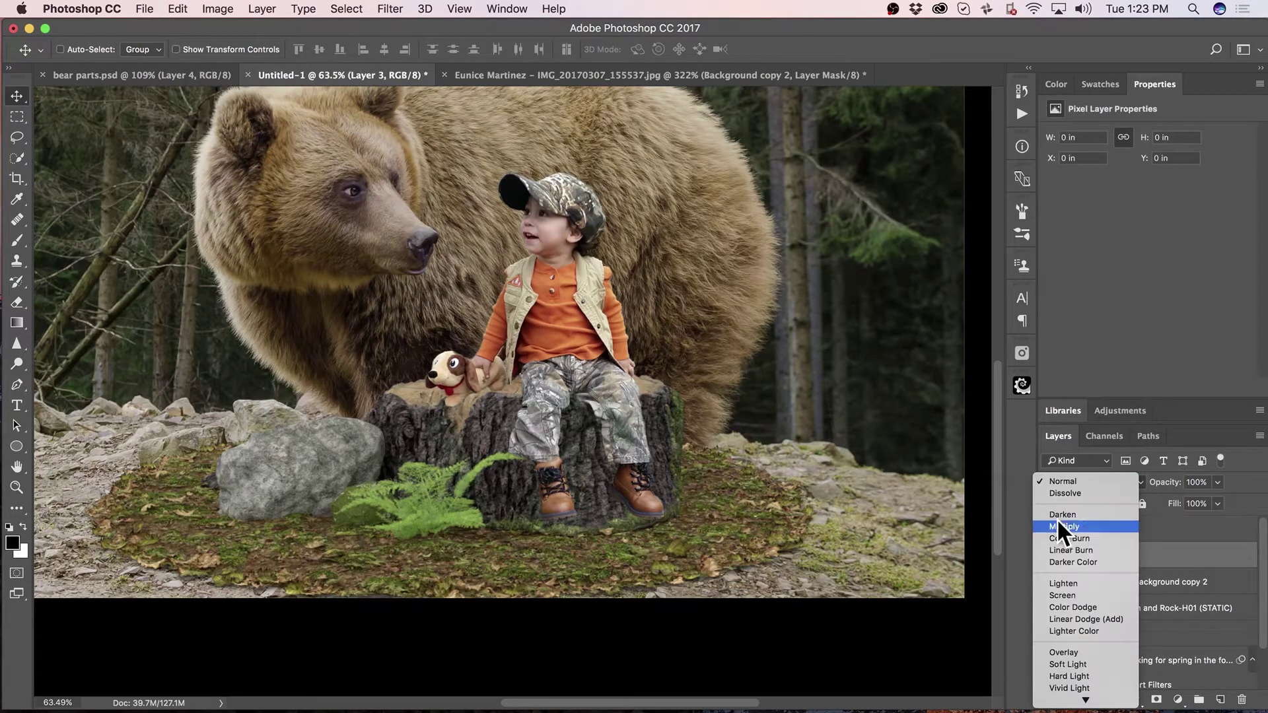
mouse_move(1087, 699)
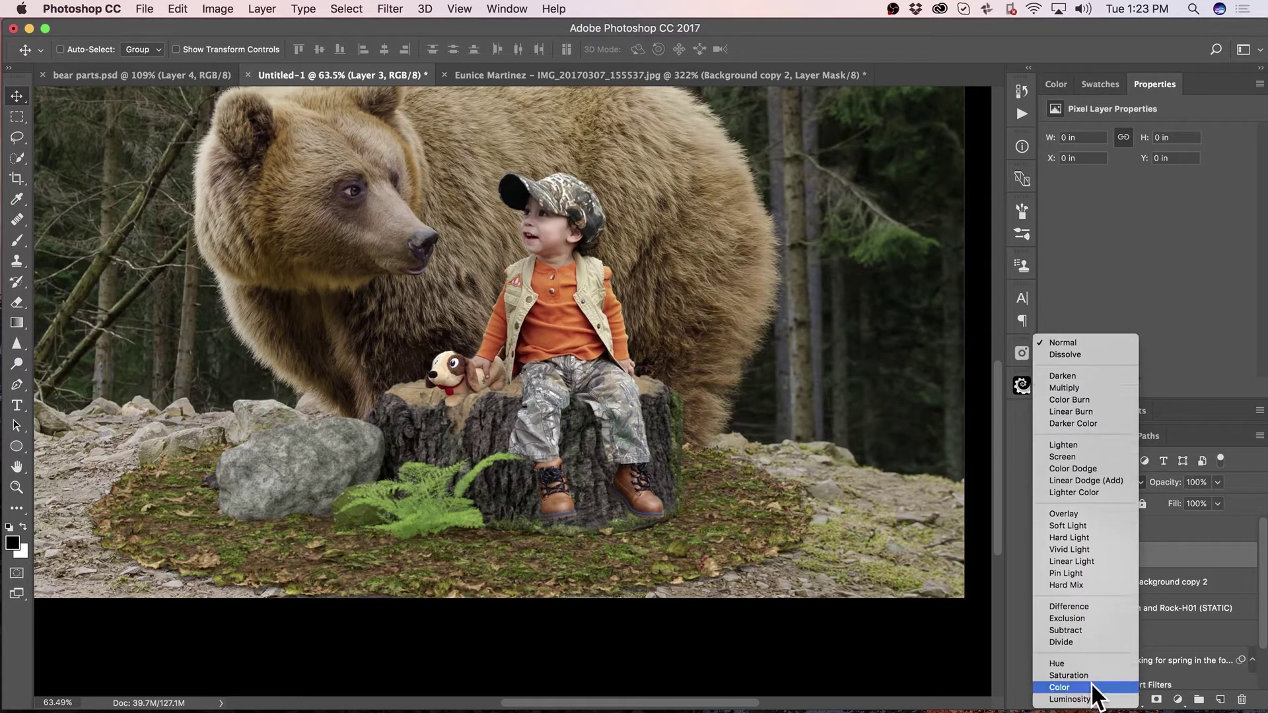
left_click(1092, 689)
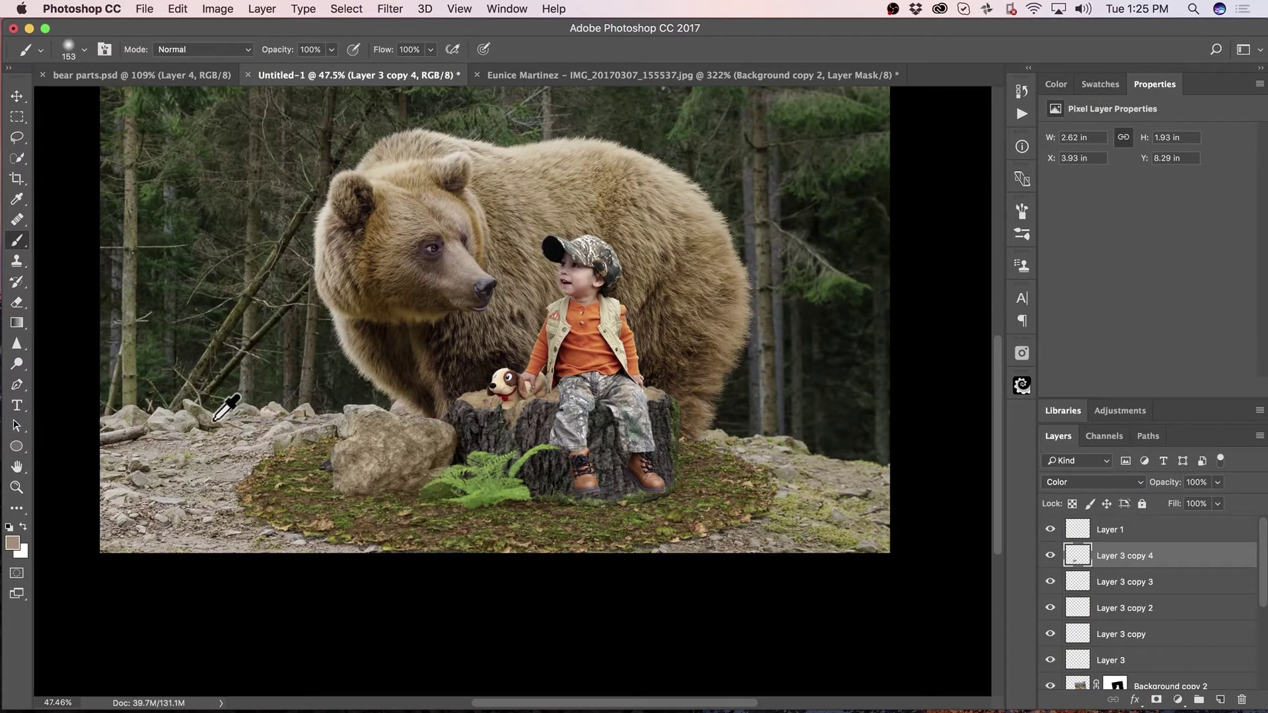
- Sample a stone color from the rocks behind the moss patch for tinting the large foreground rock
left_click(210, 419, "alt")
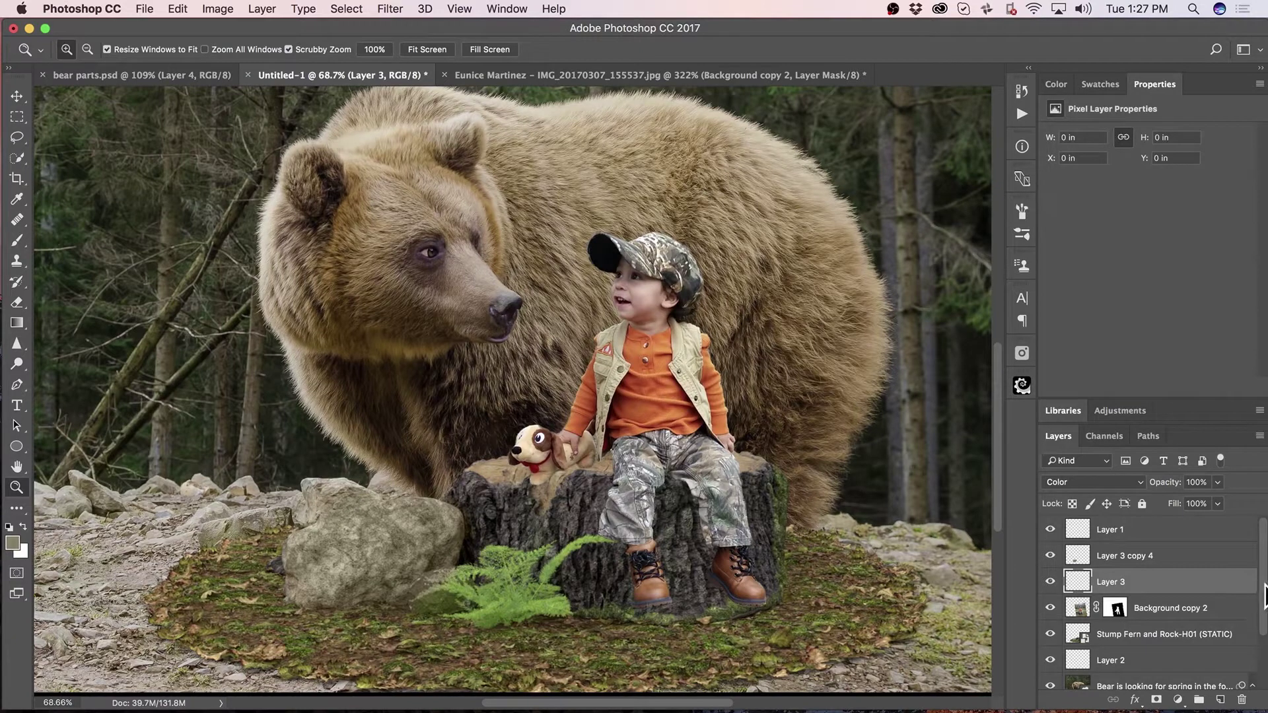
- Select Layer 2, between the bear and stump layers, and toggle its visibility
left_click_drag(1265, 595, 1260, 642)
left_click(1155, 611)
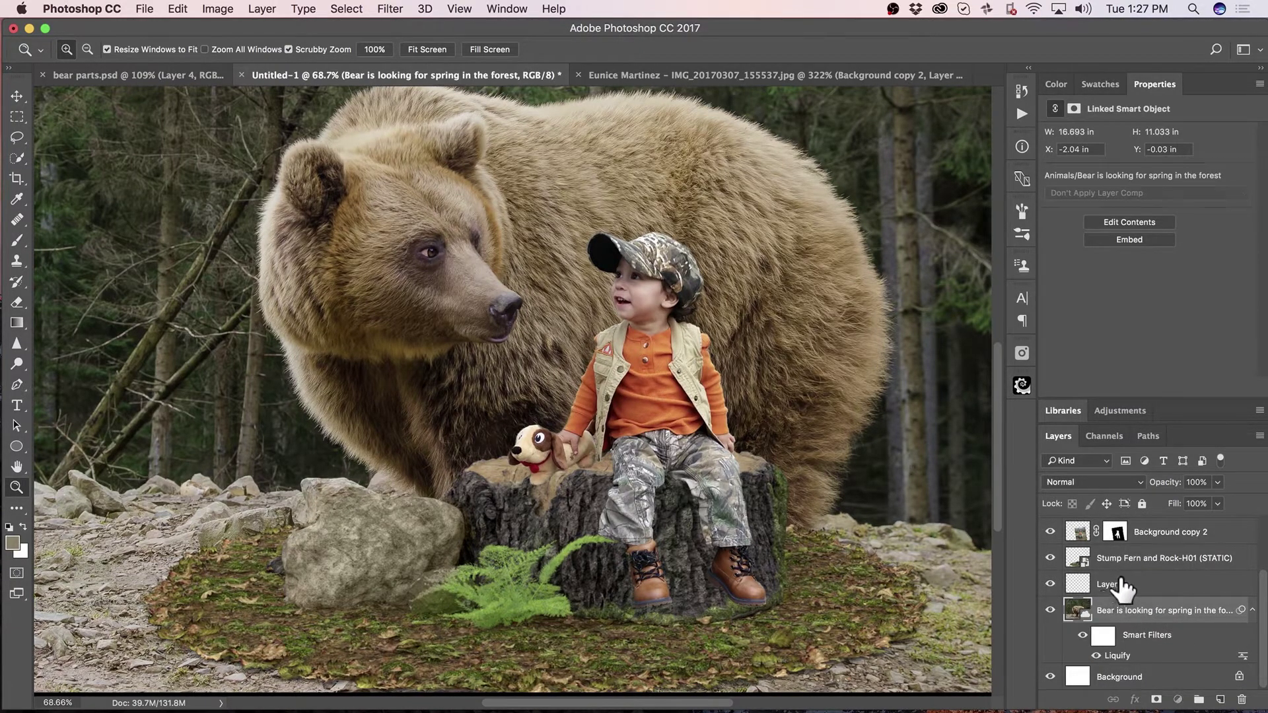
left_click(1115, 586)
left_click(1051, 584)
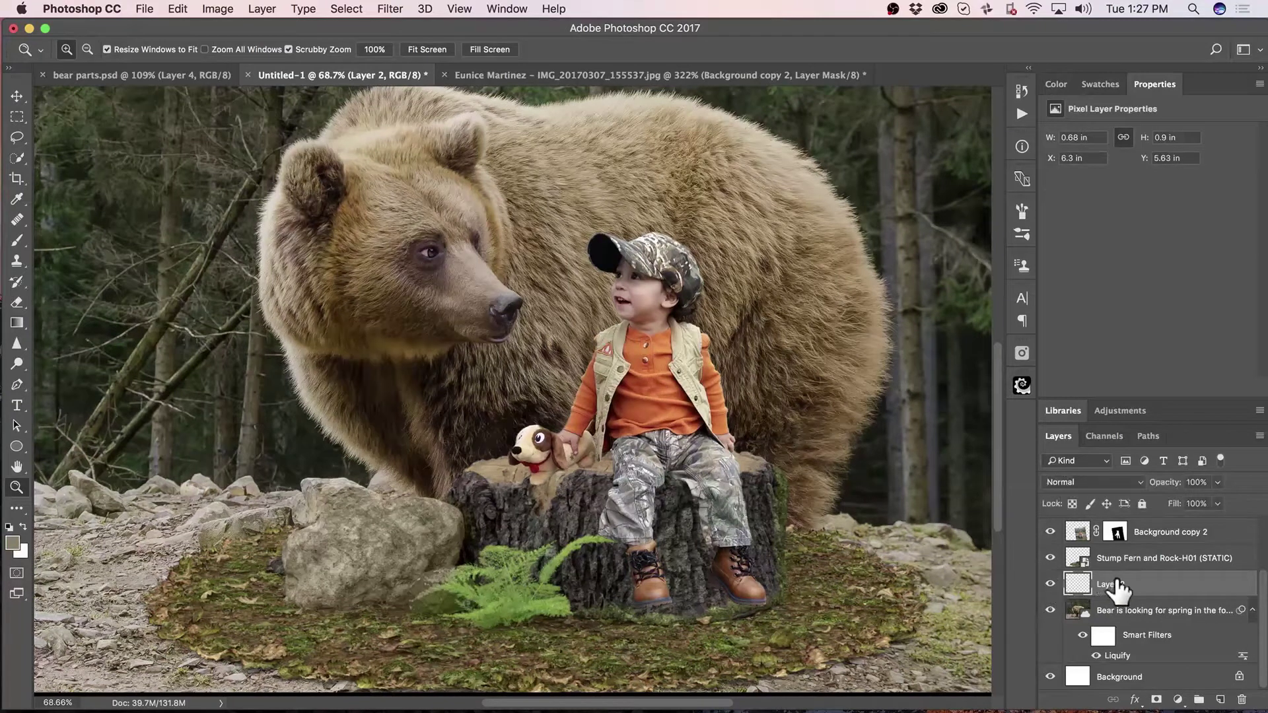
- Move Layer 1 below the stump layer so it sits directly above Layer 2
left_click_drag(1264, 602, 1265, 548)
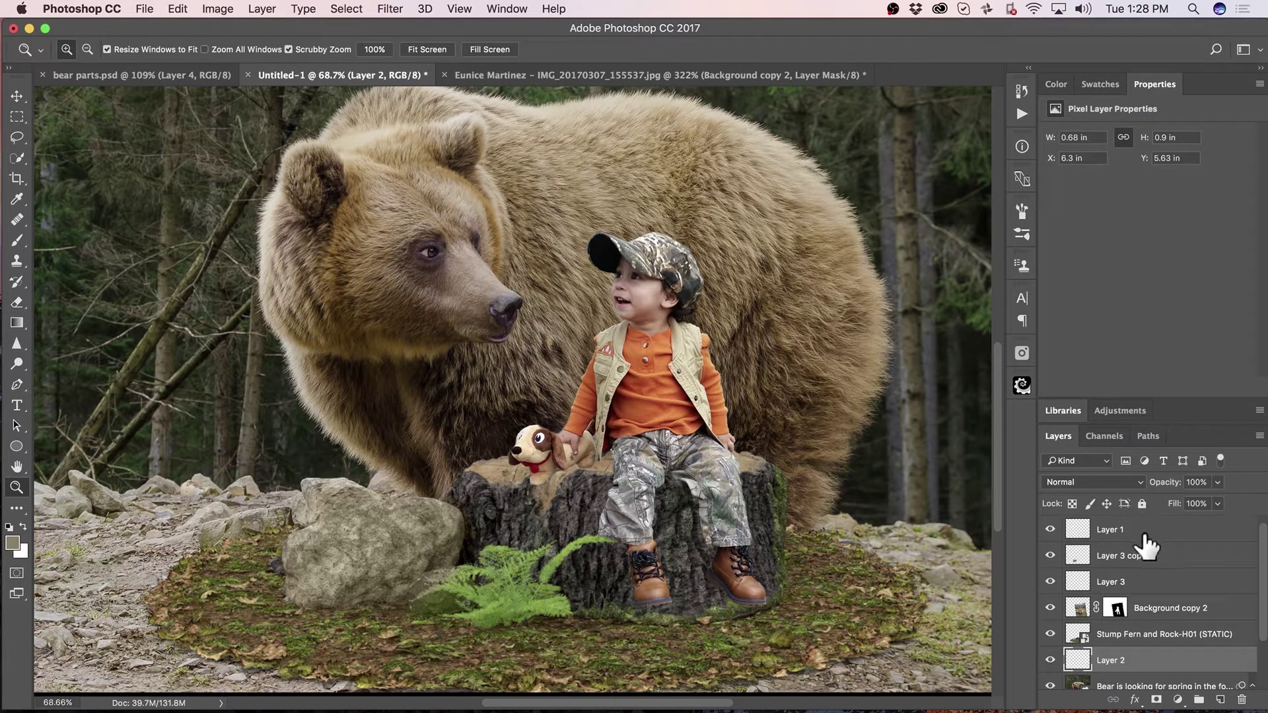
left_click_drag(1142, 532, 1147, 654)
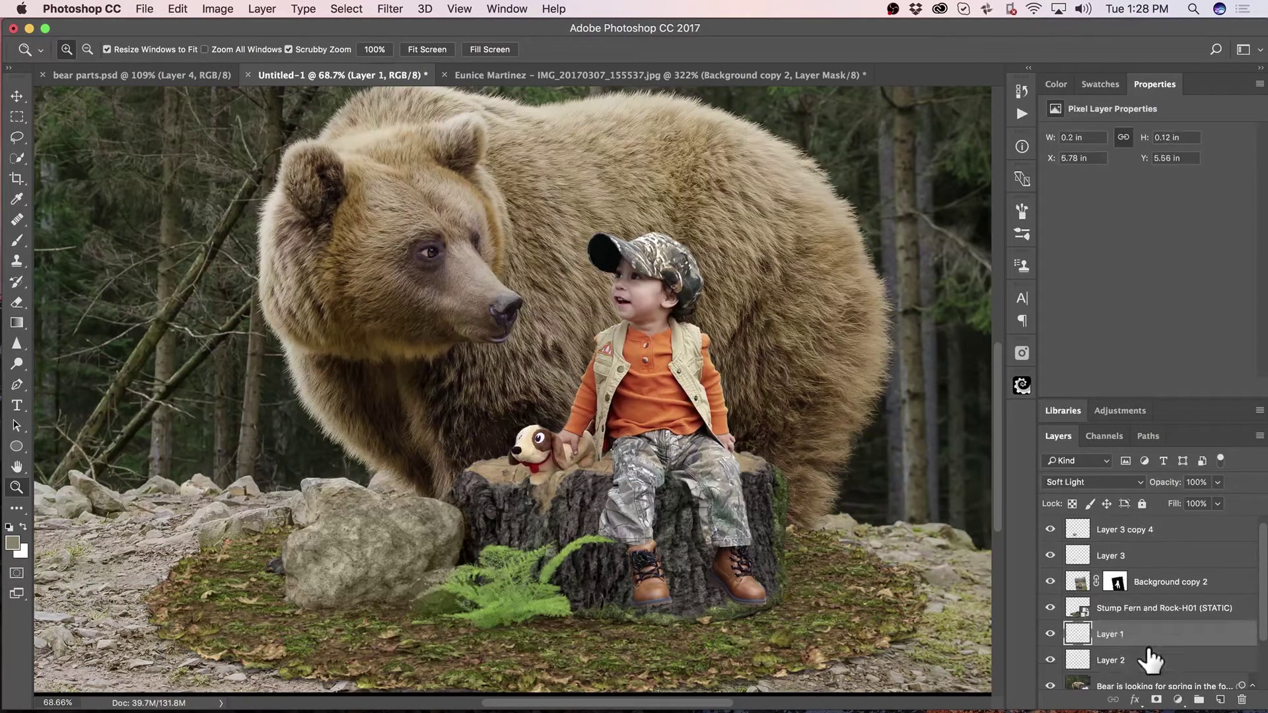
left_click_drag(1263, 621, 1264, 645)
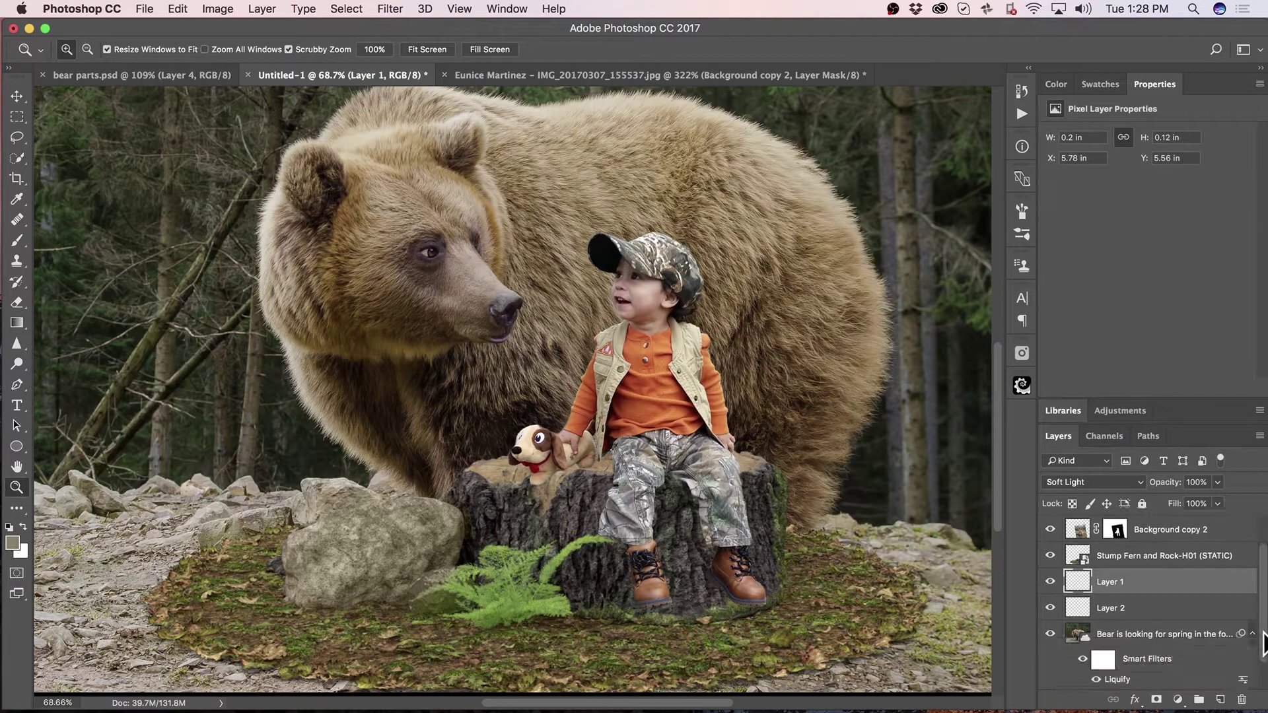
- Group Layer 1, Layer 2 and the bear photo layer, and name the group "bear"
left_click(1150, 644, "shift")
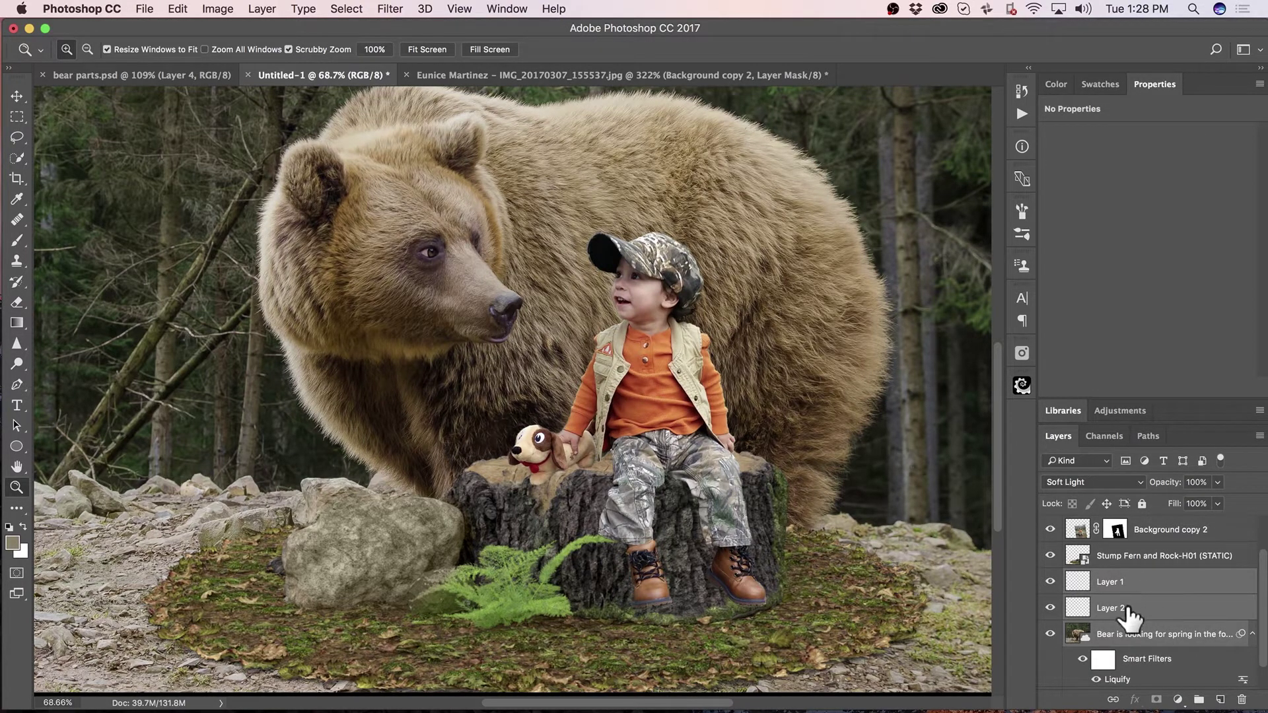
key("super+g")
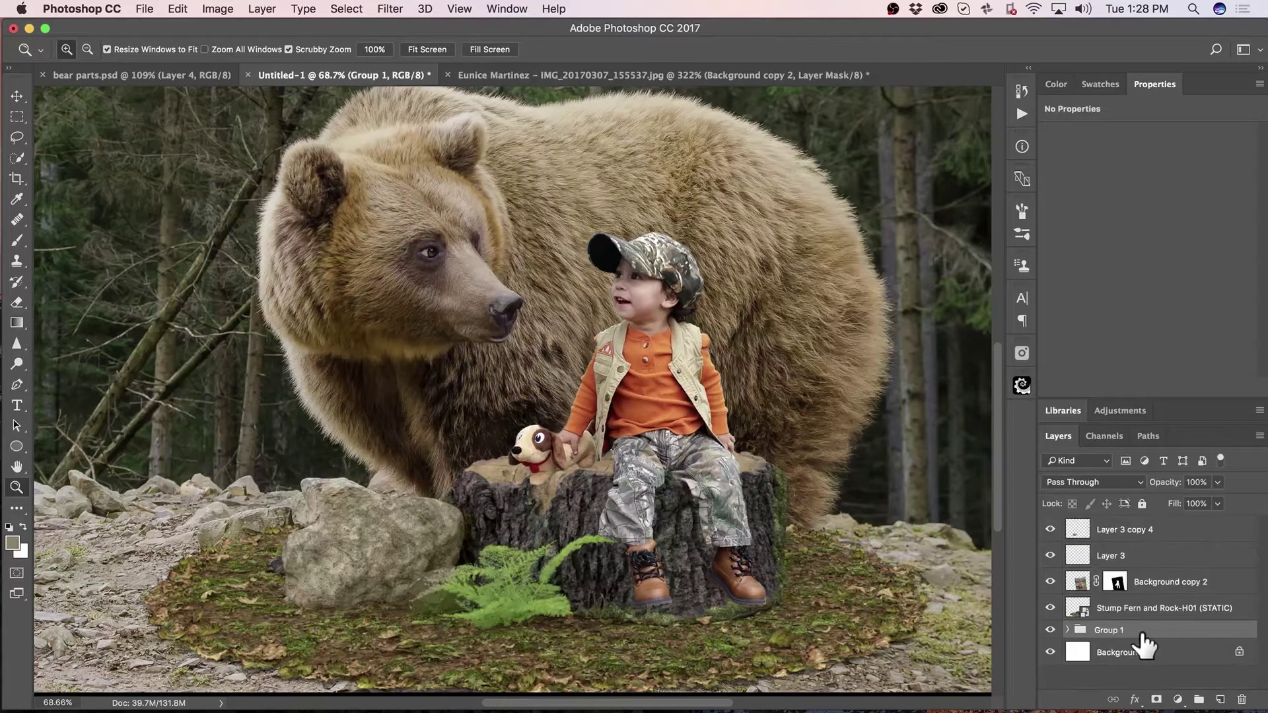
double_click(1111, 630)
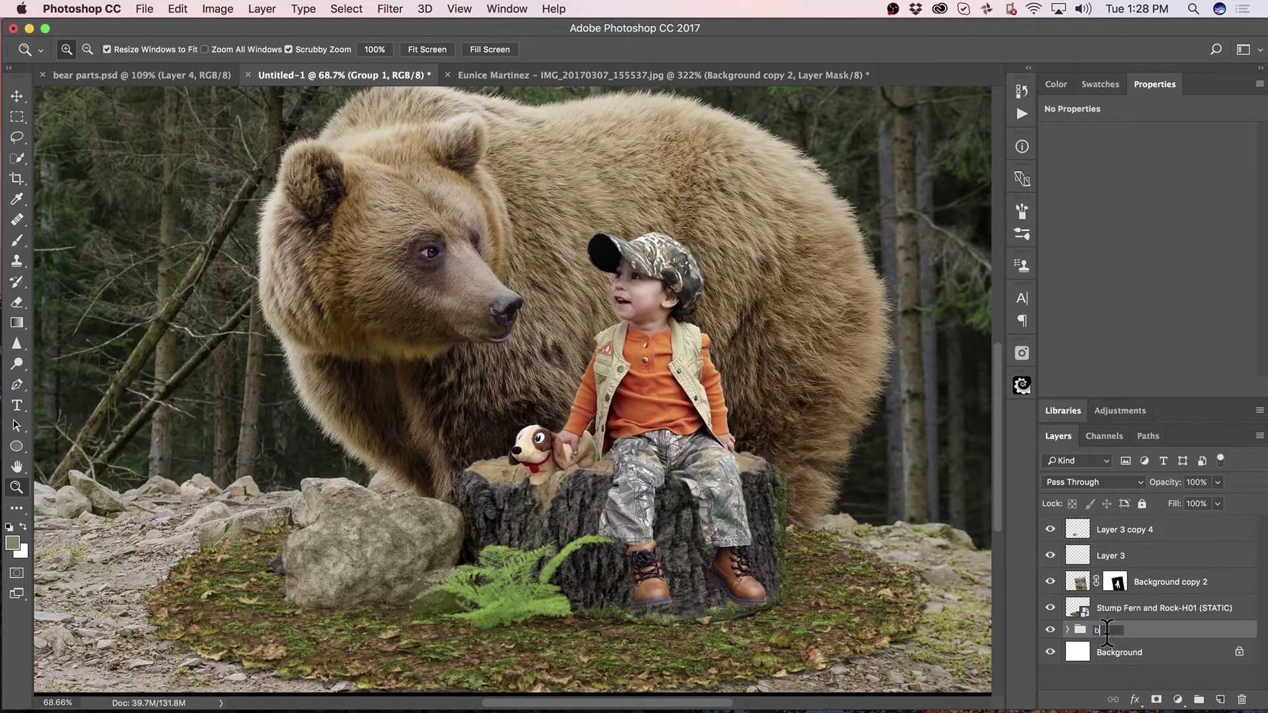
type("bear")
key("Return")
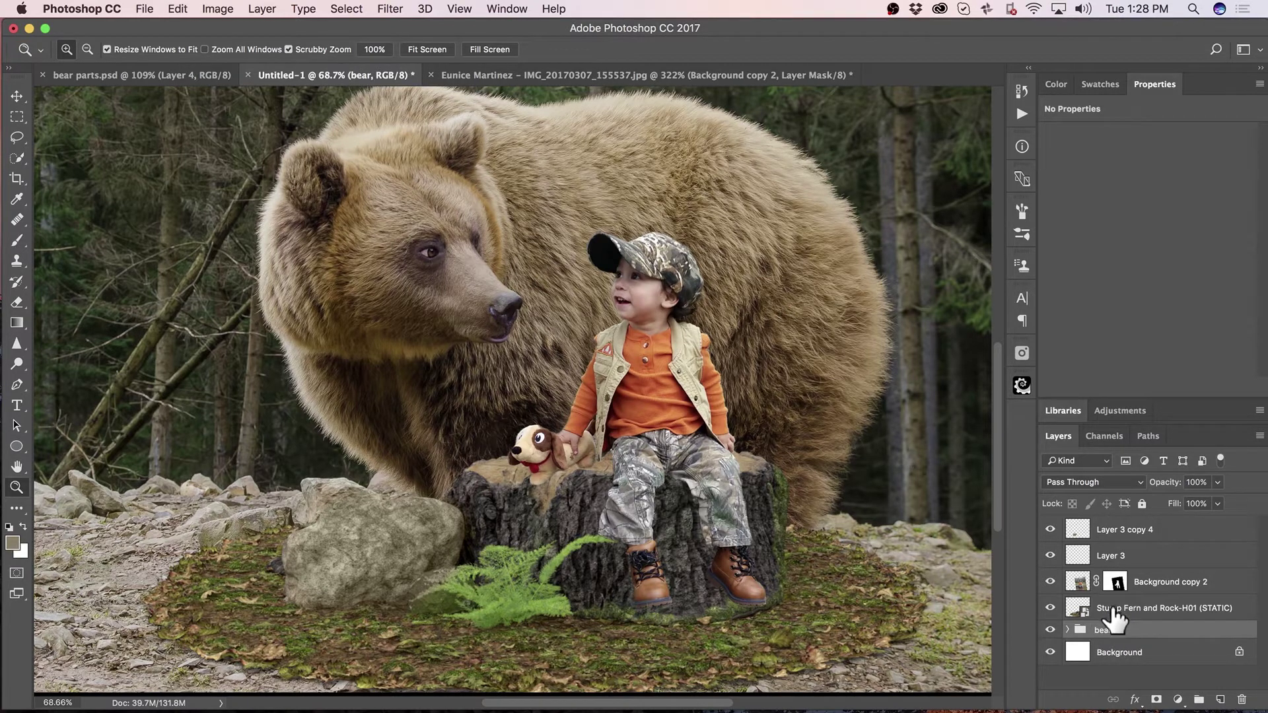
- Move Layer 3 copy 4 directly above the stump layer and group these two layers as "stump"
left_click(1131, 531)
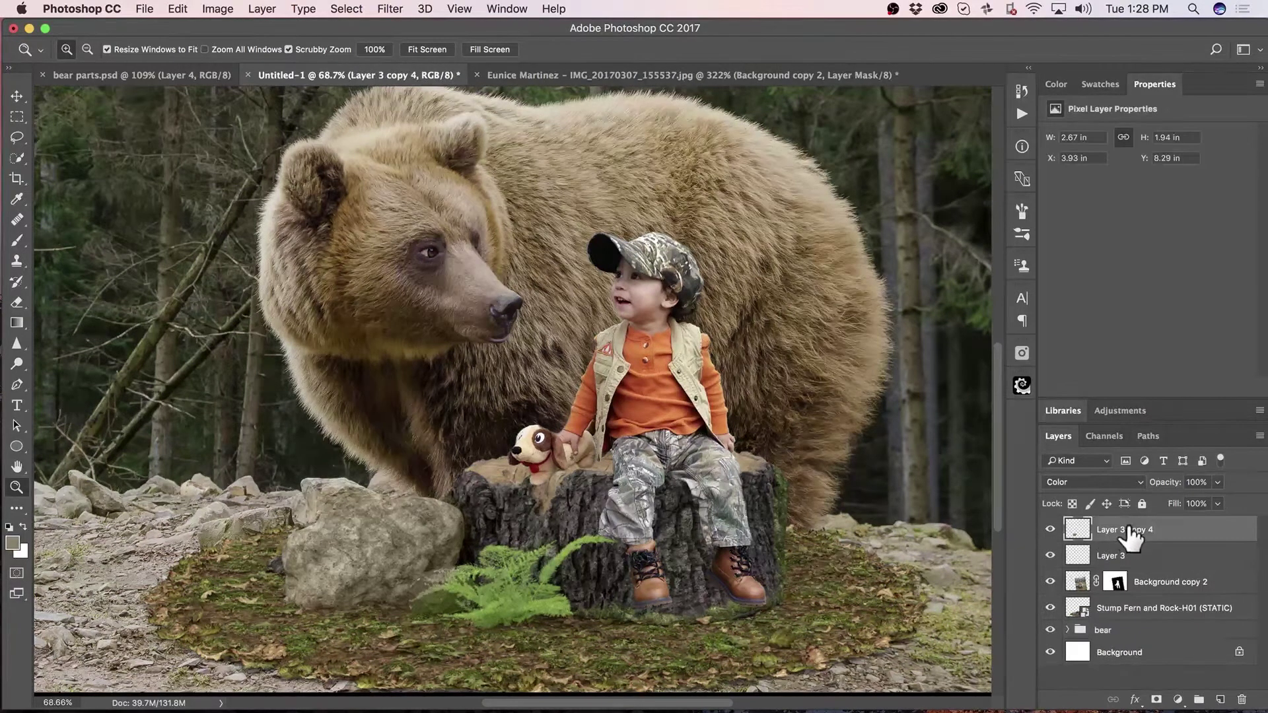
left_click_drag(1139, 528, 1138, 596)
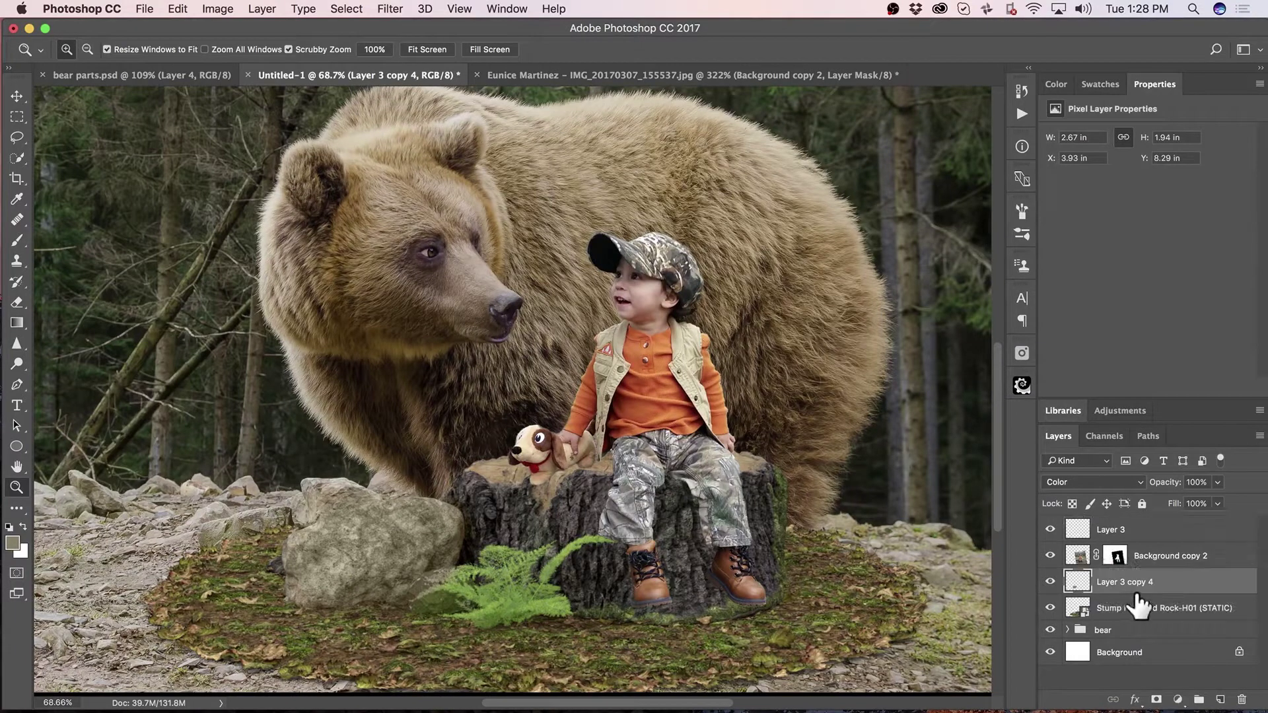
left_click(1136, 608, "shift")
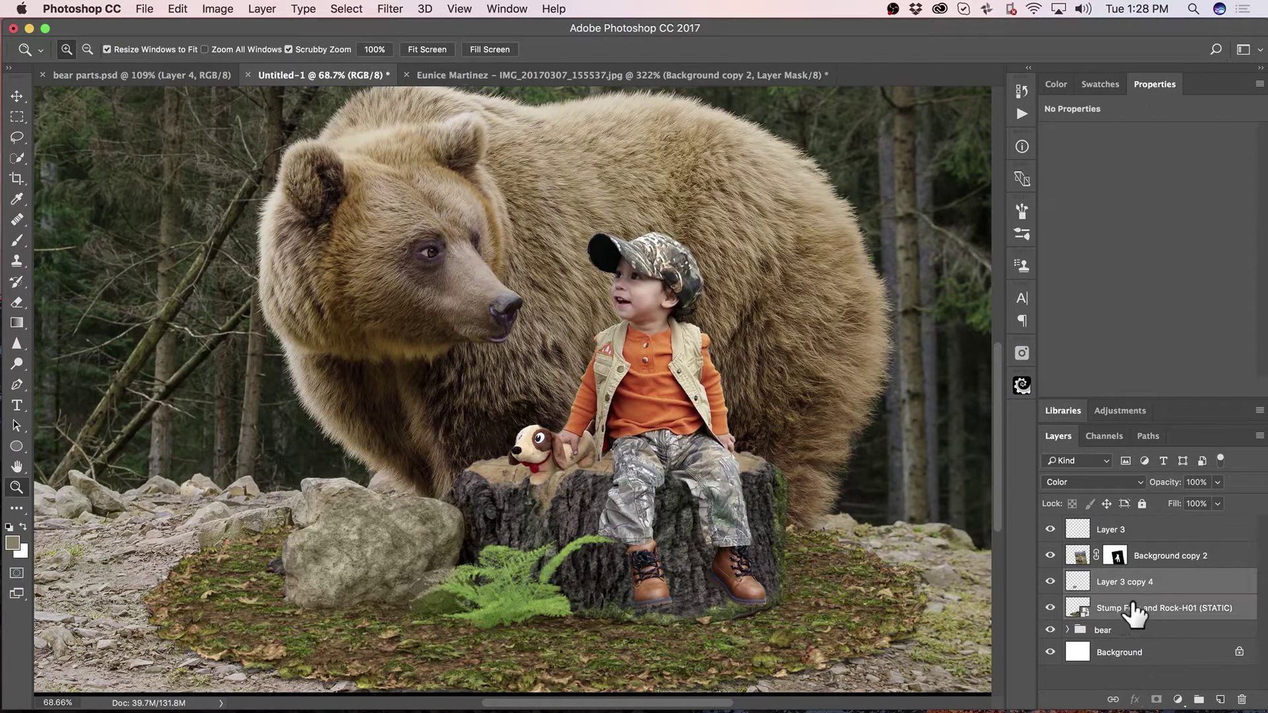
key("super+g")
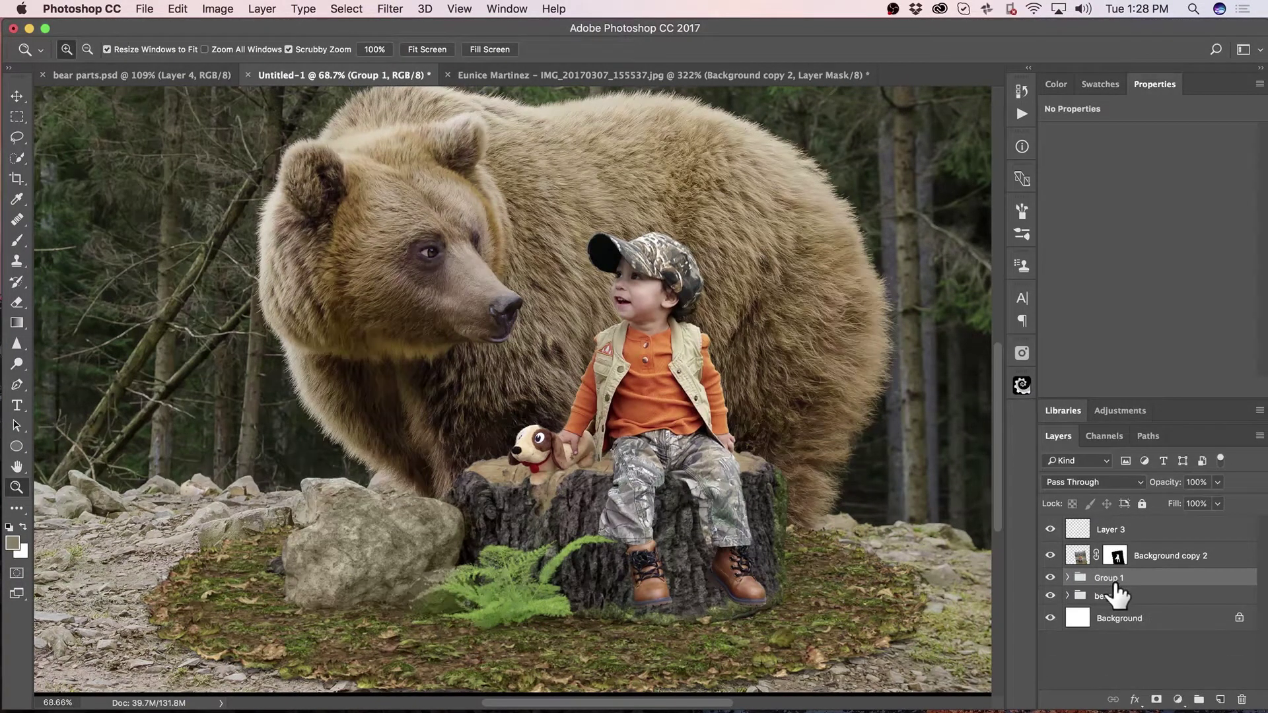
type("stump")
key("Return")
- Put the boy's masked layer, Background copy 2, into its own group named "Boy"
left_click(1132, 556)
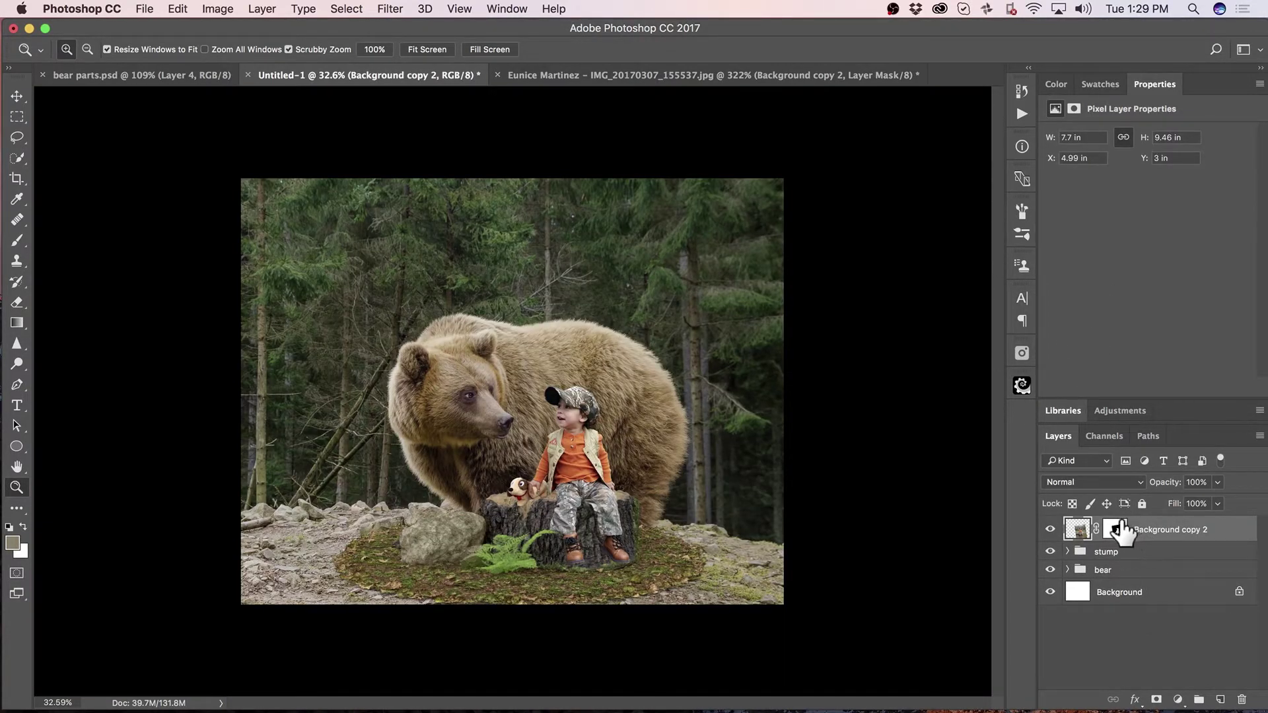
key("super+g")
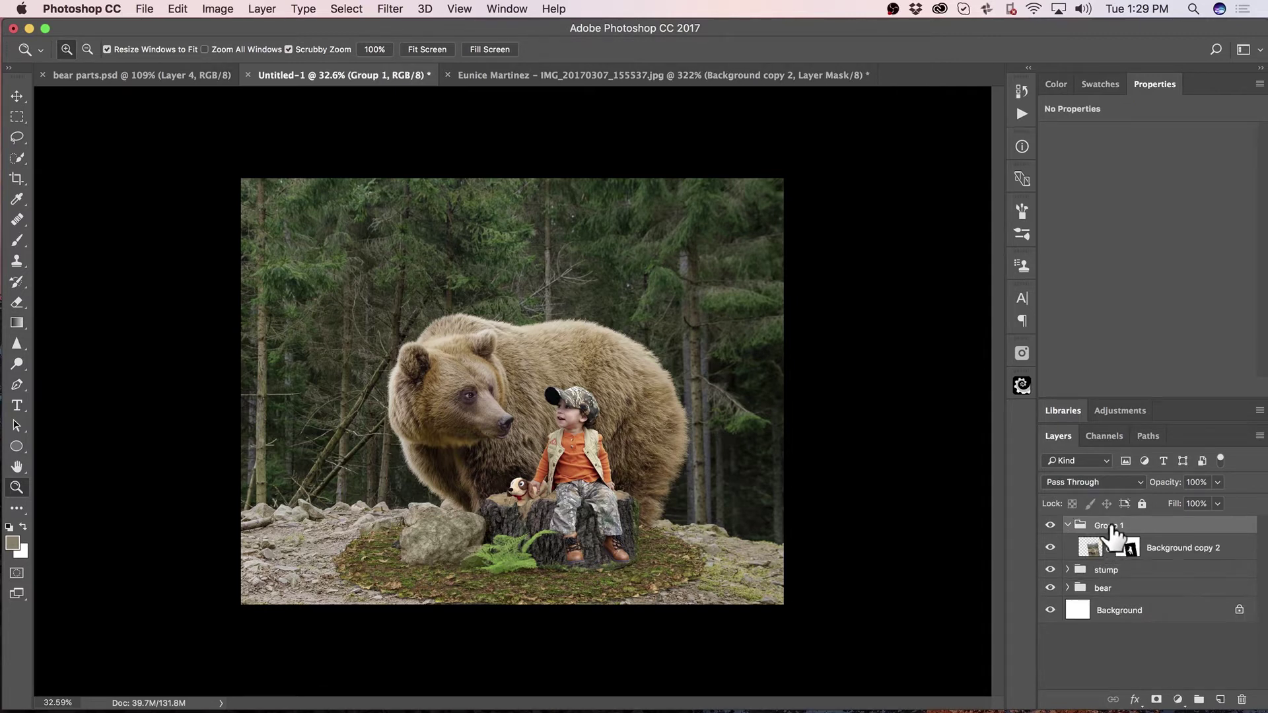
double_click(1109, 525)
type("Boy")
key("Return")
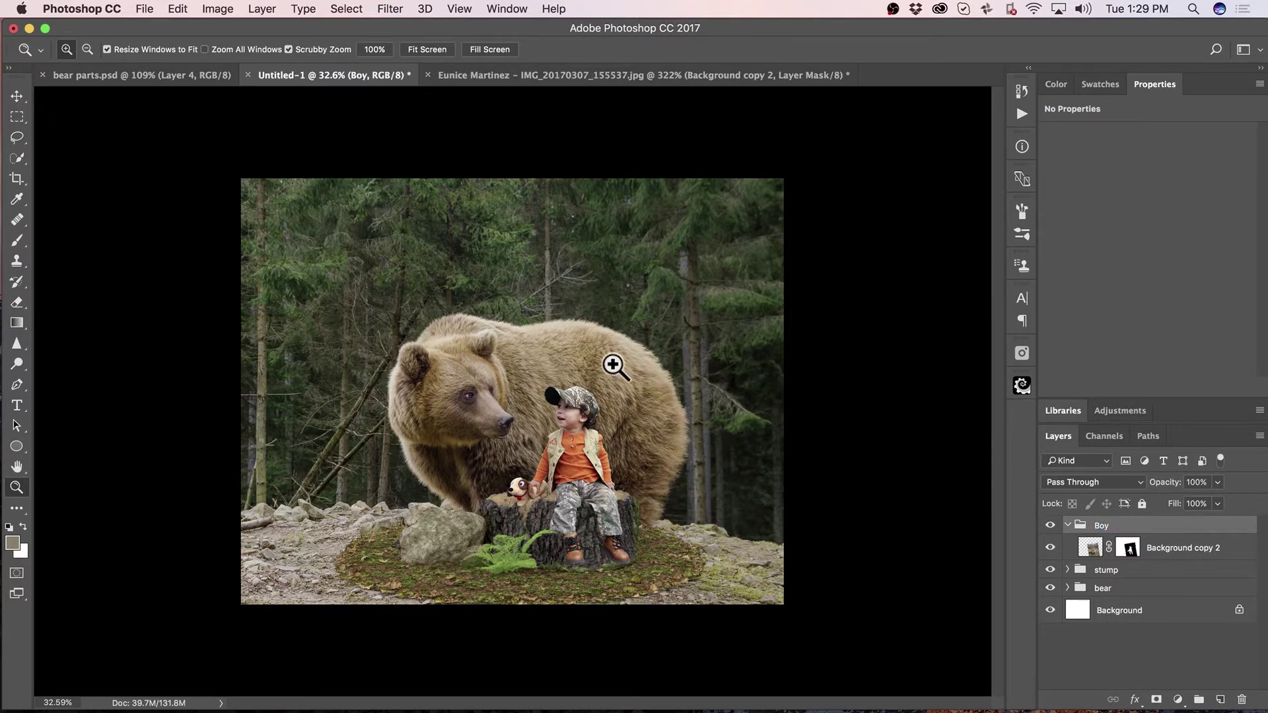
- Duplicate the bear photo layer from the bear group and move the copy to the very top of the layer stack
left_click_drag(572, 440, 587, 470)
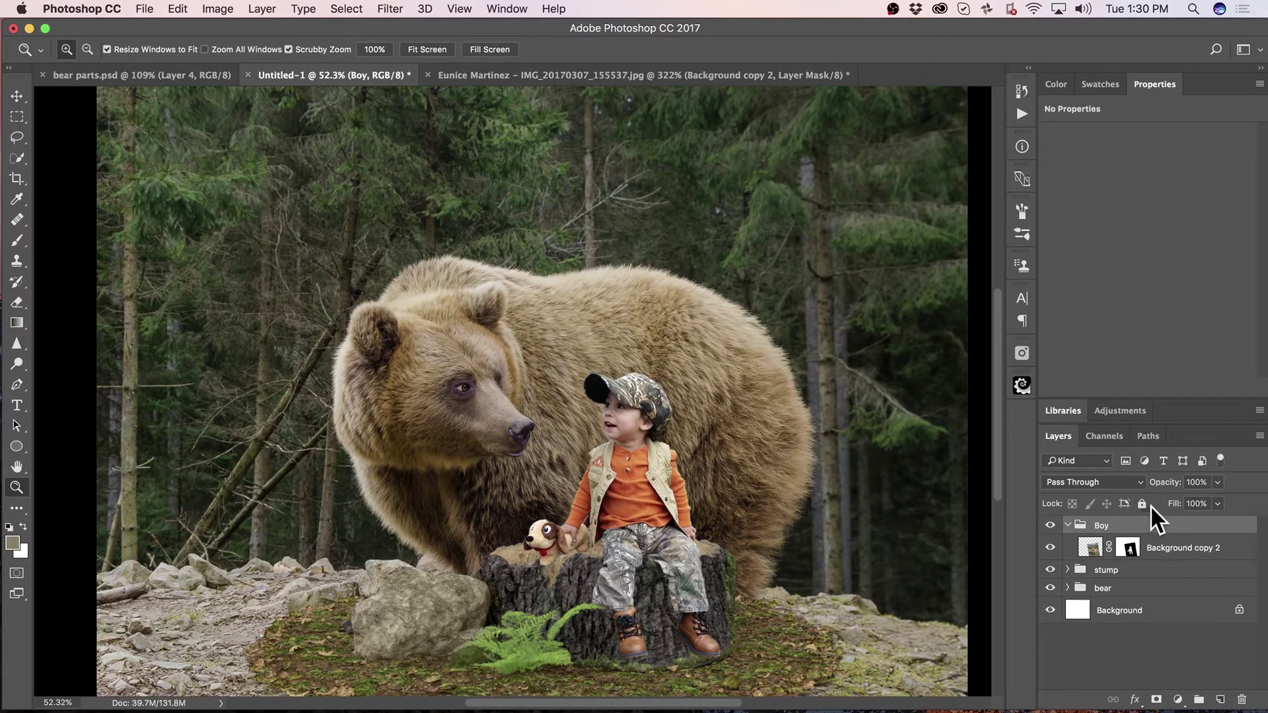
left_click(1067, 588)
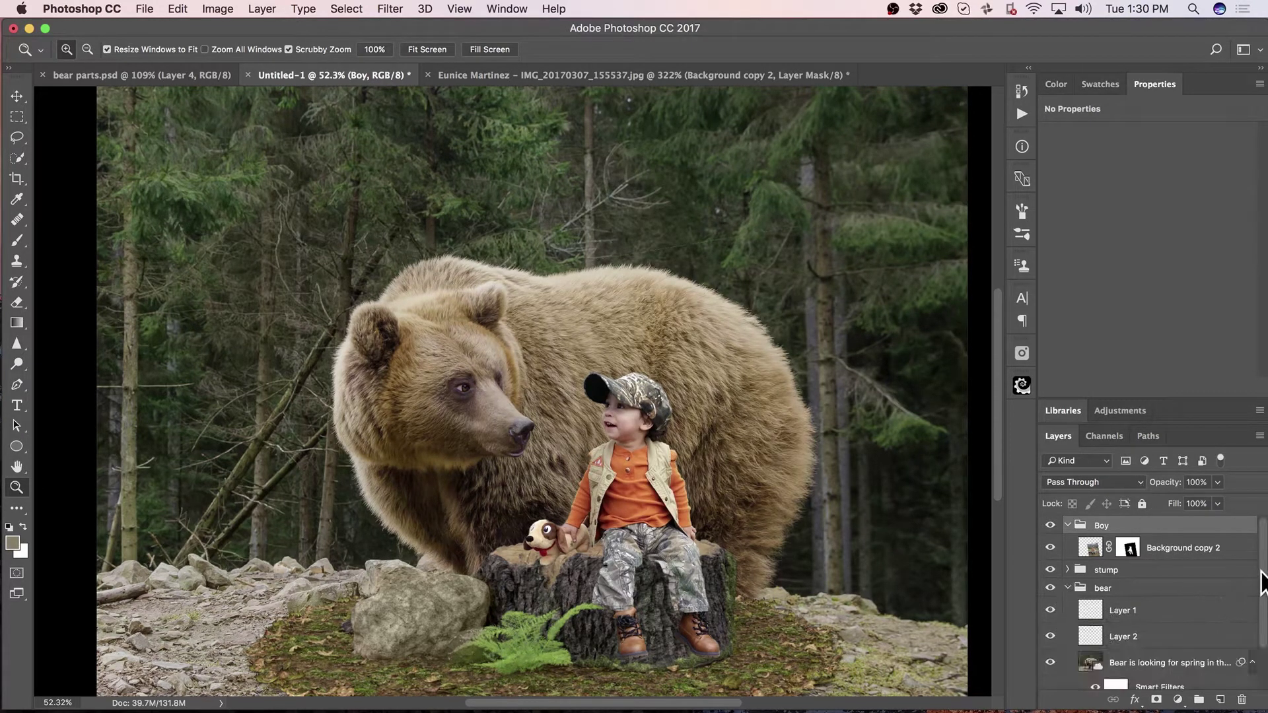
left_click_drag(1262, 581, 1261, 621)
left_click(1156, 611)
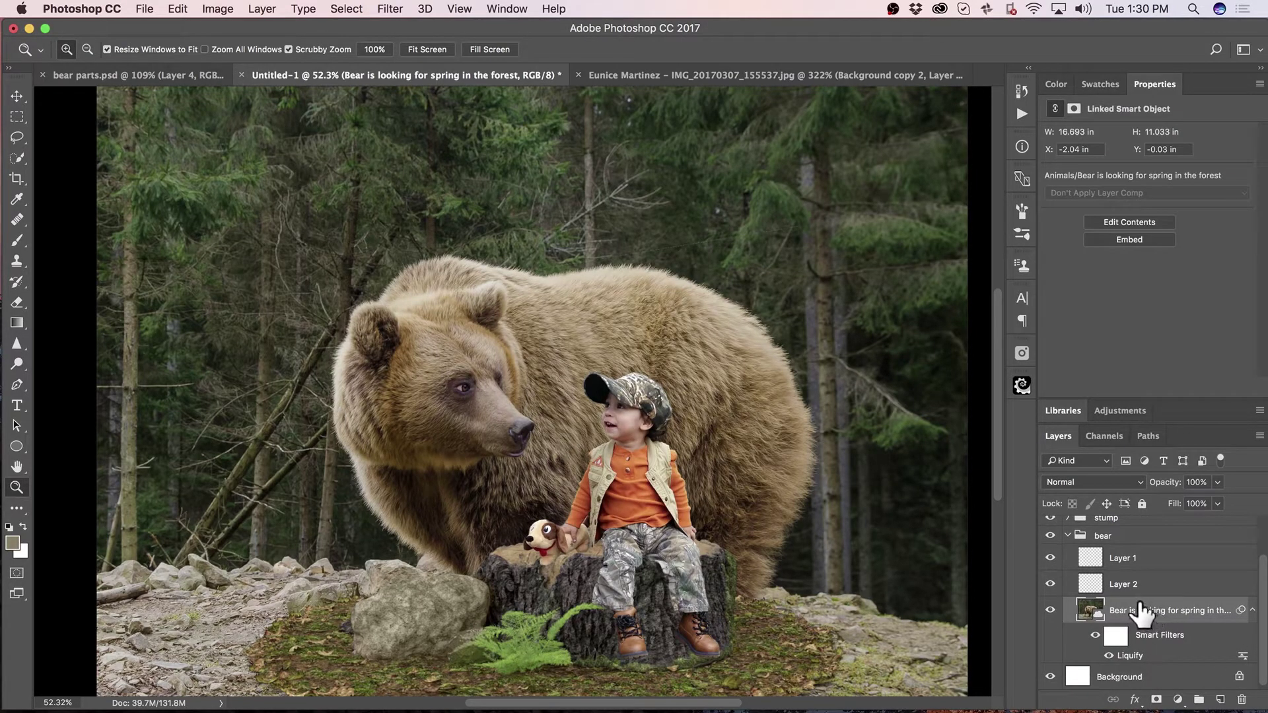
key("super+j")
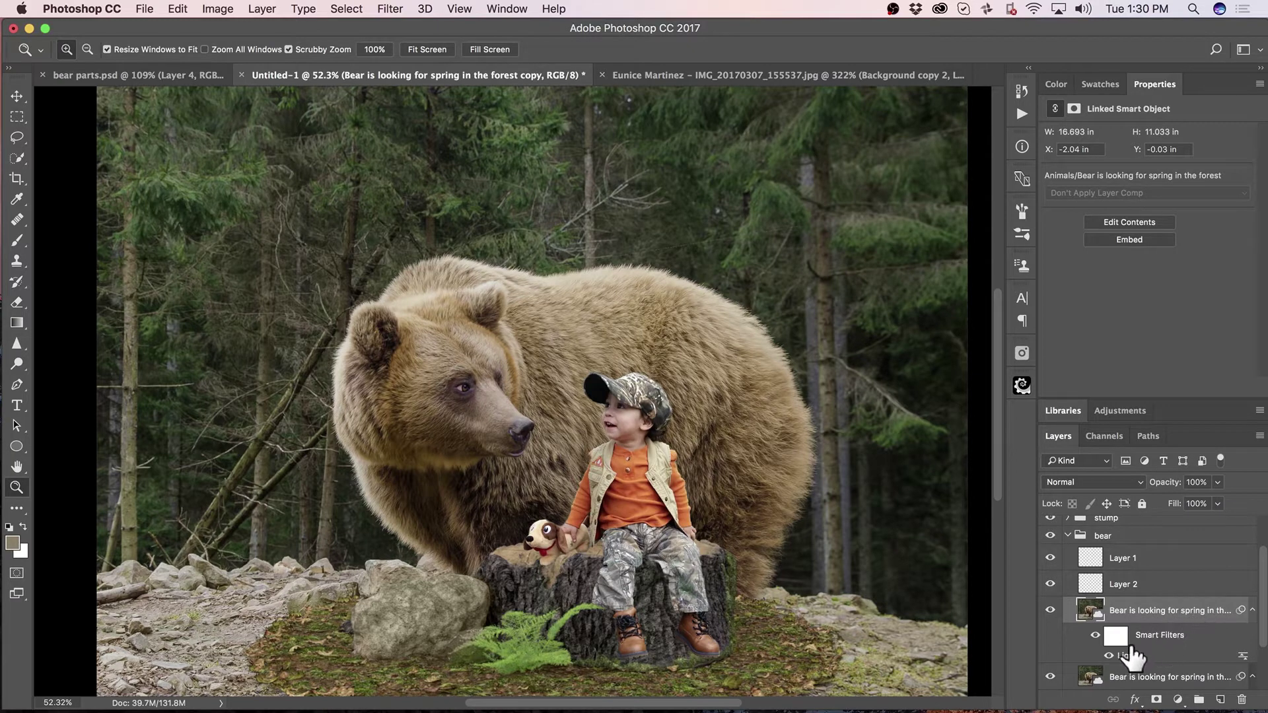
left_click_drag(1140, 621, 1117, 527)
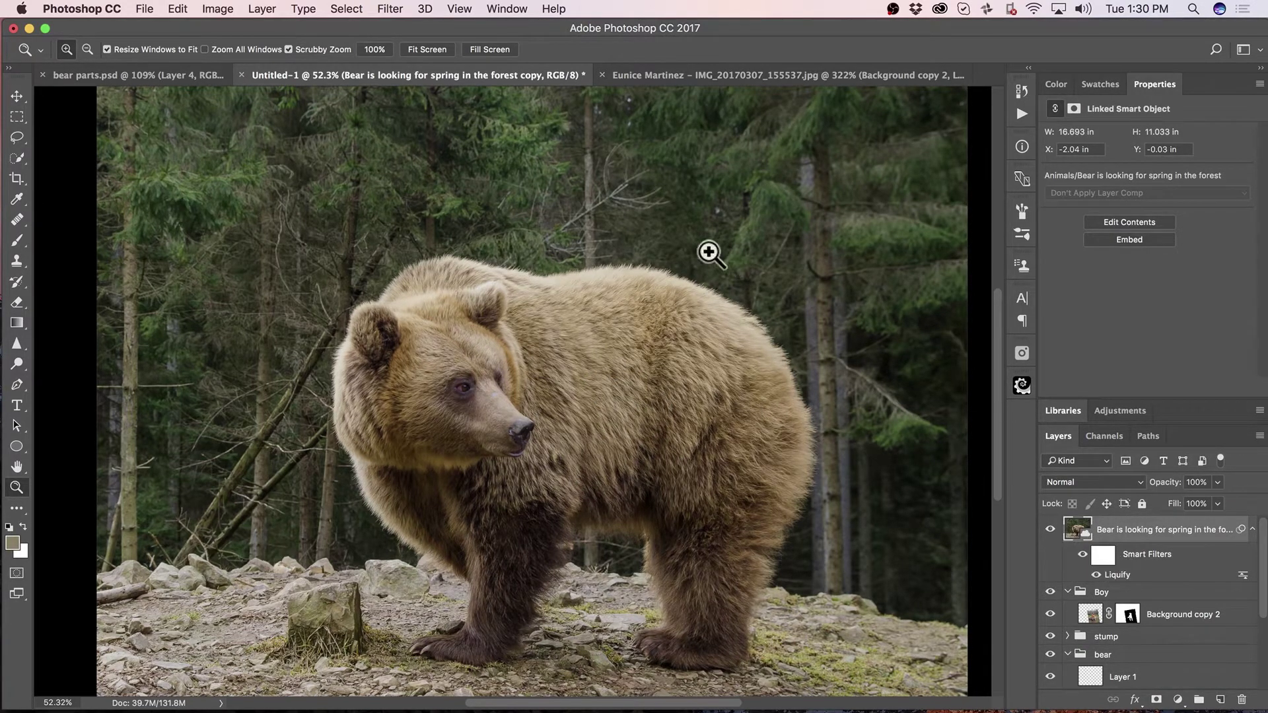
- Apply the Average blur filter to the duplicated bear photo layer and fit the whole image in view
left_click(389, 9)
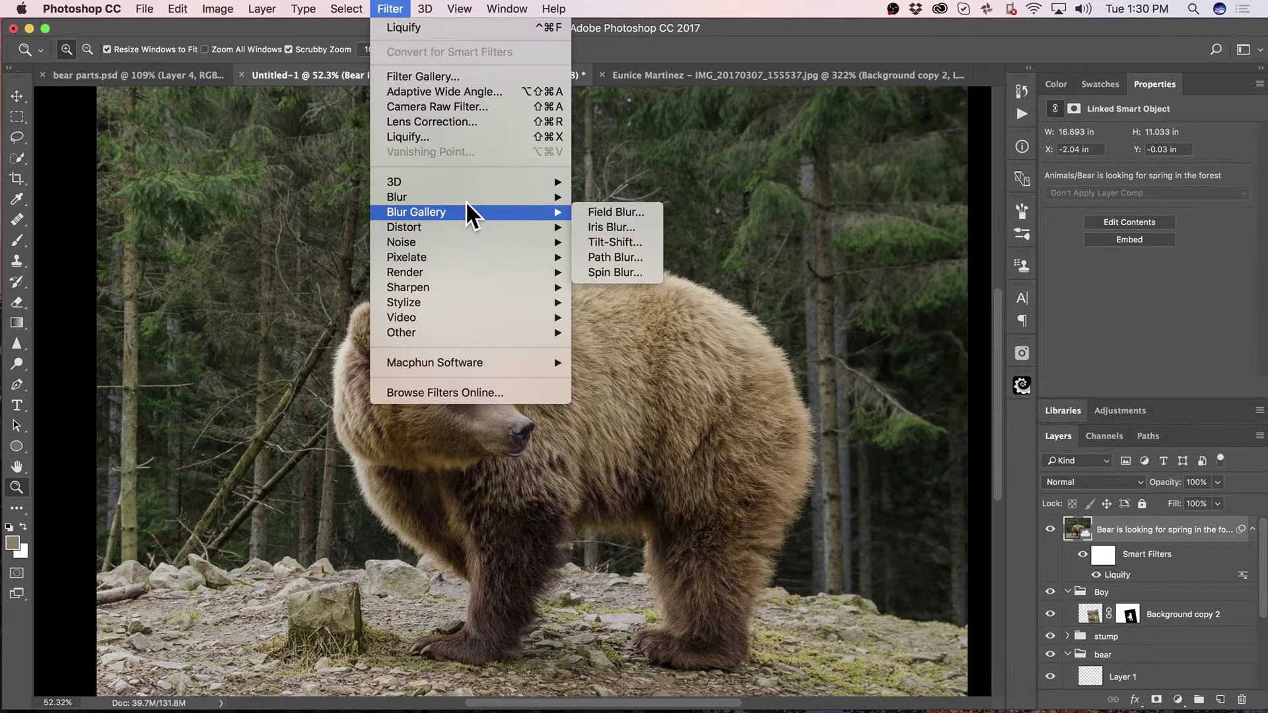
mouse_move(488, 198)
left_click(605, 196)
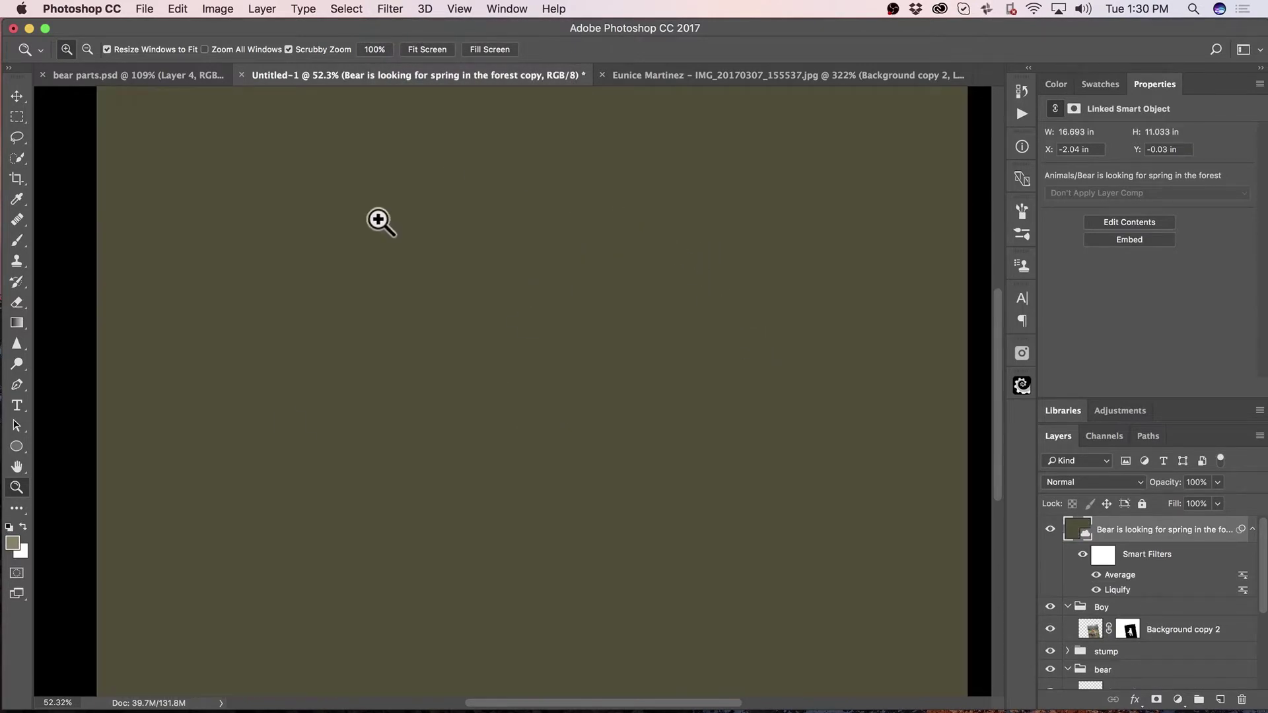
left_click(710, 489)
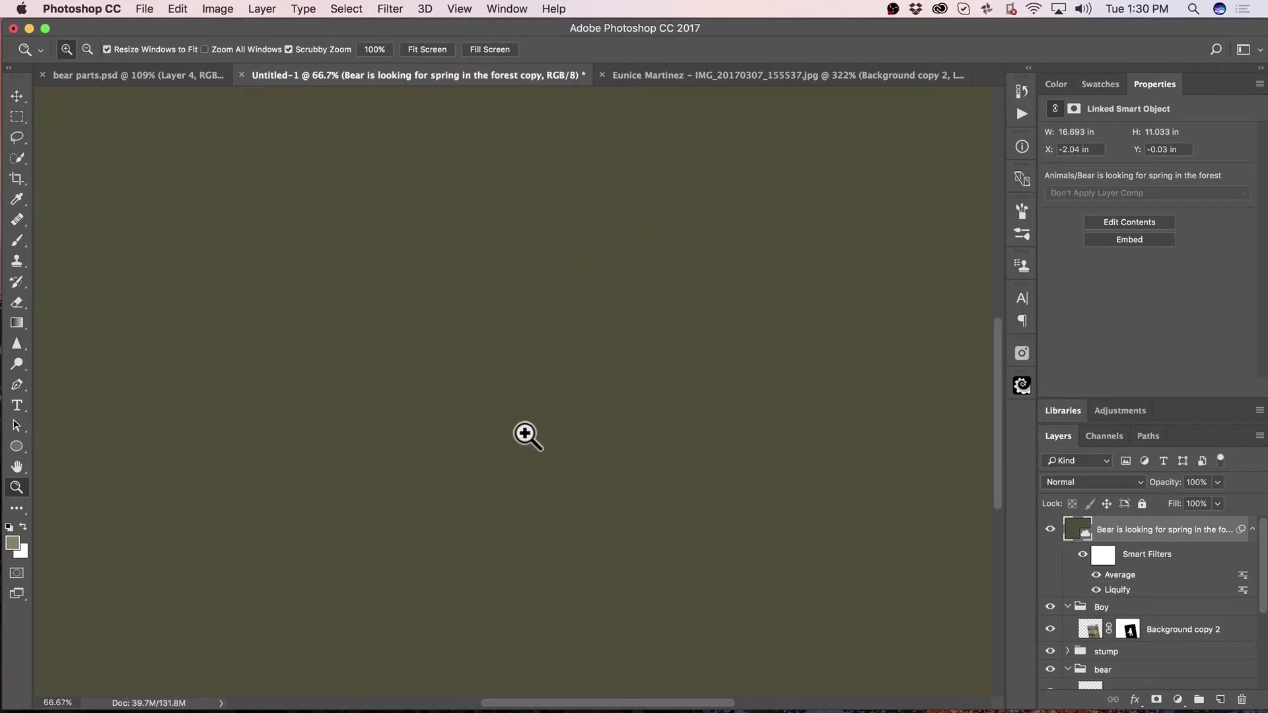
key("super+0")
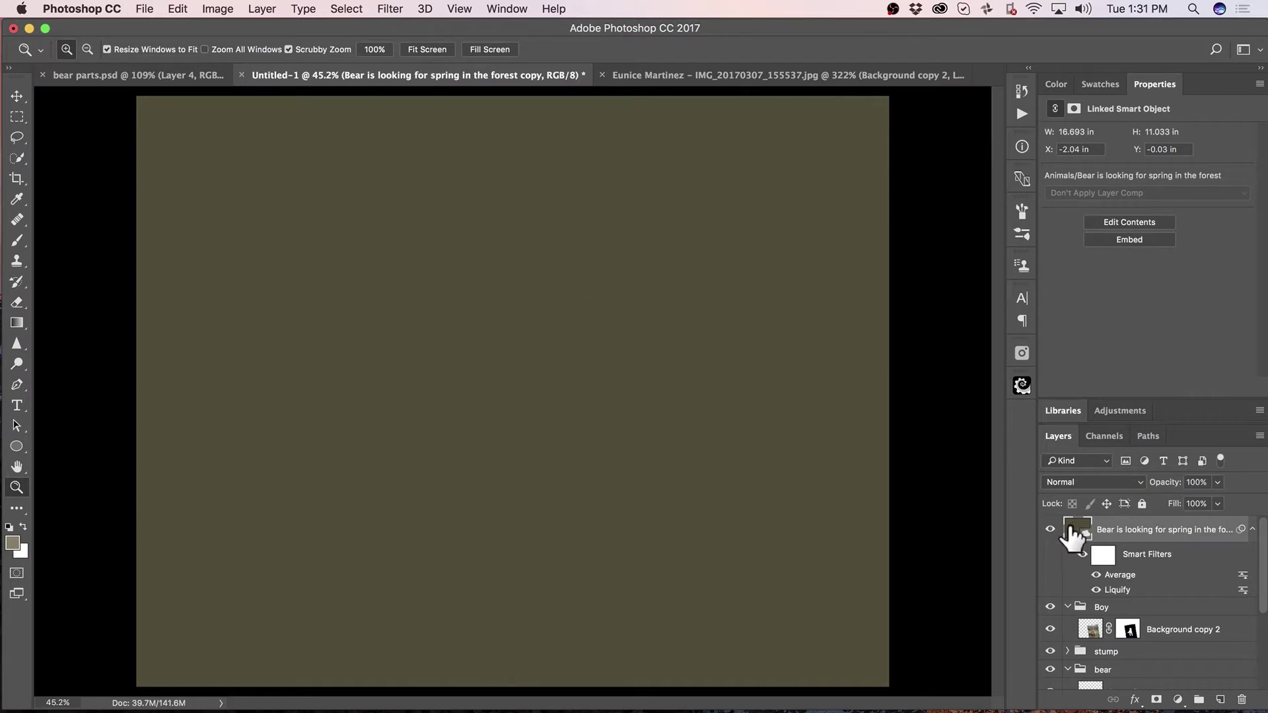
- Set the averaged layer's blend mode to Color and its opacity to 24%
left_click(1090, 481)
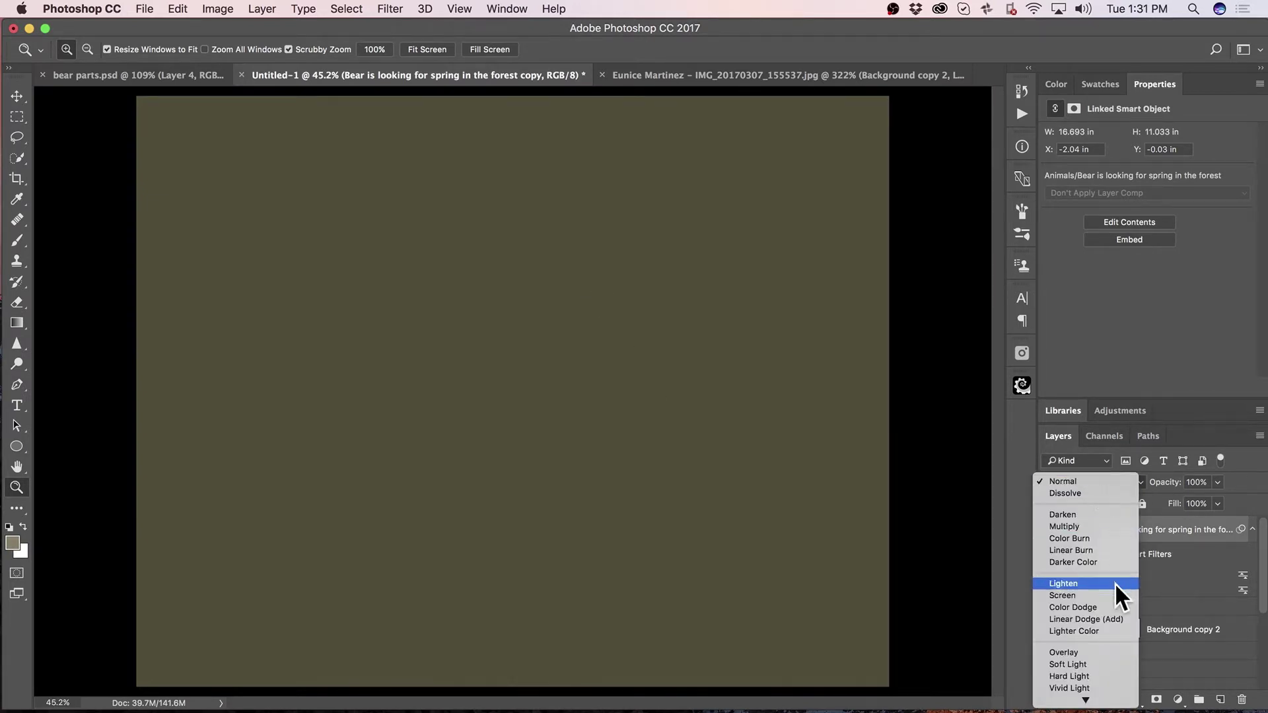
left_click(1085, 687)
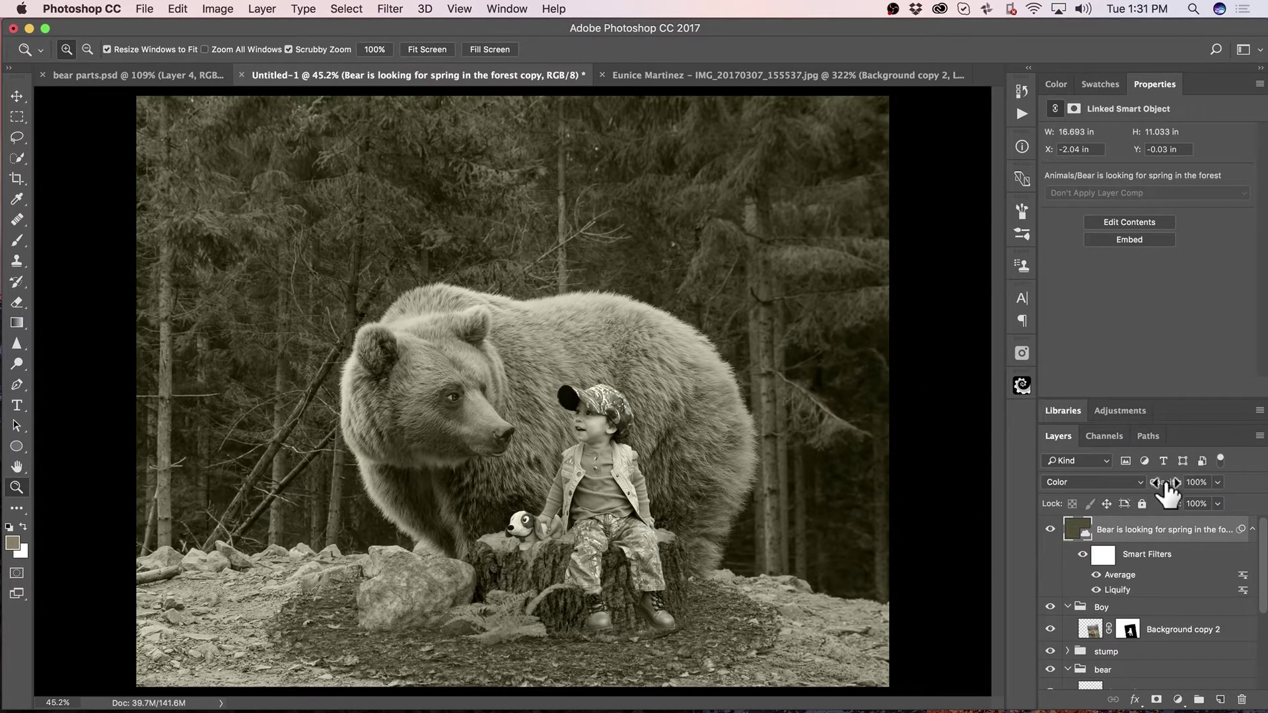
mouse_move(1170, 489)
left_mouse_down()
mouse_move(1053, 512)
mouse_move(1197, 489)
mouse_move(1159, 498)
left_mouse_up()
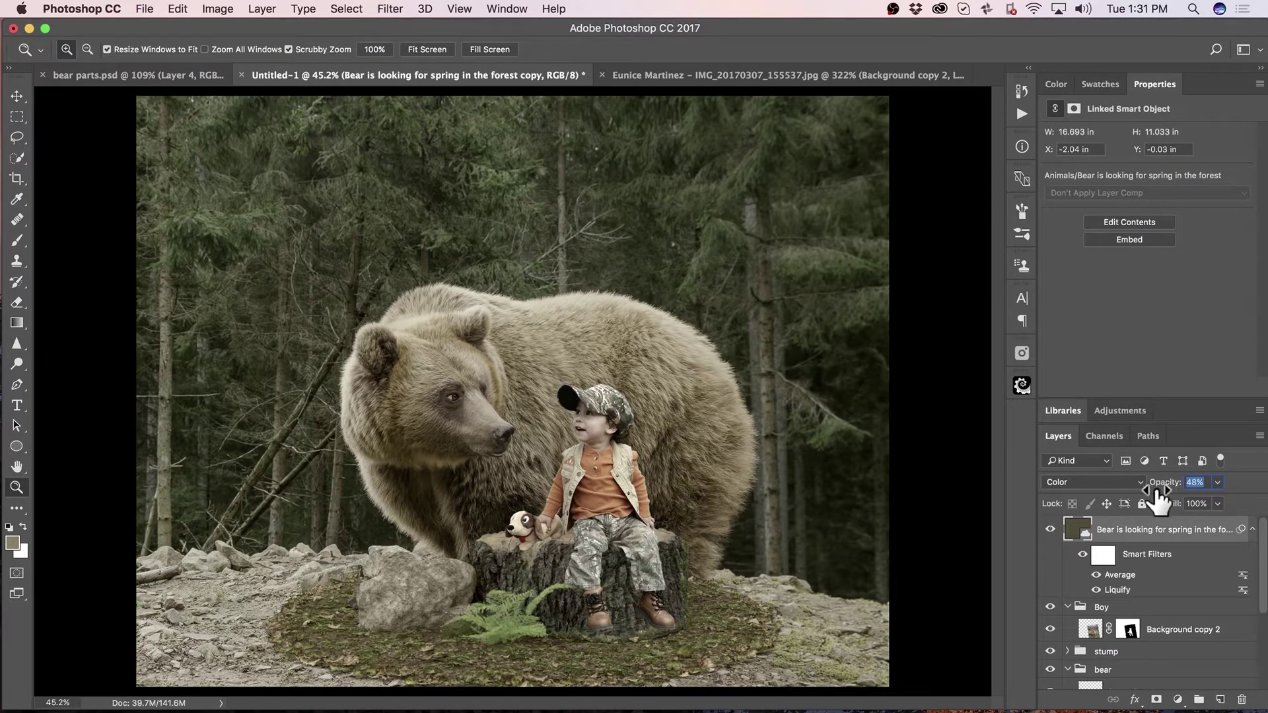
mouse_move(1155, 505)
left_mouse_down()
mouse_move(1142, 507)
mouse_move(1171, 489)
left_mouse_up()
- Compare the boy and bear up close with the averaged color layer hidden and shown, then check the whole scene
left_click_drag(614, 456, 667, 428)
left_click_drag(657, 499, 728, 391)
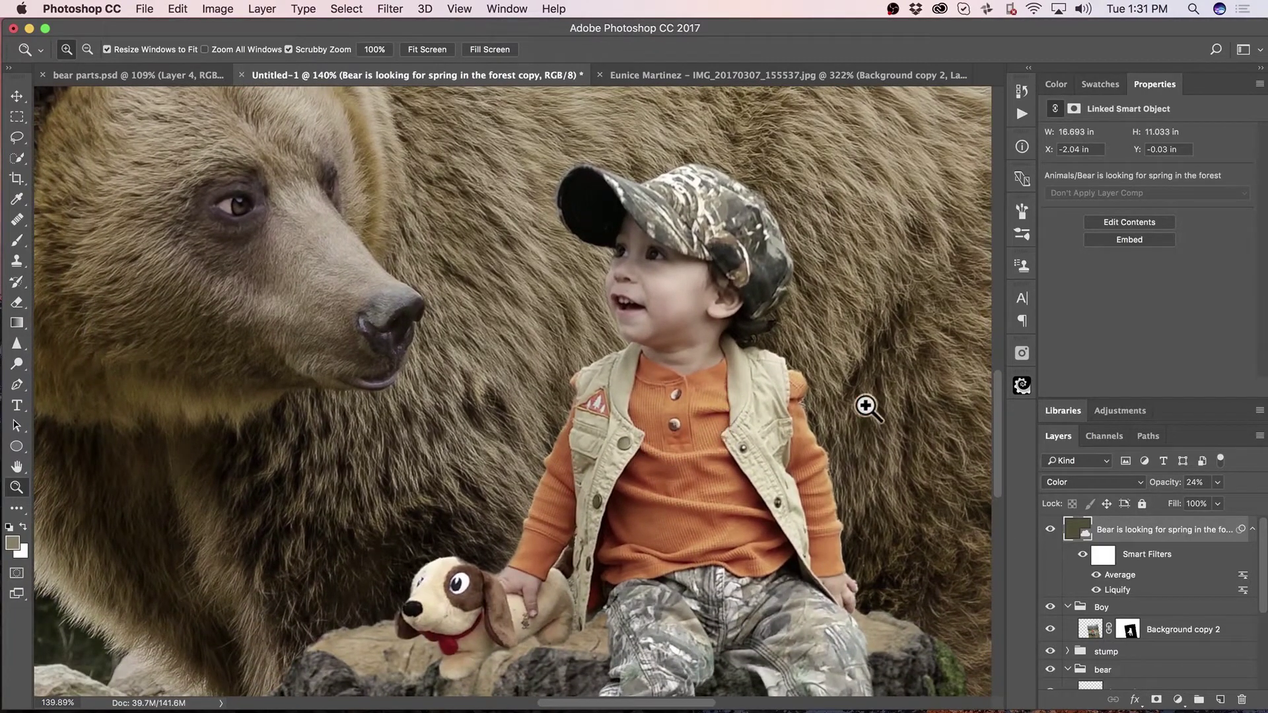
left_click(1050, 529)
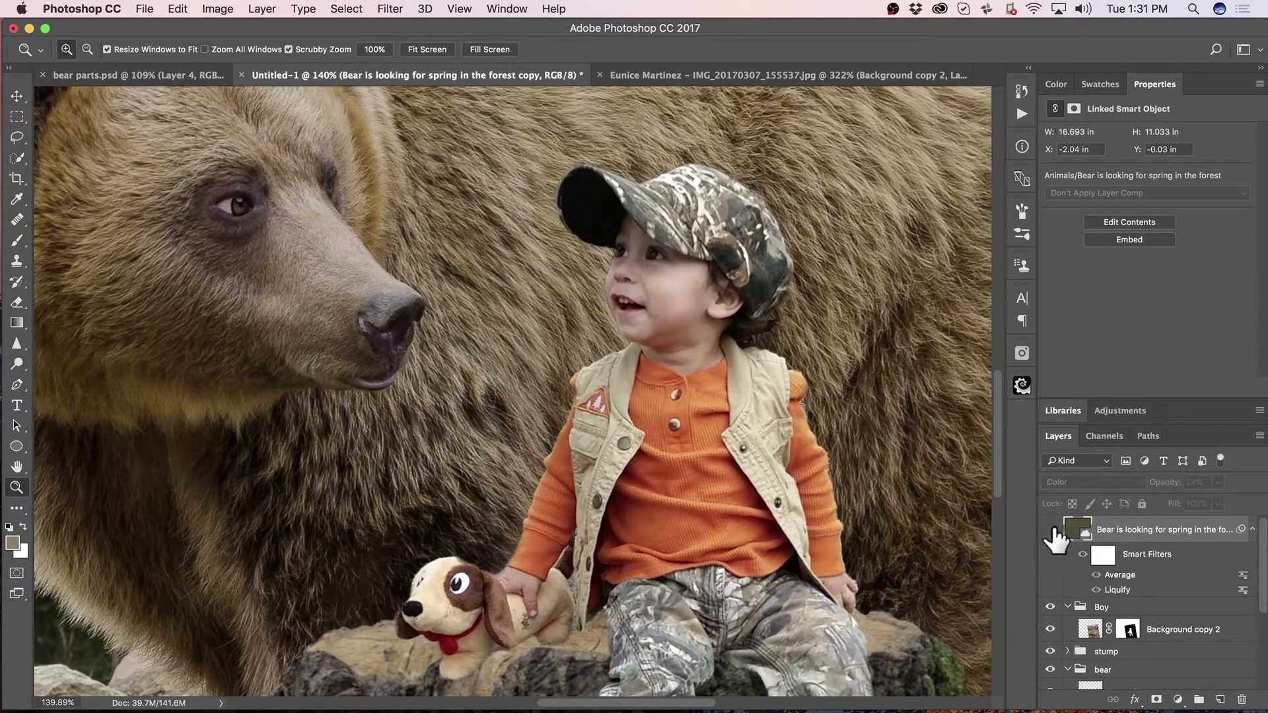
left_click(1050, 530)
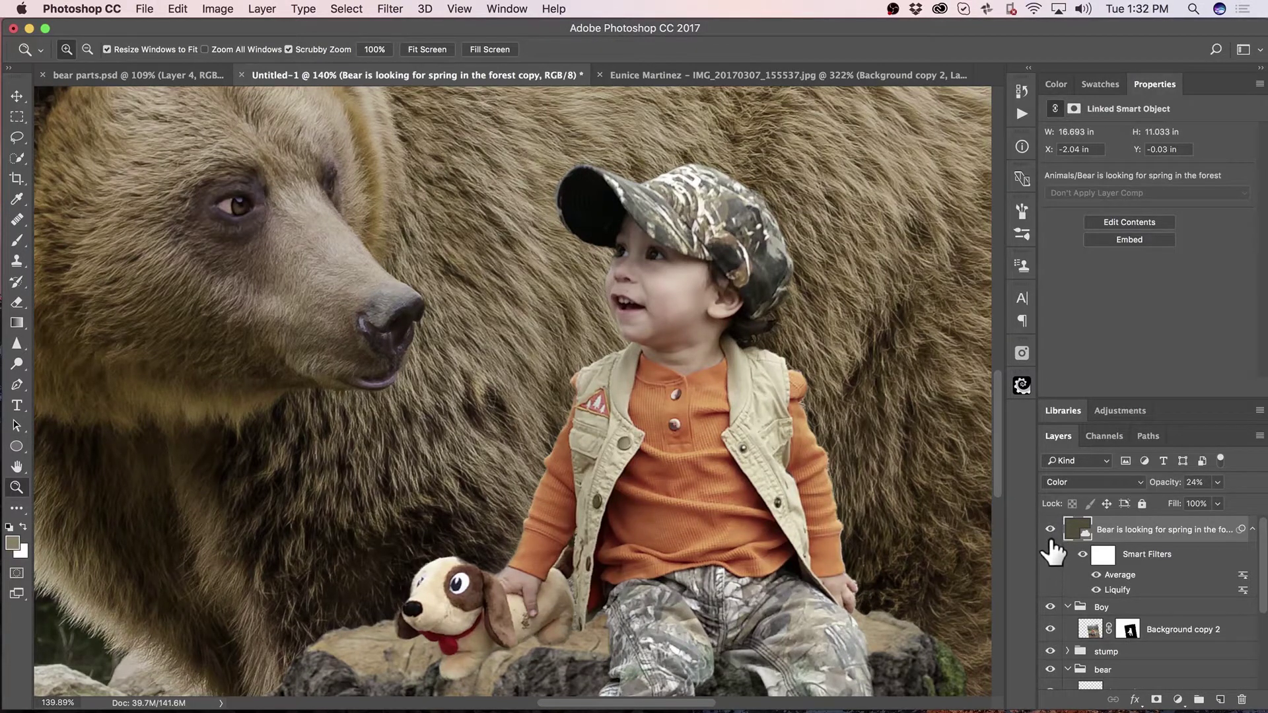
left_click(1050, 530)
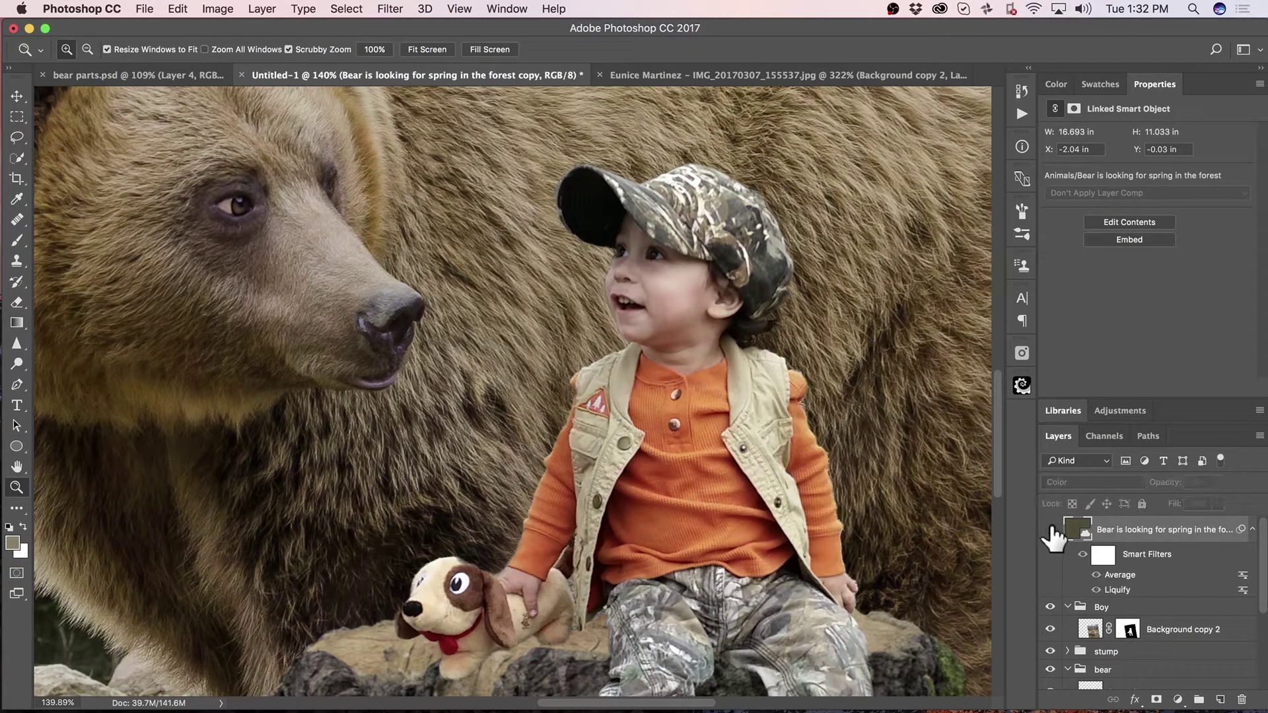
left_click(1050, 531)
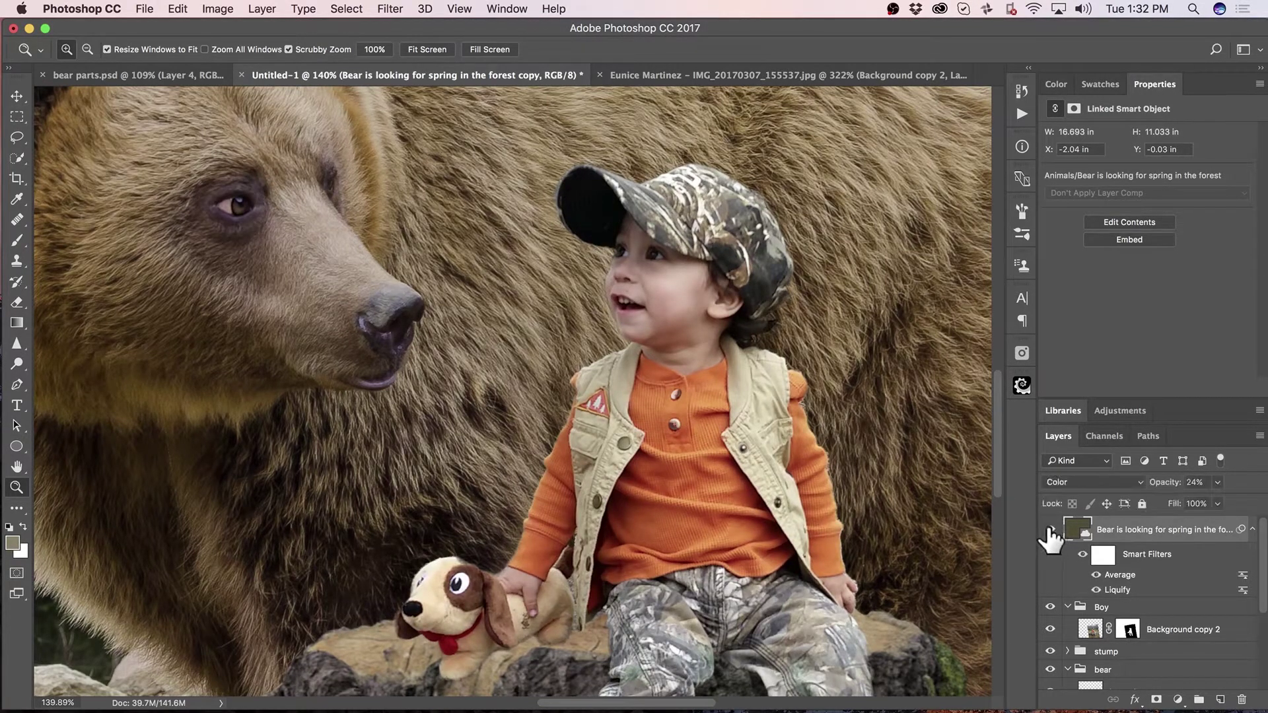
left_click(554, 413, "alt")
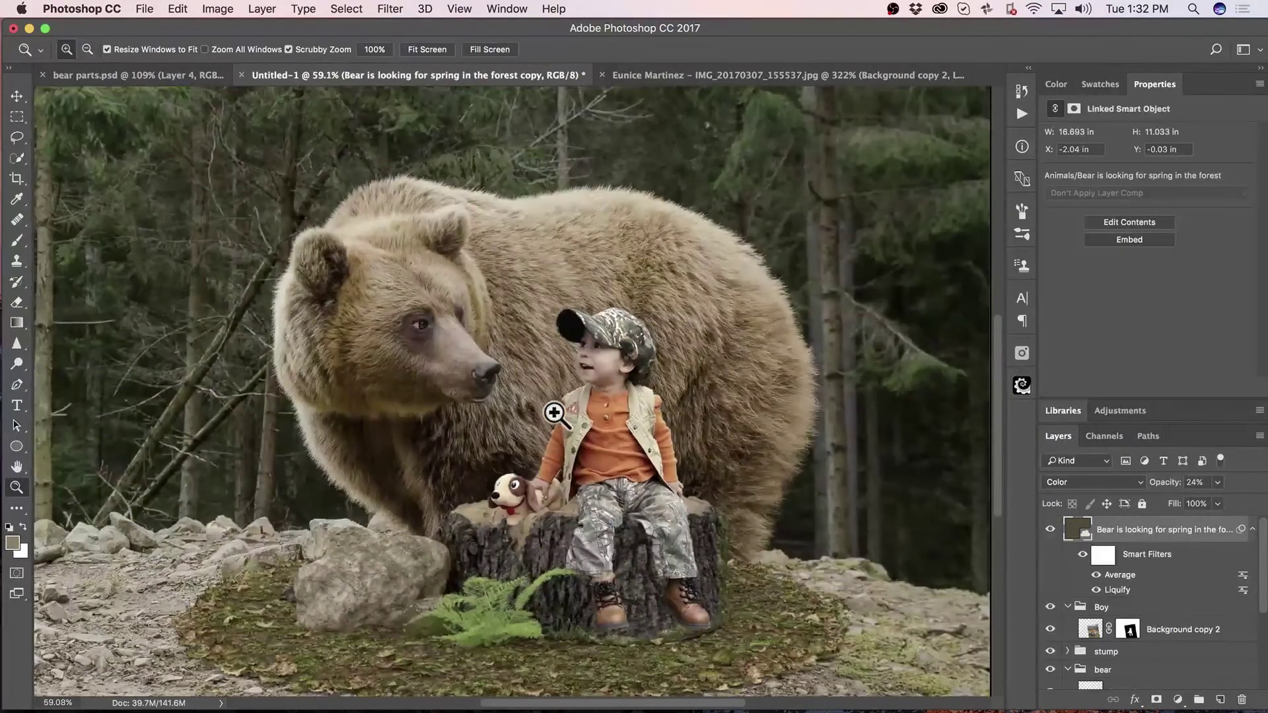
scroll(603, 467, "down", 3)
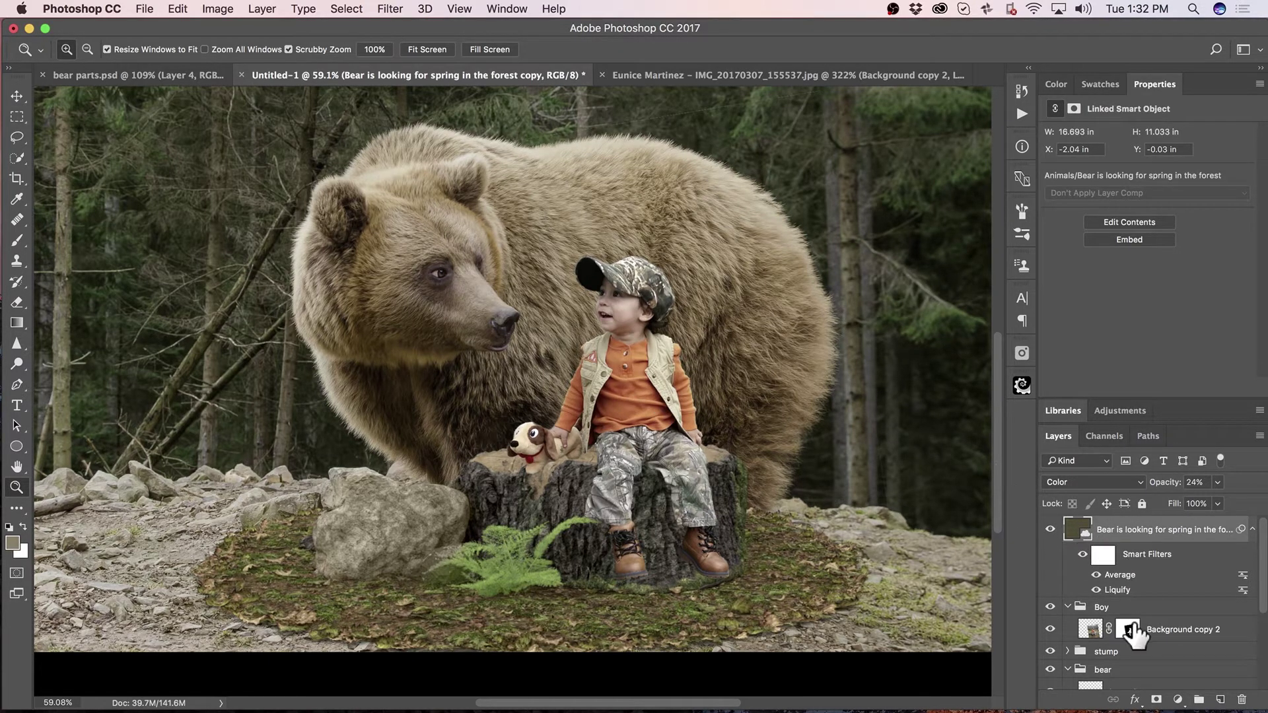
left_click(1177, 699)
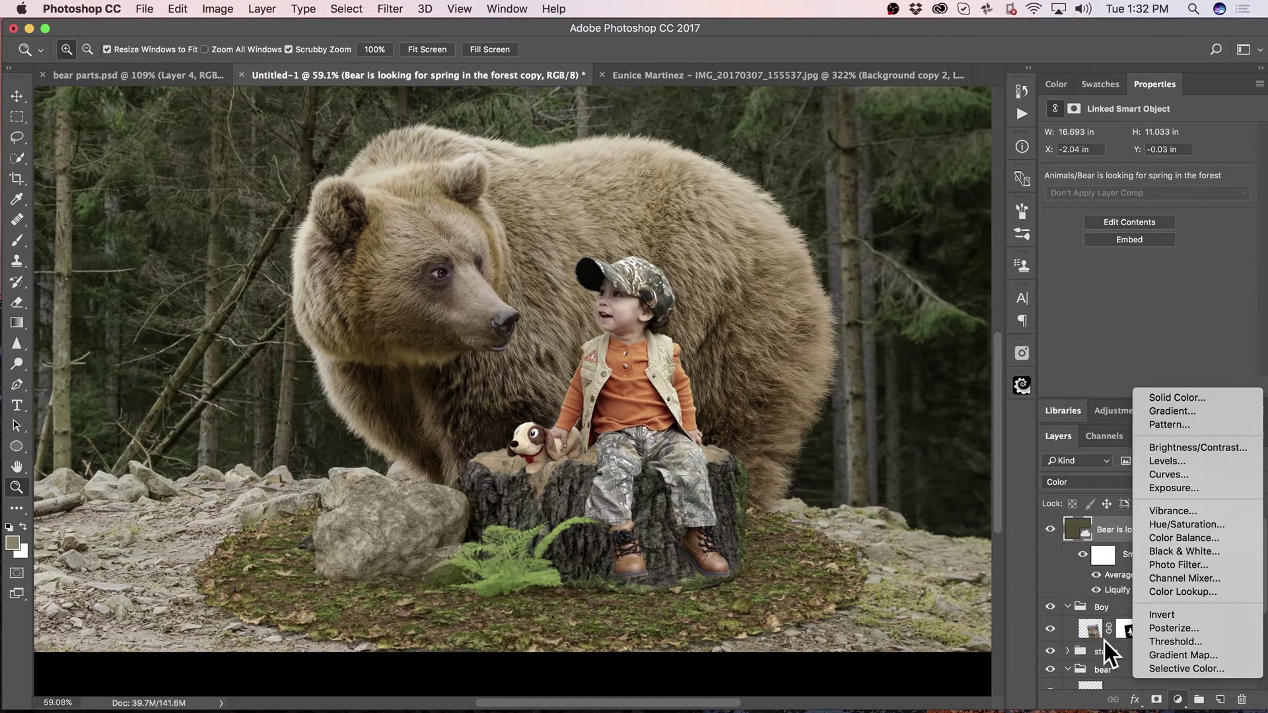
left_click(1057, 560)
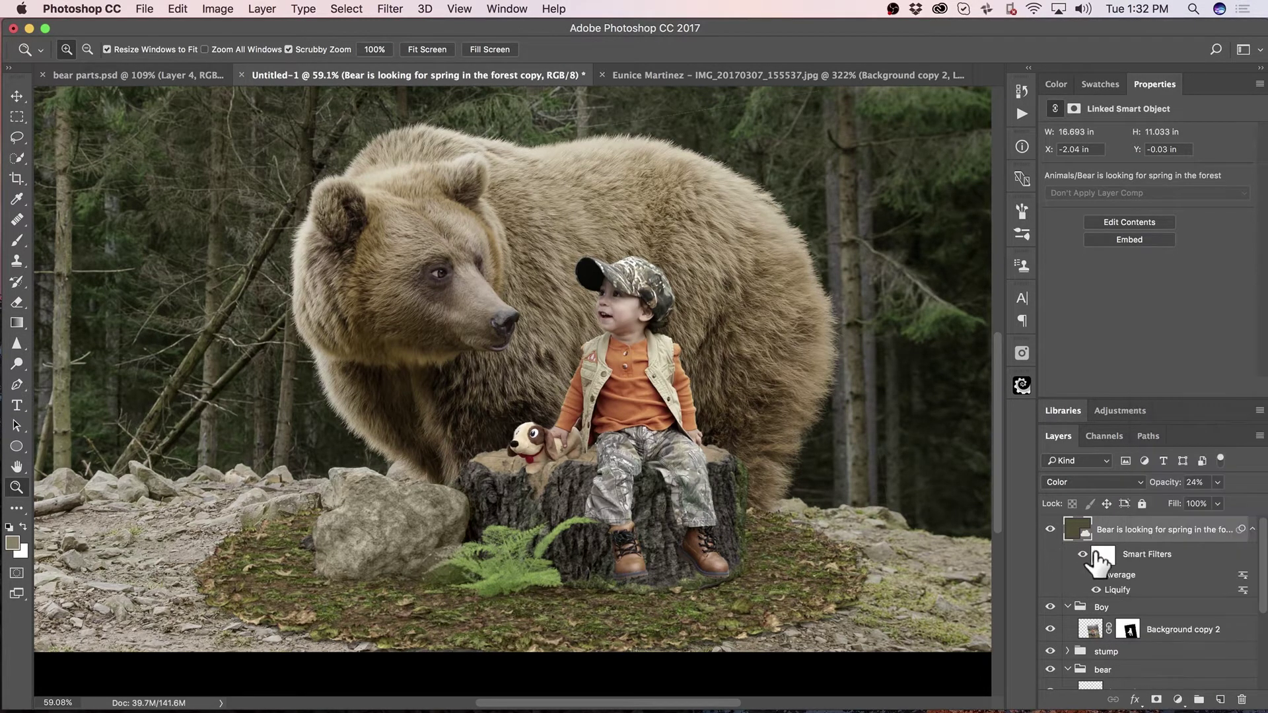
- Collapse the averaged layer's smart filter list and add a new empty layer beneath the boy's layer in the Boy group
left_click_drag(1153, 562, 1132, 540)
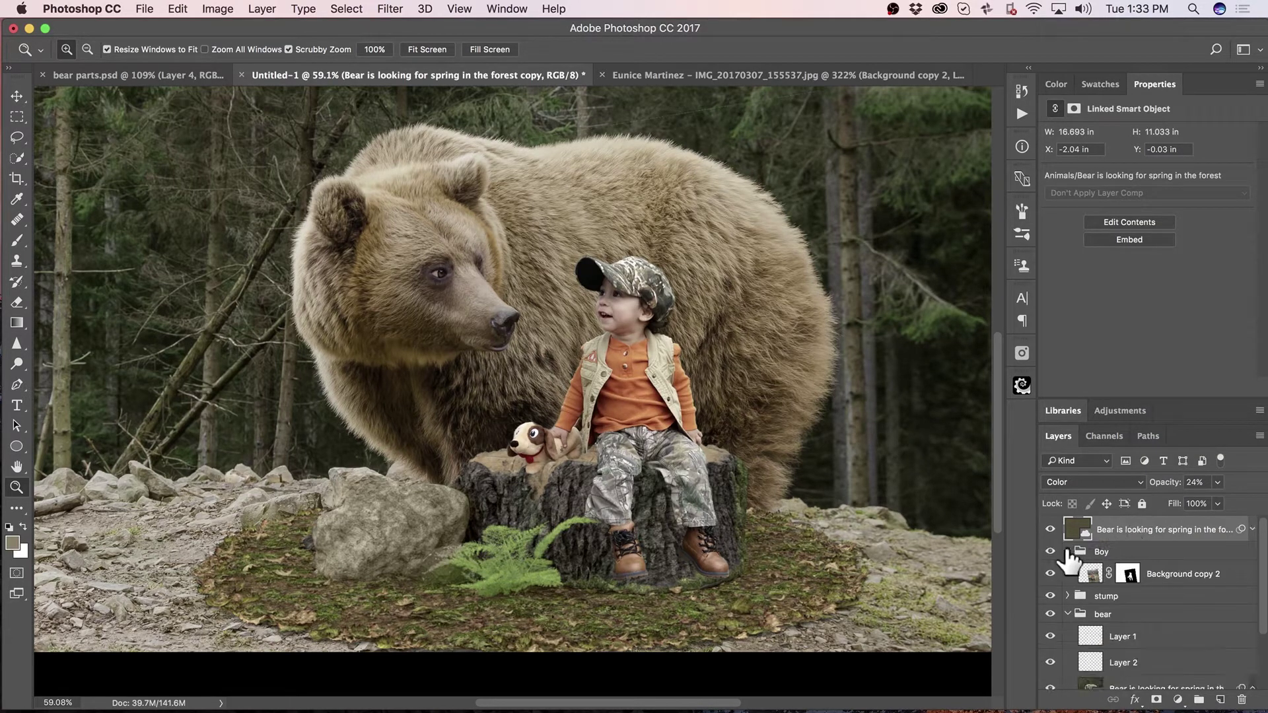
left_click(1100, 572)
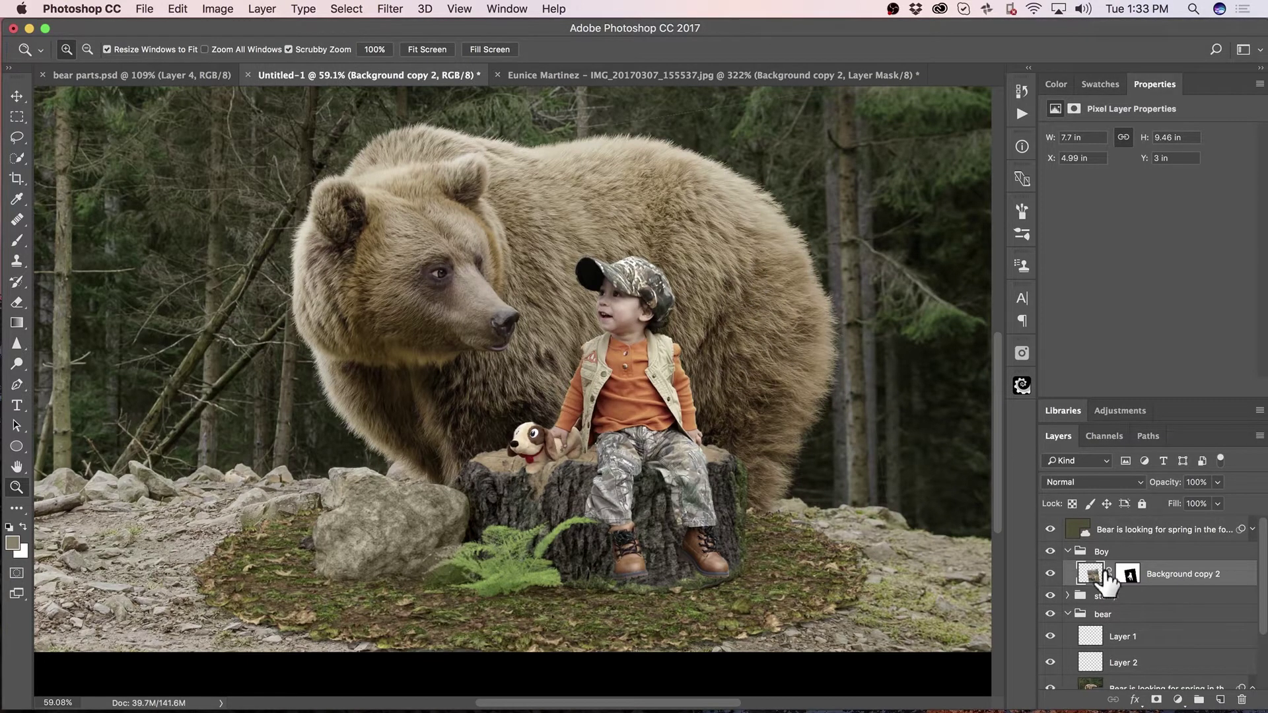
left_click(1220, 700)
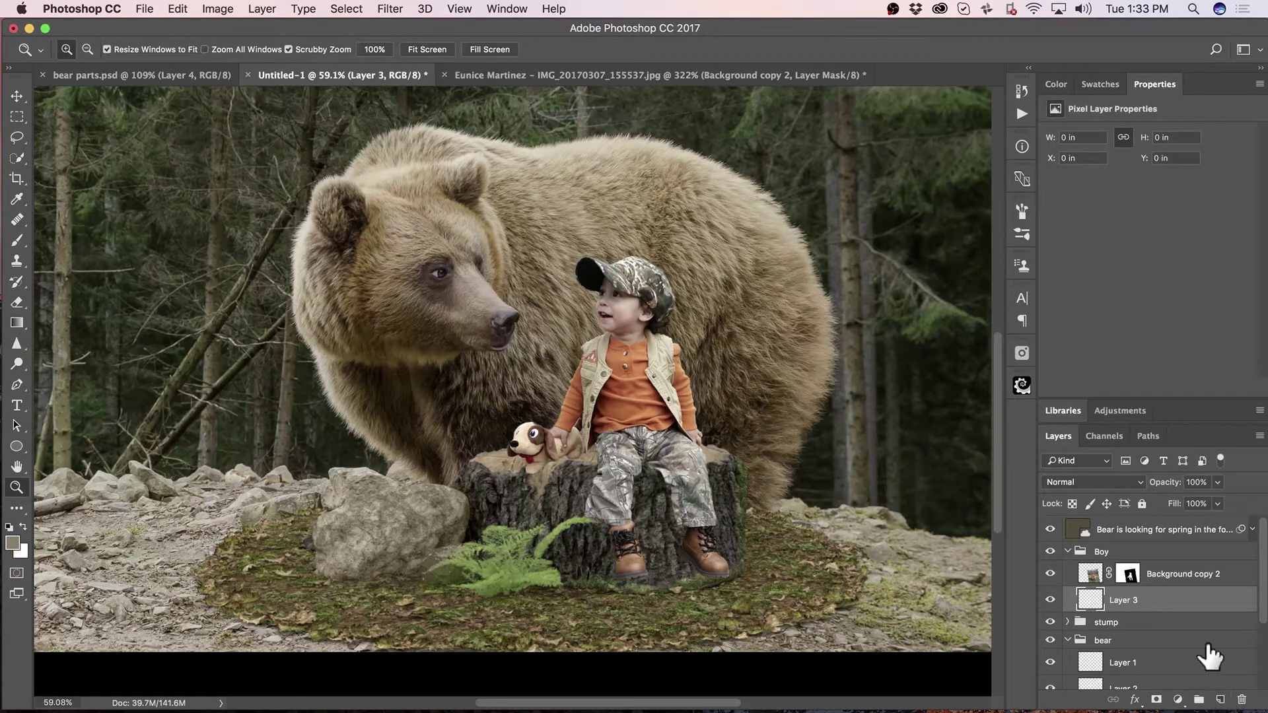
left_click(1188, 581)
left_click(1220, 700)
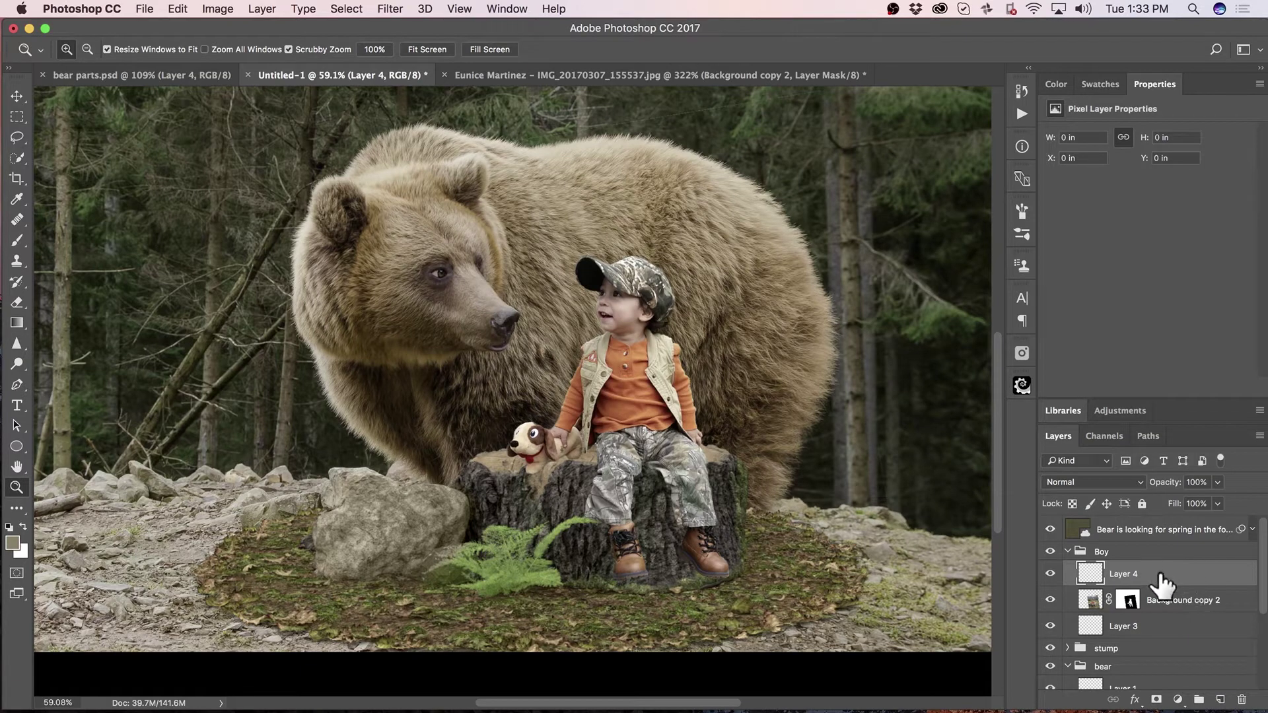
key("Delete")
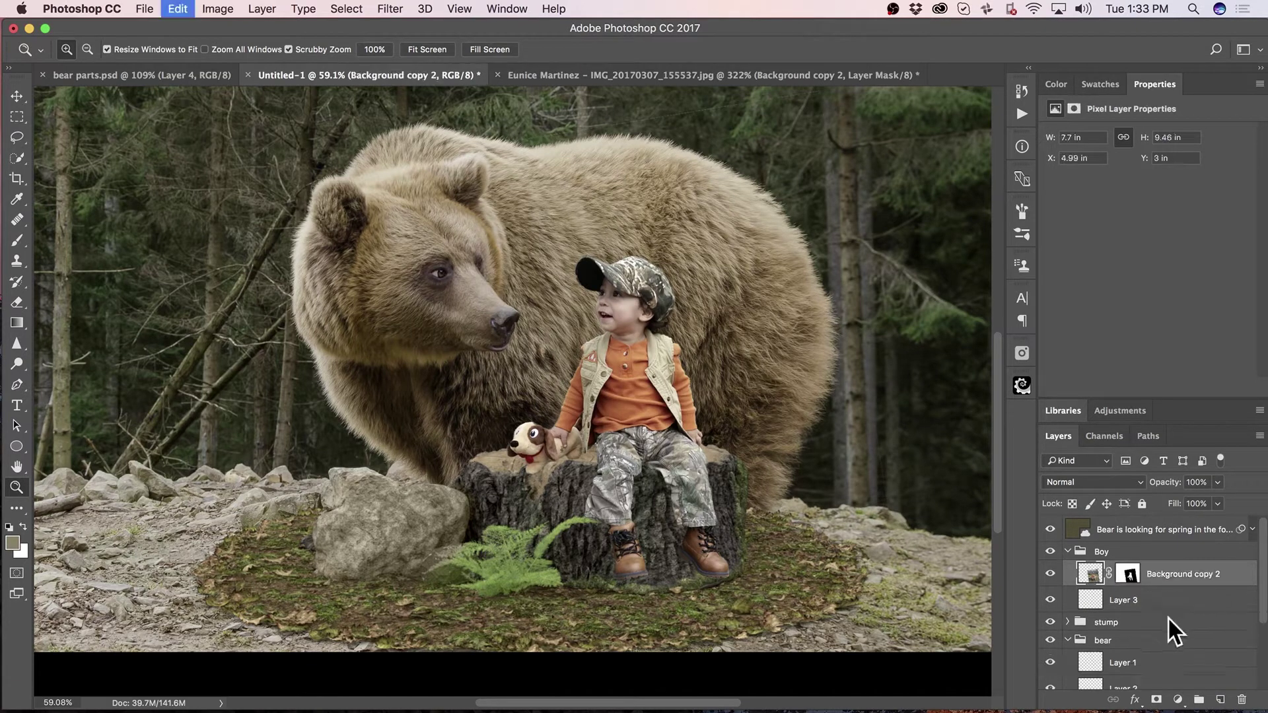
- With the empty layer beneath the boy active, set the foreground color to dark brown #16130e sampled from the stump beside his boot
left_click(1133, 597)
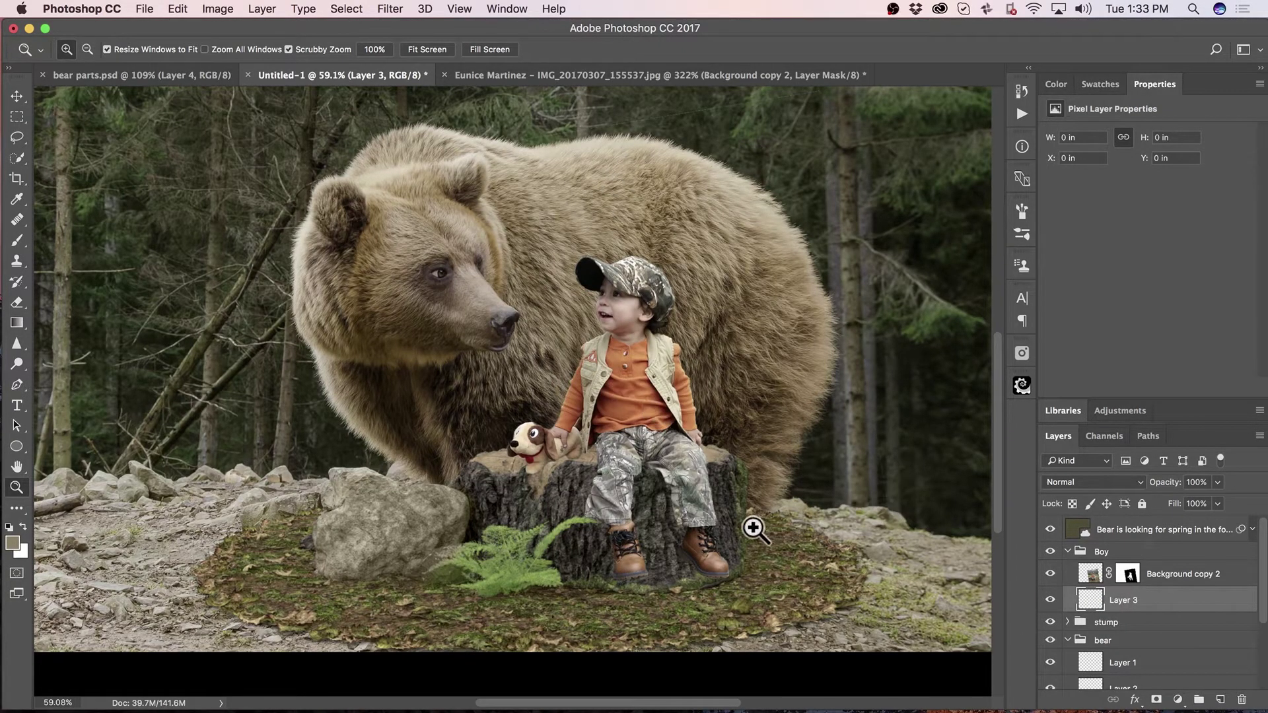
key("b")
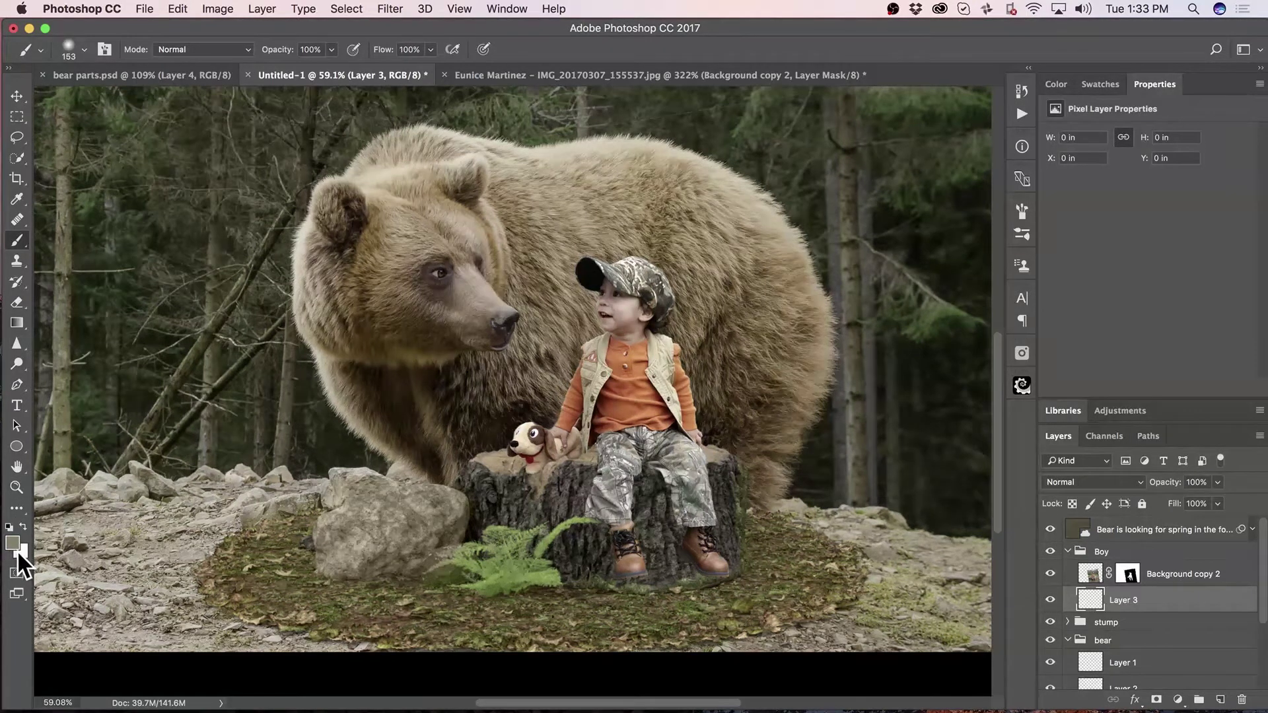
key("d")
left_click(12, 543)
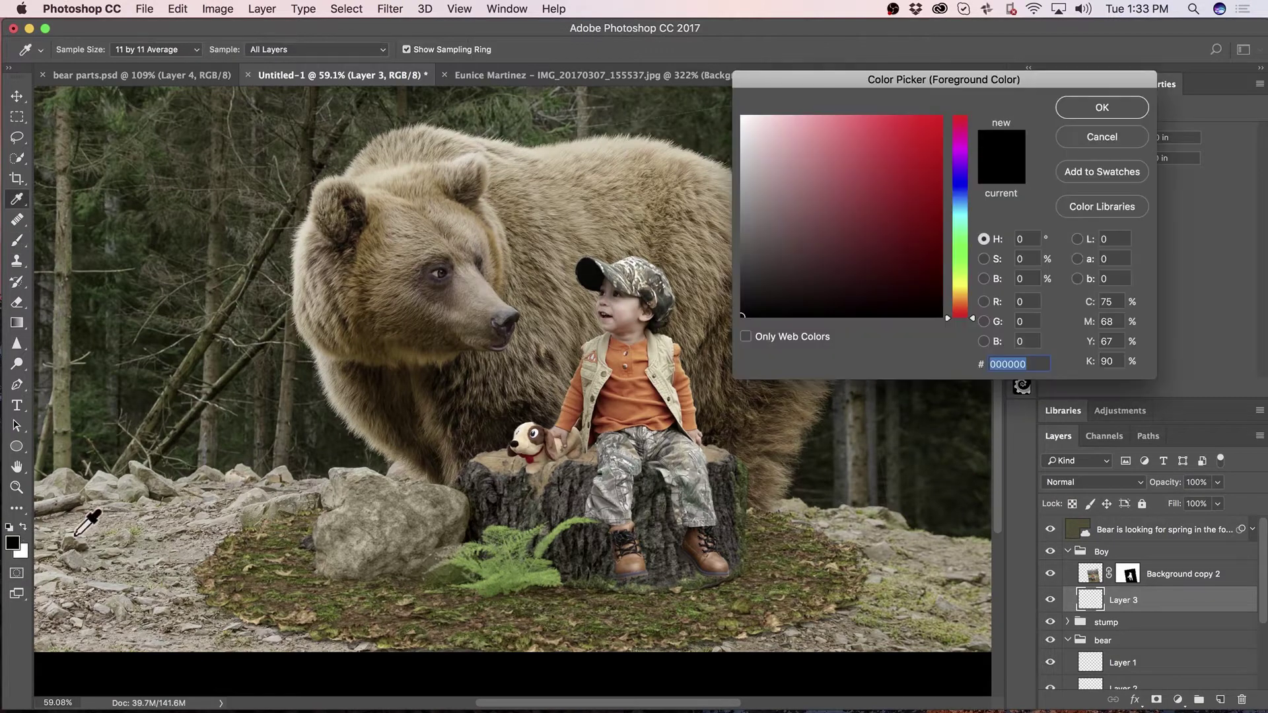
left_click(588, 549)
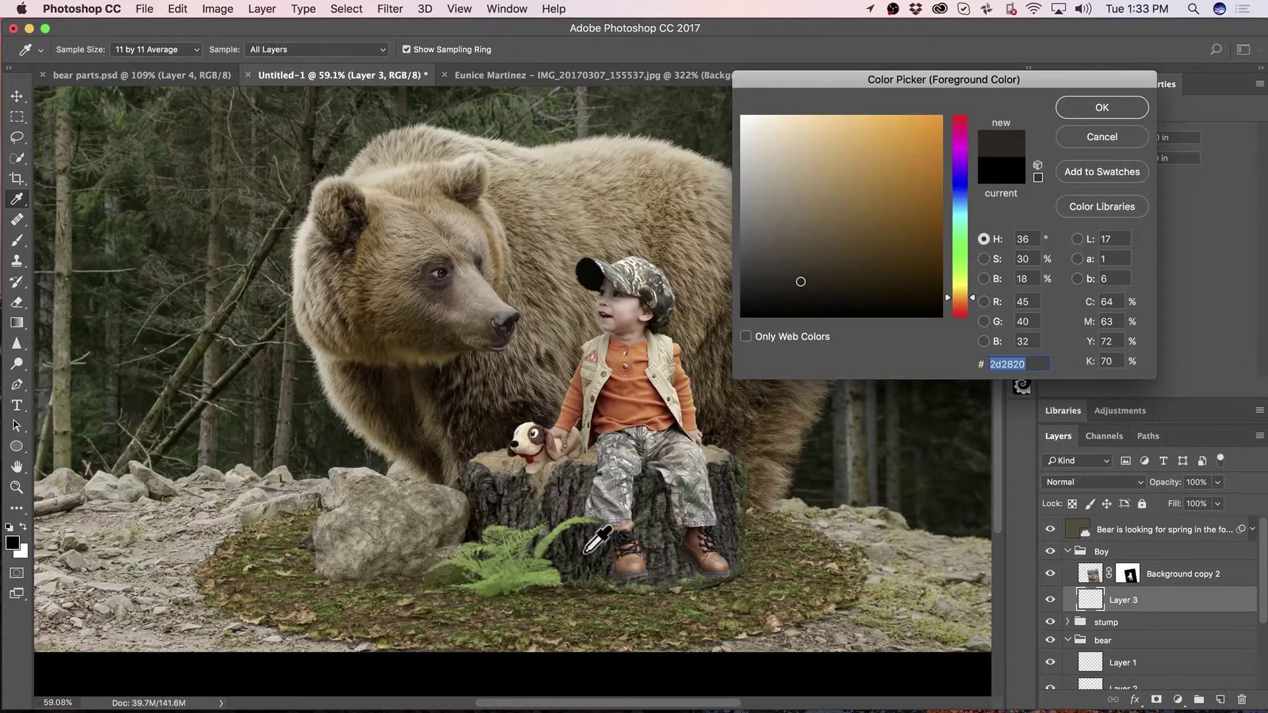
left_click(589, 549)
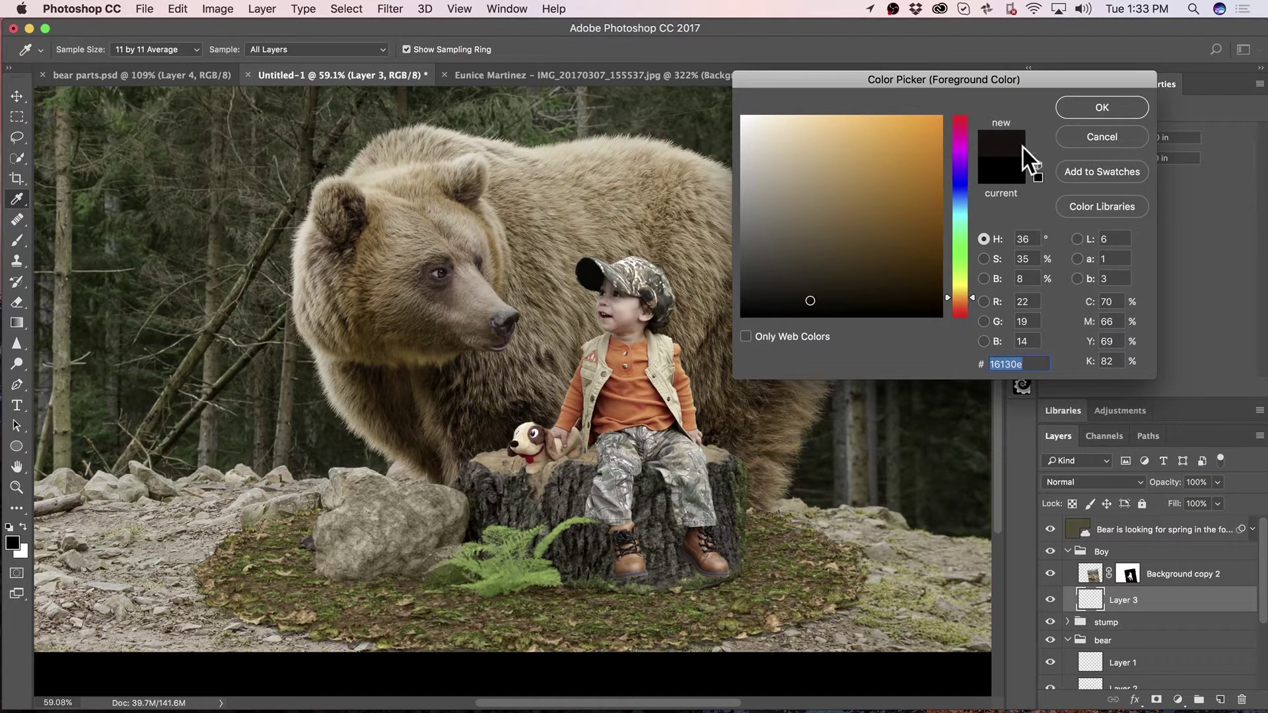
left_click(1100, 107)
- Paint a soft contact shadow on the stump beneath the toy dog and beside the boy's leg with a 45 px brush
key("b")
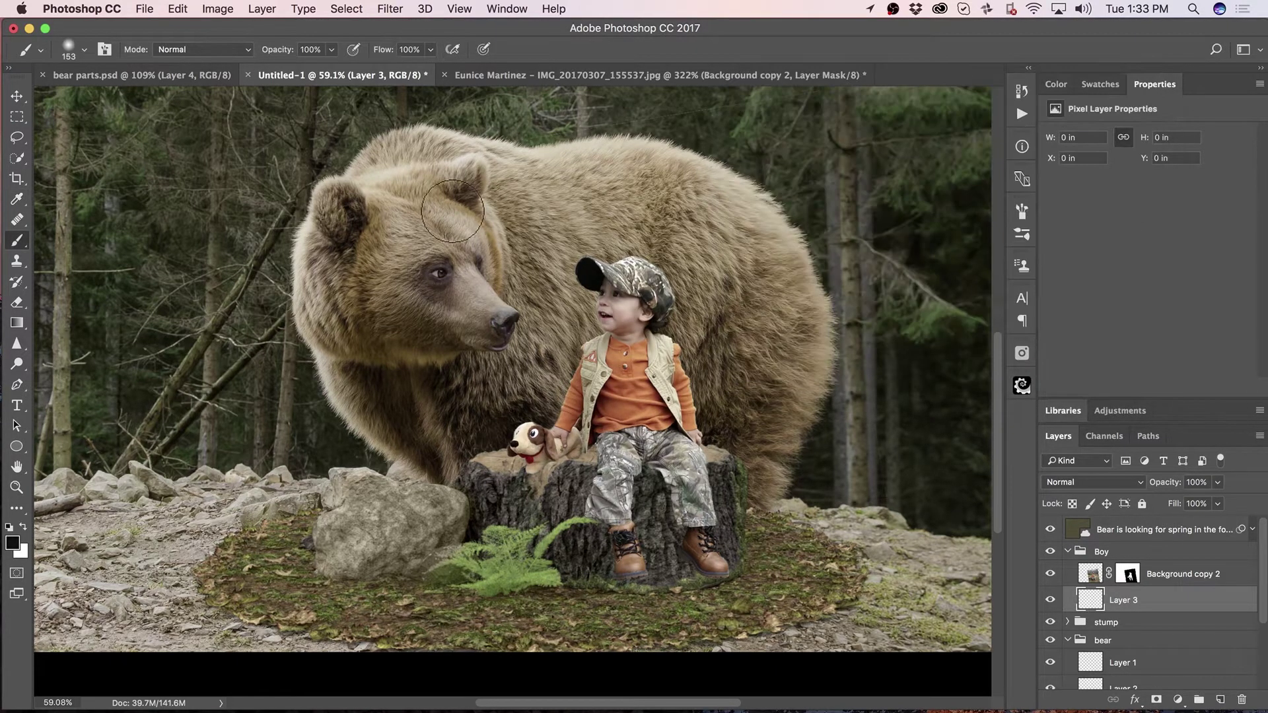
key("bracketleft")
key("z")
left_click_drag(652, 447, 665, 445)
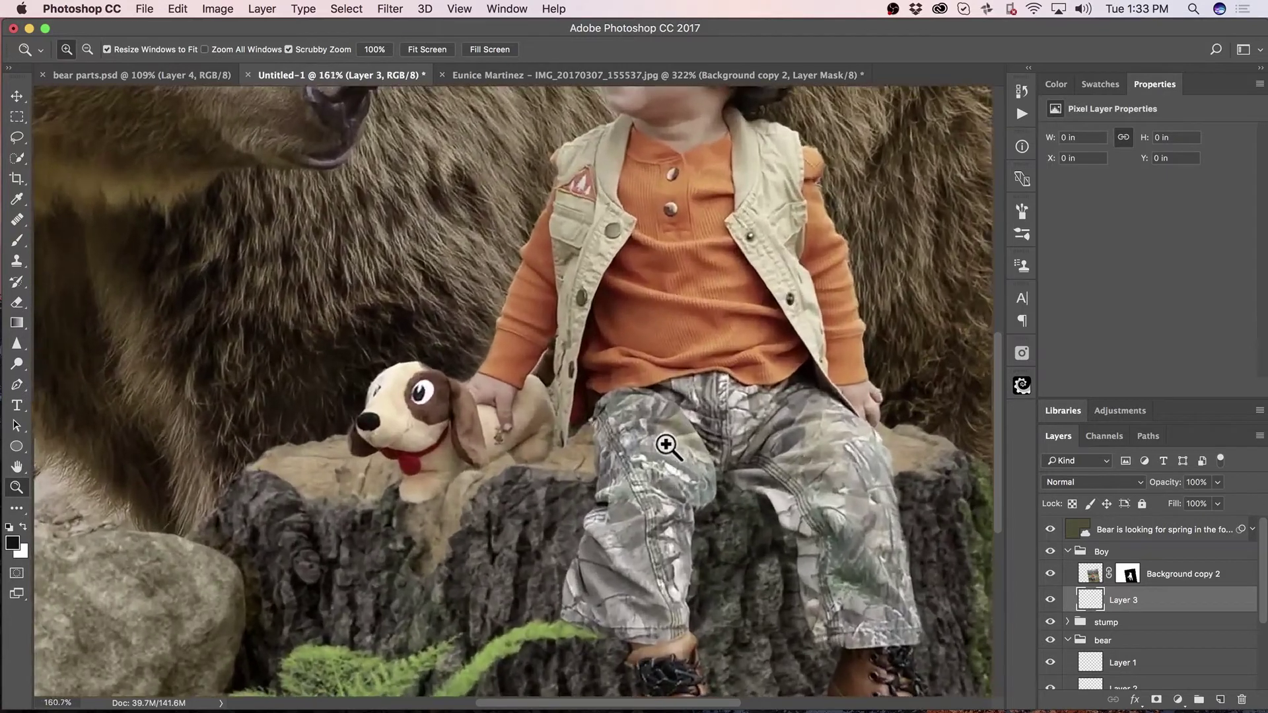
key("b")
mouse_move(578, 429)
left_mouse_down()
mouse_move(544, 455)
mouse_move(449, 472)
mouse_move(421, 499)
mouse_move(464, 463)
left_mouse_up()
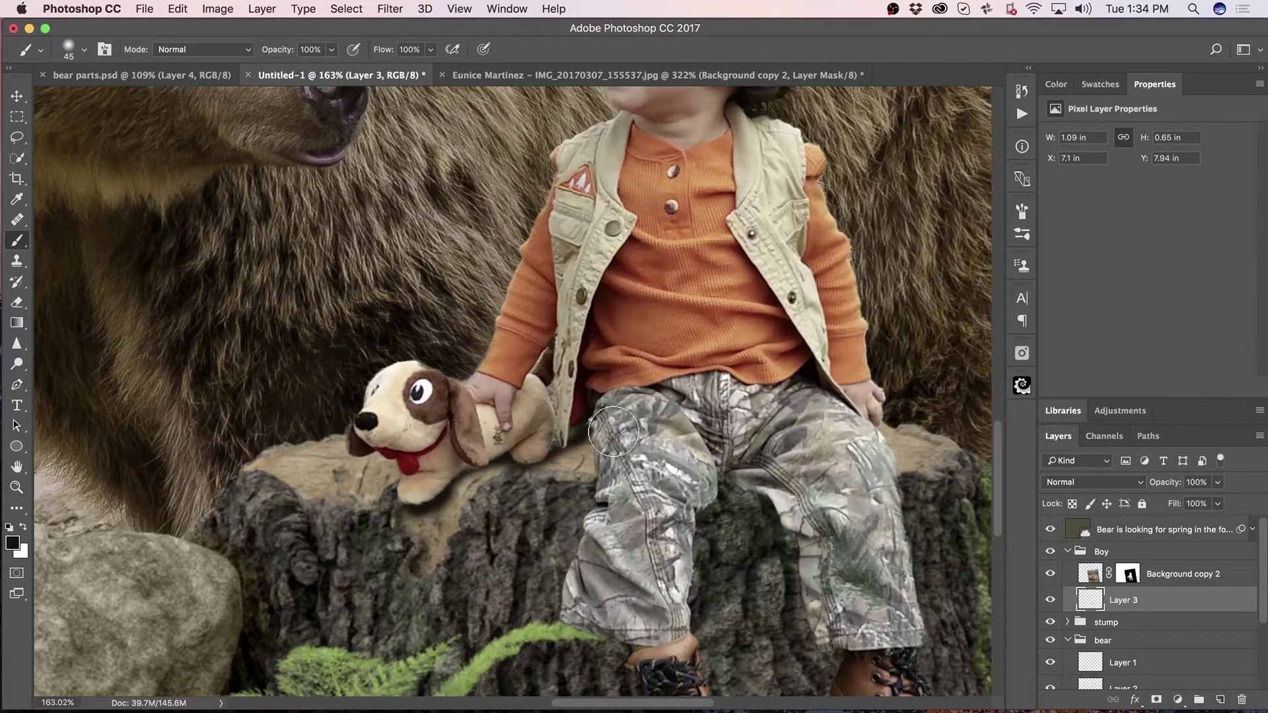
left_click_drag(608, 482, 606, 510)
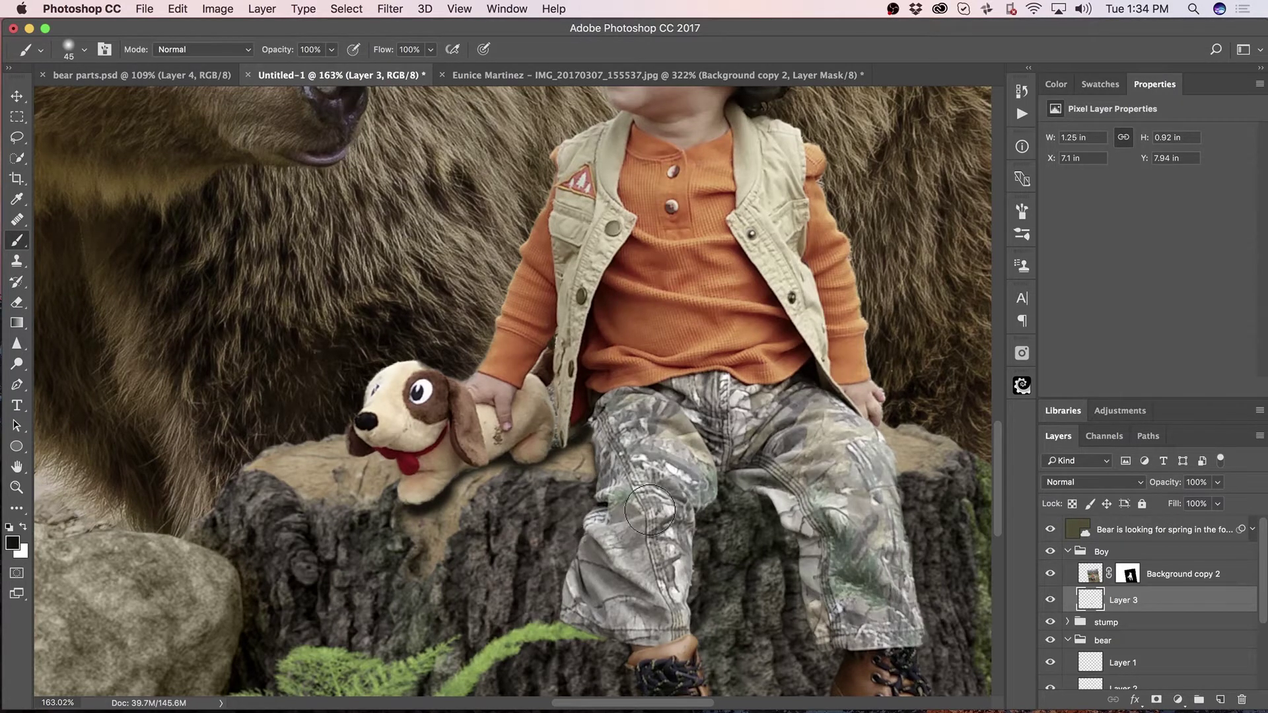
- Paint dark contact shadows under both boots and along the inner edges of the boy's trouser legs
scroll(650, 510, "down", 4)
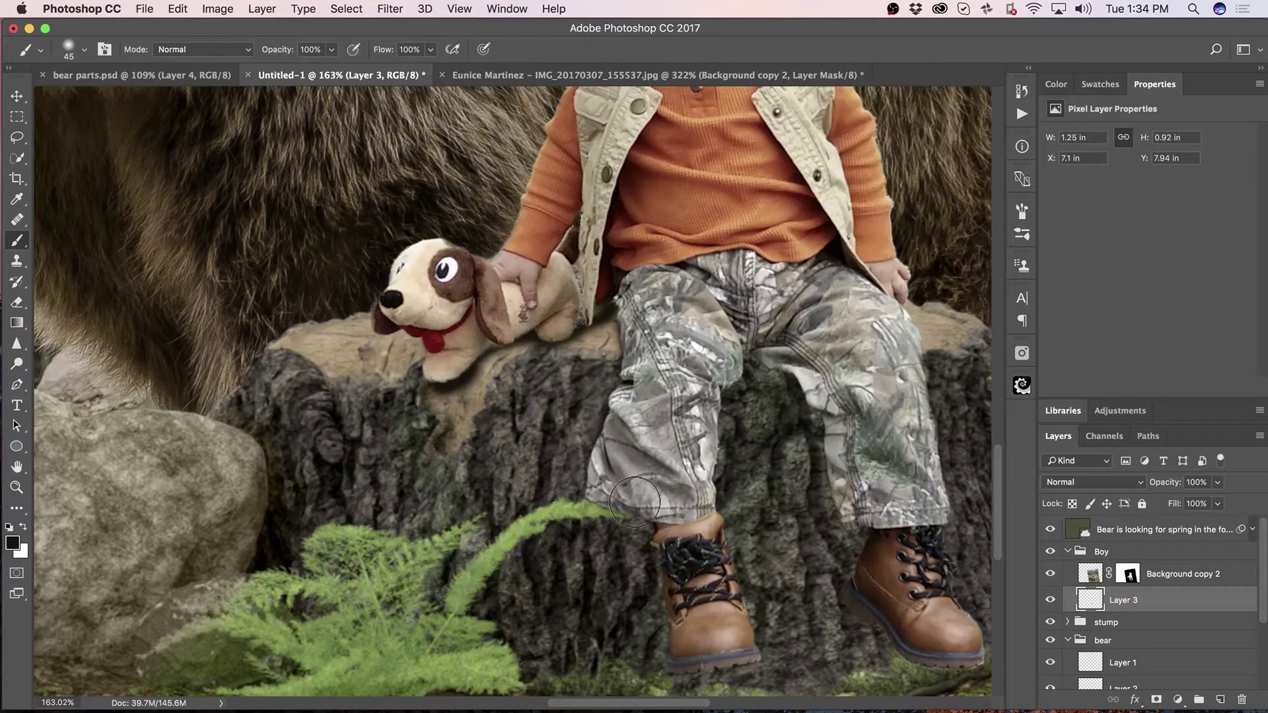
scroll(668, 489, "down", 4)
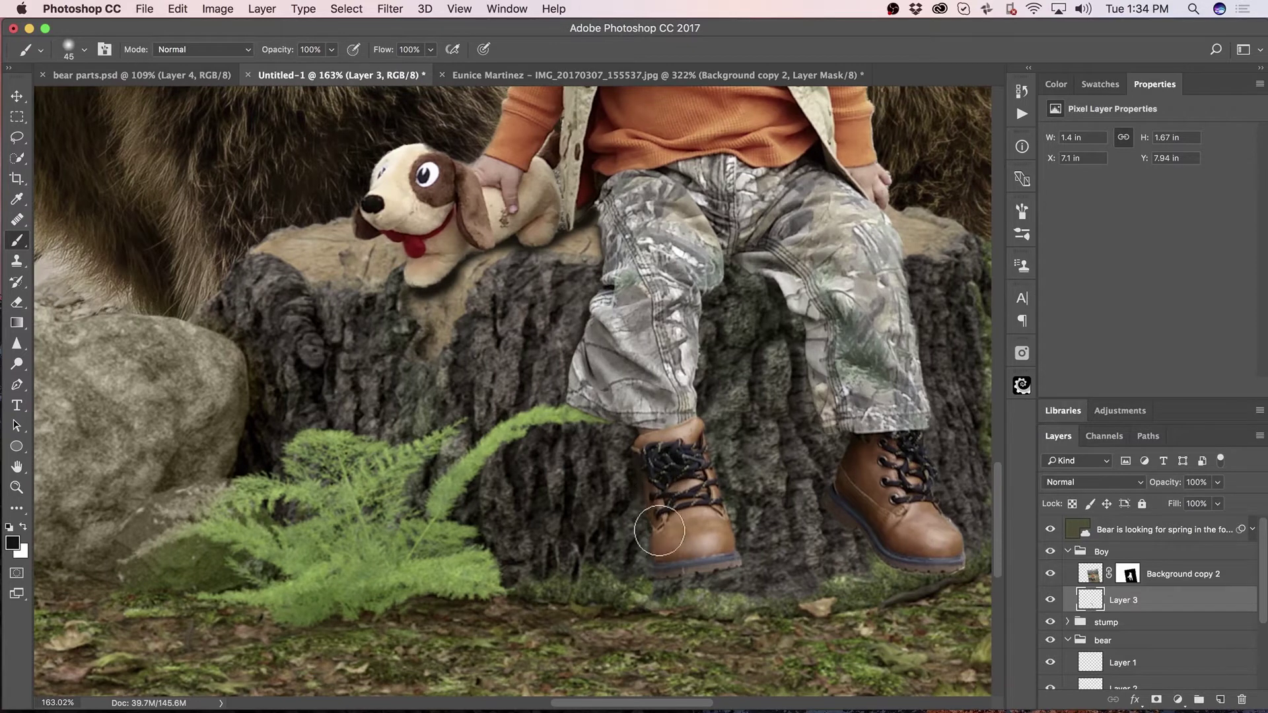
mouse_move(671, 567)
left_mouse_down()
mouse_move(718, 599)
mouse_move(747, 595)
mouse_move(716, 571)
left_mouse_up()
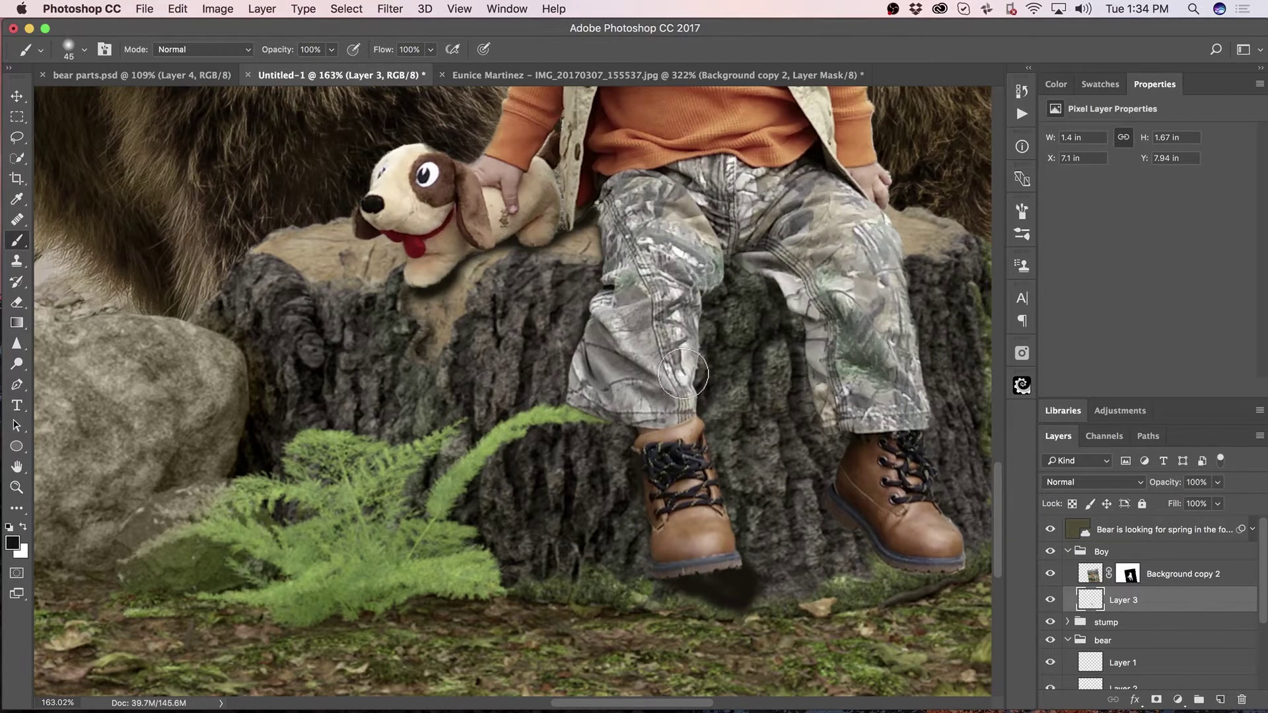
mouse_move(699, 330)
left_mouse_down()
mouse_move(707, 284)
mouse_move(736, 262)
mouse_move(723, 278)
mouse_move(769, 277)
mouse_move(743, 270)
mouse_move(684, 296)
left_mouse_up()
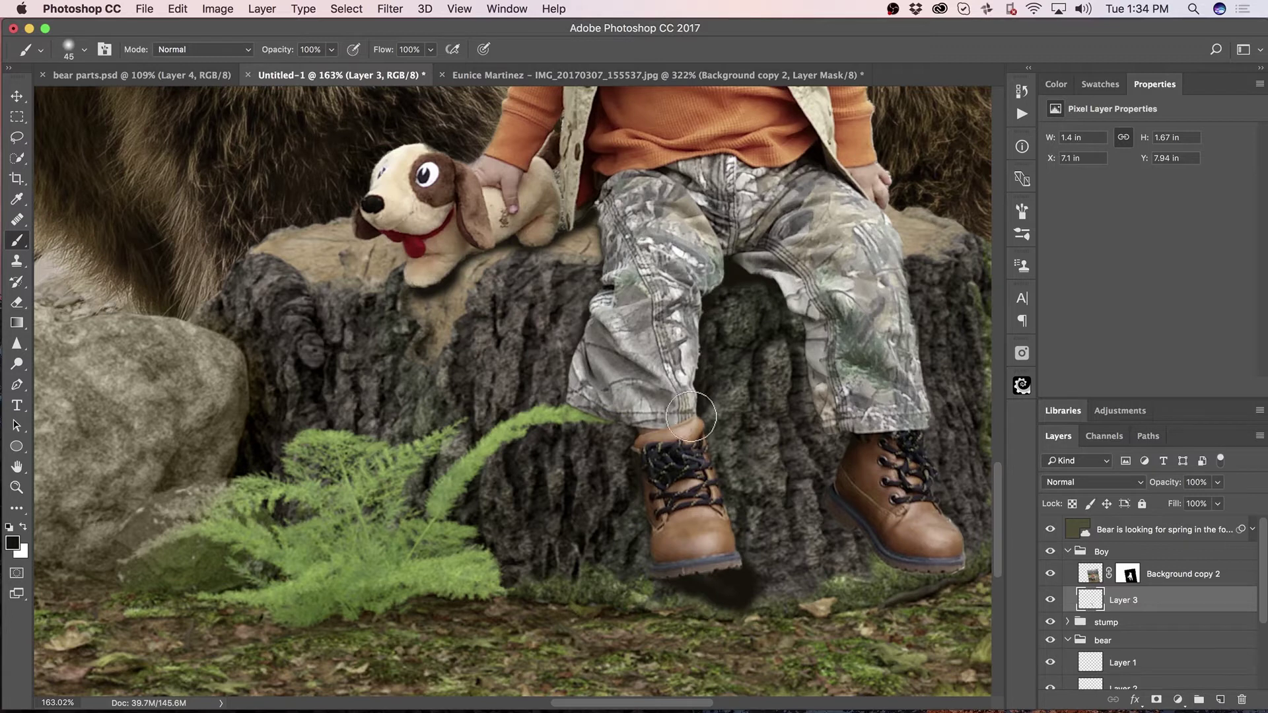
mouse_move(691, 417)
left_mouse_down()
mouse_move(710, 487)
mouse_move(712, 401)
left_mouse_up()
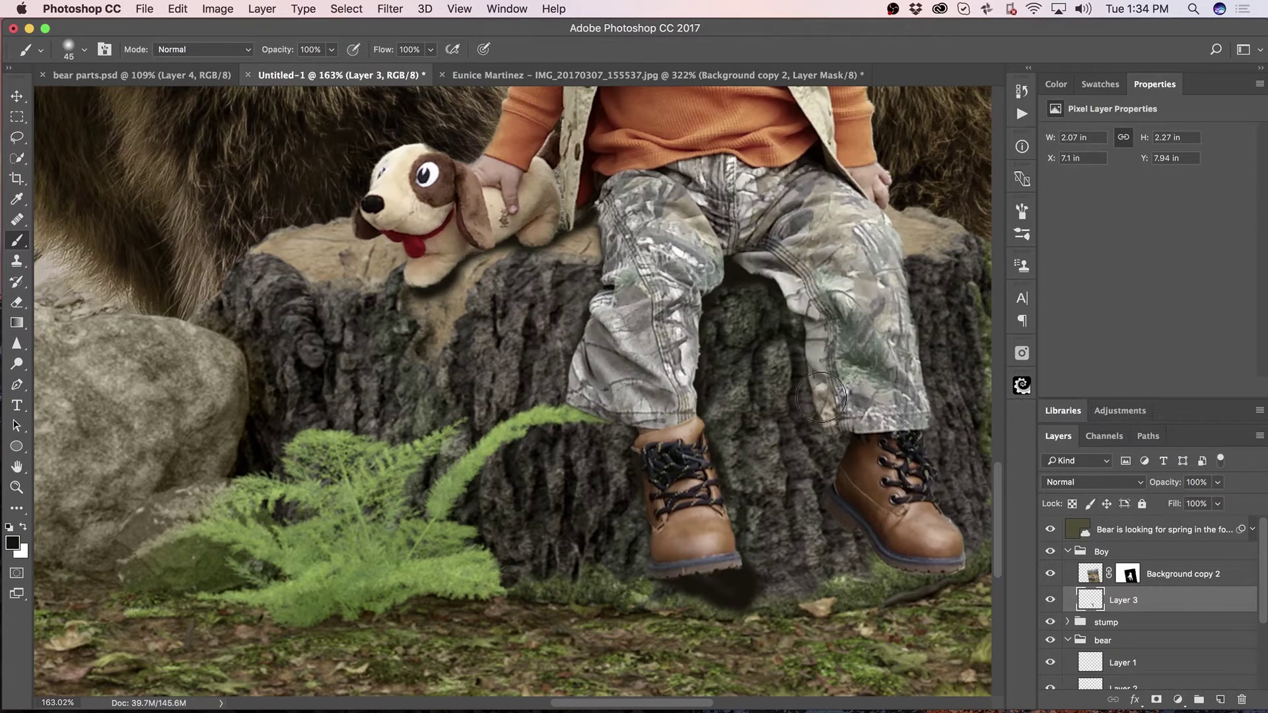
mouse_move(821, 398)
left_mouse_down()
mouse_move(847, 513)
mouse_move(886, 538)
mouse_move(858, 487)
mouse_move(759, 439)
mouse_move(799, 489)
mouse_move(825, 499)
mouse_move(767, 482)
mouse_move(801, 494)
mouse_move(814, 460)
mouse_move(784, 429)
mouse_move(474, 499)
left_mouse_up()
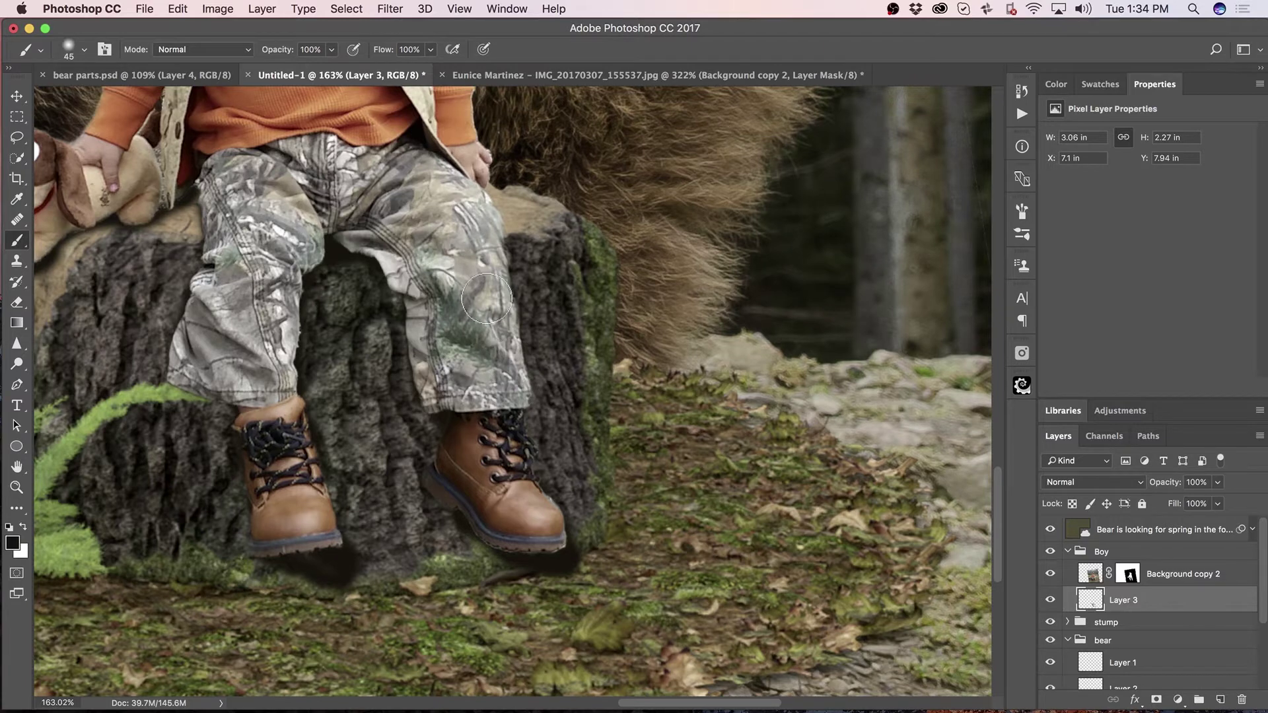
left_click_drag(482, 253, 461, 206)
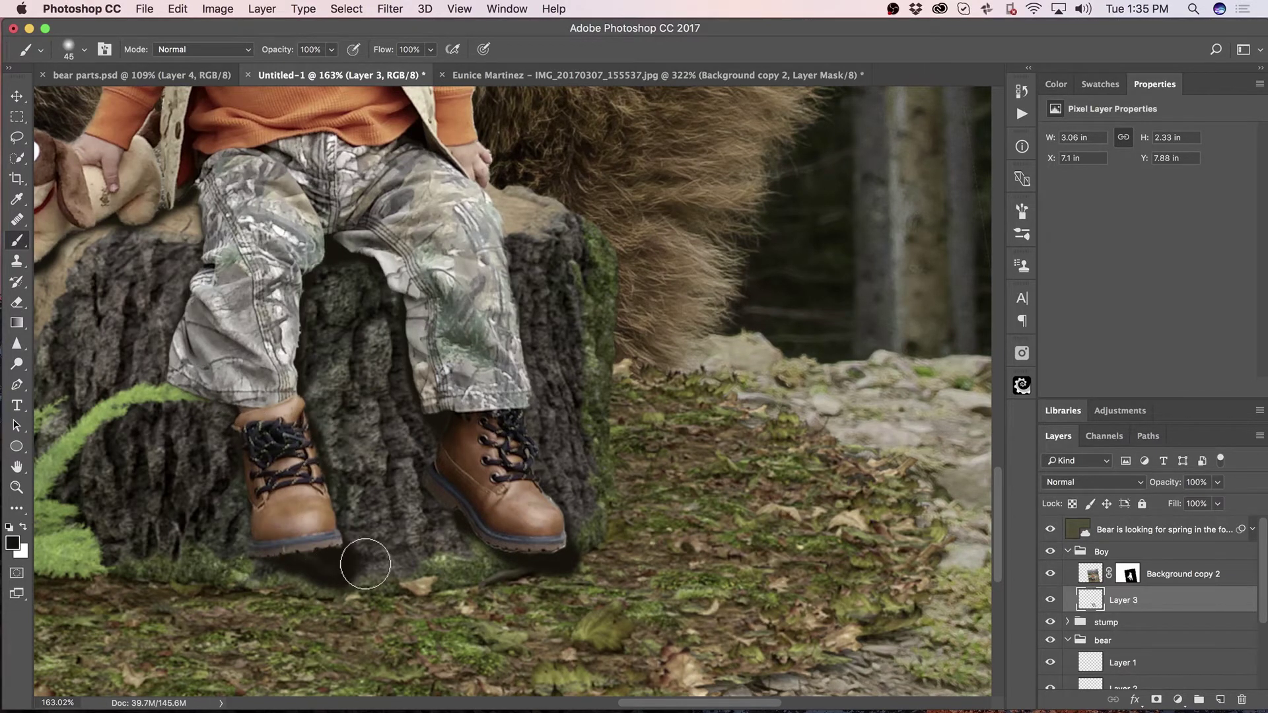
- Soften the shadows beneath the boots with a 90 px eraser and set the shadow layer's opacity to 83%
key("e")
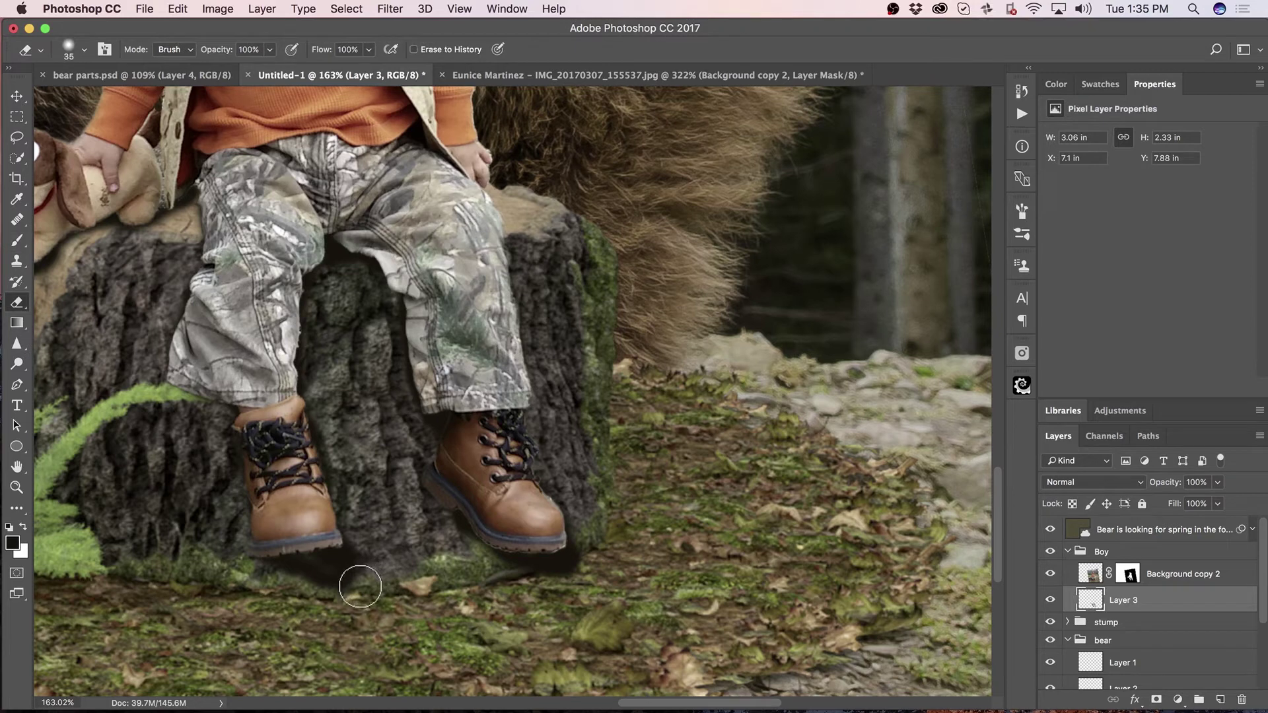
left_click_drag(356, 580, 390, 582)
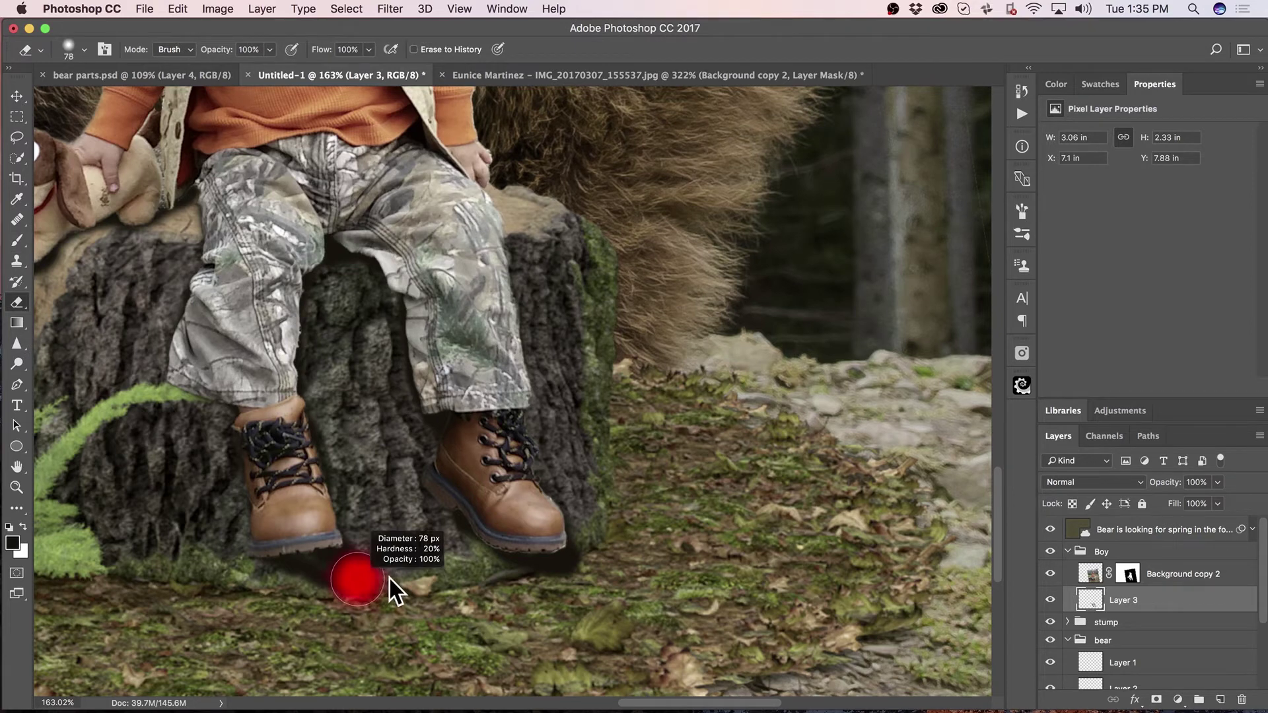
left_click_drag(386, 523, 390, 518)
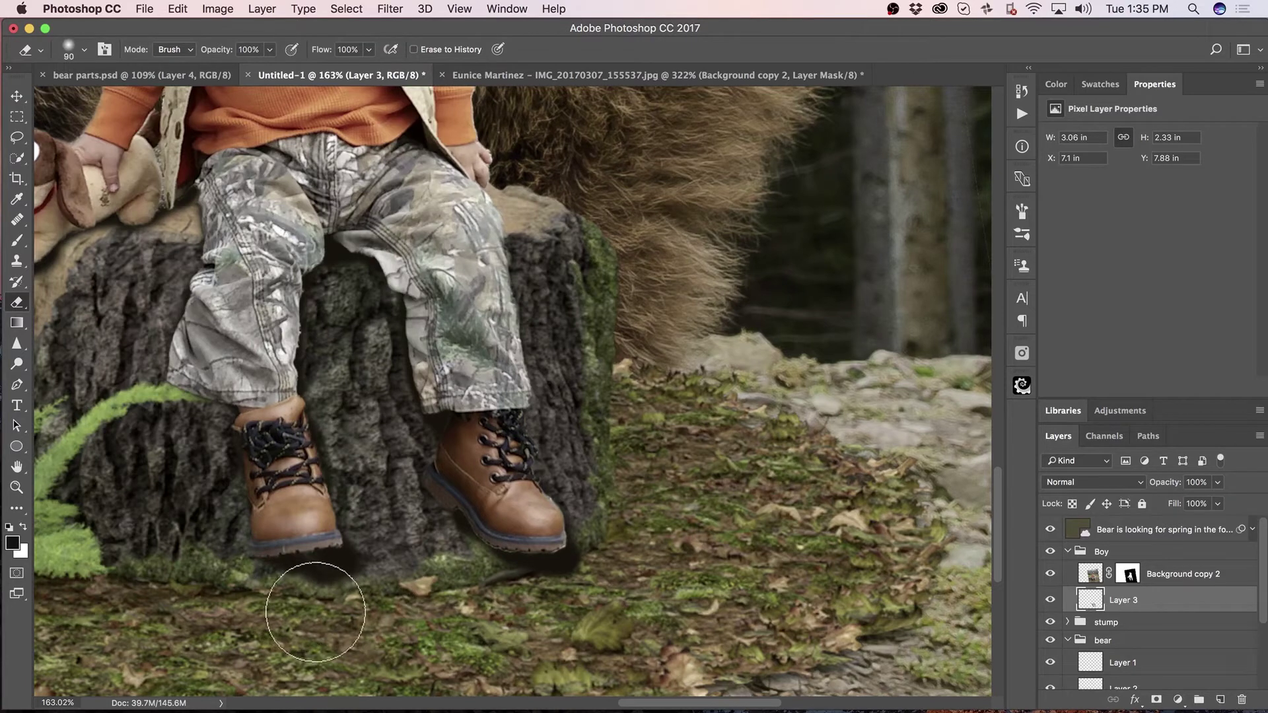
mouse_move(354, 581)
left_mouse_down()
mouse_move(284, 624)
mouse_move(388, 625)
mouse_move(330, 608)
mouse_move(495, 620)
mouse_move(542, 594)
mouse_move(564, 602)
left_mouse_up()
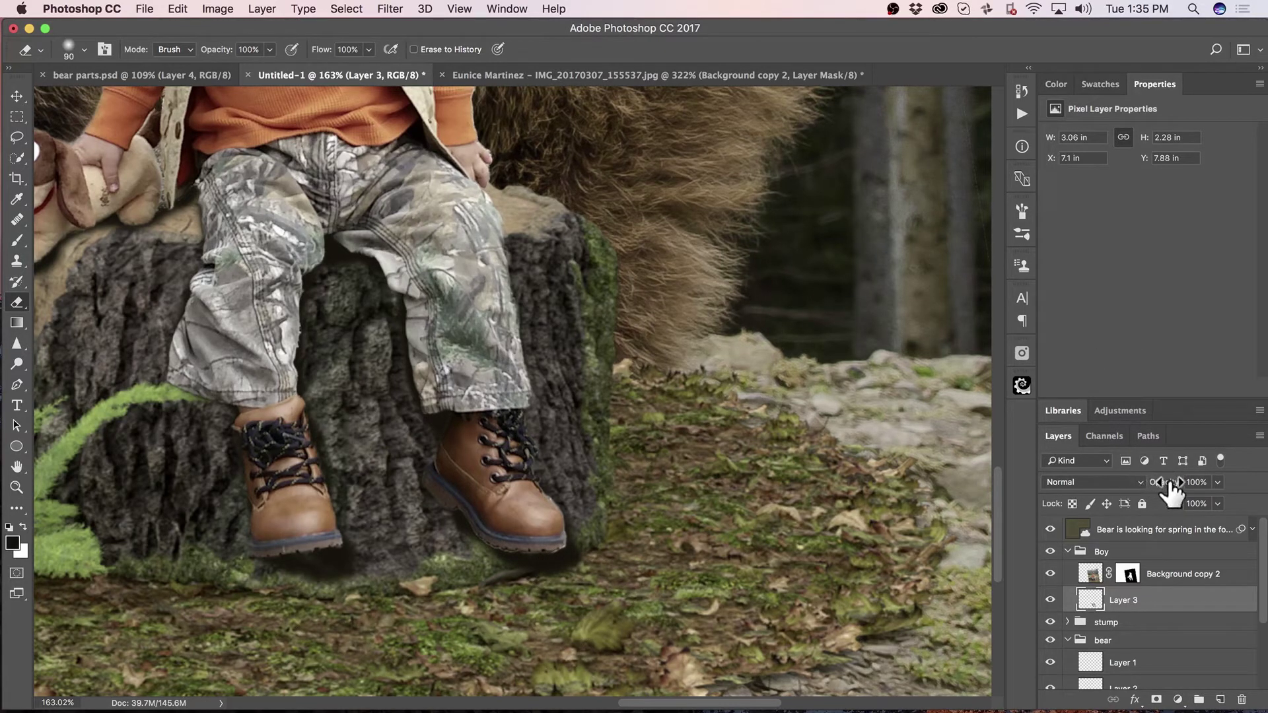
left_click_drag(1163, 487, 1158, 489)
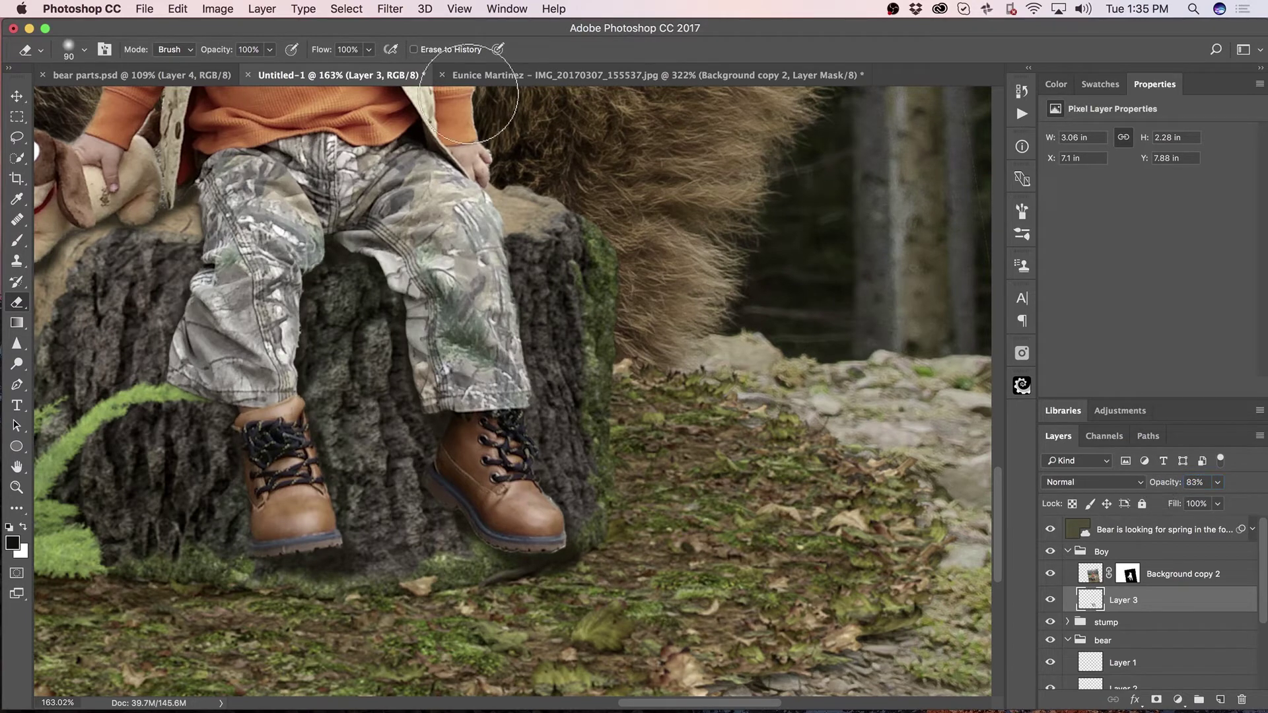
scroll(469, 347, "down", 5)
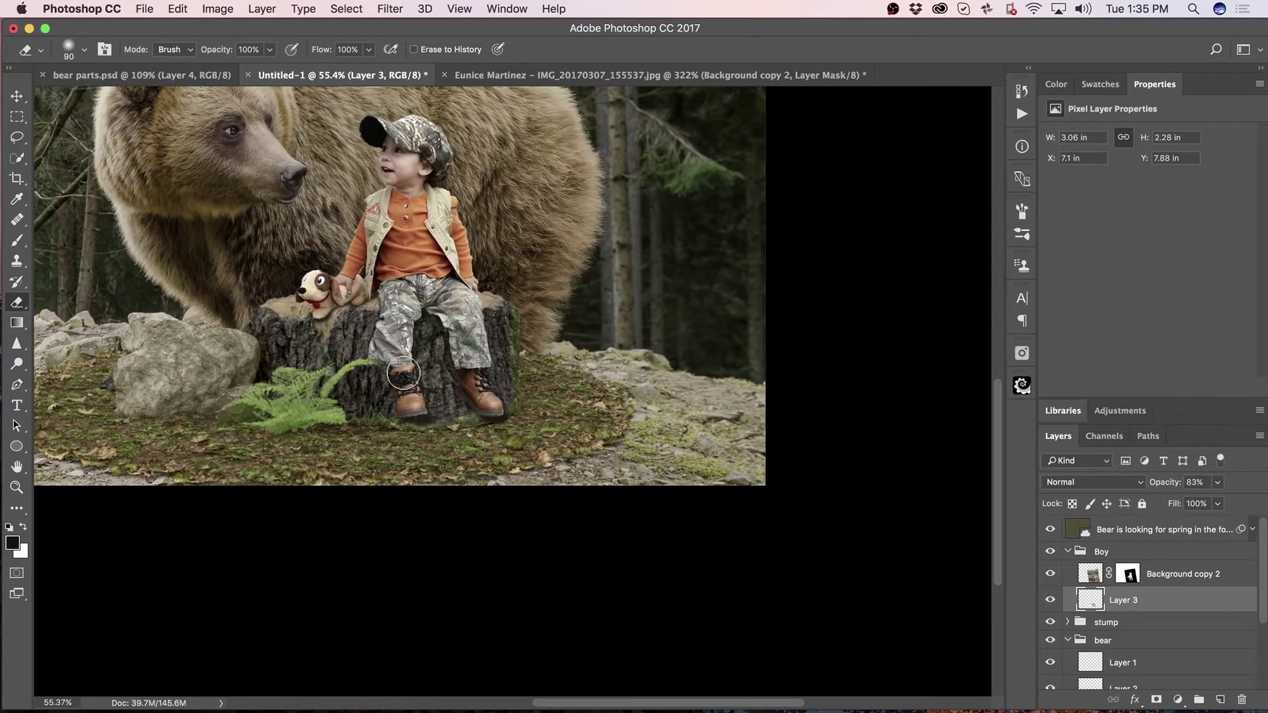
scroll(404, 374, "up", 4)
- Add a new layer named "ab shadow" above the painted shadow layer and rename the painted one "shad"
key("b")
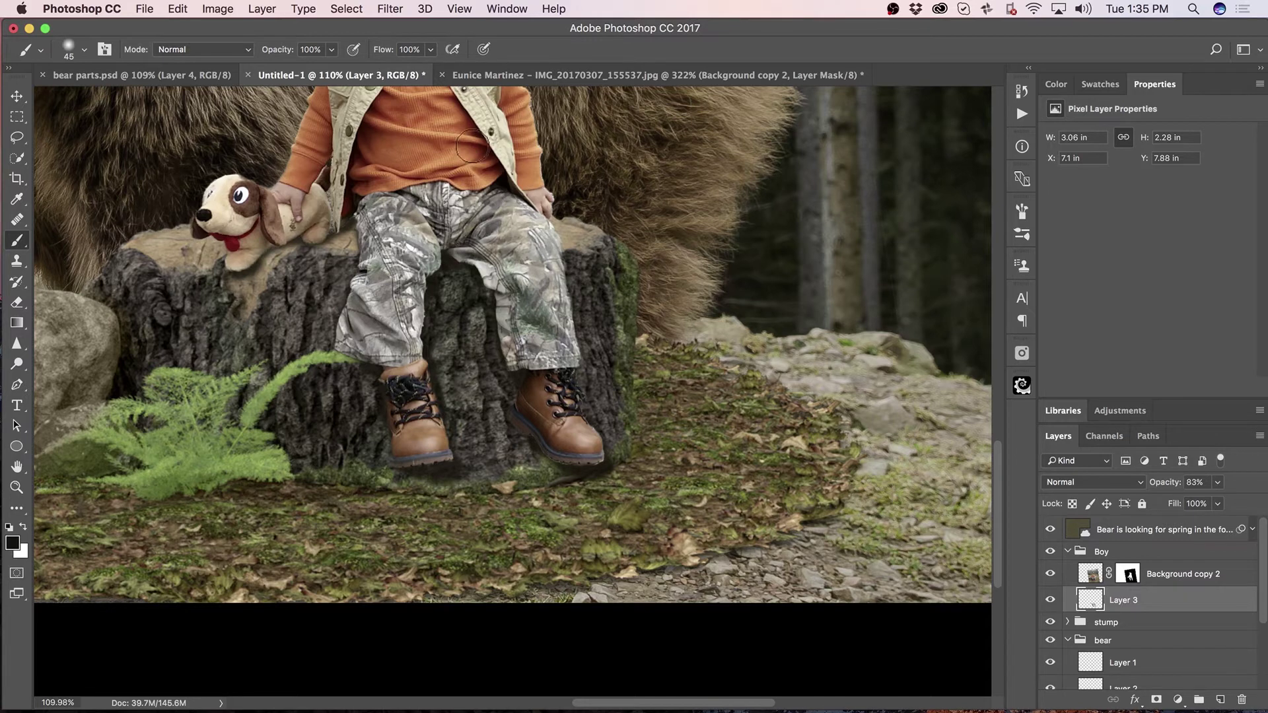
left_click(1220, 701)
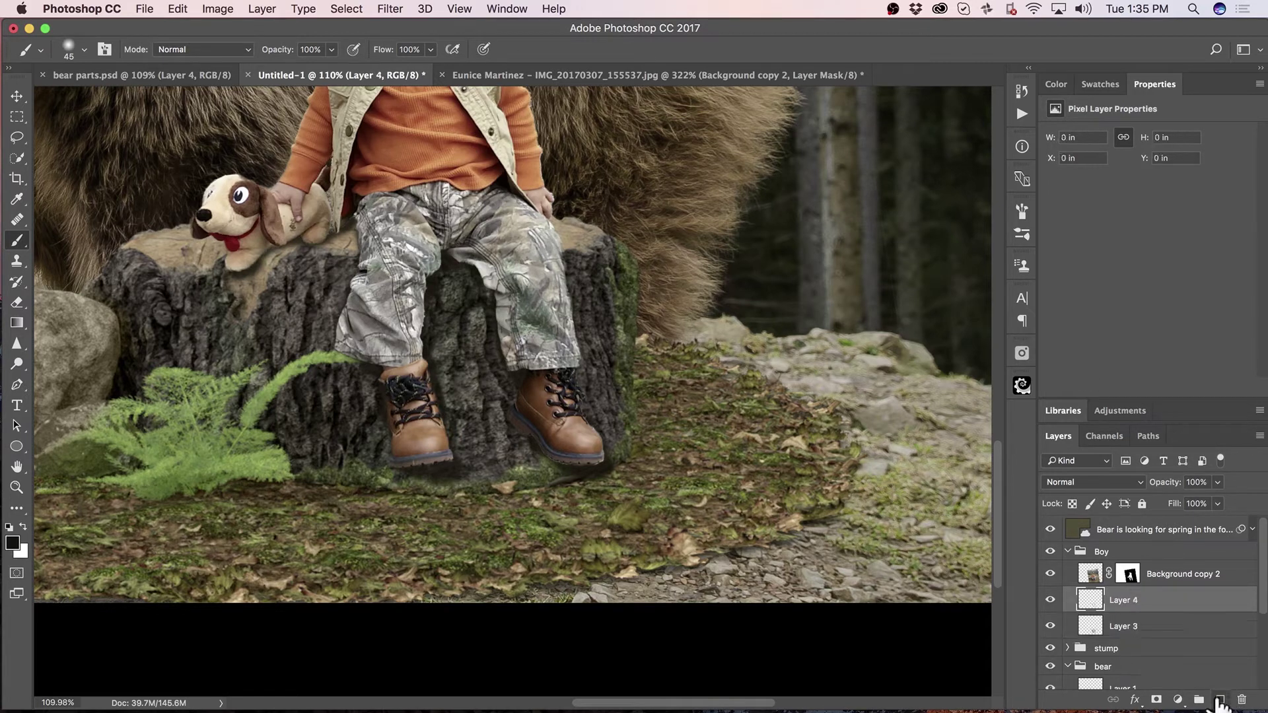
double_click(1126, 601)
type("ab shadow")
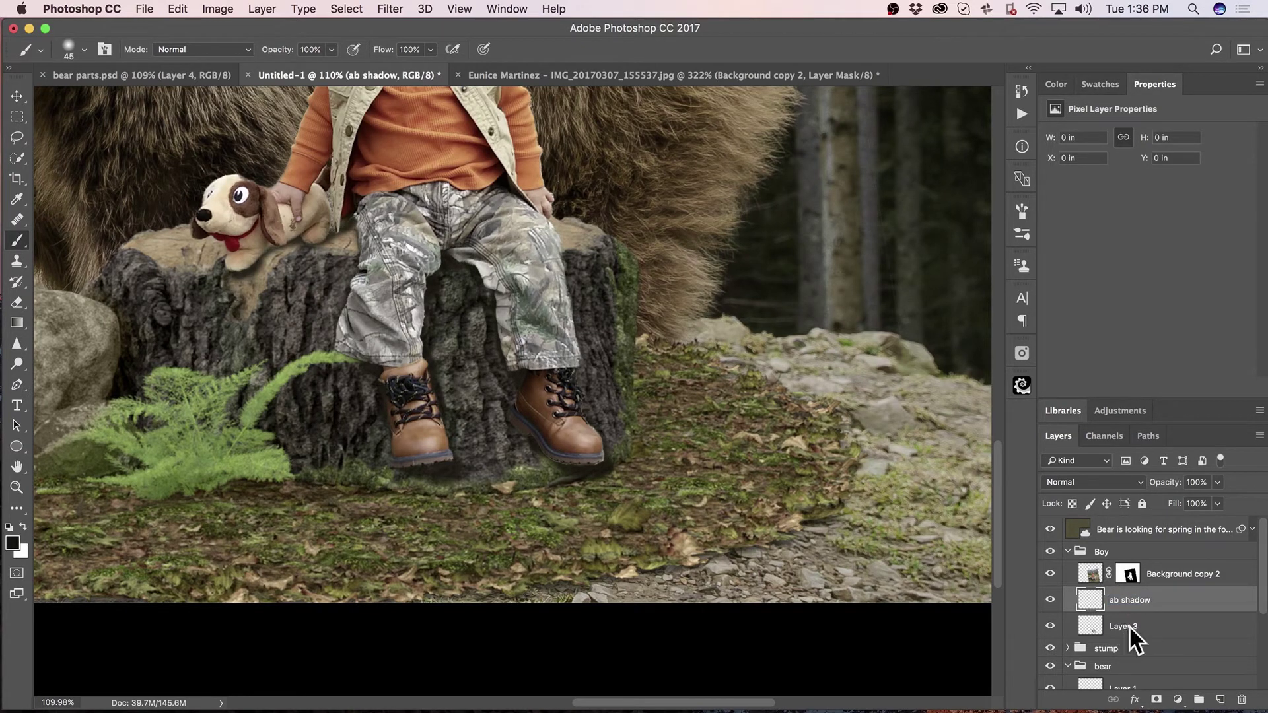
double_click(1128, 626)
type("shad")
key("Return")
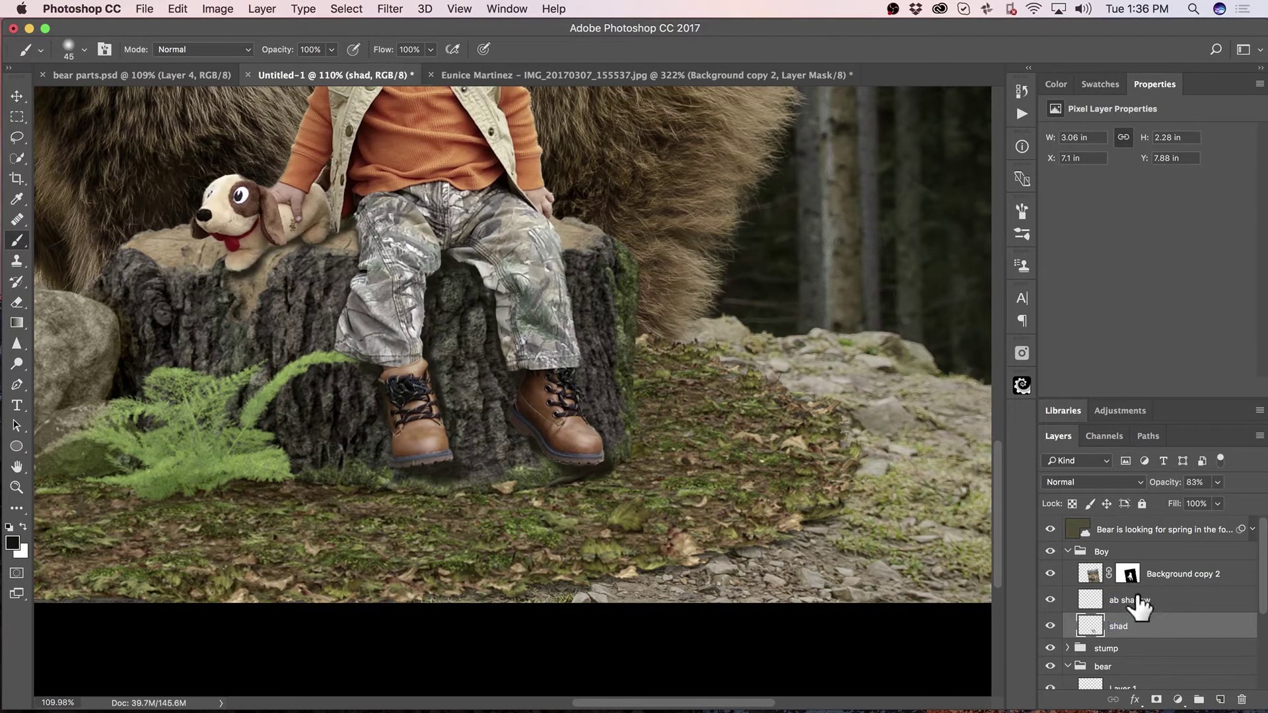
- Paint a soft ambient shadow on the "ab shadow" layer over the stump around the boy's legs and boots, using a 150 px brush at 30% opacity
left_click(1089, 599)
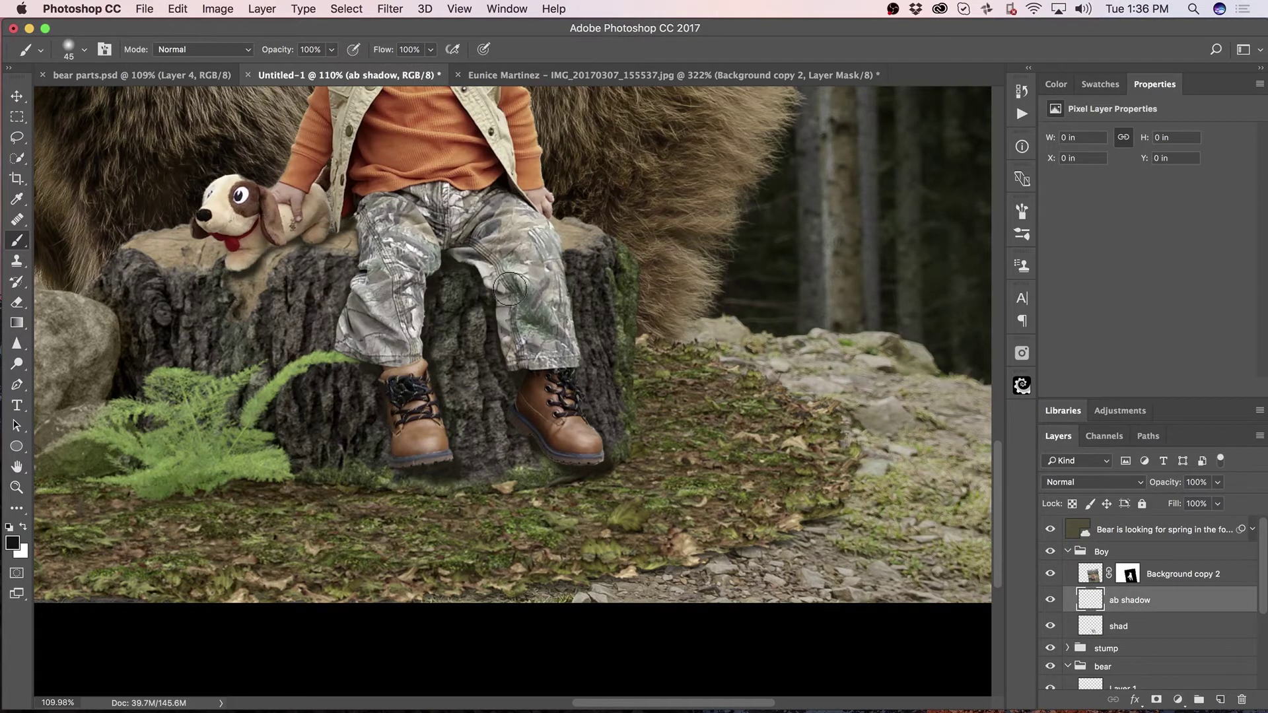
key("bracketright")
key("bracketright")
key("bracketright")
key("bracketright")
key("bracketright")
key("bracketright")
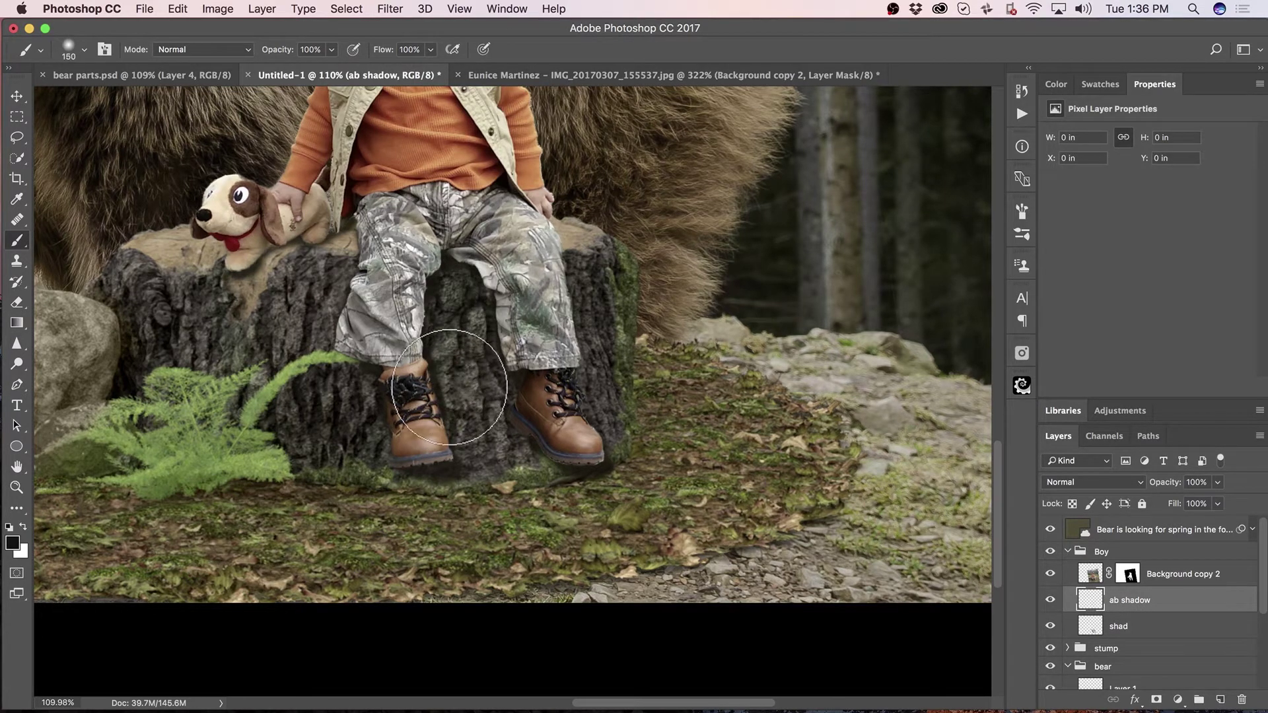
key("3")
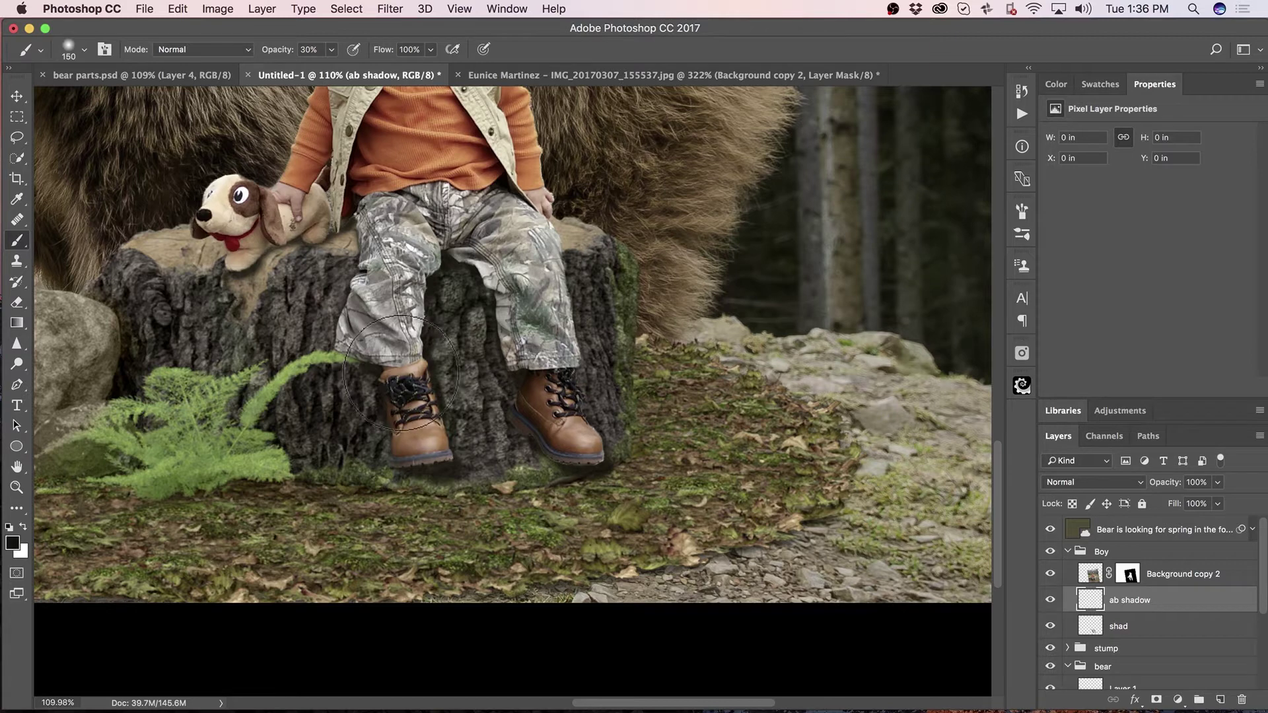
mouse_move(445, 366)
left_mouse_down()
mouse_move(501, 430)
mouse_move(531, 490)
left_mouse_up()
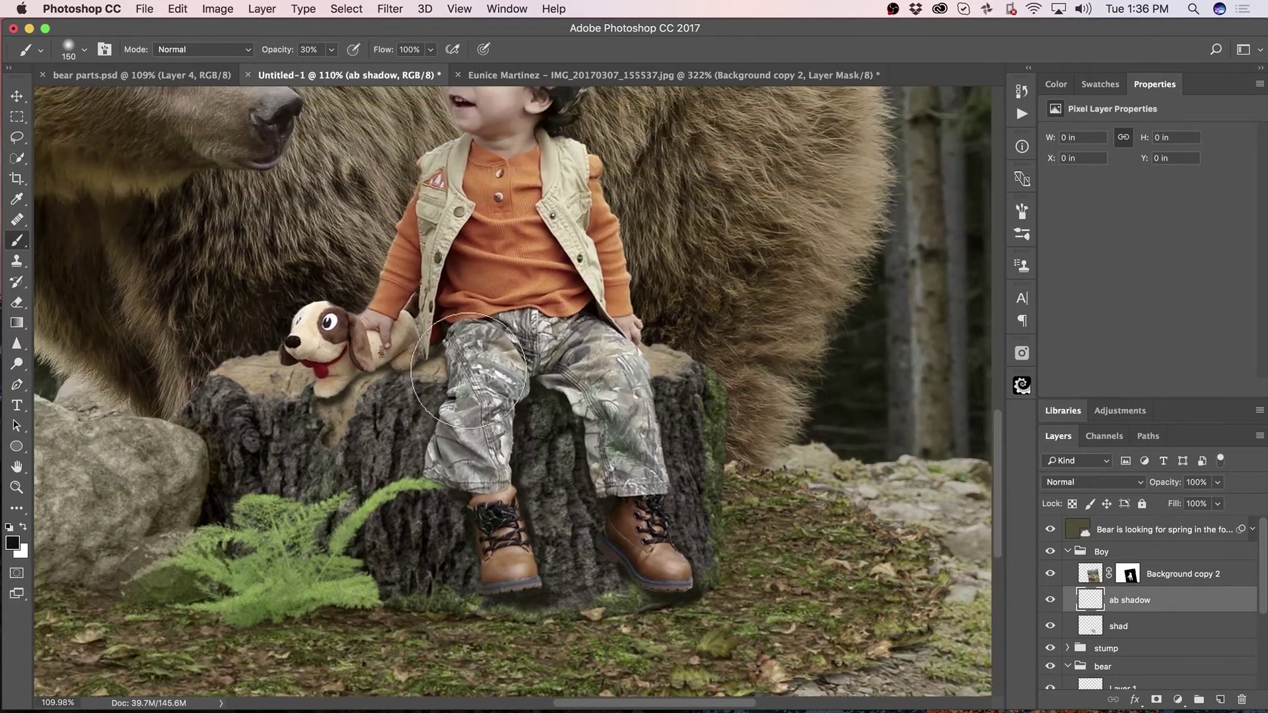
mouse_move(419, 353)
left_mouse_down()
mouse_move(371, 366)
mouse_move(502, 362)
mouse_move(493, 370)
mouse_move(544, 398)
mouse_move(544, 459)
mouse_move(531, 450)
mouse_move(536, 577)
mouse_move(631, 458)
mouse_move(634, 389)
mouse_move(644, 497)
mouse_move(661, 527)
mouse_move(667, 497)
mouse_move(679, 585)
left_mouse_up()
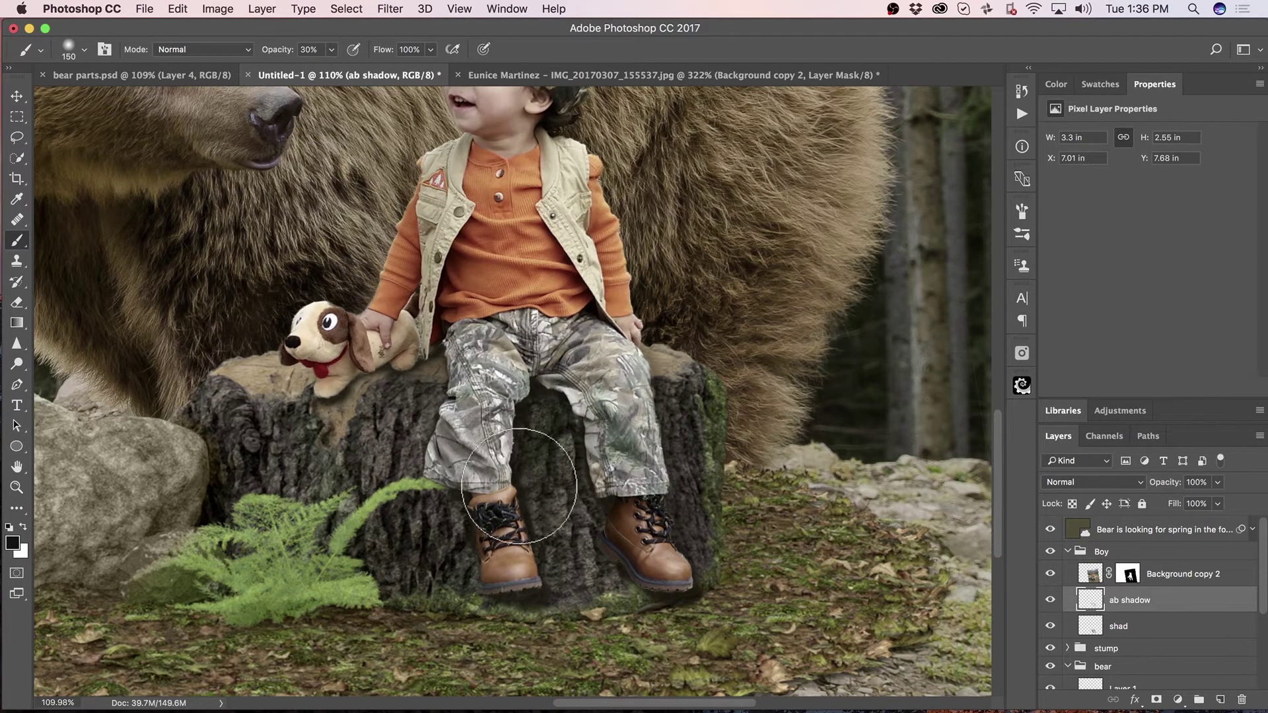
mouse_move(525, 611)
left_mouse_down()
mouse_move(536, 620)
mouse_move(580, 580)
left_mouse_up()
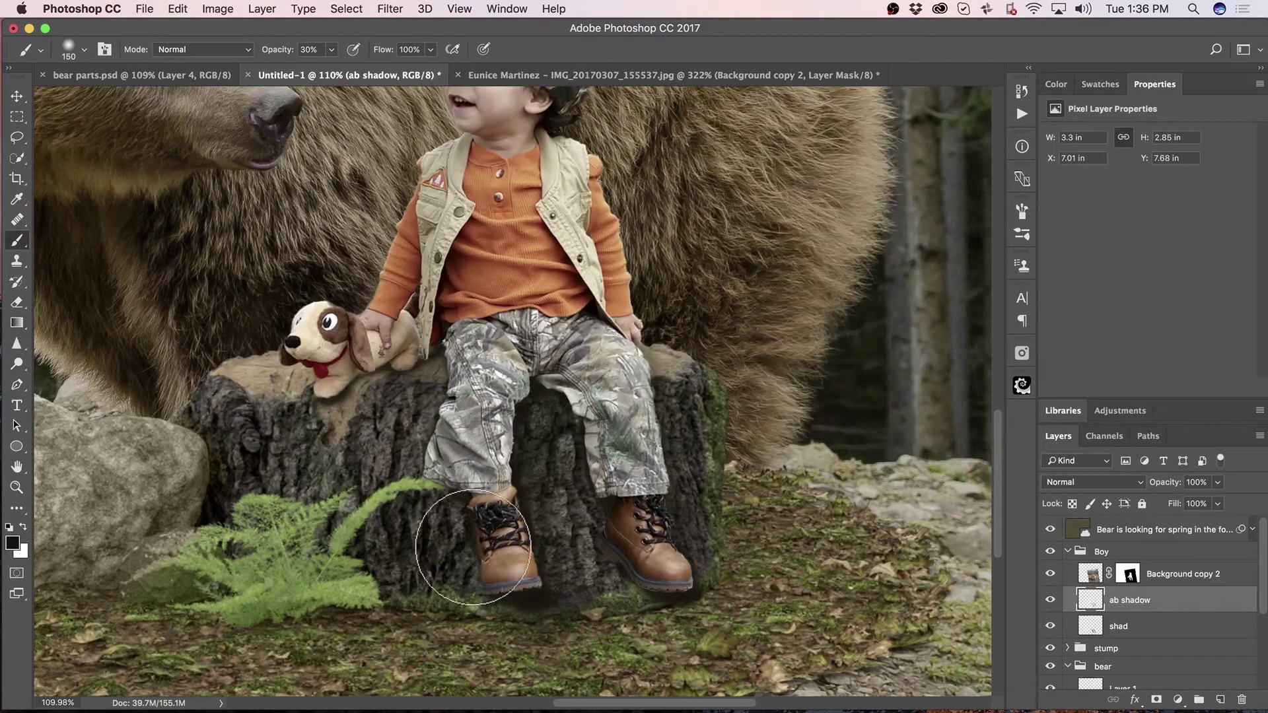
left_click_drag(398, 374, 339, 390)
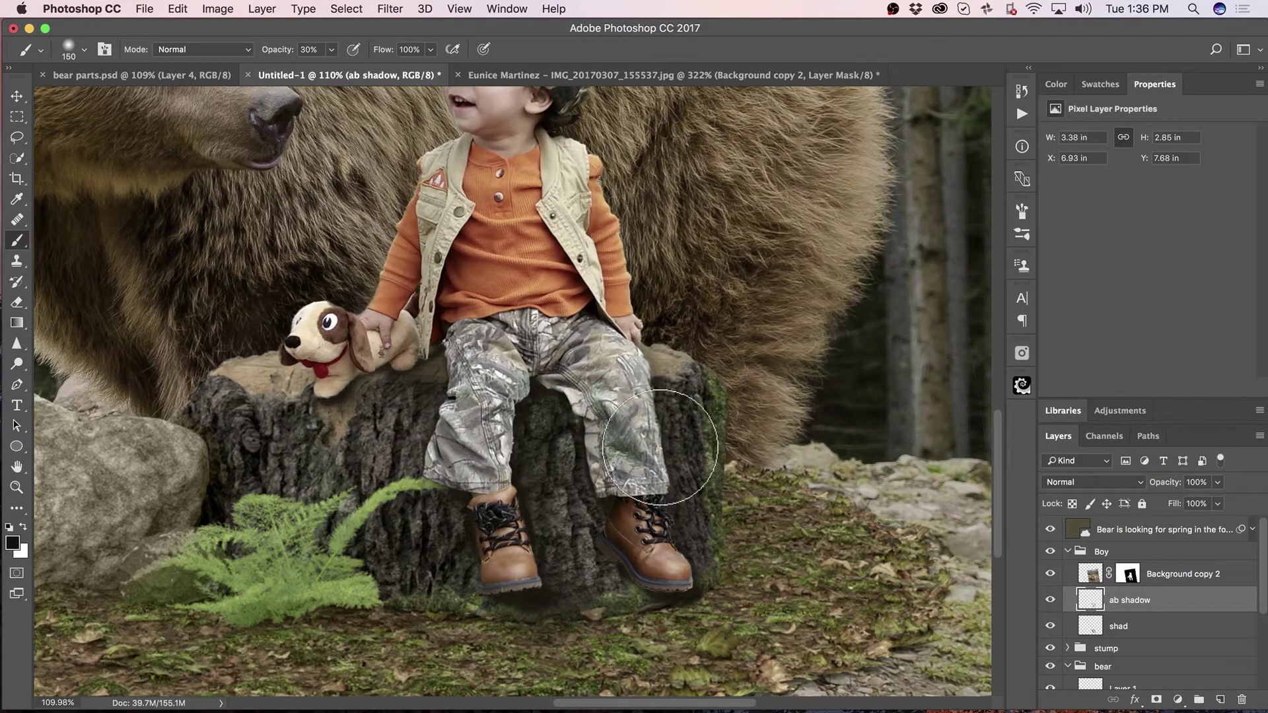
mouse_move(620, 441)
left_mouse_down()
mouse_move(643, 370)
mouse_move(634, 473)
left_mouse_up()
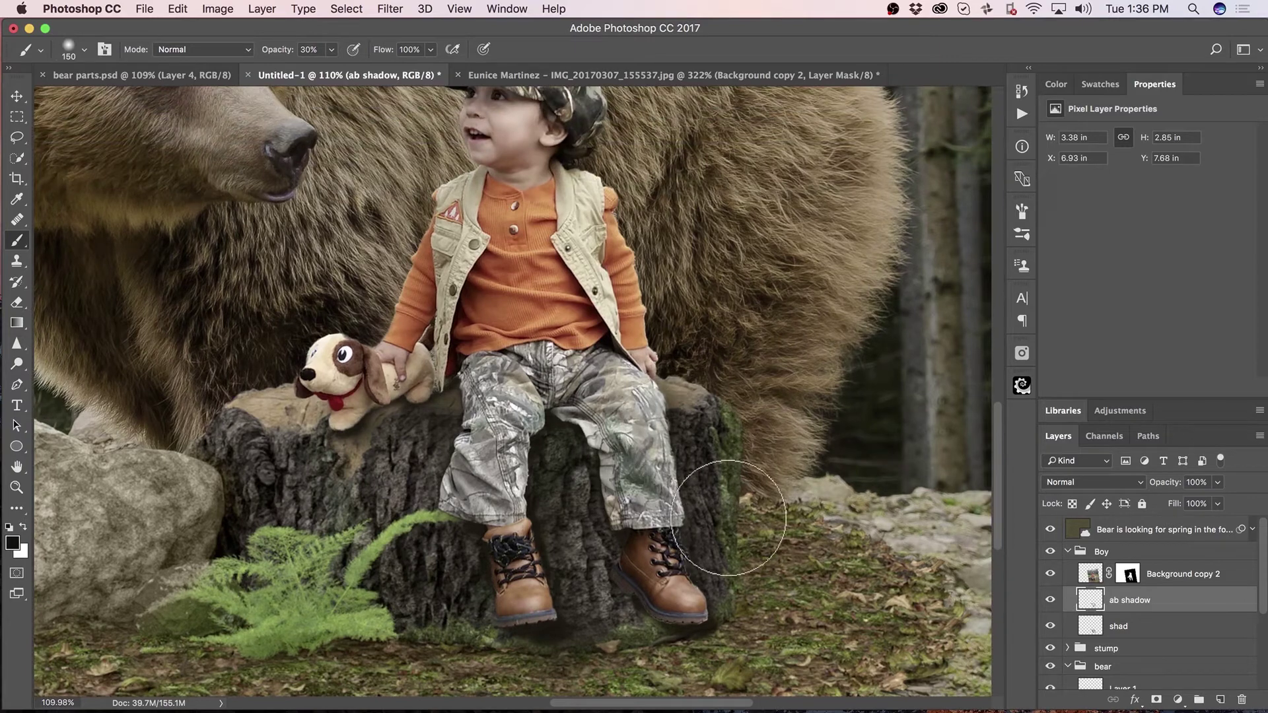
- Paint a broad soft shadow down the stump's shaded edge and across the leafy ground beside the boy's outer boot
mouse_move(735, 498)
left_mouse_down()
mouse_move(726, 535)
mouse_move(702, 356)
mouse_move(646, 311)
left_mouse_up()
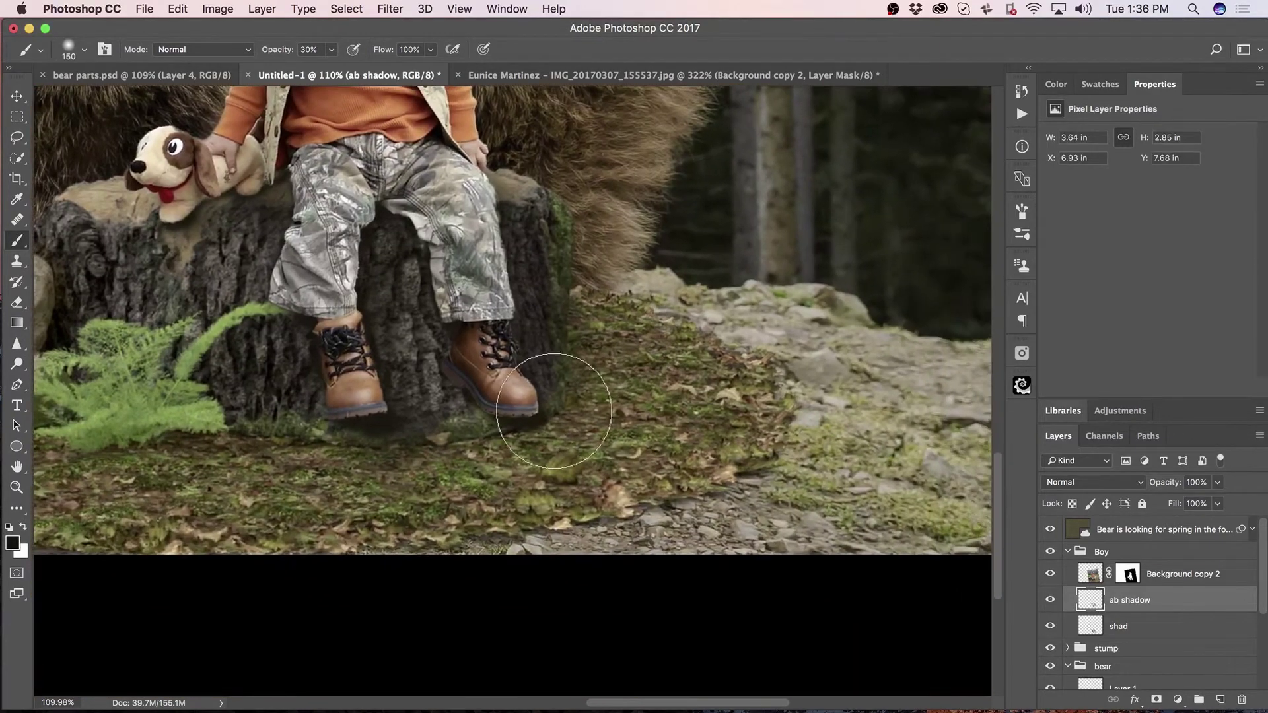
mouse_move(537, 396)
left_mouse_down()
mouse_move(641, 413)
mouse_move(628, 383)
mouse_move(727, 462)
left_mouse_up()
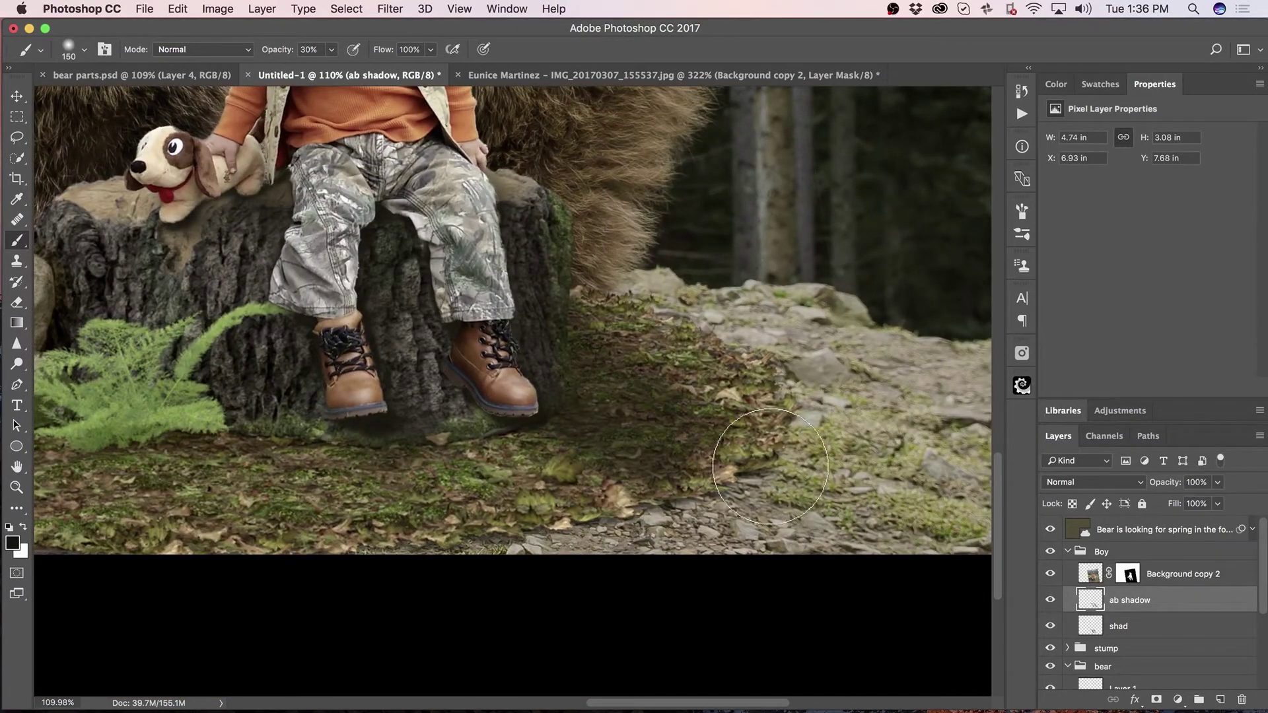
left_click_drag(645, 453, 746, 435)
mouse_move(634, 368)
left_mouse_down()
mouse_move(693, 396)
mouse_move(661, 383)
left_mouse_up()
left_click_drag(714, 387, 786, 482)
left_click_drag(601, 432, 853, 448)
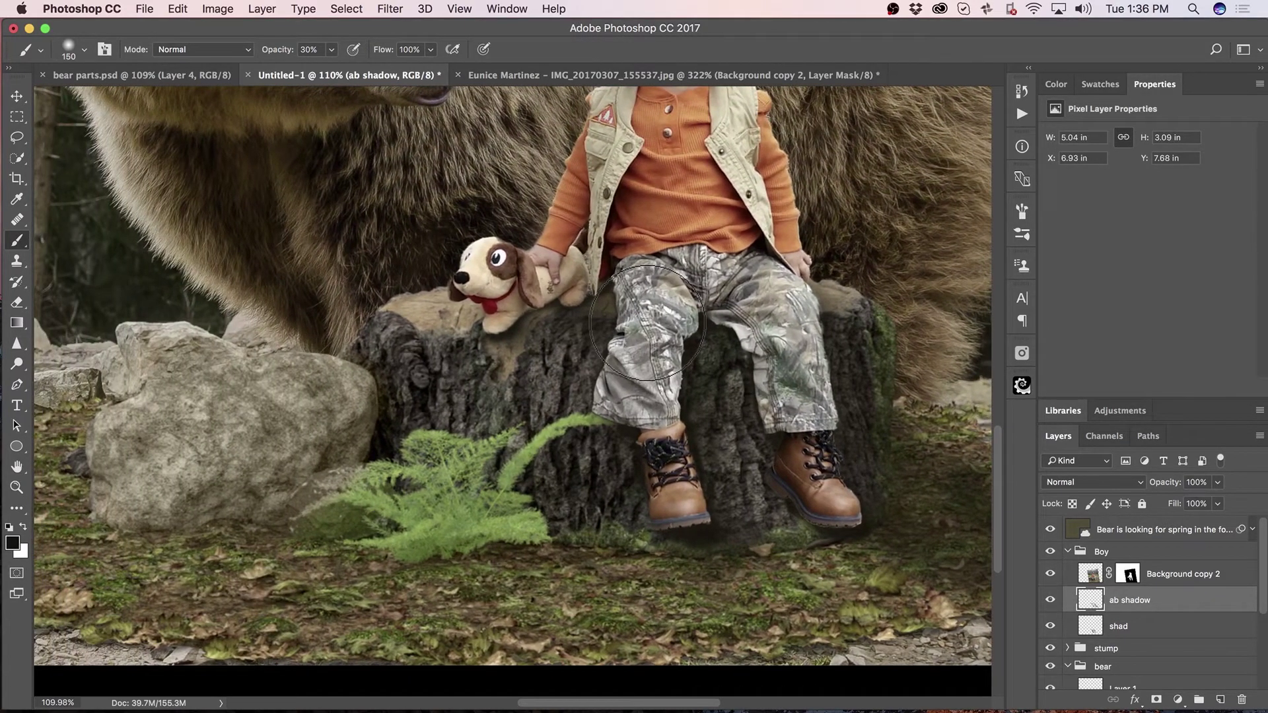
left_click_drag(518, 310, 434, 340)
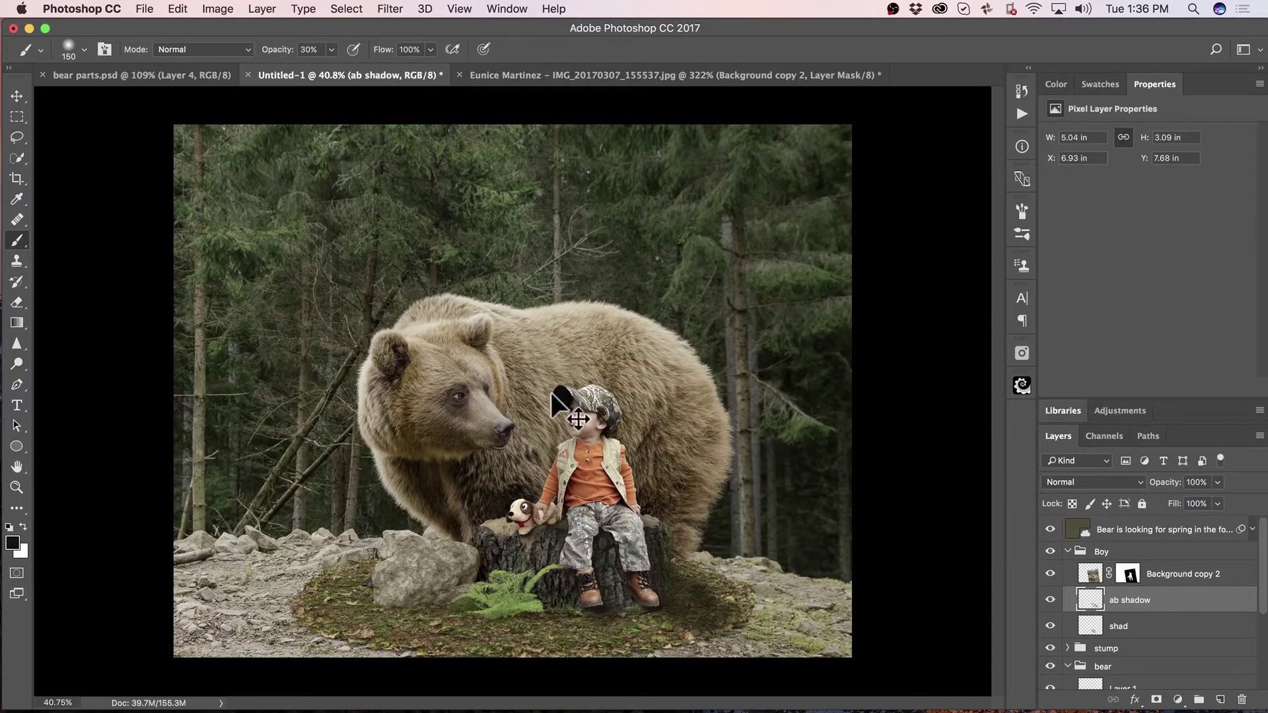
left_click_drag(743, 595, 699, 576)
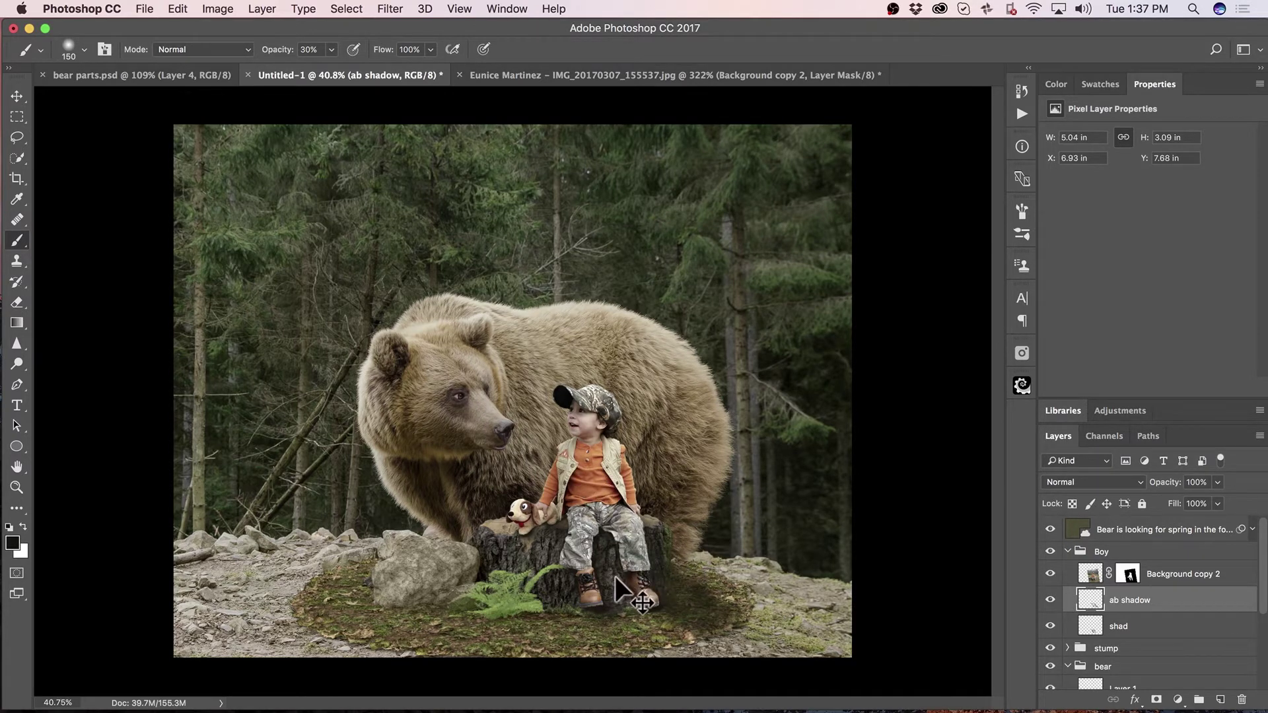
left_click_drag(602, 579, 537, 430)
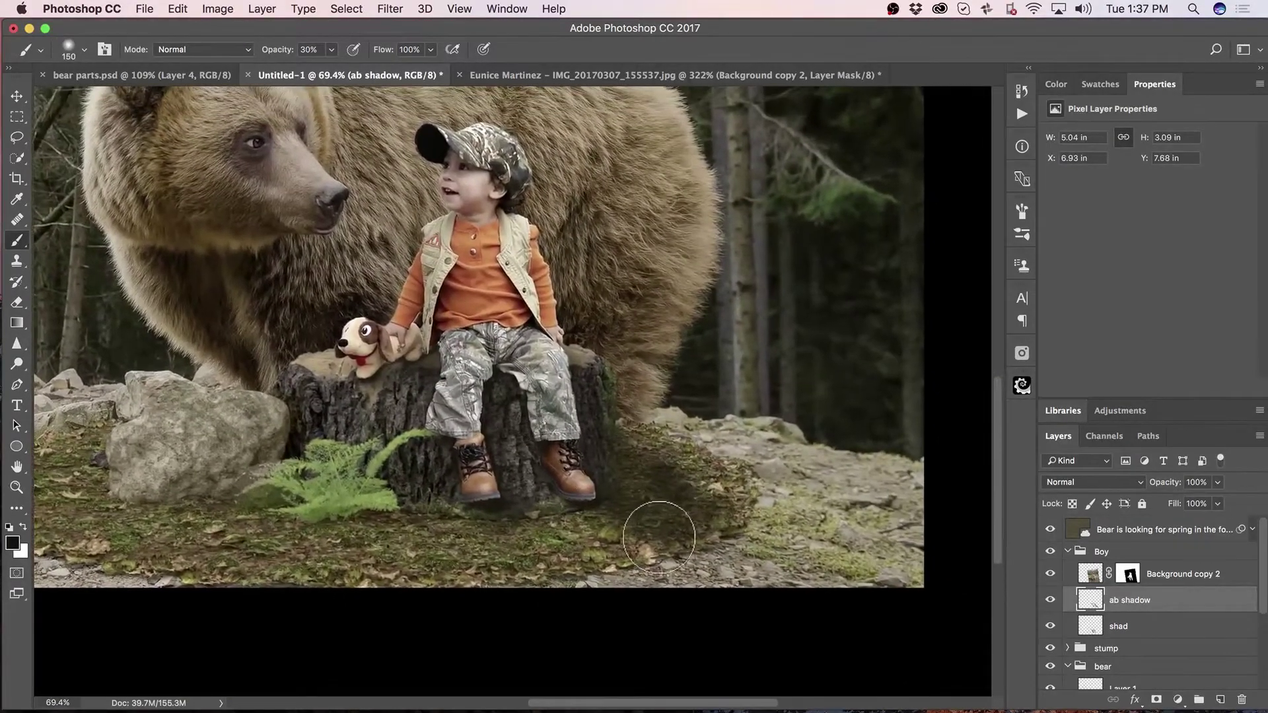
- Add a new layer directly above the Stump Fern and Rock layer in the stump group and activate the Clone Stamp
left_click(1068, 551)
left_click(1067, 569)
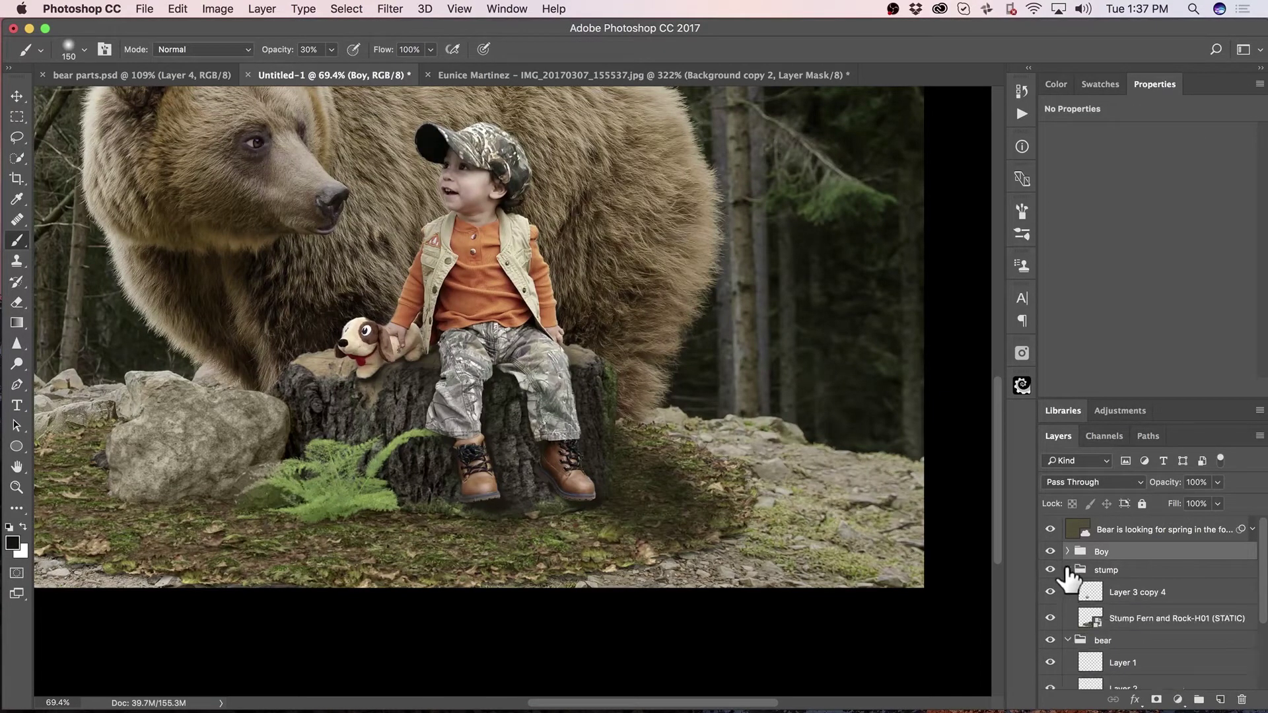
left_click(1146, 617)
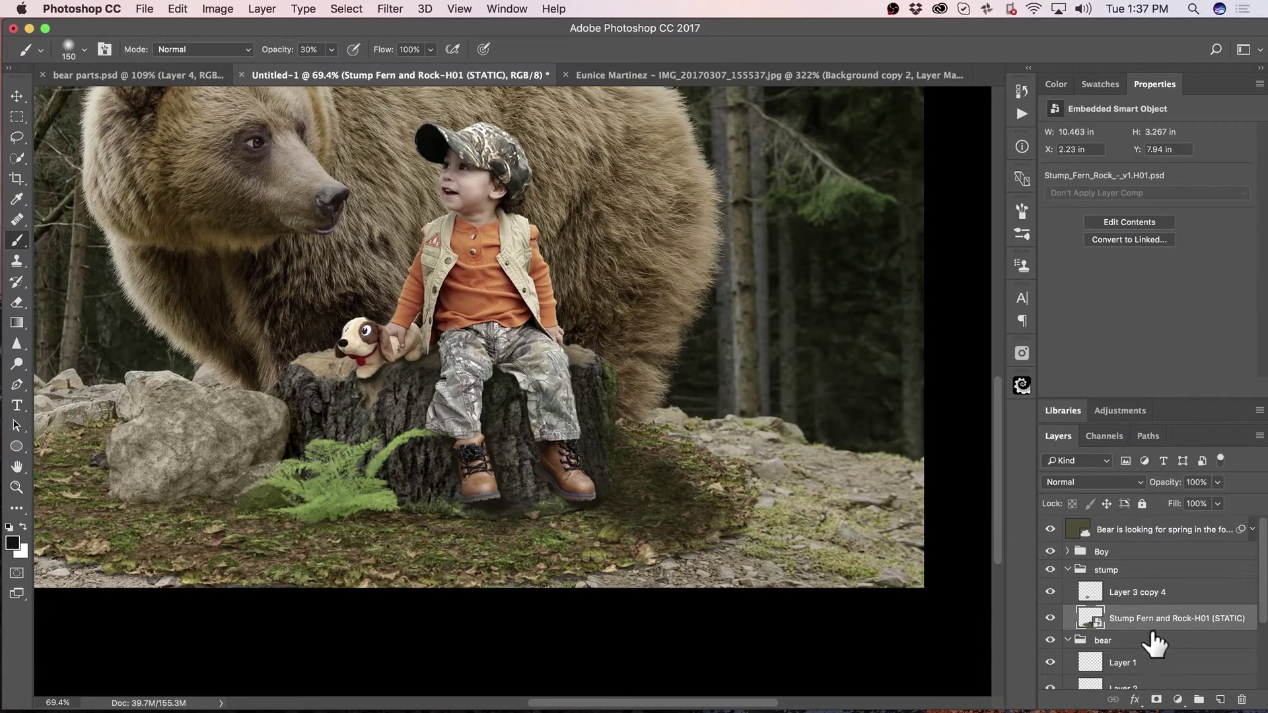
left_click(1221, 702)
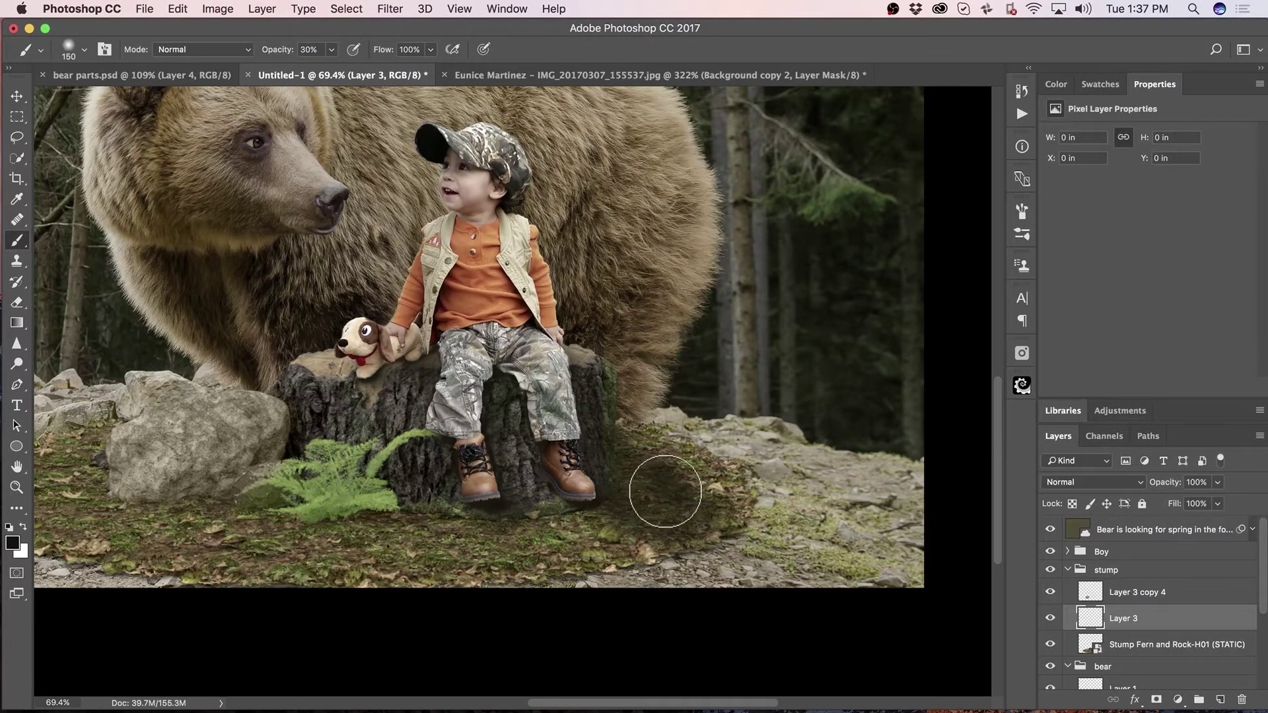
left_click_drag(663, 487, 642, 503)
key("s")
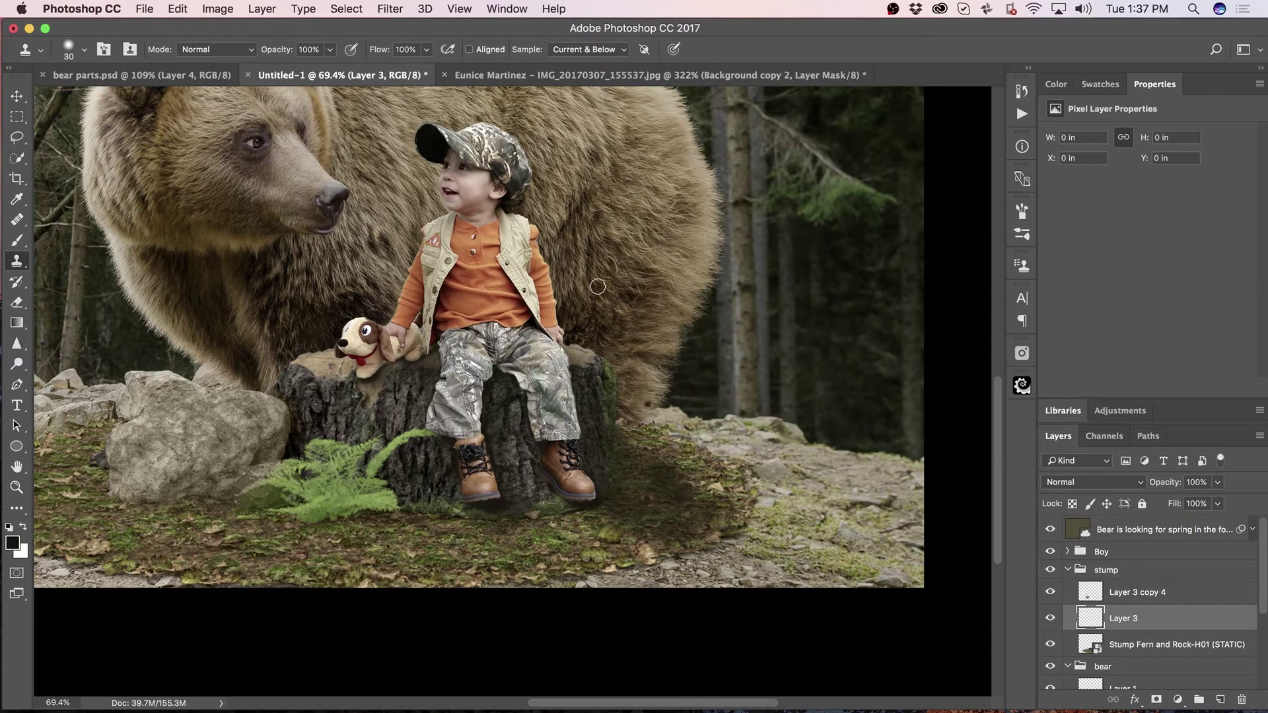
- Try cloning a patch of the shadowed leafy ground onto the rocky path with sampling set to All Layers
left_click(600, 56)
left_click(595, 58)
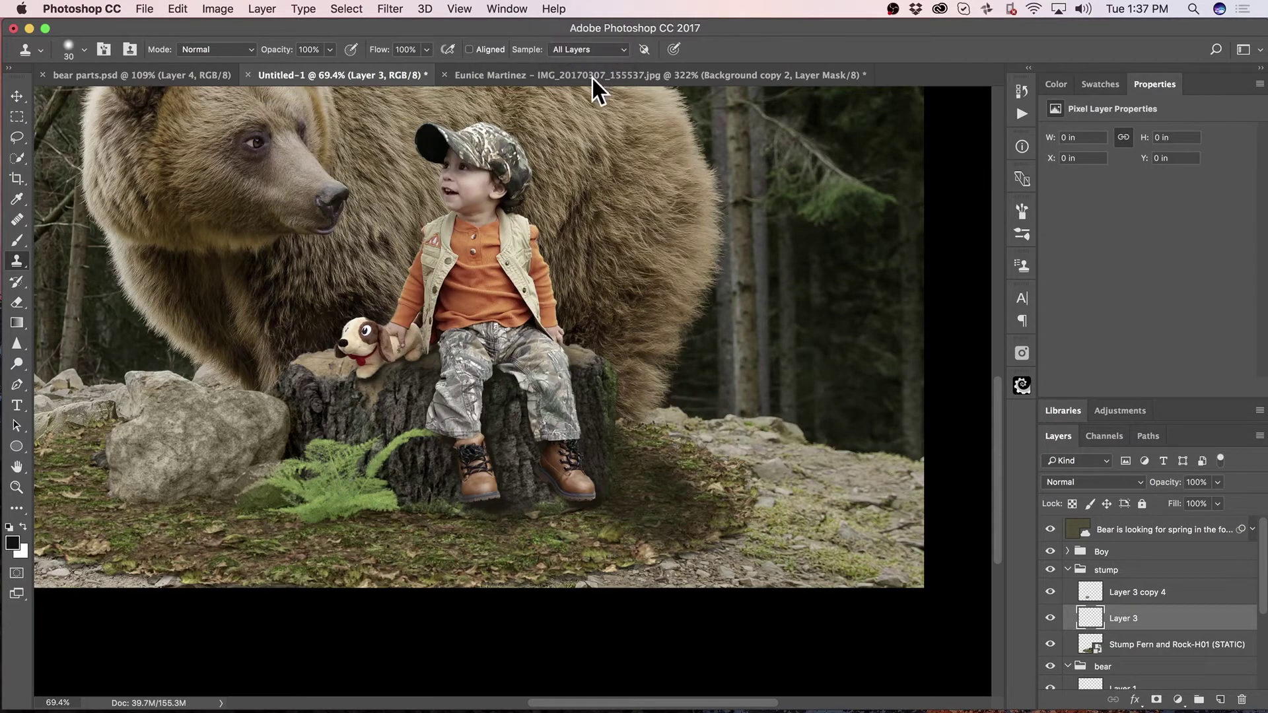
left_click(659, 476, "alt")
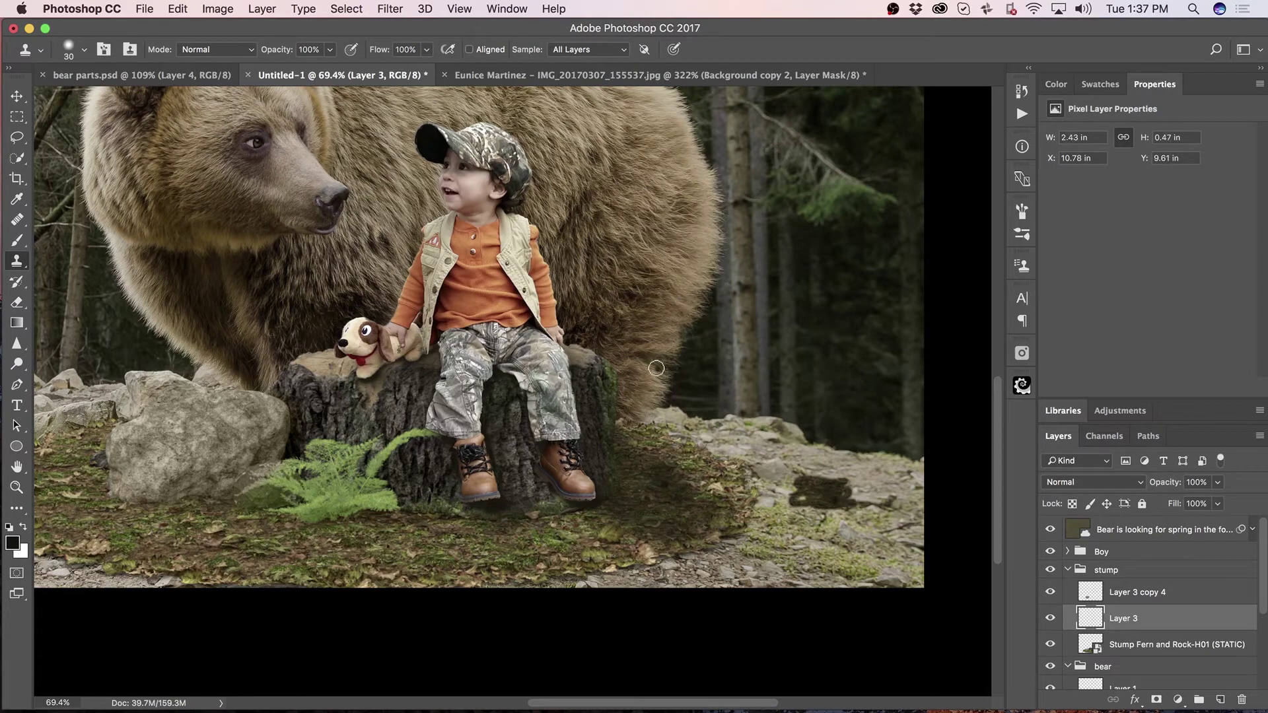
- Set sampling to Current & Below and clone leafy ground over the rocky path beside the stump out to the image's right edge, enlarging the brush to 50 px
left_click(601, 48)
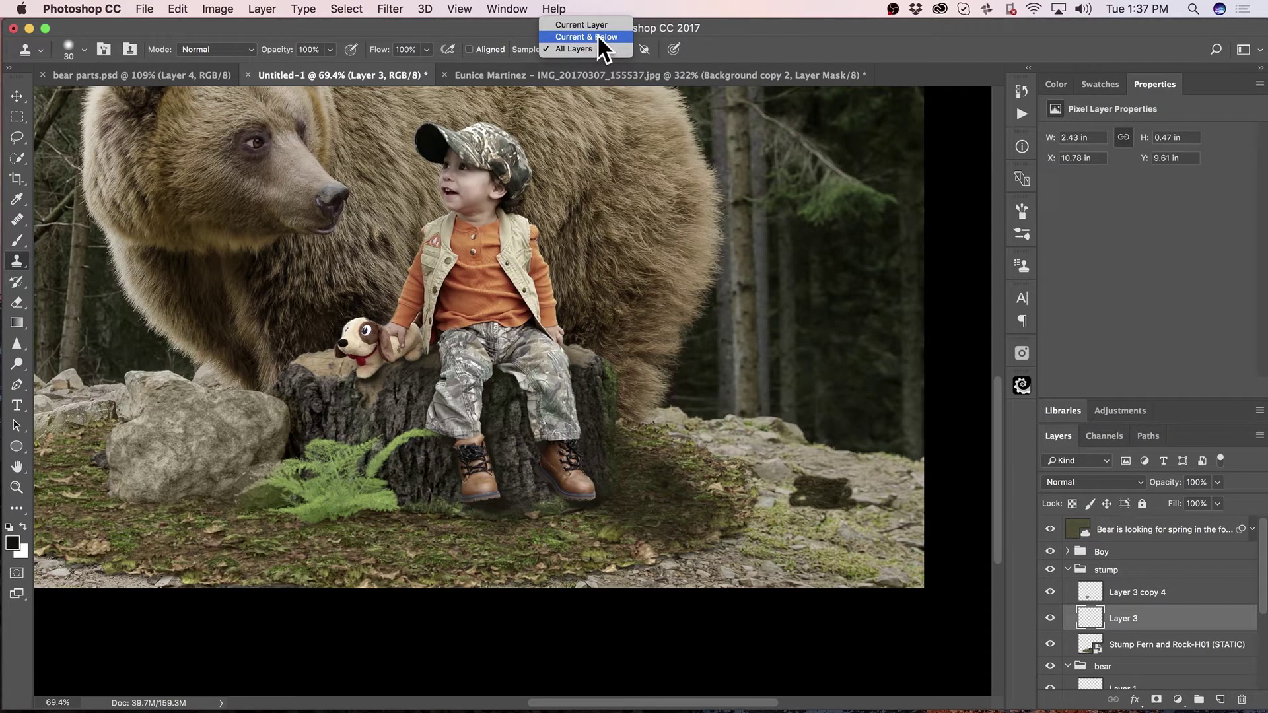
left_click(598, 41)
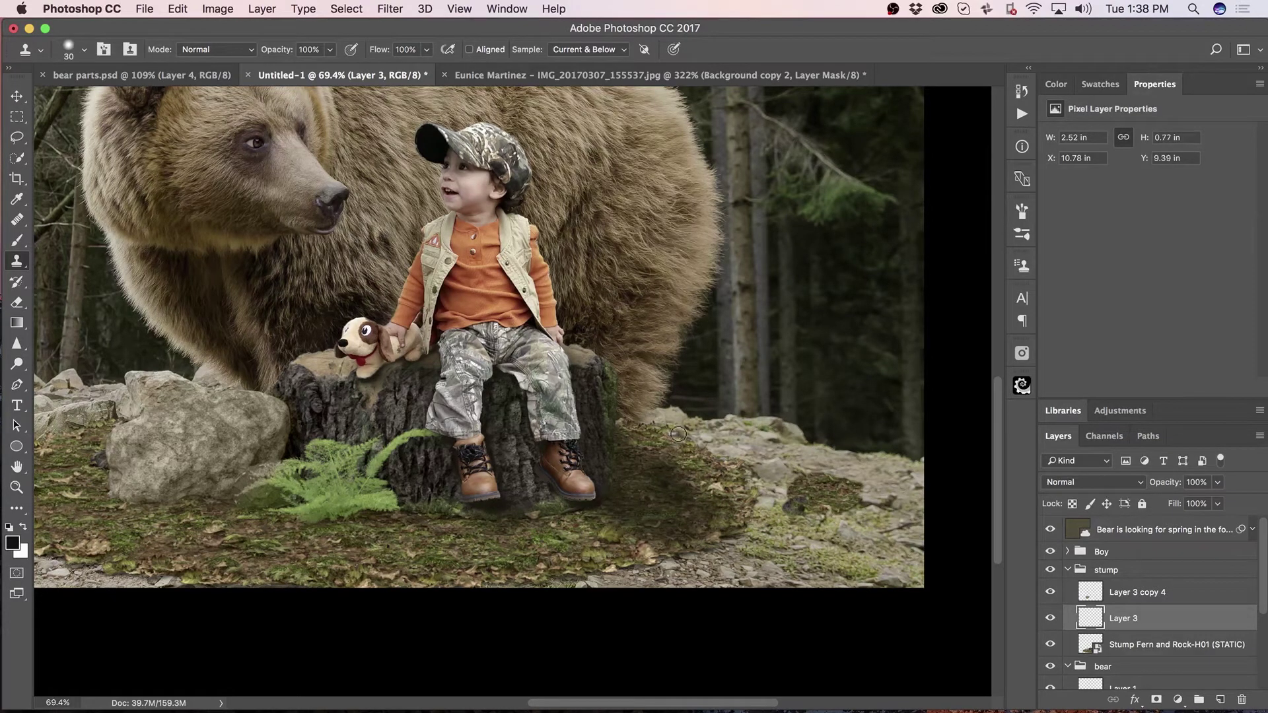
mouse_move(683, 434)
left_mouse_down()
mouse_move(720, 446)
mouse_move(711, 428)
mouse_move(743, 463)
mouse_move(772, 452)
mouse_move(764, 464)
mouse_move(730, 445)
mouse_move(773, 467)
left_mouse_up()
key("bracketright")
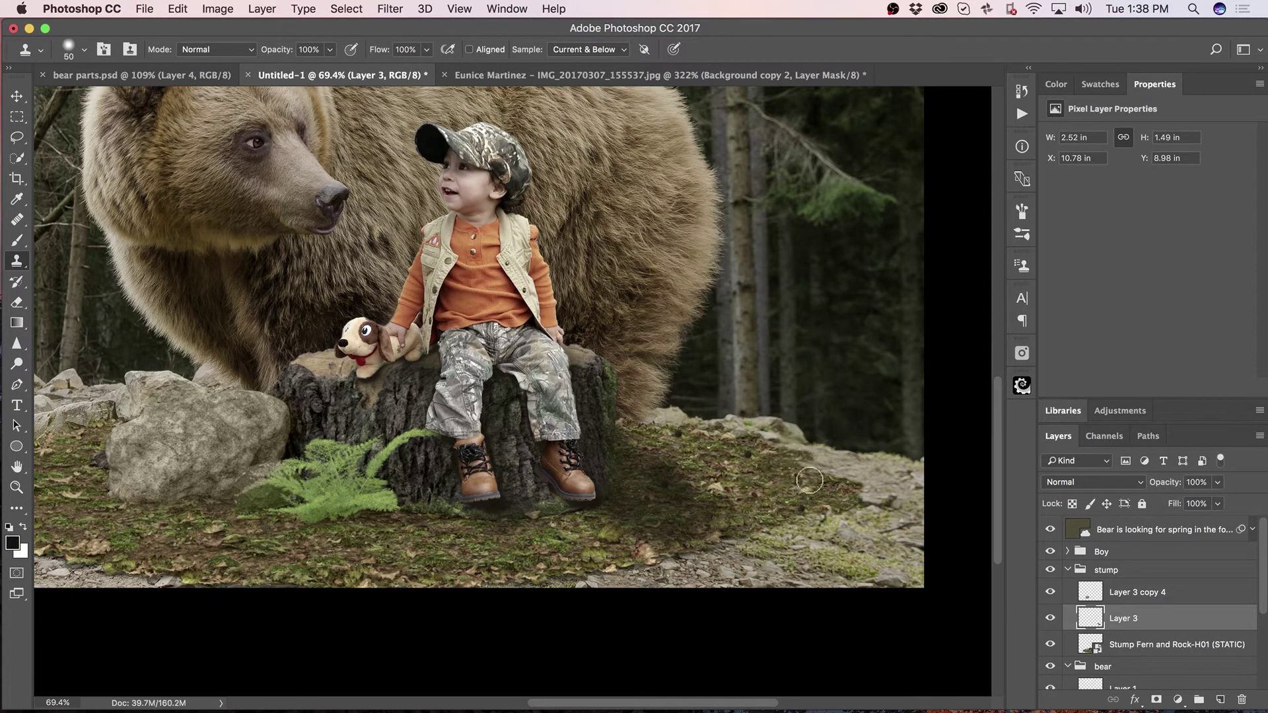
mouse_move(810, 481)
left_mouse_down()
mouse_move(803, 449)
mouse_move(843, 471)
mouse_move(841, 452)
mouse_move(811, 468)
mouse_move(876, 473)
left_mouse_up()
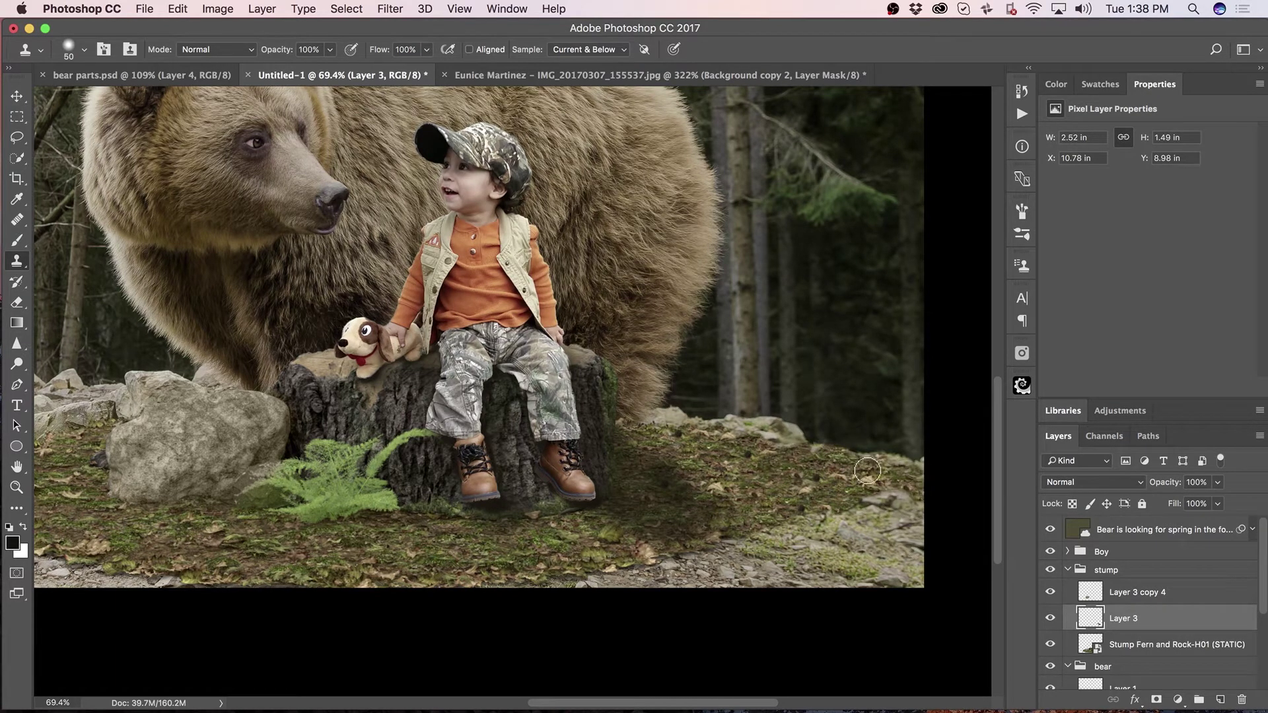
mouse_move(838, 497)
left_mouse_down()
mouse_move(893, 520)
mouse_move(810, 516)
mouse_move(929, 535)
mouse_move(802, 537)
mouse_move(794, 518)
mouse_move(868, 558)
mouse_move(862, 522)
mouse_move(888, 528)
mouse_move(916, 567)
mouse_move(925, 525)
mouse_move(879, 559)
mouse_move(799, 541)
mouse_move(677, 555)
mouse_move(722, 558)
mouse_move(601, 583)
mouse_move(636, 585)
mouse_move(652, 566)
mouse_move(702, 574)
mouse_move(751, 554)
mouse_move(772, 556)
mouse_move(732, 572)
mouse_move(777, 558)
mouse_move(736, 564)
mouse_move(842, 579)
mouse_move(883, 568)
mouse_move(898, 591)
mouse_move(935, 576)
mouse_move(786, 572)
left_mouse_up()
- Clone leafy ground along the image's bottom edge and across the gravel to the lower-left corner of the picture with the 50 px brush
scroll(739, 533, "left", 10)
scroll(739, 534, "down", 3)
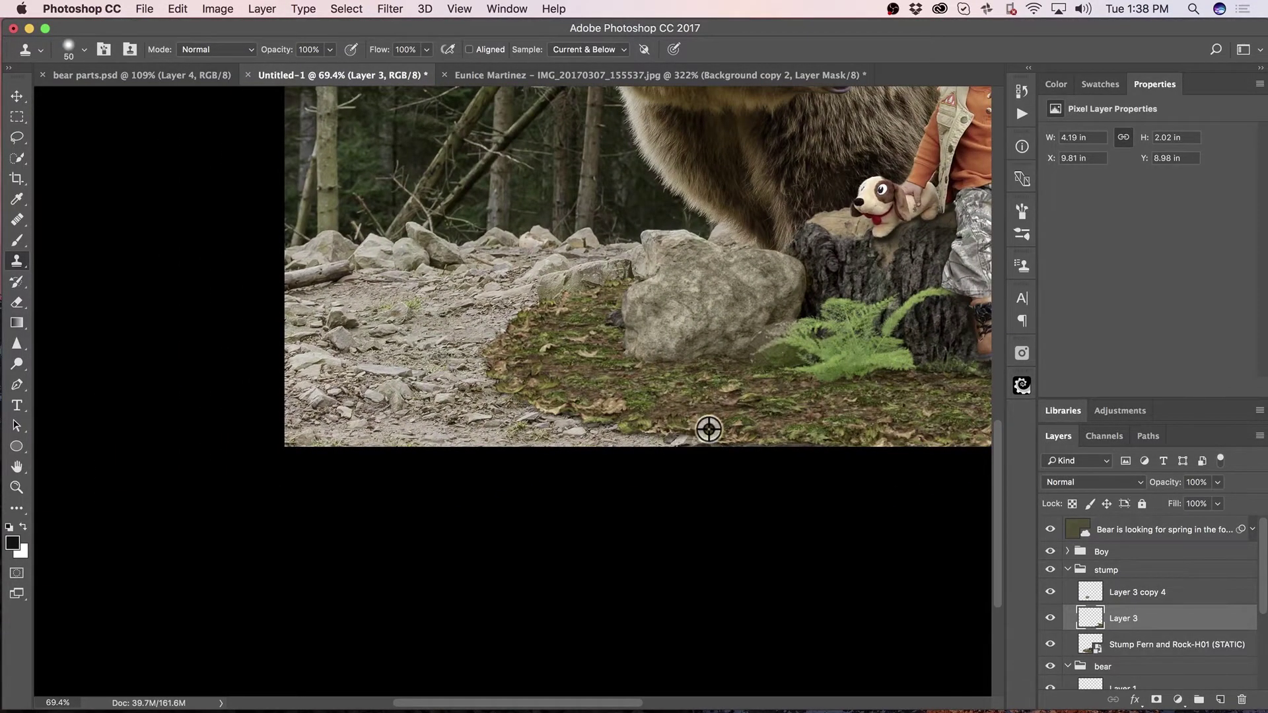
mouse_move(718, 436)
left_mouse_down()
mouse_move(572, 433)
mouse_move(541, 452)
left_mouse_up()
left_click_drag(510, 408, 461, 431)
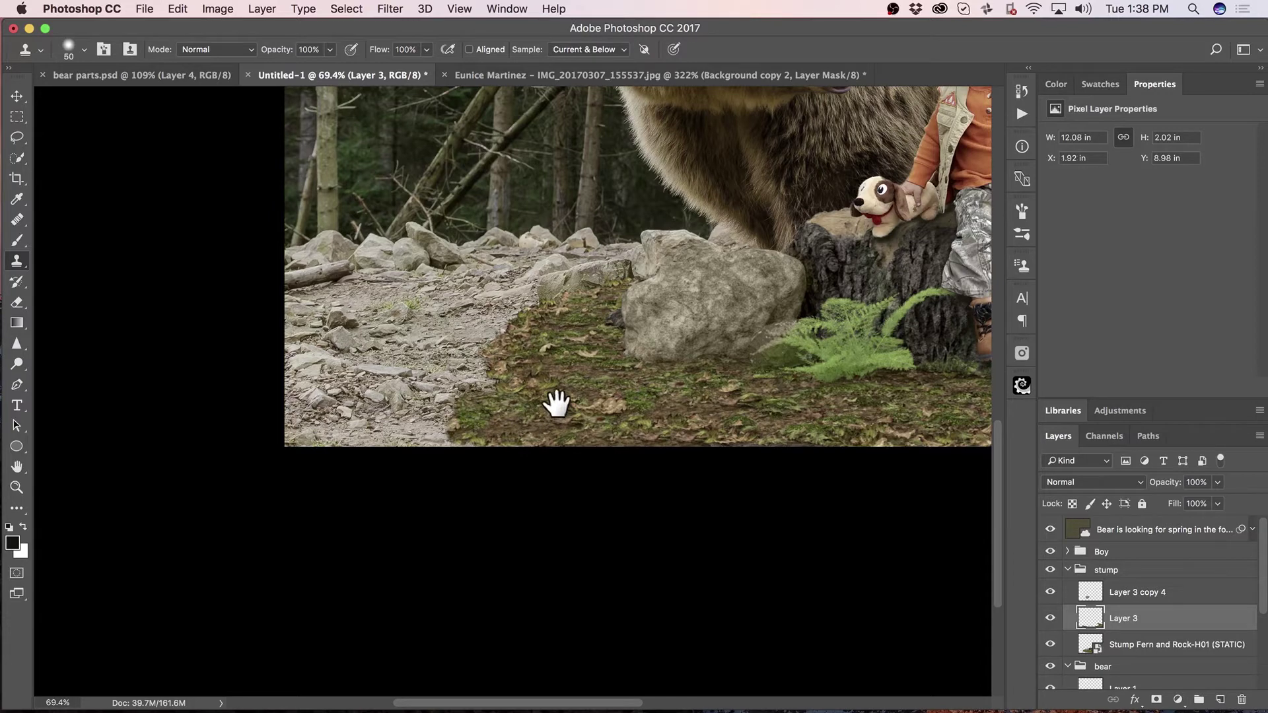
left_click_drag(556, 403, 689, 426)
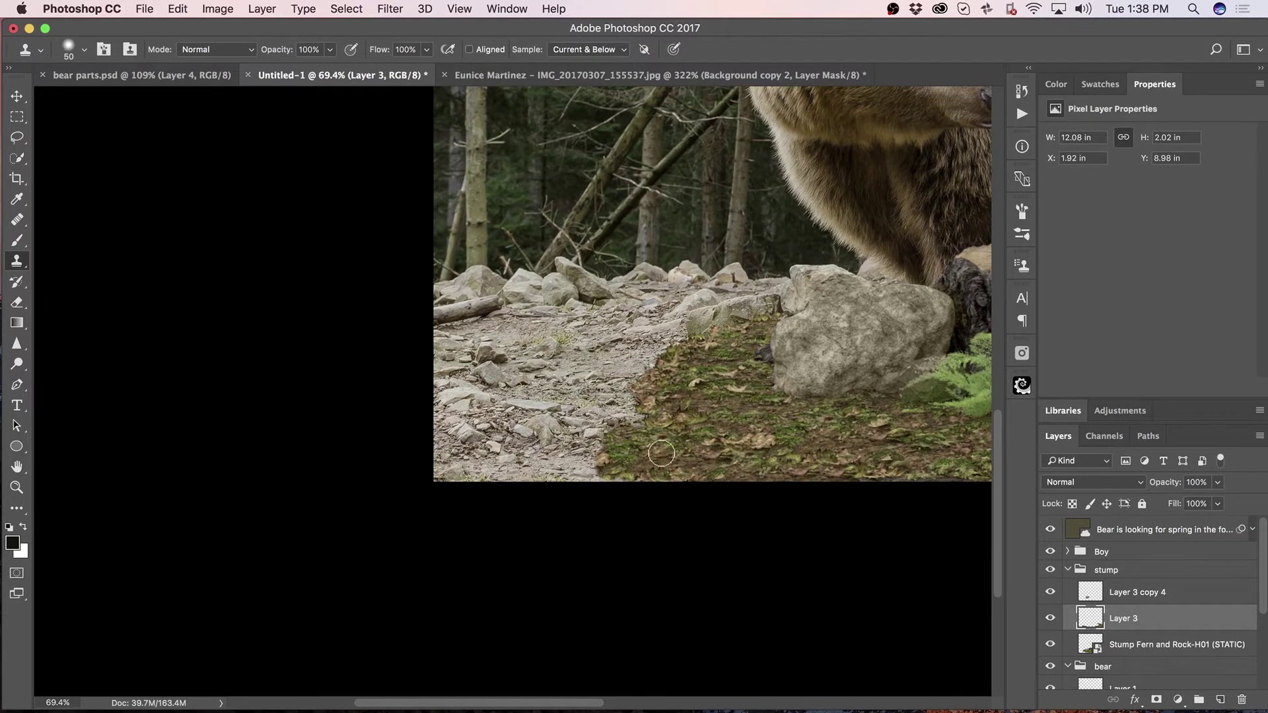
mouse_move(638, 415)
left_mouse_down()
mouse_move(585, 431)
mouse_move(831, 444)
mouse_move(691, 450)
mouse_move(603, 424)
mouse_move(587, 438)
mouse_move(602, 465)
mouse_move(556, 474)
mouse_move(600, 452)
mouse_move(548, 462)
mouse_move(603, 396)
mouse_move(569, 397)
mouse_move(627, 390)
mouse_move(632, 377)
mouse_move(588, 378)
mouse_move(682, 349)
mouse_move(655, 353)
mouse_move(667, 340)
mouse_move(639, 350)
left_mouse_up()
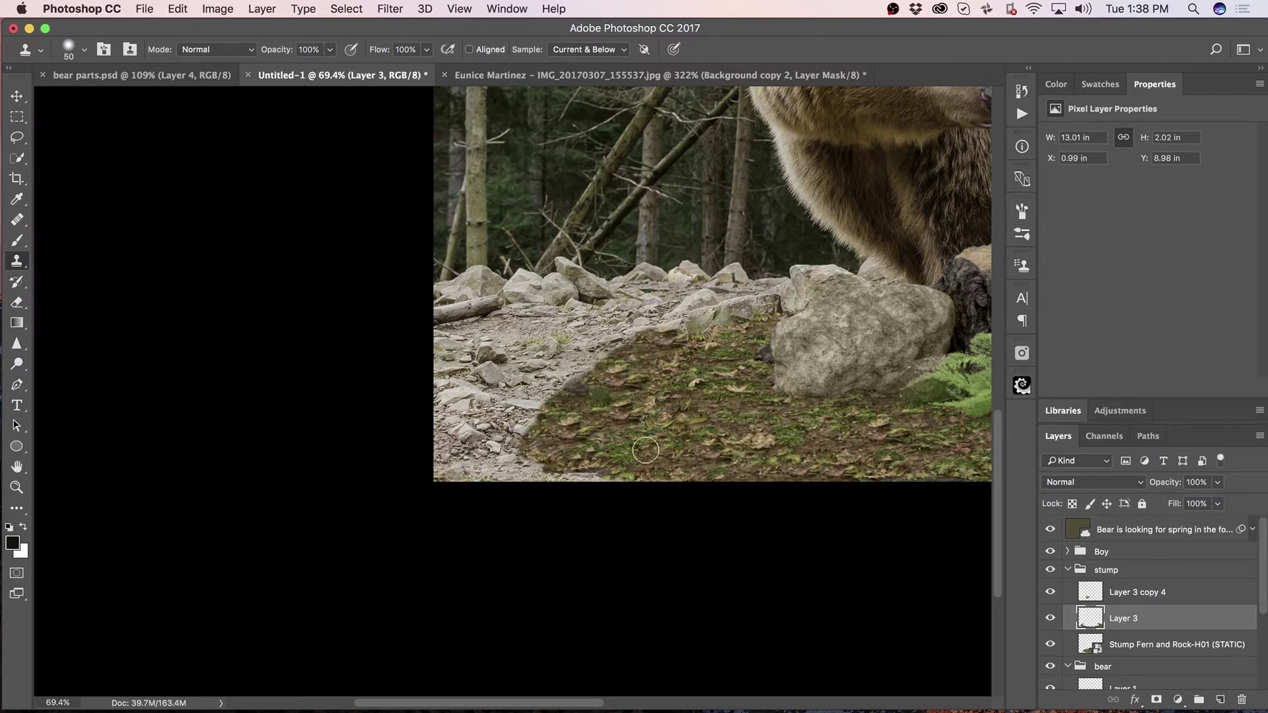
mouse_move(541, 470)
left_mouse_down()
mouse_move(500, 489)
mouse_move(533, 473)
mouse_move(521, 479)
mouse_move(507, 459)
mouse_move(464, 481)
mouse_move(484, 463)
mouse_move(430, 464)
mouse_move(426, 476)
mouse_move(503, 449)
mouse_move(502, 438)
mouse_move(451, 445)
mouse_move(504, 425)
mouse_move(467, 415)
left_mouse_up()
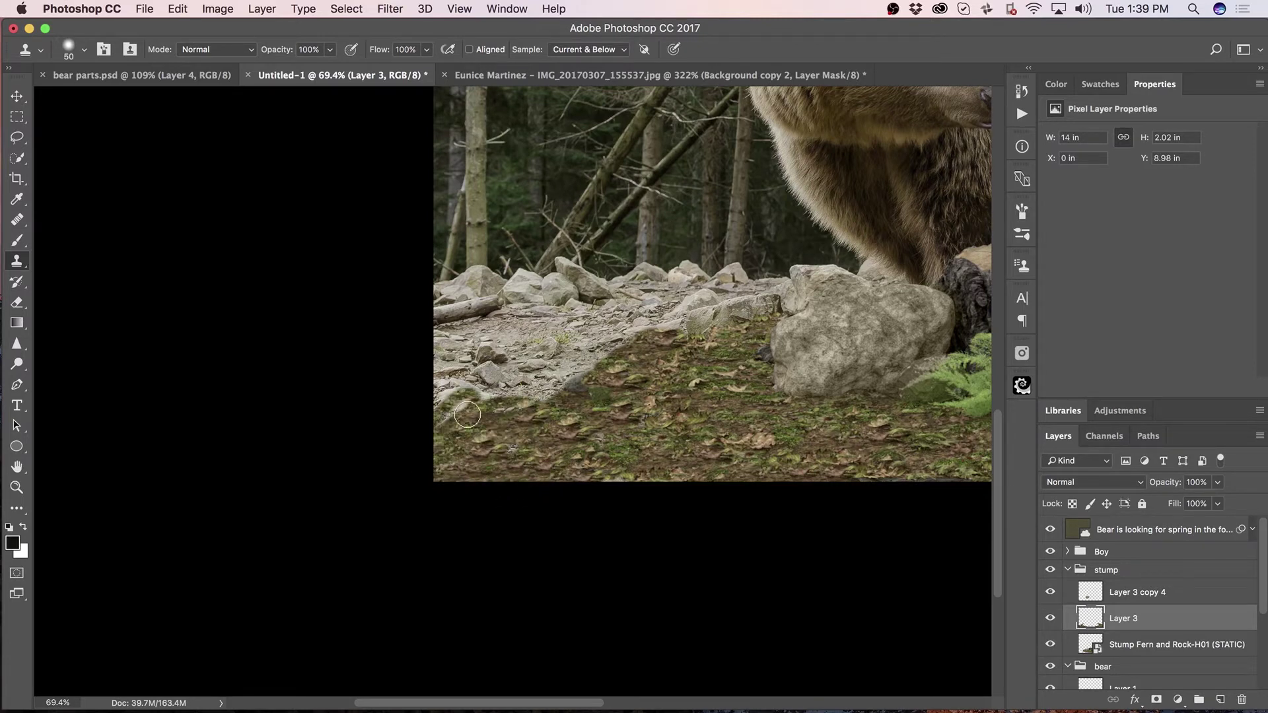
- Enlarge the clone brush to 80 px and cover the remaining gravel with leafy ground up to the row of stones
left_click_drag(620, 423, 664, 452)
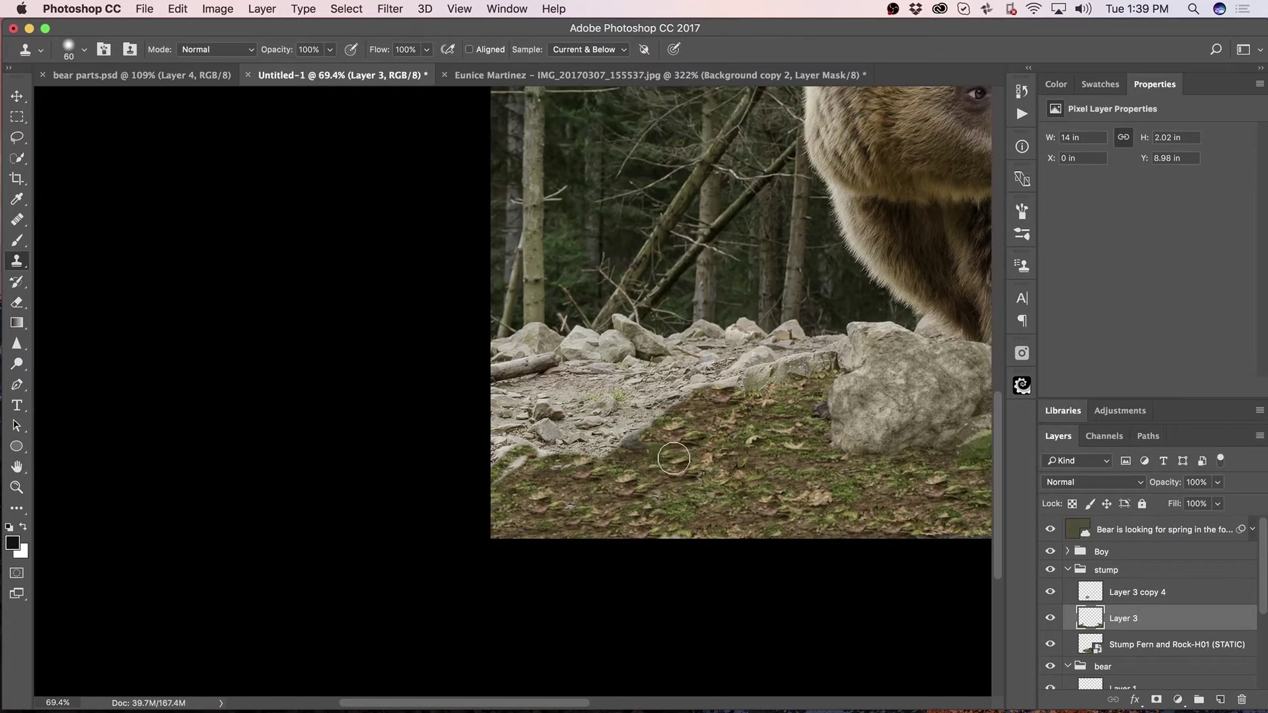
left_click(660, 453)
key("bracketright")
key("bracketright")
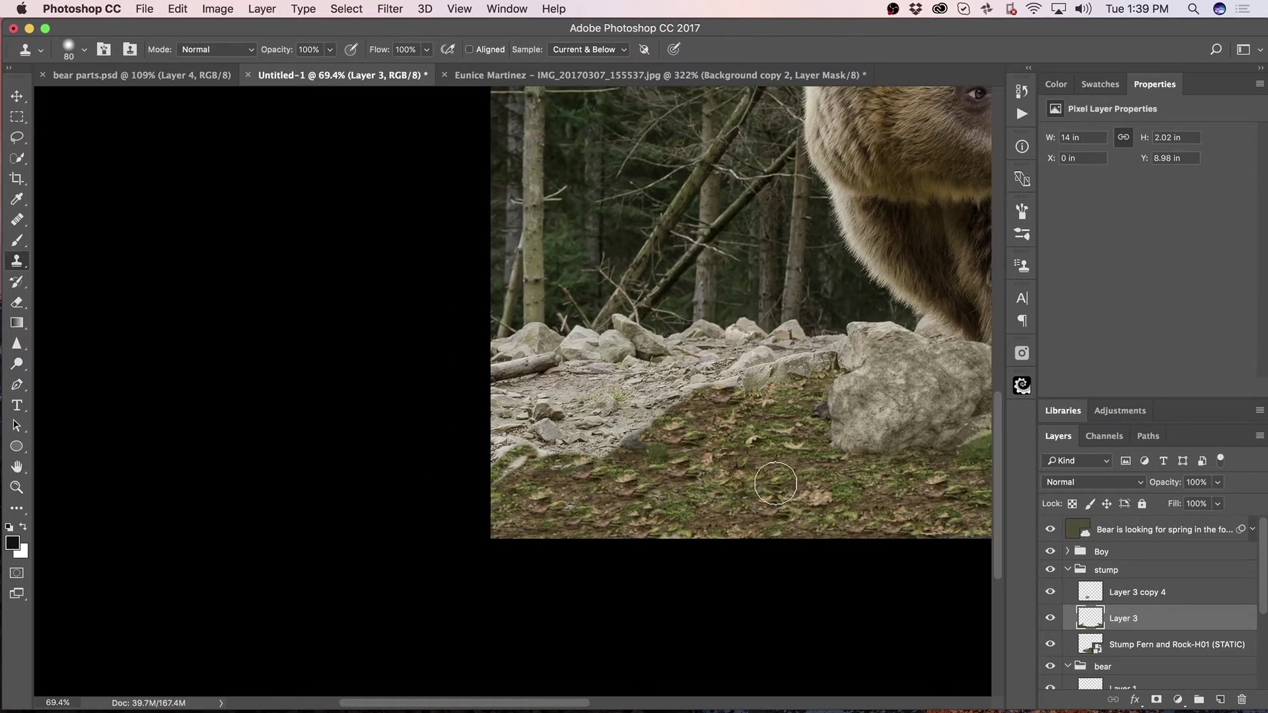
mouse_move(662, 443)
left_mouse_down()
mouse_move(503, 450)
mouse_move(497, 430)
mouse_move(519, 429)
mouse_move(513, 390)
mouse_move(542, 406)
mouse_move(562, 375)
mouse_move(548, 399)
mouse_move(633, 413)
mouse_move(539, 438)
mouse_move(633, 426)
mouse_move(601, 444)
mouse_move(678, 408)
mouse_move(647, 386)
mouse_move(594, 387)
mouse_move(634, 371)
left_mouse_up()
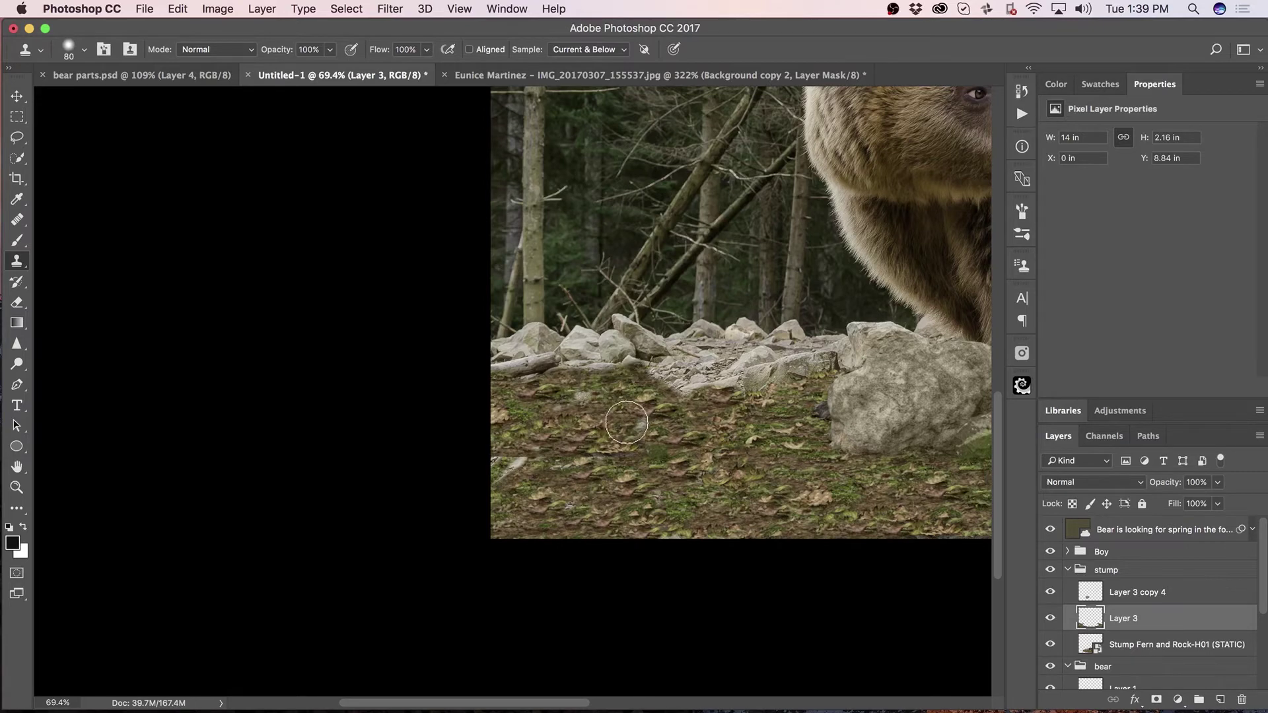
- Clone out the leftover stone fragments in the leafy ground and blend its edge toward the pale rocks beside the boulder
left_click_drag(626, 422, 690, 377)
left_click_drag(742, 445, 690, 522)
mouse_move(625, 492)
left_mouse_down()
mouse_move(670, 465)
mouse_move(592, 494)
mouse_move(622, 498)
mouse_move(647, 481)
left_mouse_up()
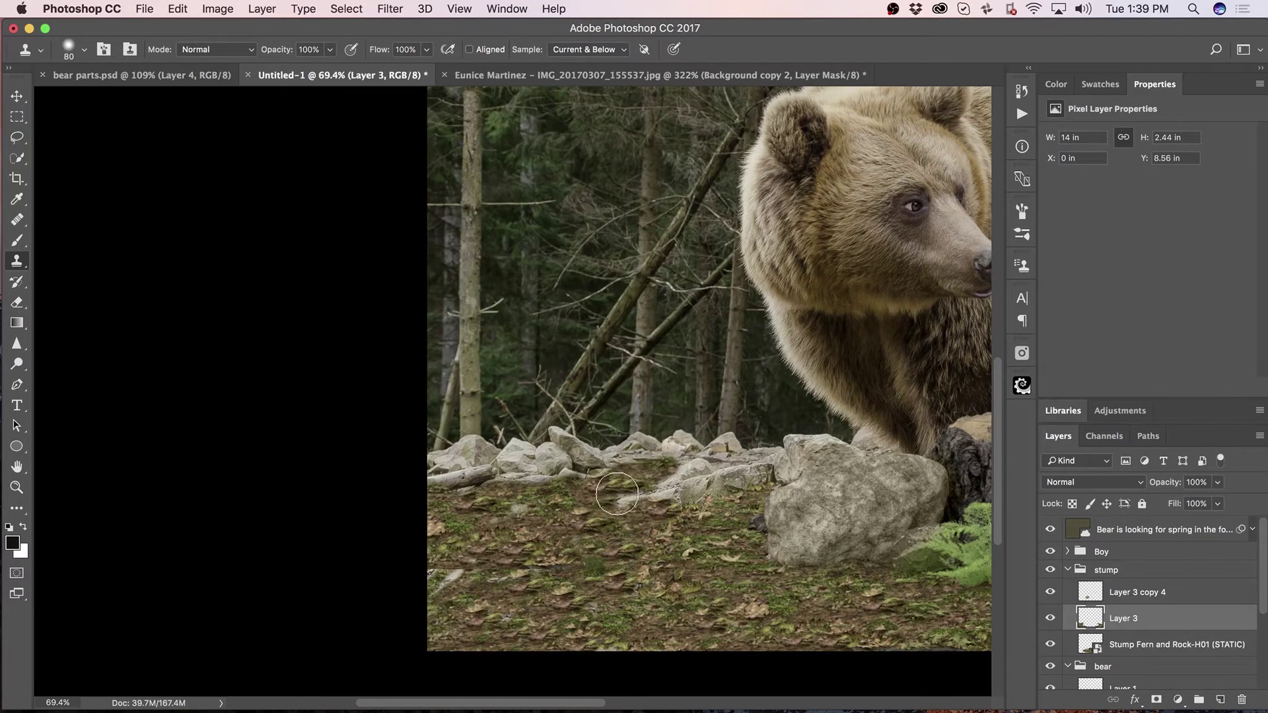
mouse_move(423, 584)
left_mouse_down()
mouse_move(178, 486)
mouse_move(339, 476)
mouse_move(614, 509)
left_mouse_up()
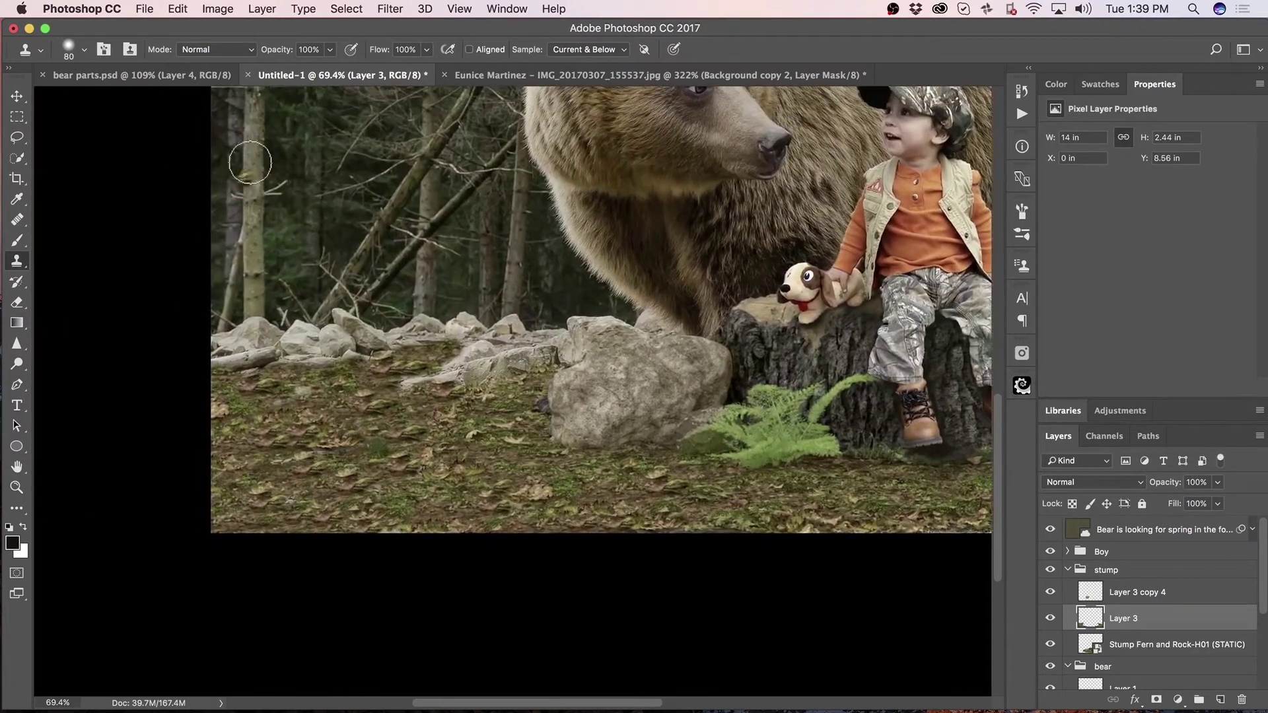
left_click(374, 361)
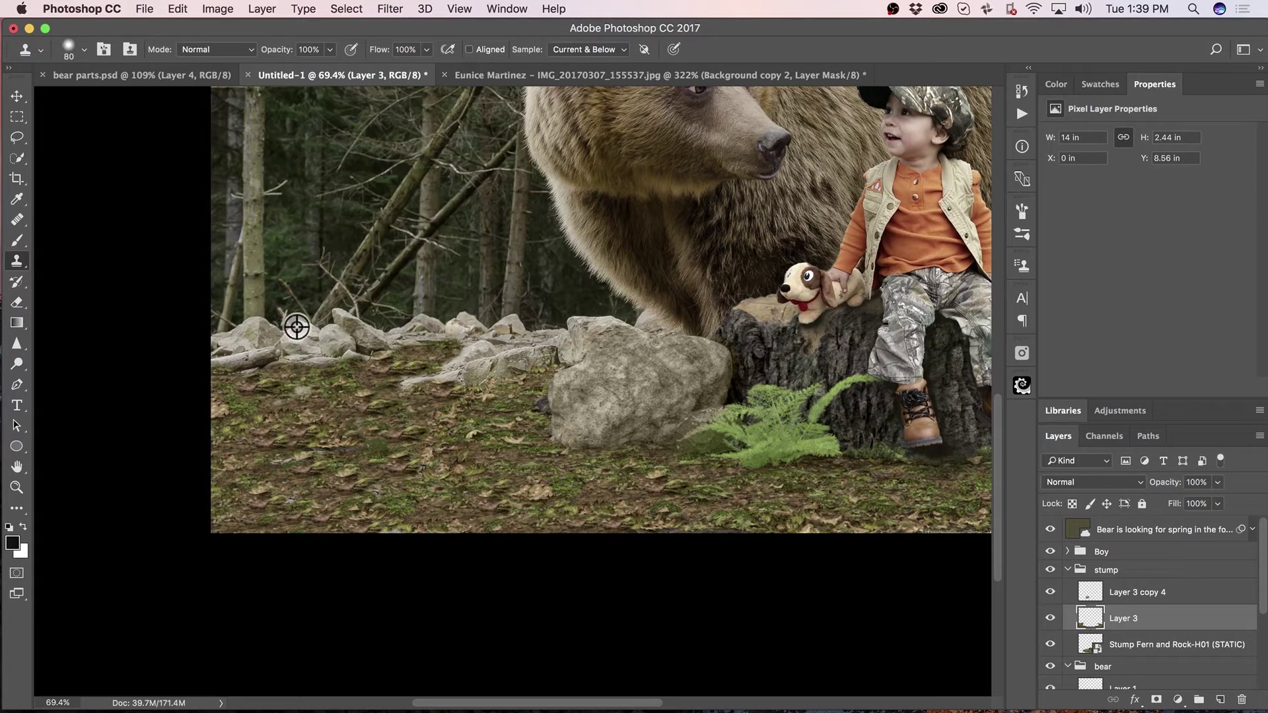
- Clone pale stones along the back edge of the leafy ground, from behind the bear out to the image's right edge
left_click_drag(621, 416, 11, 399)
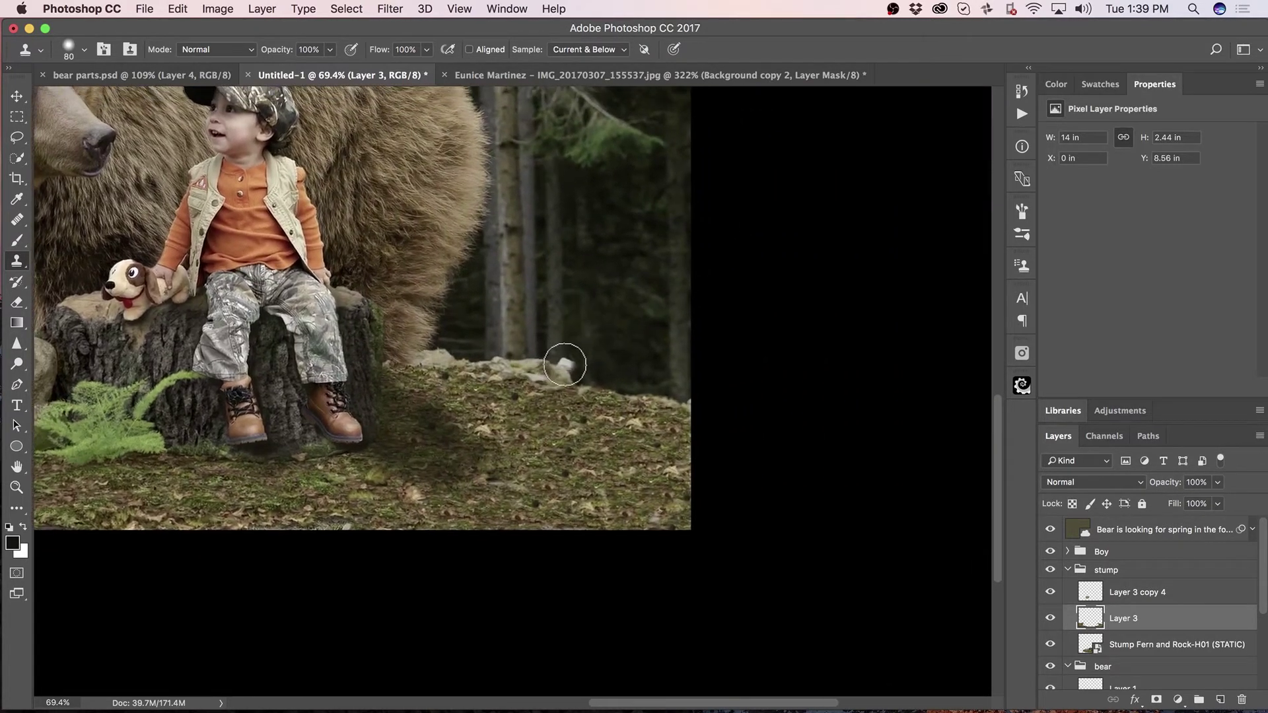
mouse_move(565, 364)
left_mouse_down()
mouse_move(685, 393)
mouse_move(648, 372)
mouse_move(678, 374)
mouse_move(653, 373)
mouse_move(707, 363)
mouse_move(704, 350)
mouse_move(656, 375)
left_mouse_up()
left_click_drag(560, 366, 554, 378)
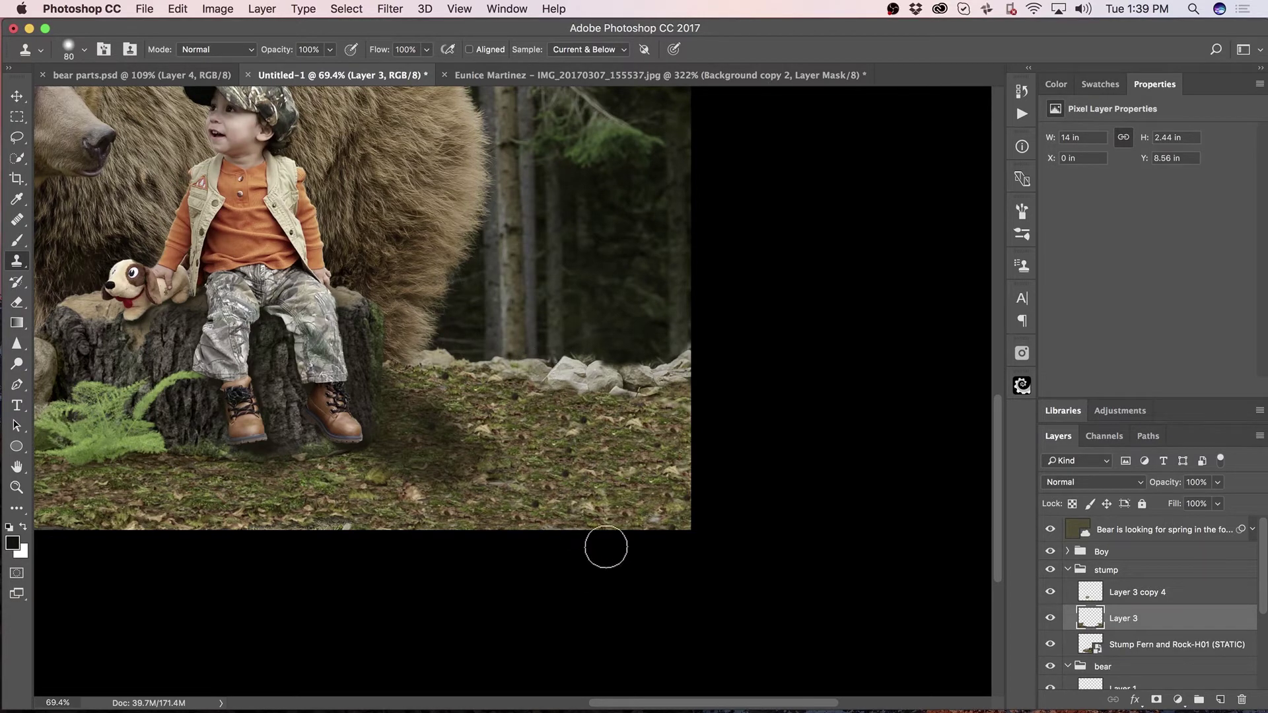
- Reduce the clone brush to 35 px and refine the tops and gaps of the cloned stones near the image's right edge
left_click(645, 385, "super")
key("bracketleft")
key("bracketleft")
key("bracketleft")
key("bracketleft")
key("bracketleft")
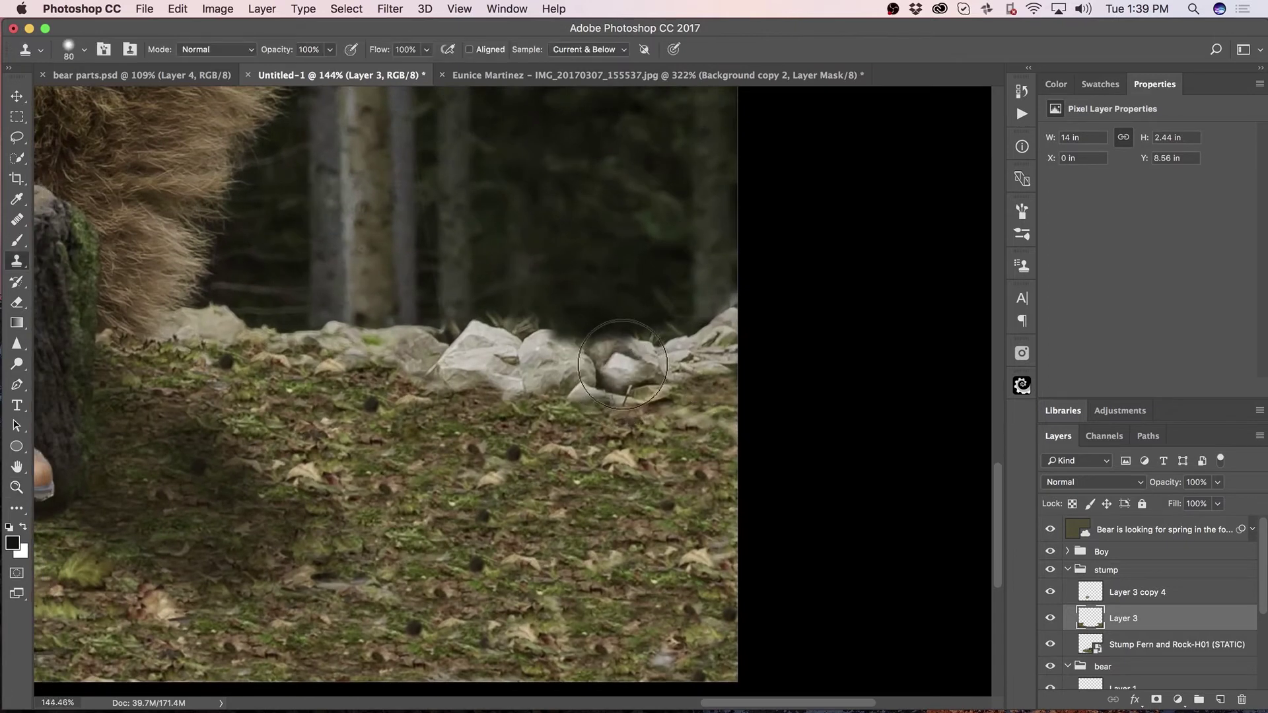
mouse_move(621, 364)
left_mouse_down()
mouse_move(622, 344)
mouse_move(575, 338)
left_mouse_up()
mouse_move(474, 327)
left_mouse_down()
mouse_move(475, 311)
mouse_move(473, 330)
left_mouse_up()
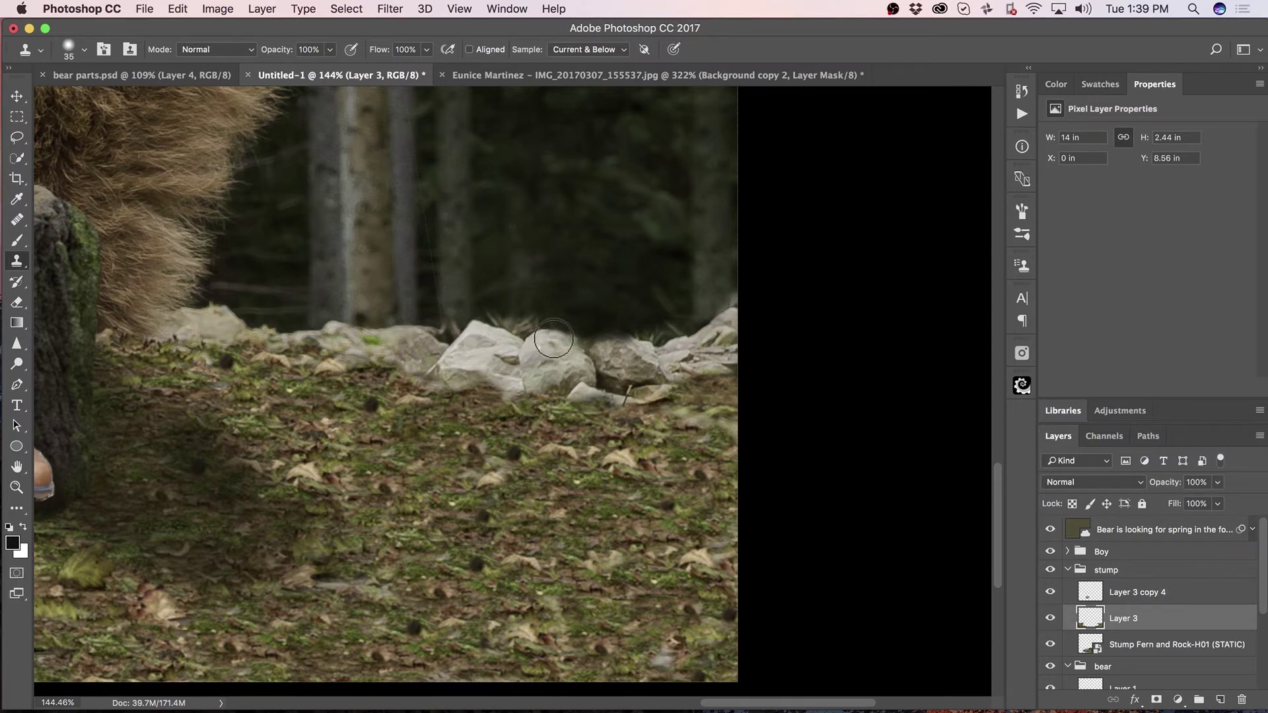
left_click_drag(613, 351, 620, 348)
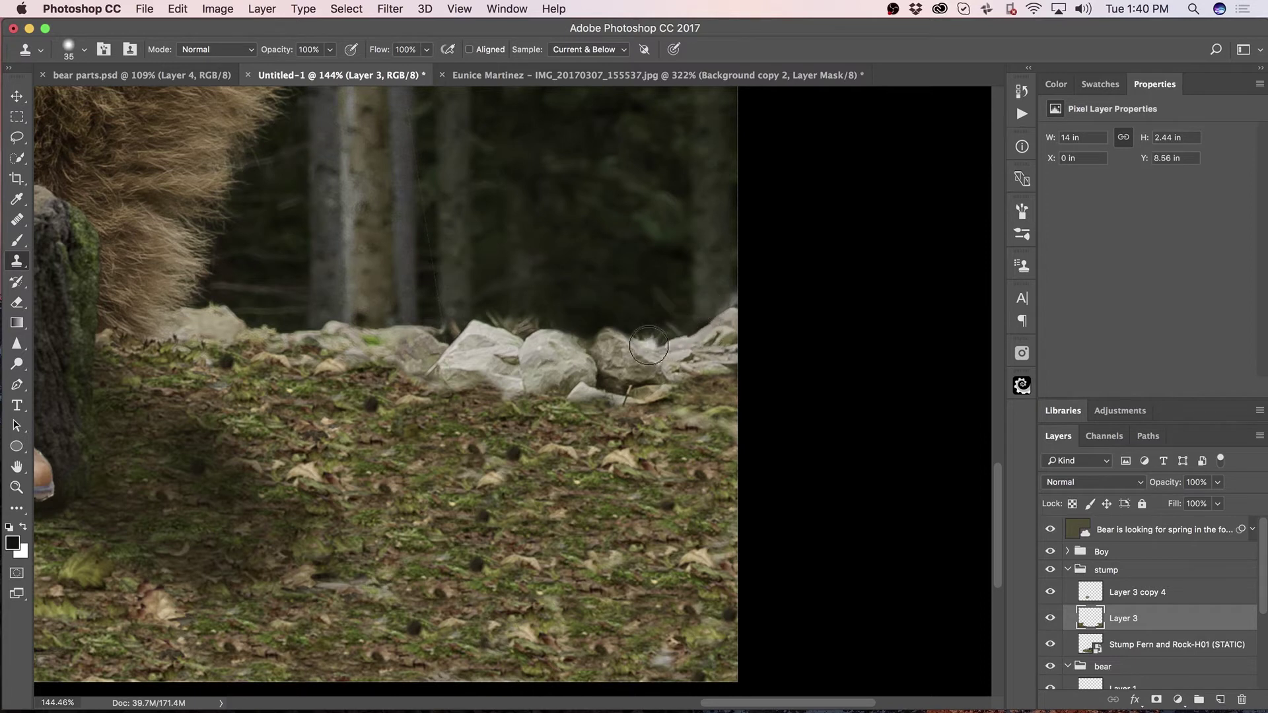
- Erase the stray cloned fragments above the stones beside the bear with a 45 px eraser
key("e")
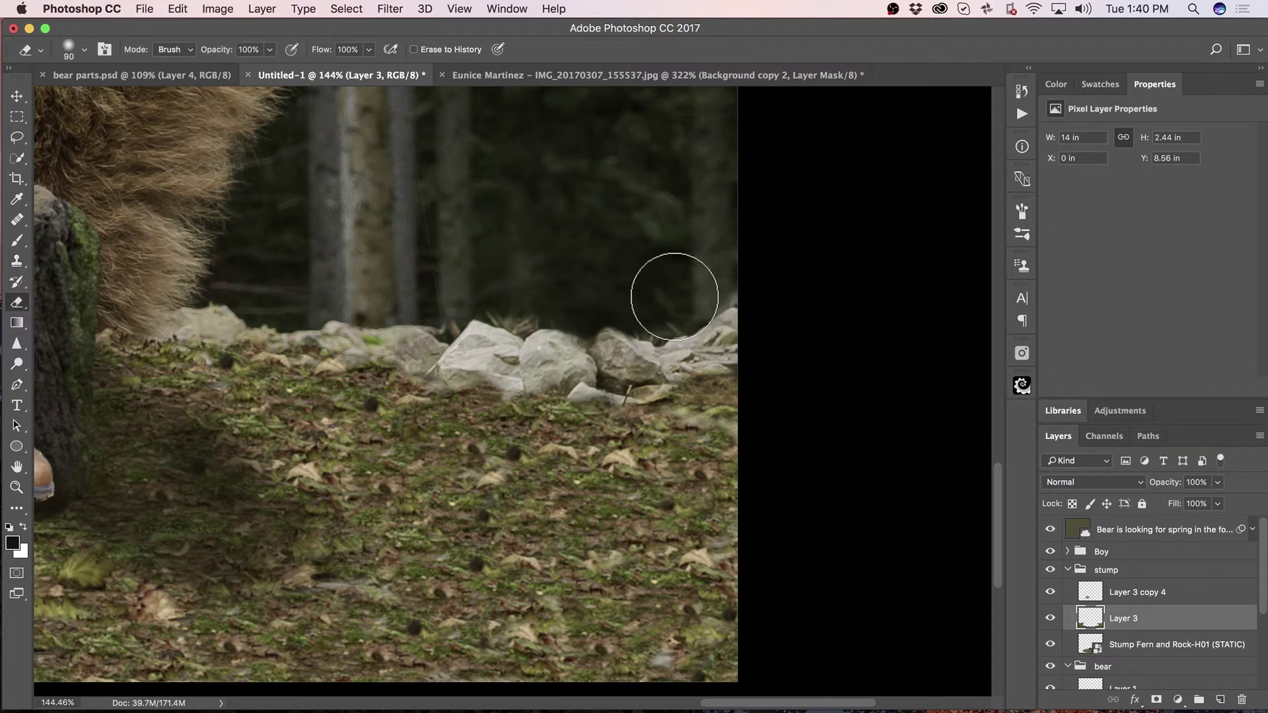
key("bracketleft")
key("bracketleft")
key("bracketleft")
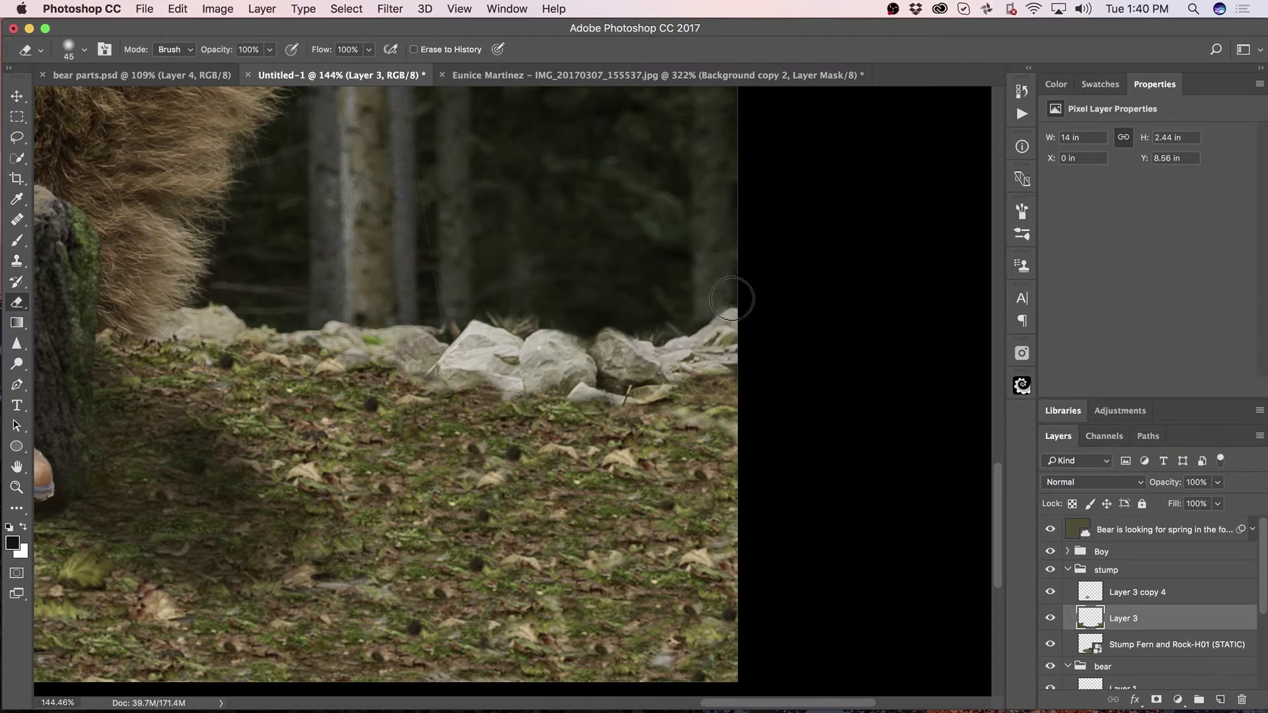
left_click_drag(550, 321, 489, 311)
left_click_drag(664, 324, 671, 314)
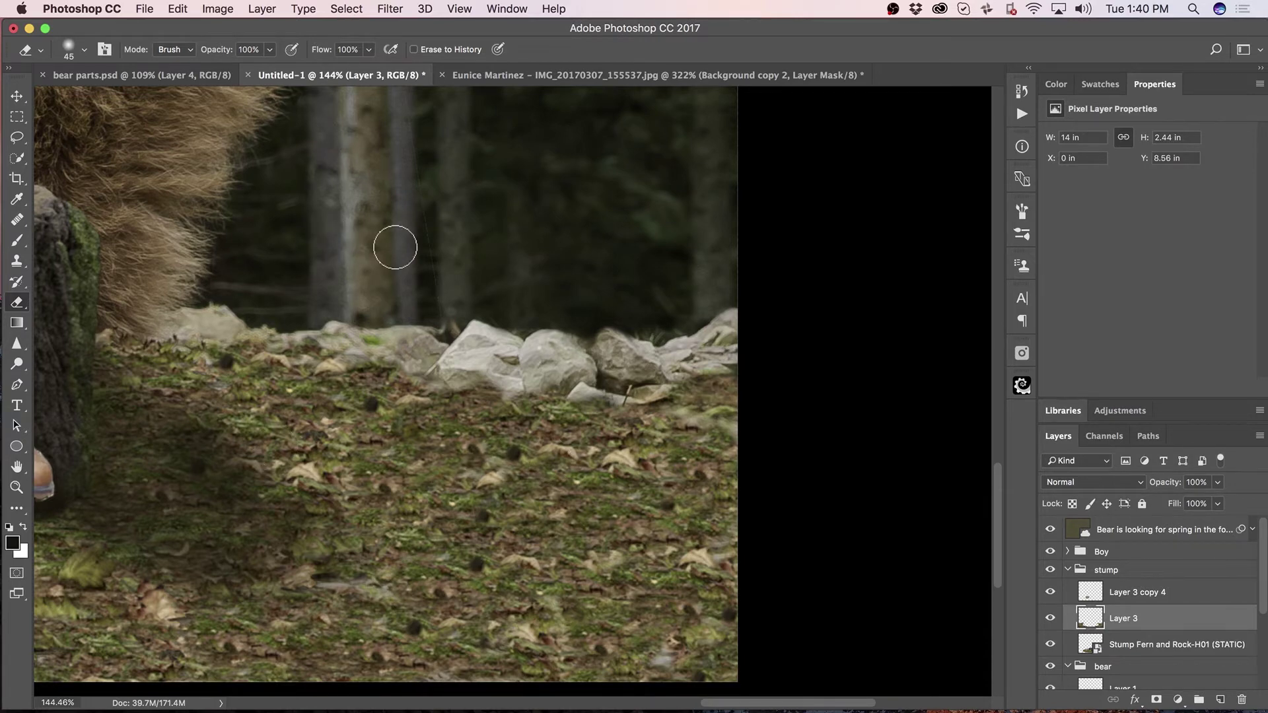
- Examine the thin line running down the background trees to the stones, and check the whole scene around the bear
key("z")
mouse_move(438, 267)
left_mouse_down()
mouse_move(552, 275)
mouse_move(527, 286)
left_mouse_up()
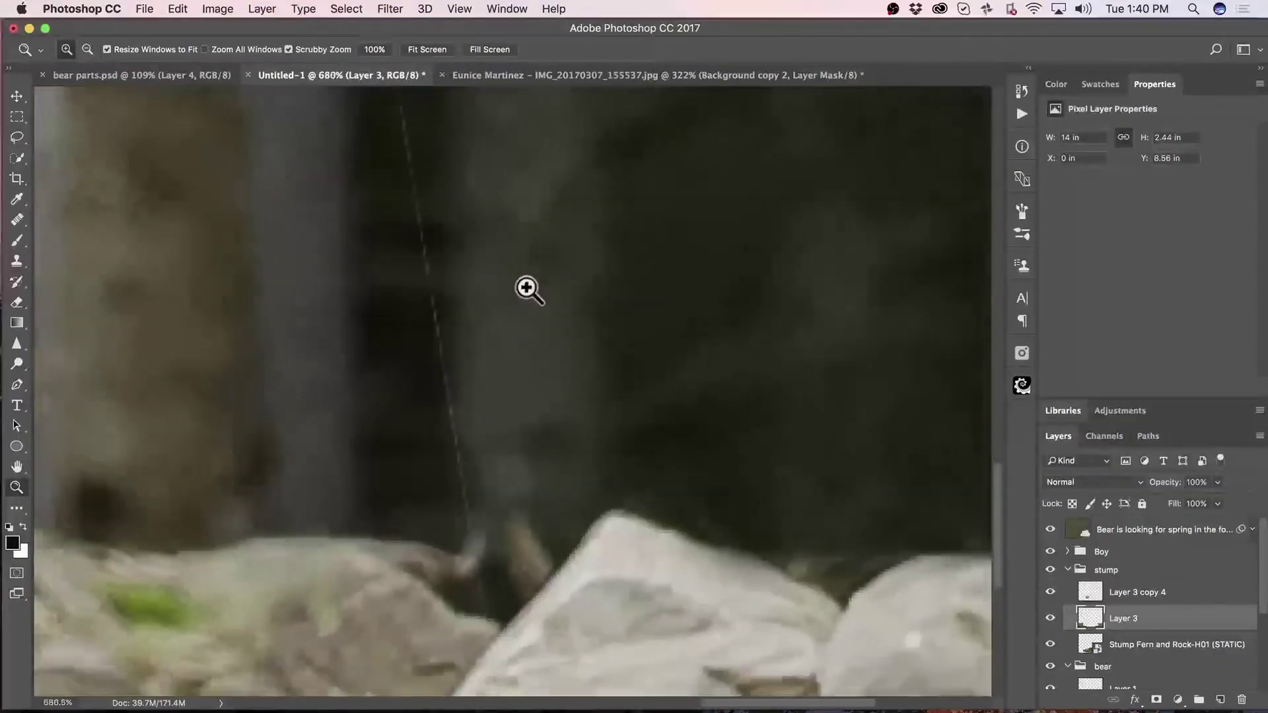
key("e")
key("space")
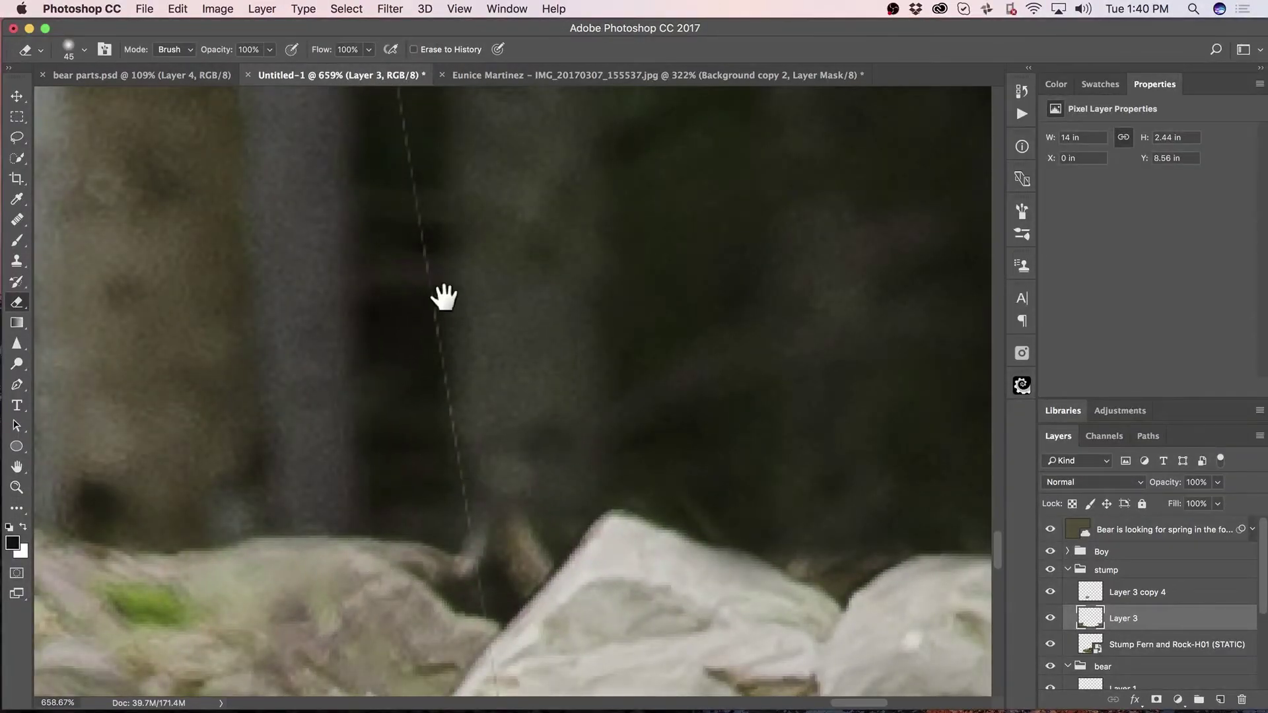
mouse_move(442, 295)
left_mouse_down()
mouse_move(498, 566)
mouse_move(448, 269)
mouse_move(489, 552)
mouse_move(529, 359)
mouse_move(513, 371)
left_mouse_up()
key("z")
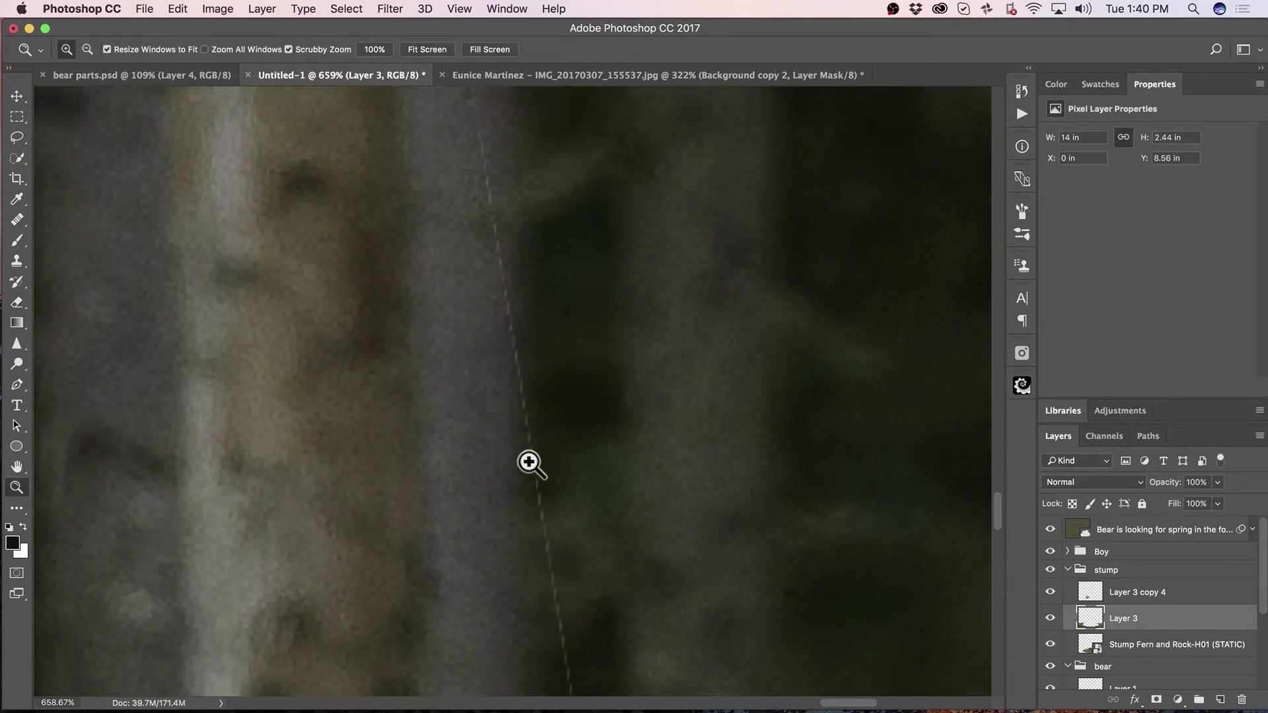
left_click_drag(526, 459, 385, 465)
key("e")
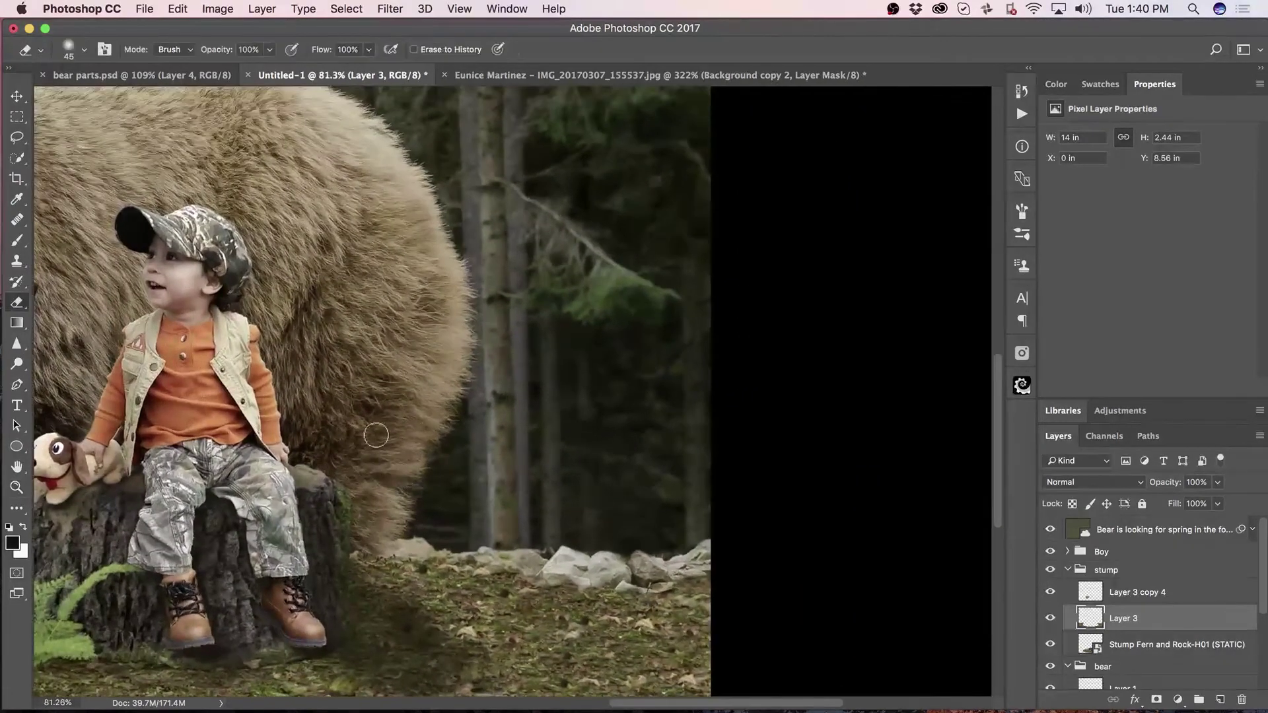
key("space")
mouse_move(456, 396)
left_mouse_down()
mouse_move(660, 291)
mouse_move(726, 368)
left_mouse_up()
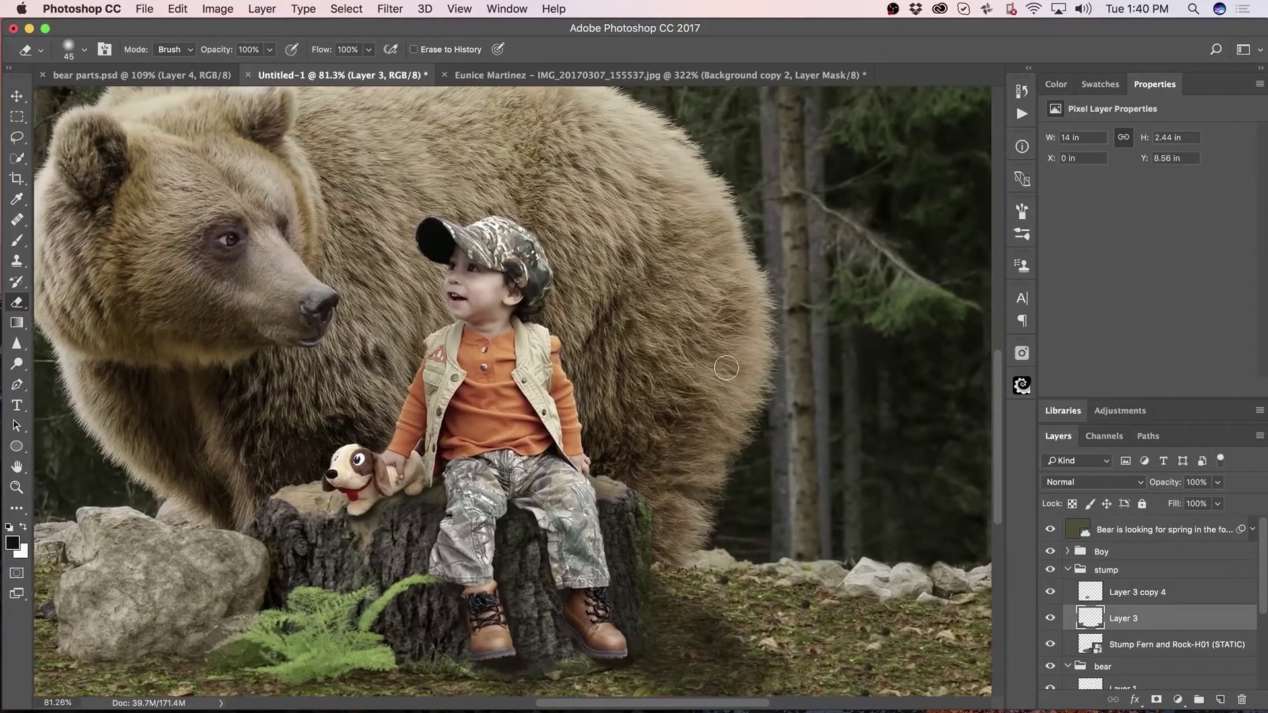
- Expand the Boy group and display the layer mask of Background copy 2 alone on the whole canvas
mouse_move(1260, 550)
left_mouse_down()
mouse_move(1260, 630)
mouse_move(1262, 555)
left_mouse_up()
left_click(1074, 553)
left_click(1069, 552)
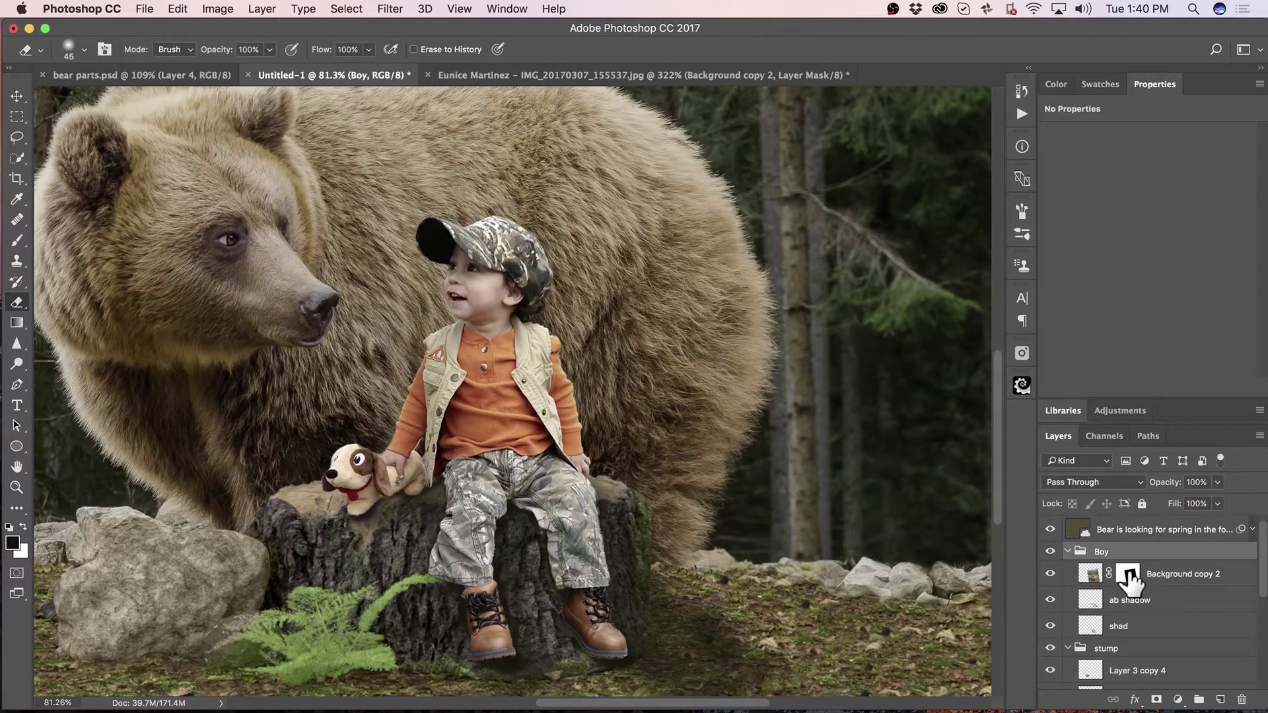
left_click(1128, 575)
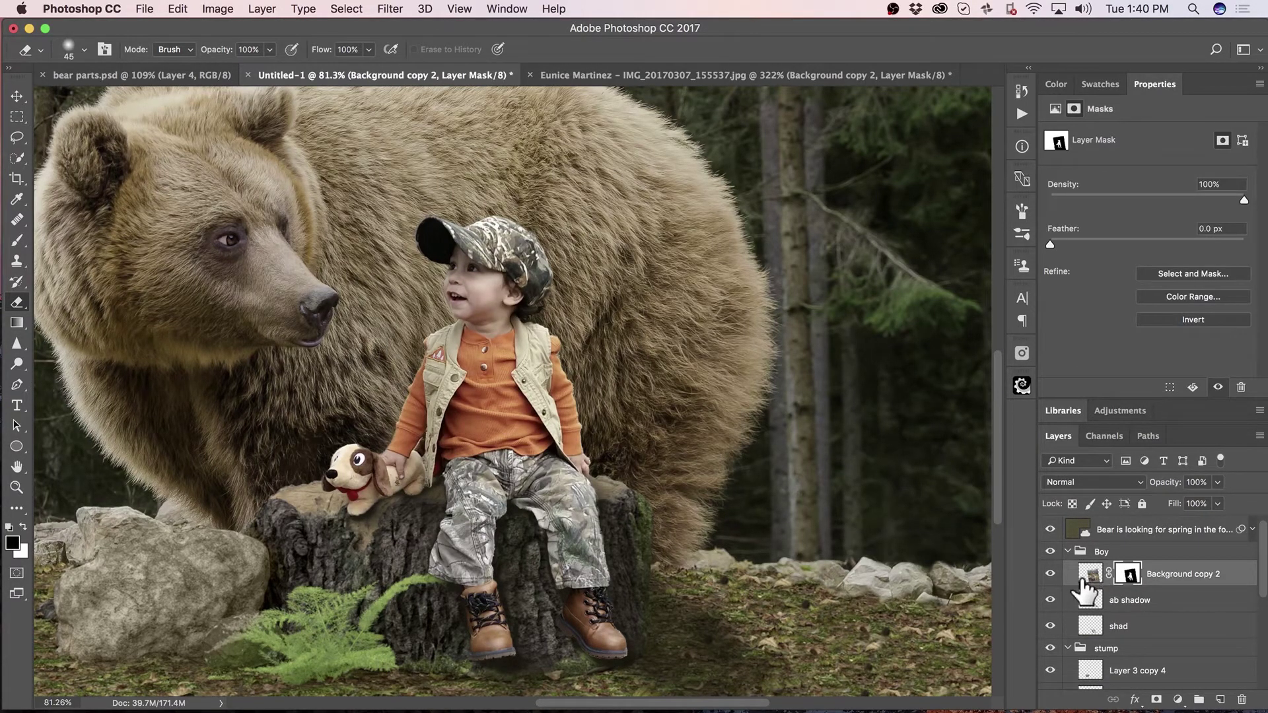
left_click(1128, 574, "alt")
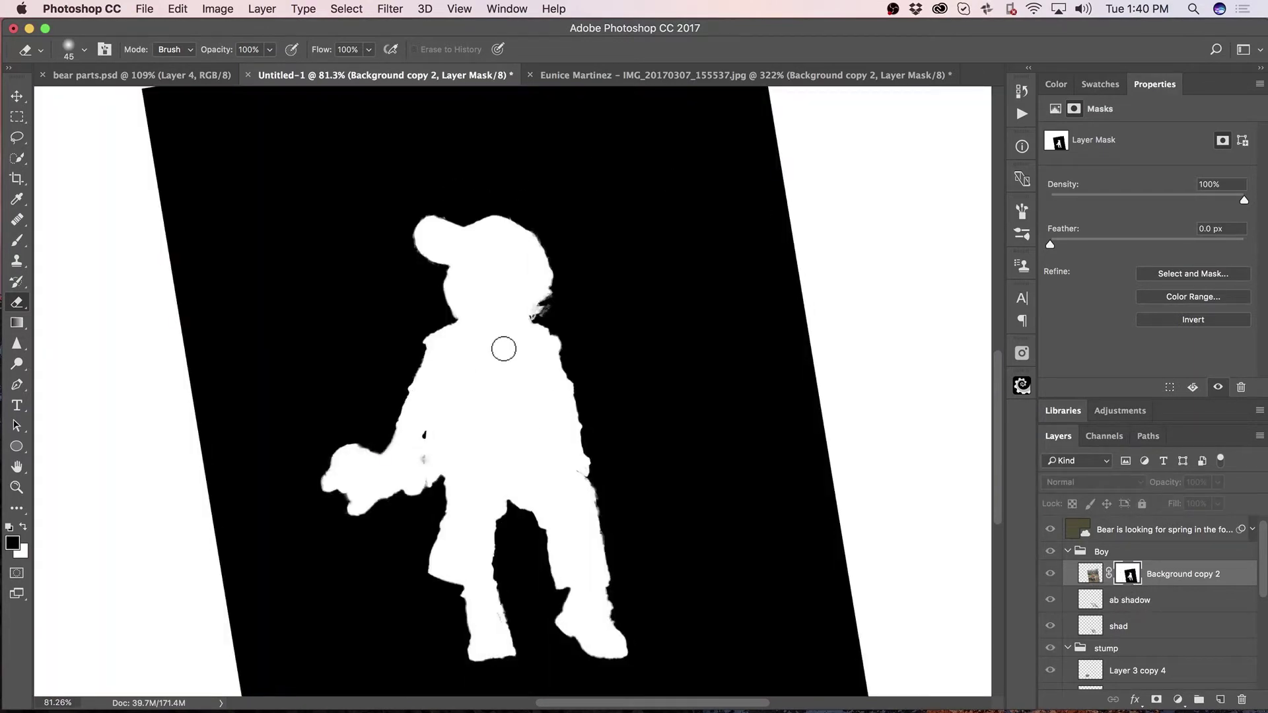
key("super+minus")
key("super+minus")
key("super+minus")
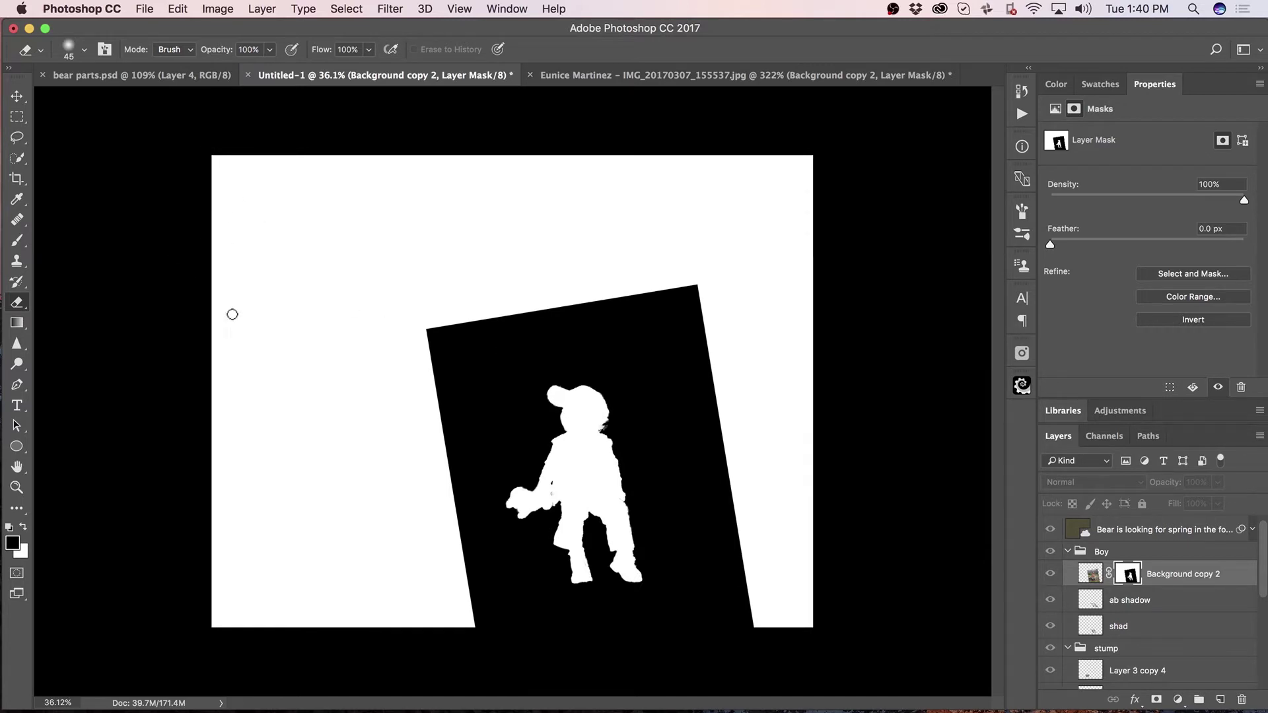
- Paint straight black strokes at 100% opacity along the left, upper and right edges of the mask's black rectangle with a 150 px brush
key("b")
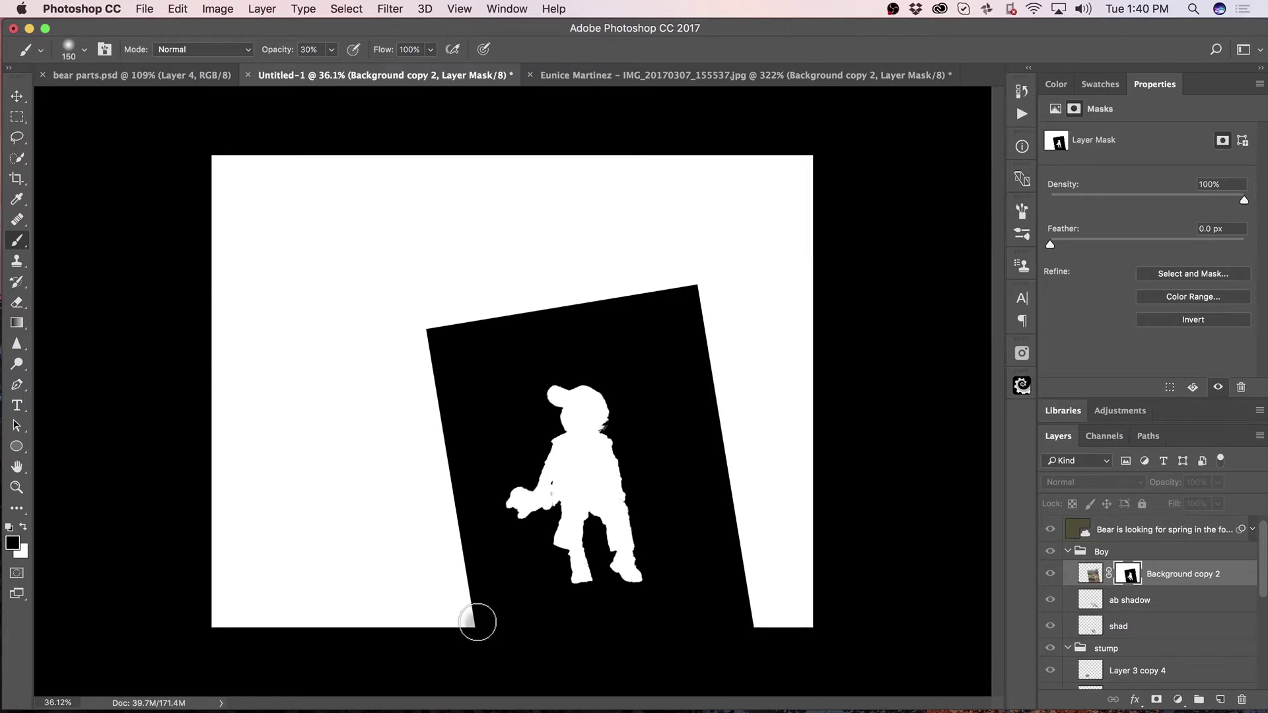
key("0")
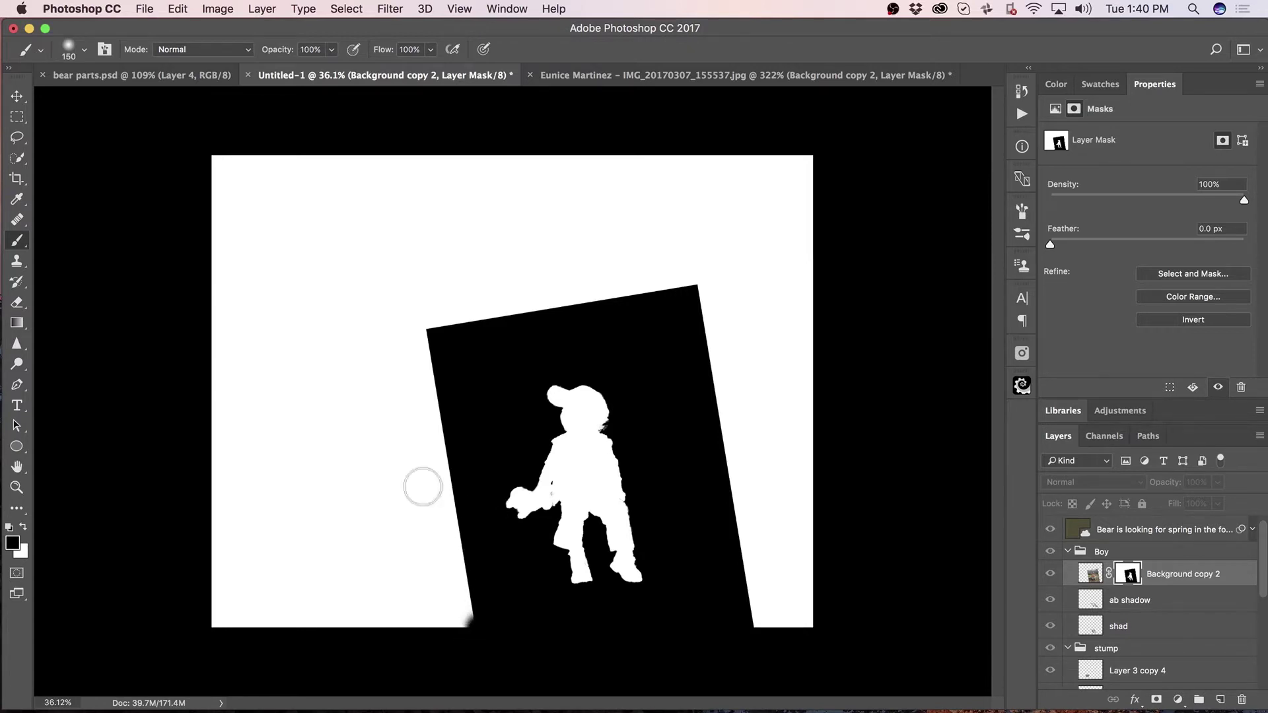
left_click_drag(422, 325, 427, 333)
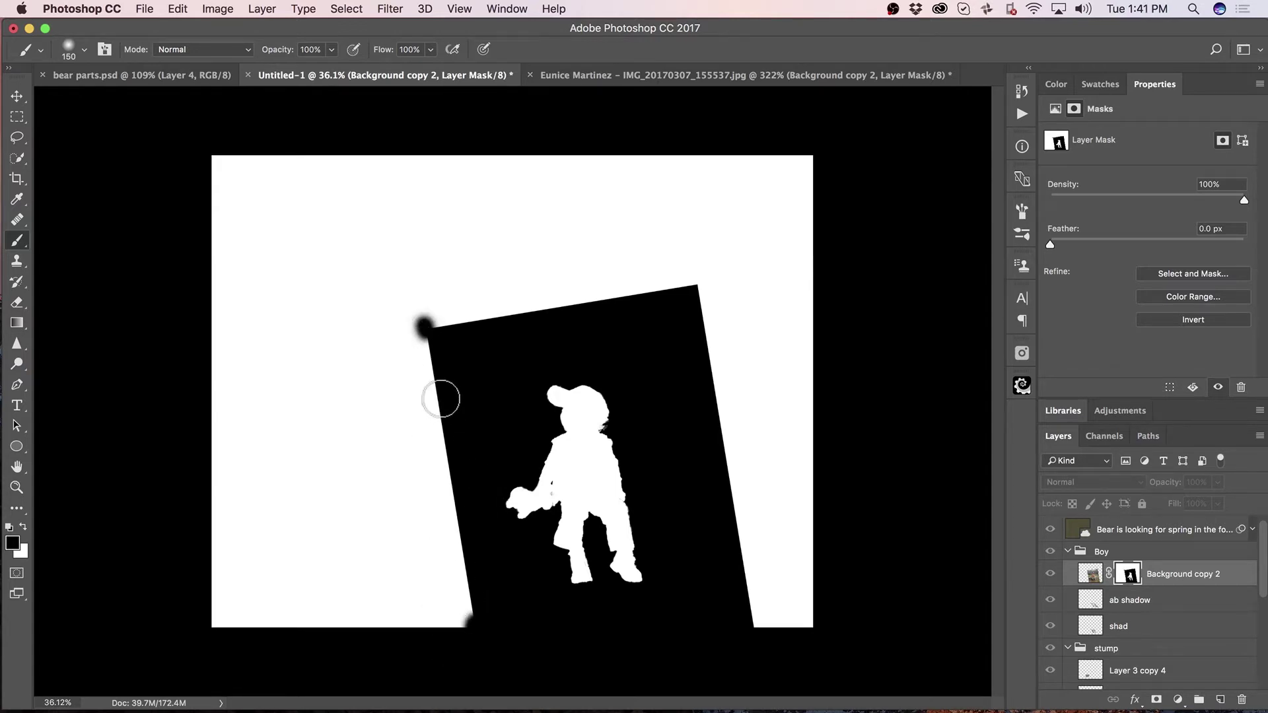
left_click(426, 334, "shift")
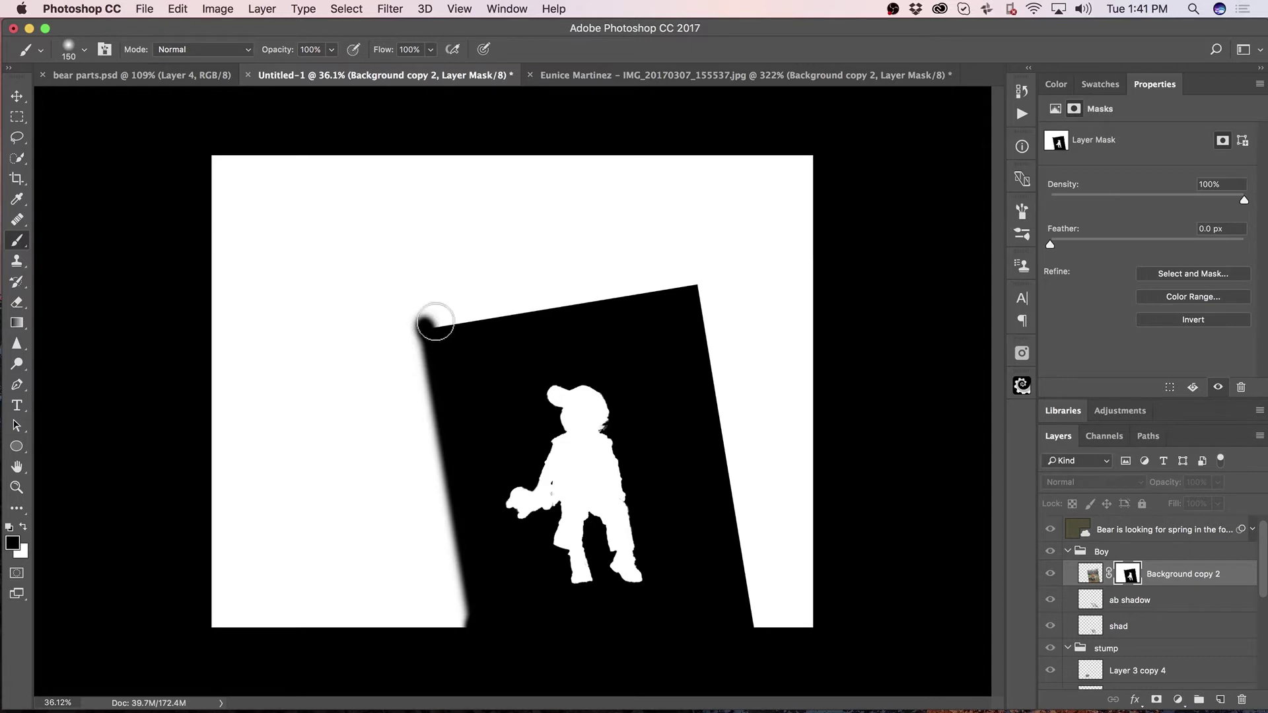
left_click(698, 286, "shift")
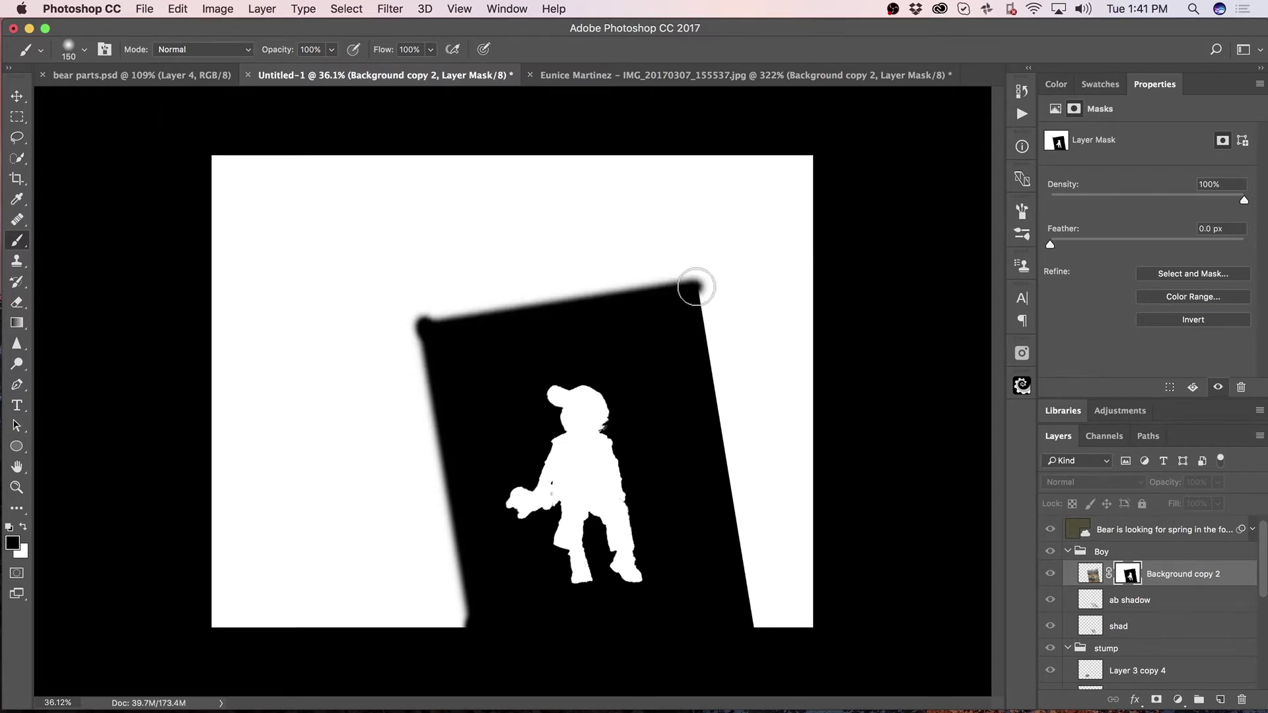
left_click(755, 630, "shift")
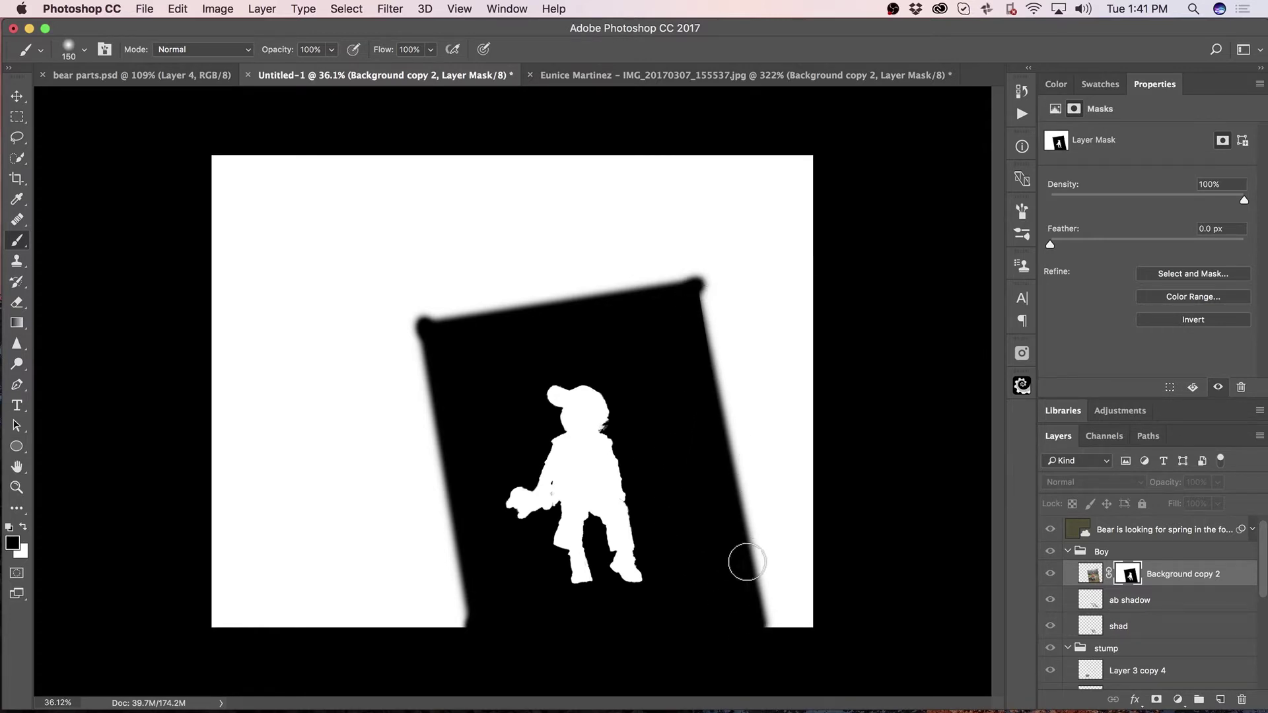
- Reinforce the mask rectangle's right edge in black, add a black stroke across the white area above it, and return to the image view
left_click(758, 579)
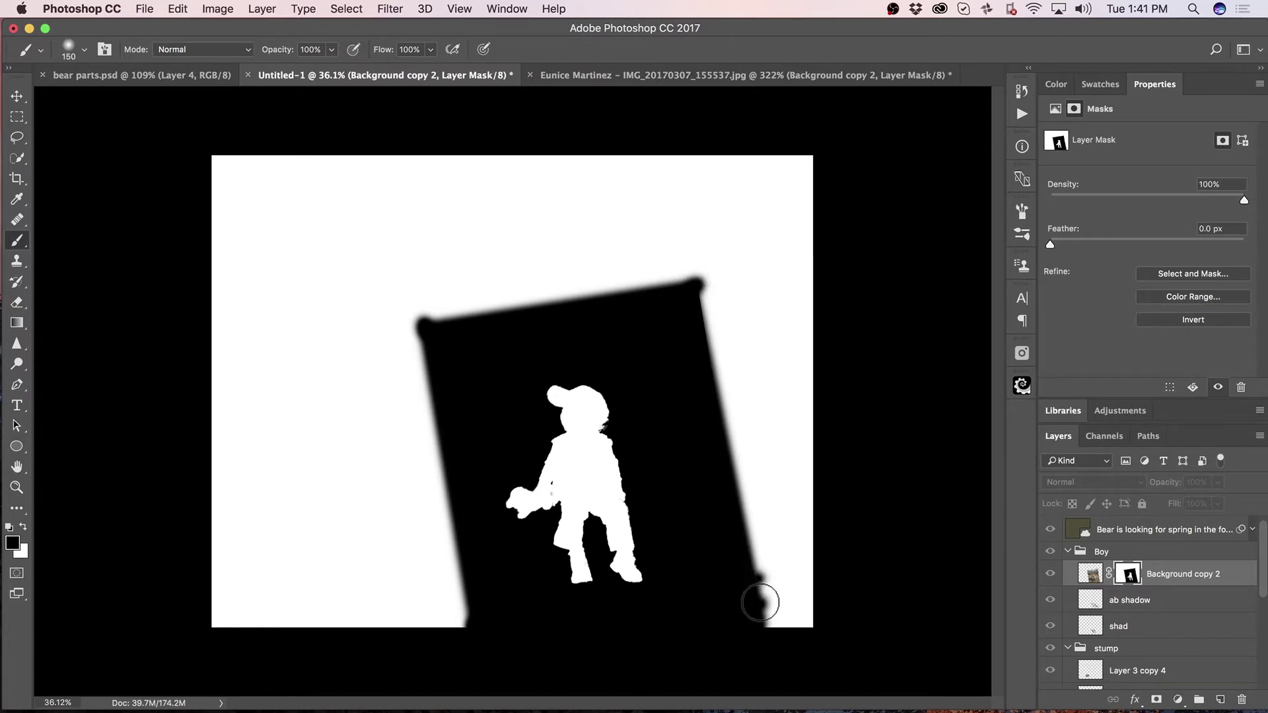
left_click(696, 289, "shift")
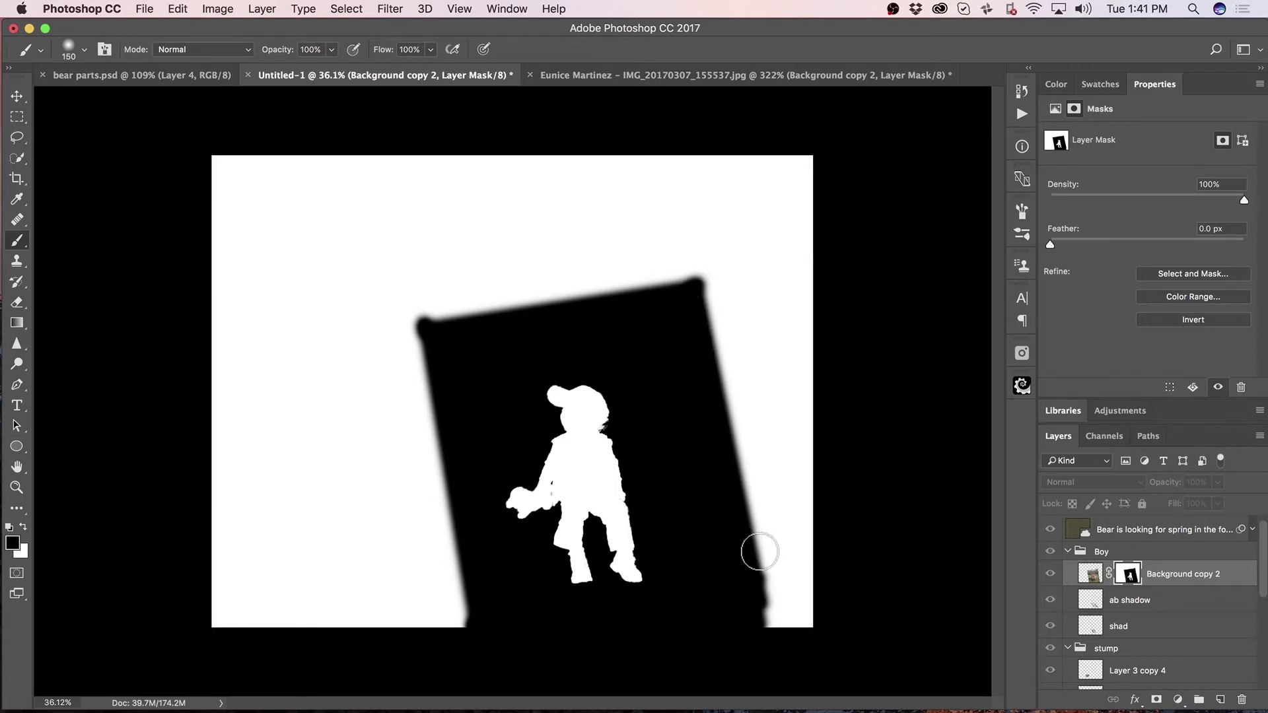
left_click(768, 626, "shift")
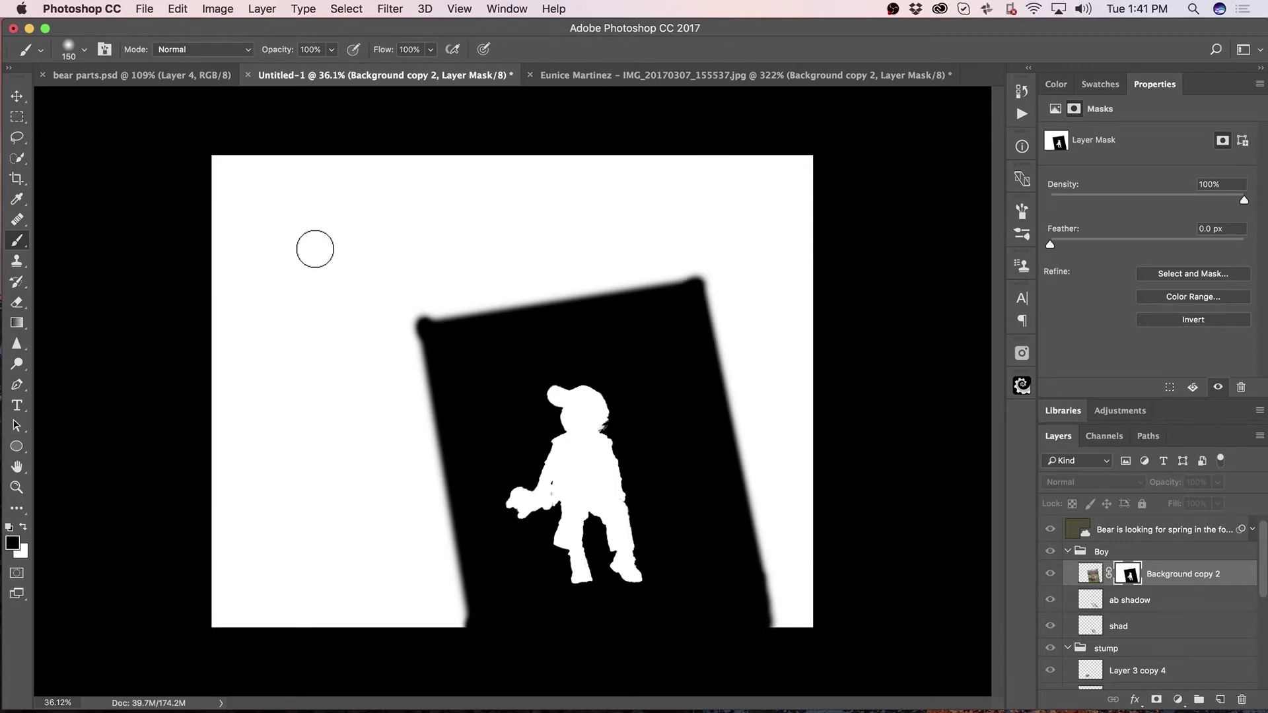
left_click_drag(252, 249, 675, 227)
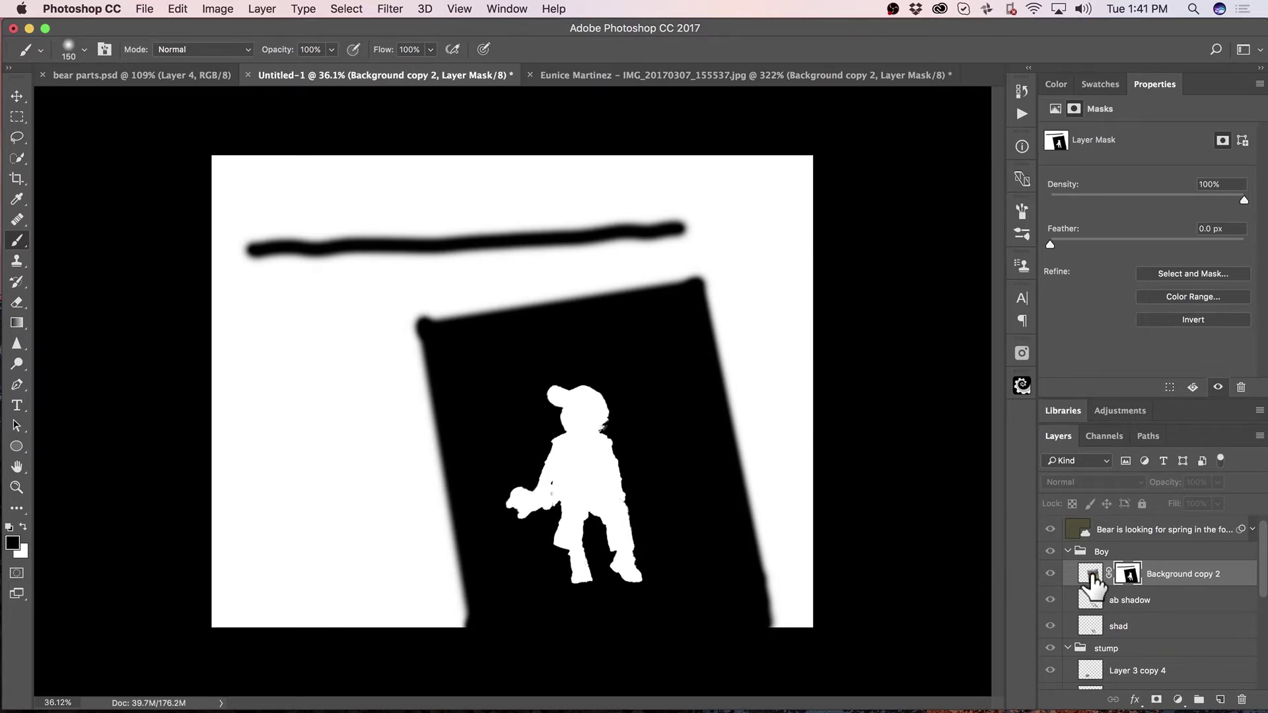
left_click(1091, 575)
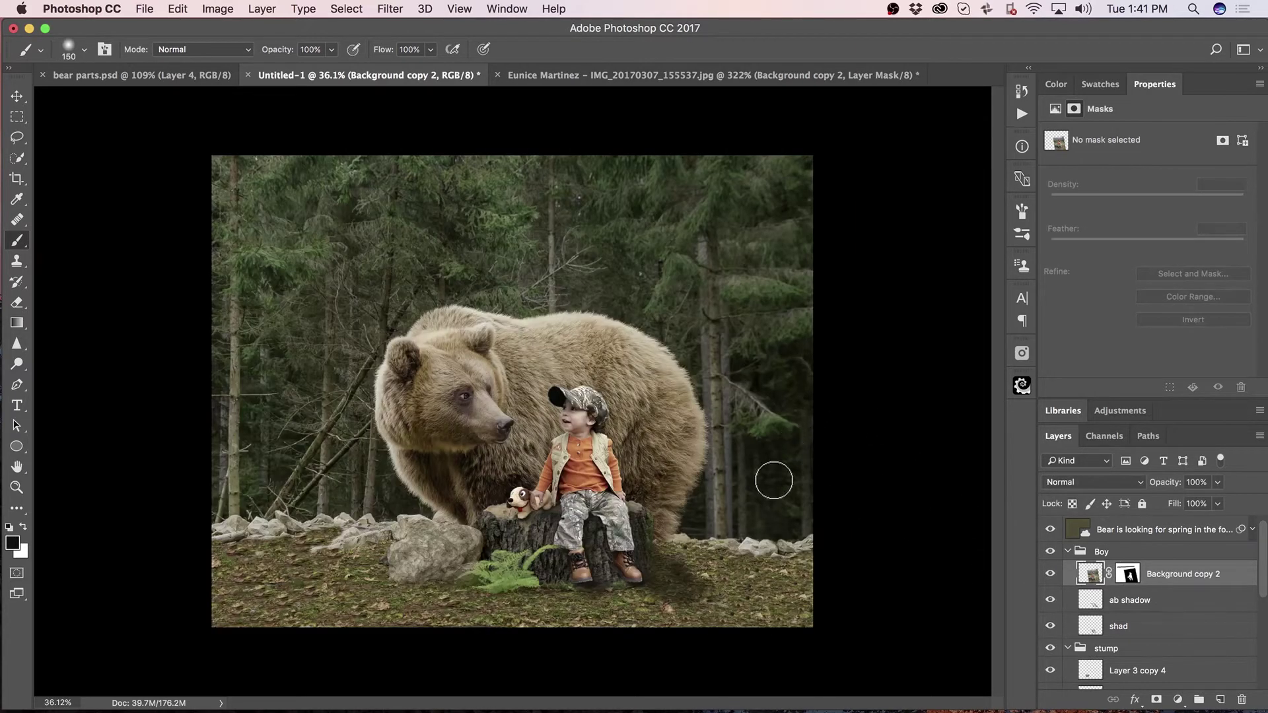
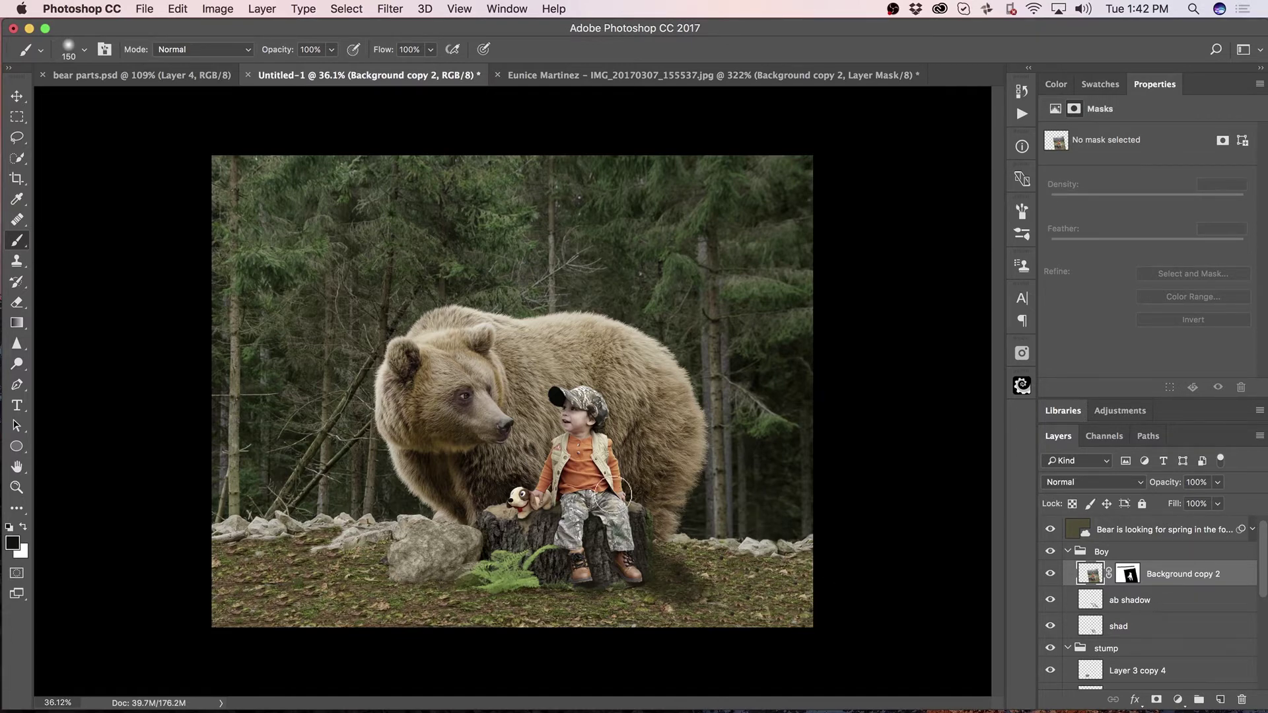
- Crop the composite at the 5:7 ratio in landscape, tightening the frame around the bear and the boy
left_click(1090, 574)
scroll(512, 298, "up", 1)
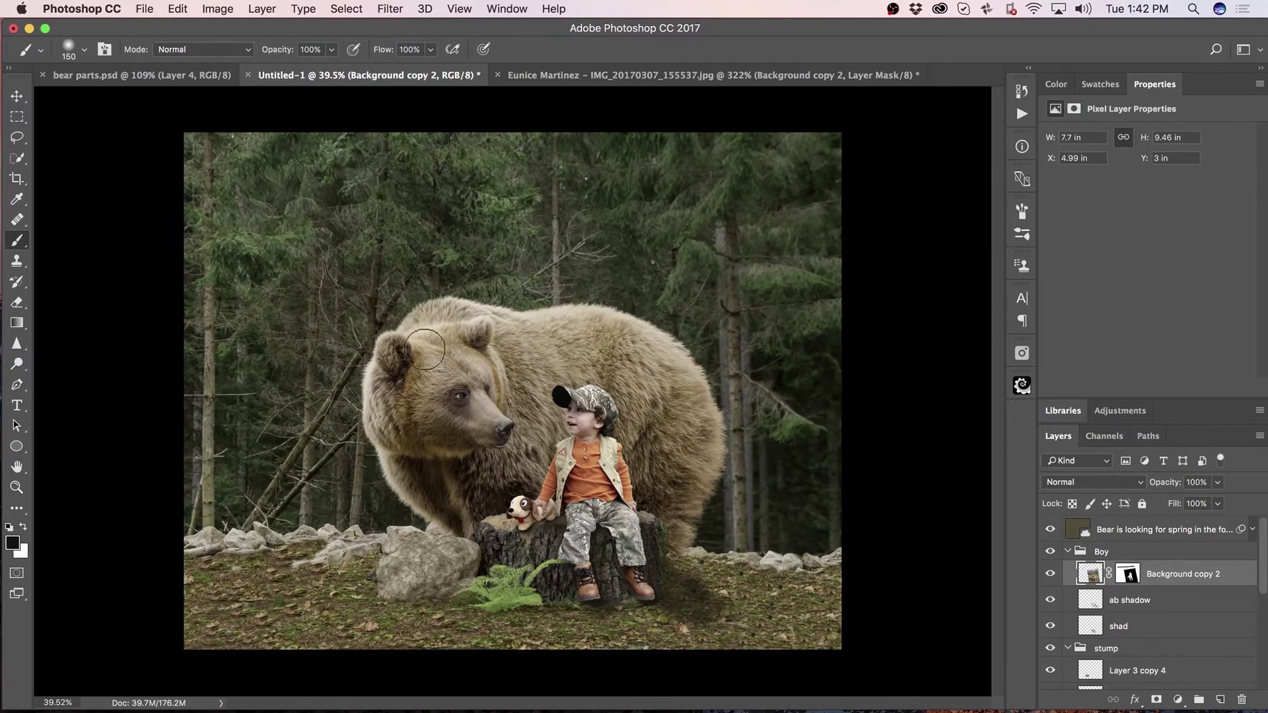
left_click(17, 178)
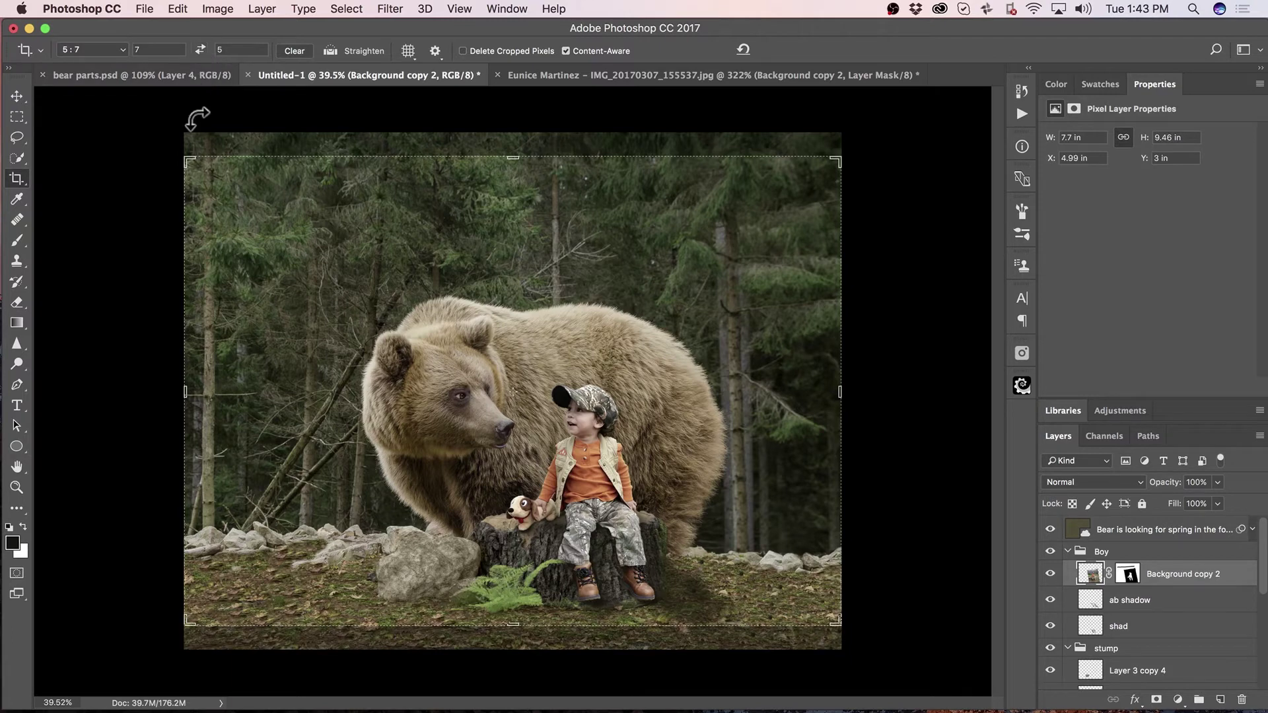
left_click_drag(187, 160, 200, 179)
left_click_drag(564, 366, 553, 328)
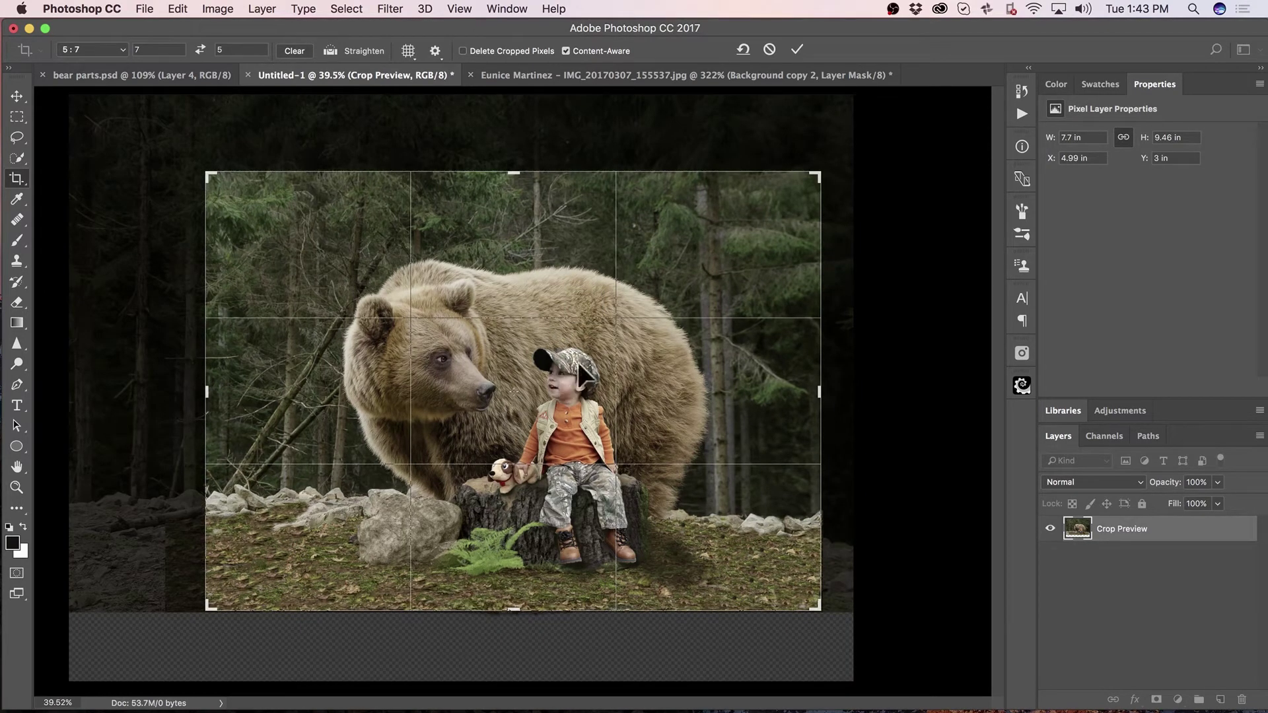
left_click_drag(545, 313, 548, 312)
key("Return")
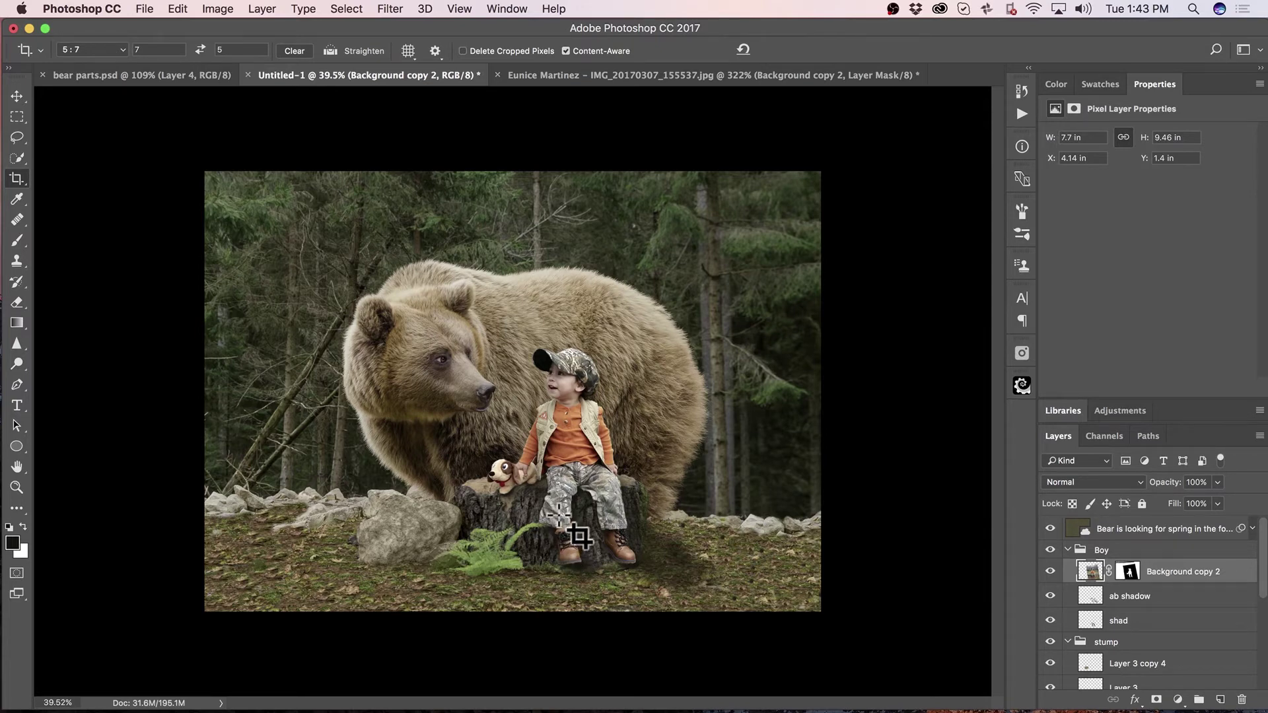
- Add a Photo Filter adjustment layer above the top colour overlay layer and set its filter colour to orange ec6f00
left_click(1129, 548)
left_click(1133, 532)
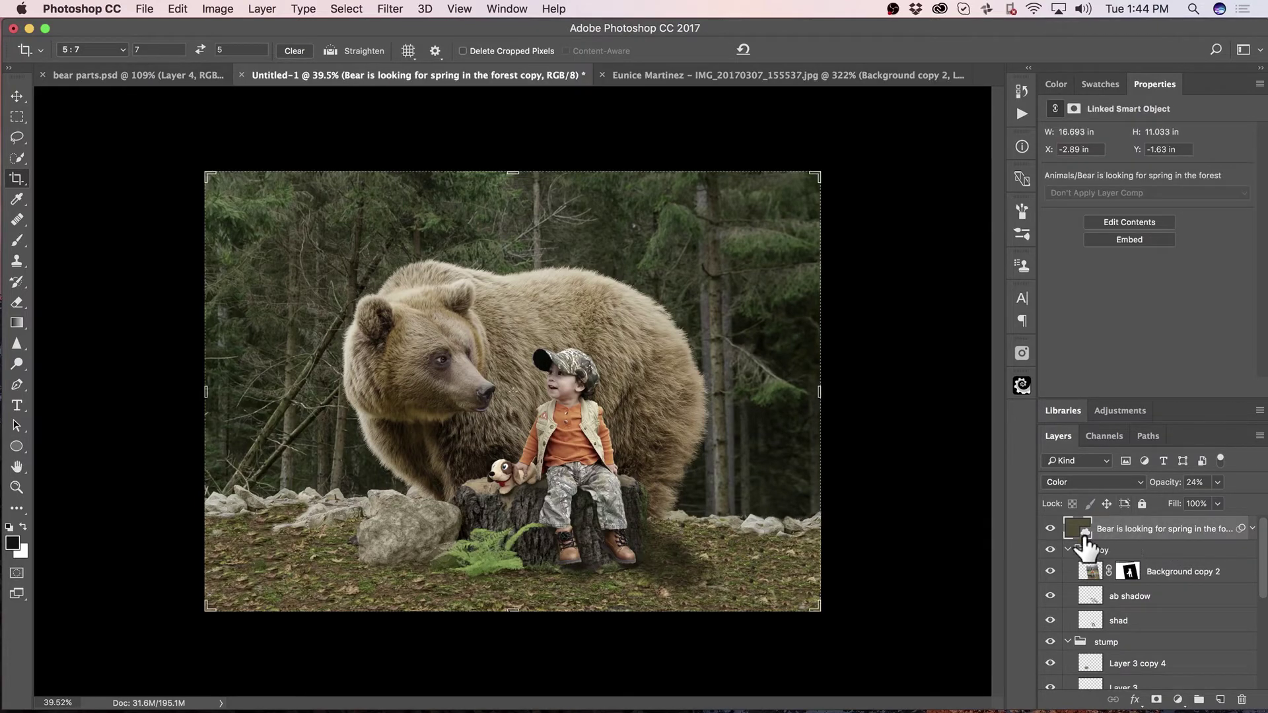
key("b")
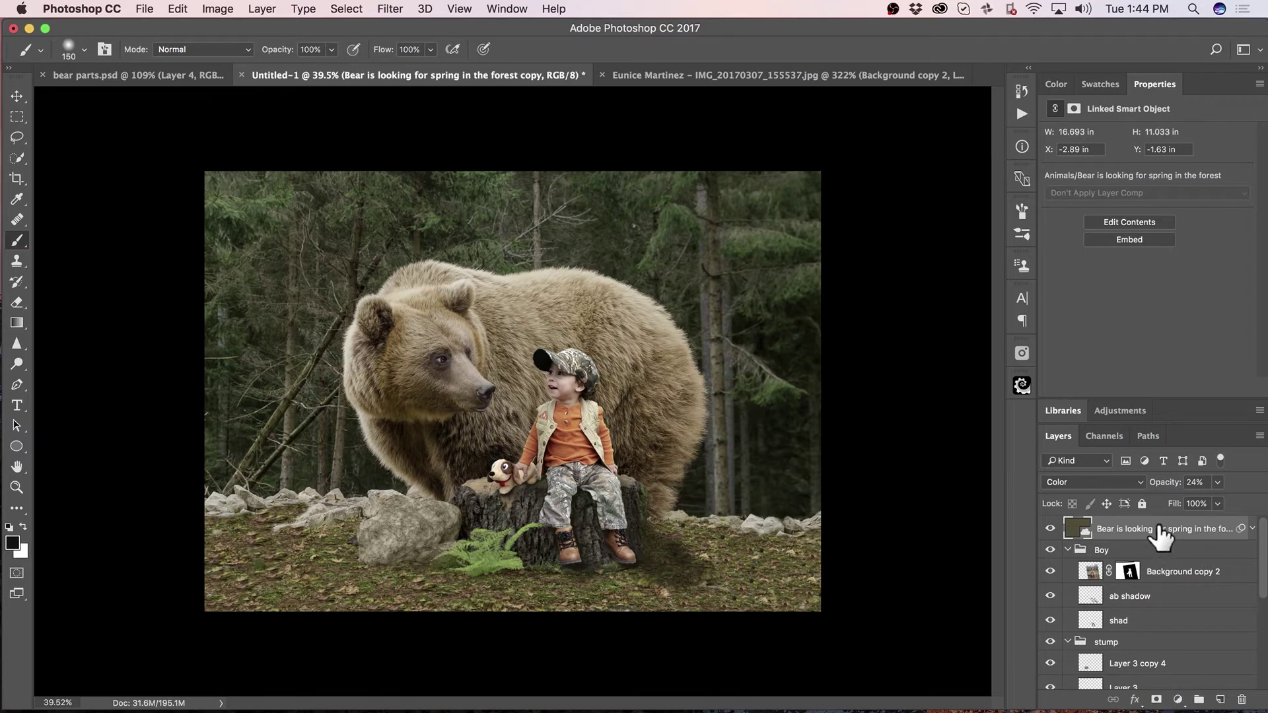
left_click(1178, 700)
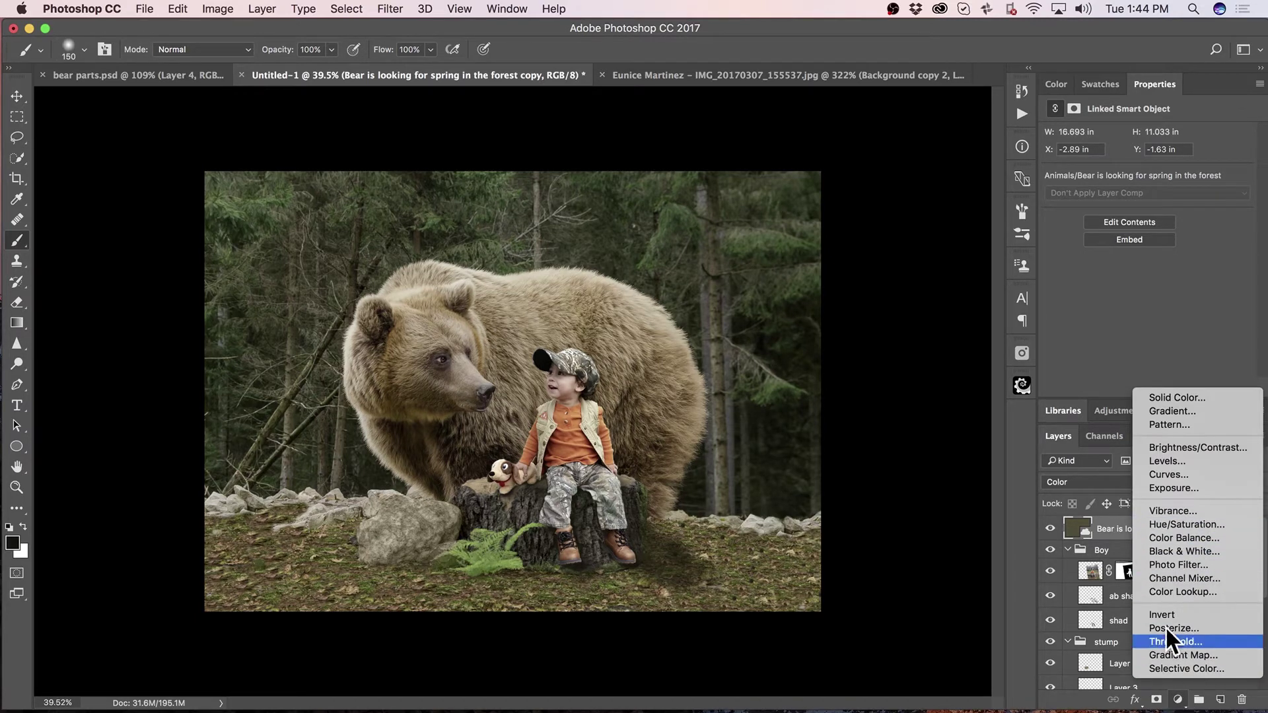
left_click(1195, 565)
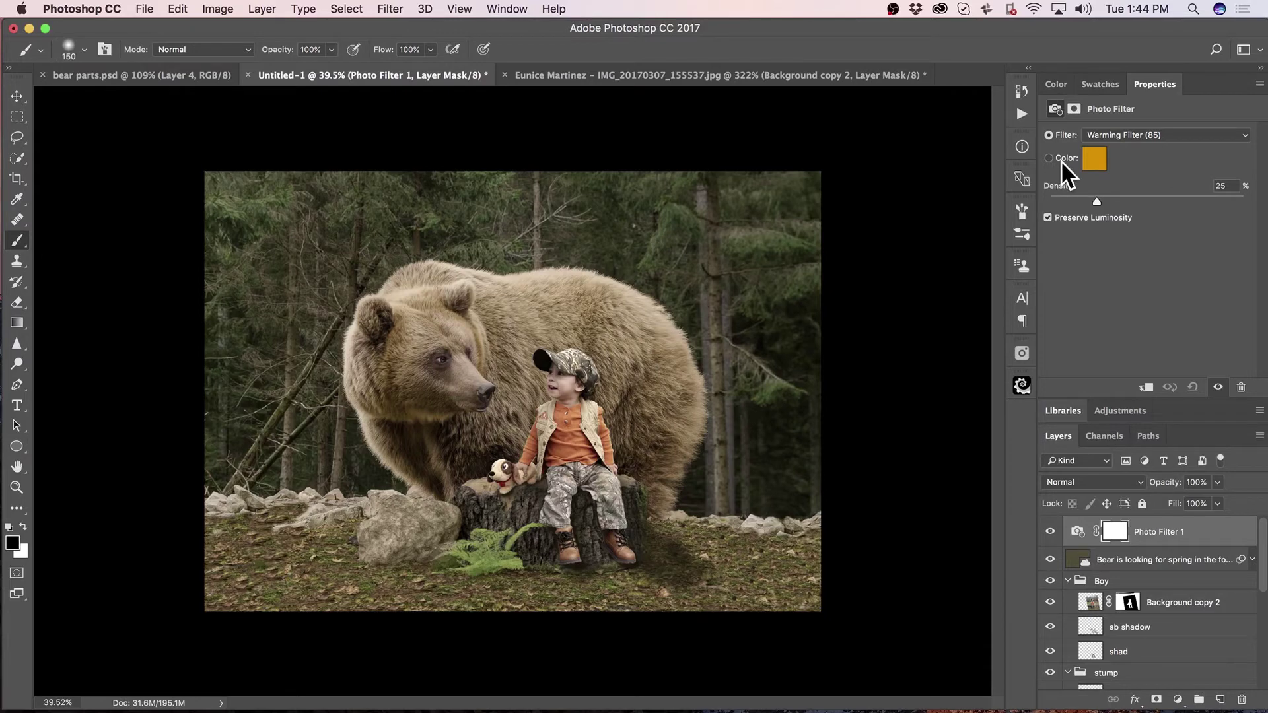
left_click(1093, 159)
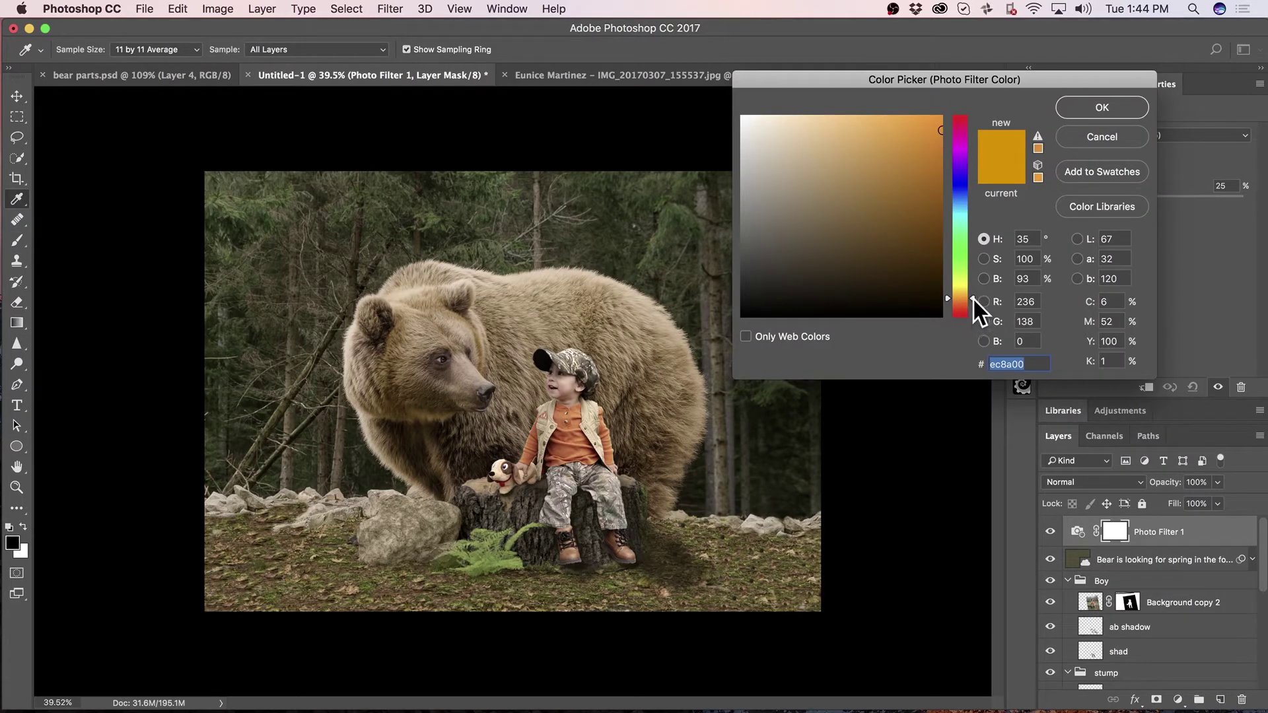
left_click_drag(972, 298, 971, 301)
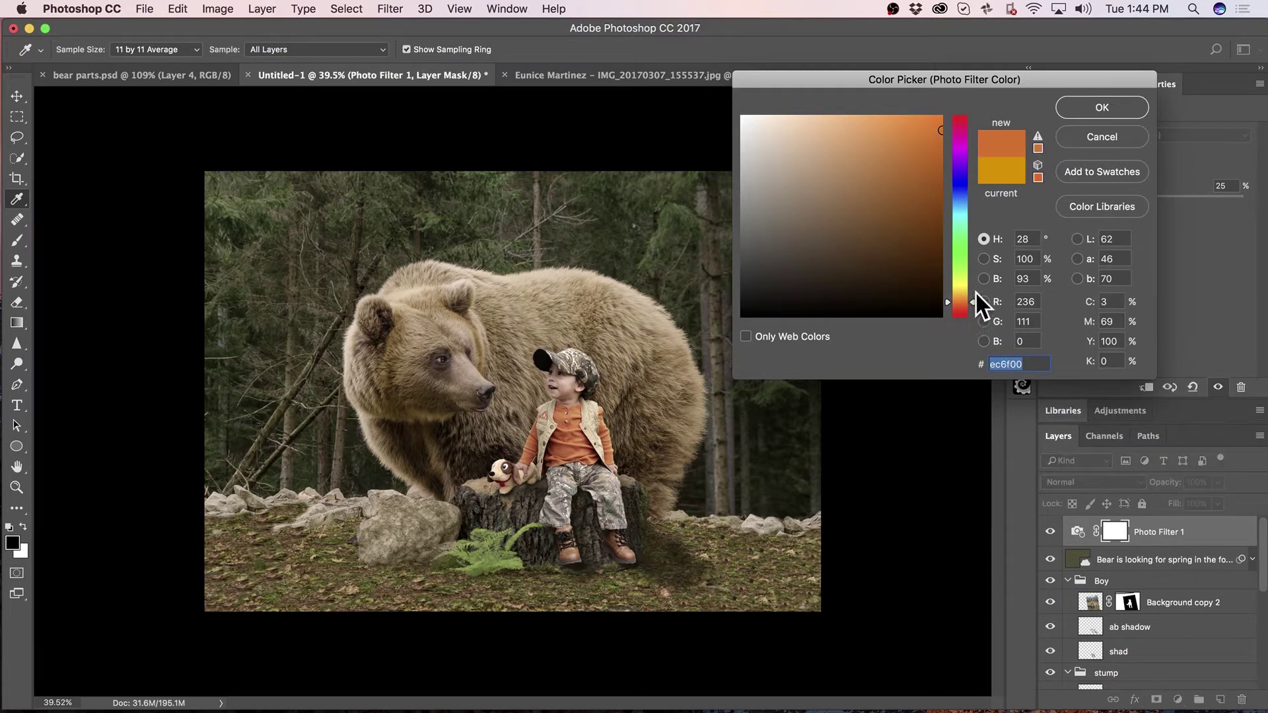
left_click(1093, 111)
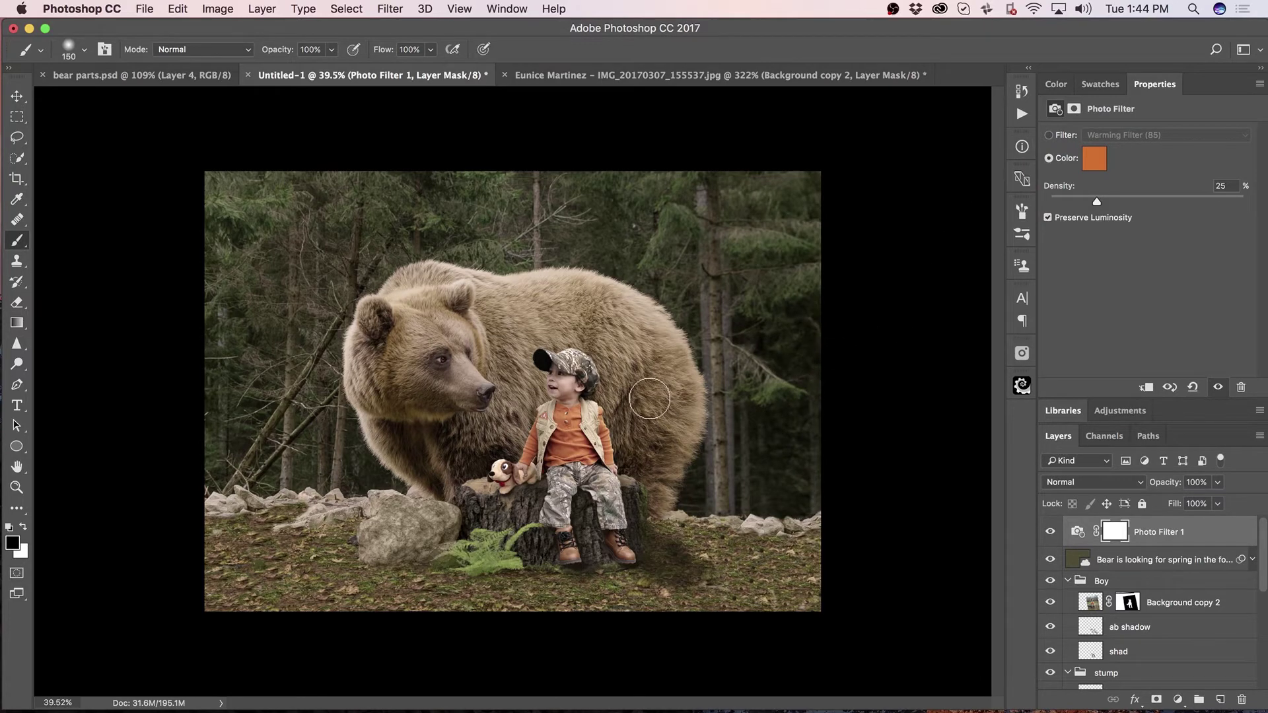
- Add a Curves adjustment layer, bend the curve down to darken the midtones, and place it directly above the bear group
key("z")
mouse_move(575, 383)
left_mouse_down()
mouse_move(657, 366)
mouse_move(621, 368)
mouse_move(741, 410)
left_mouse_up()
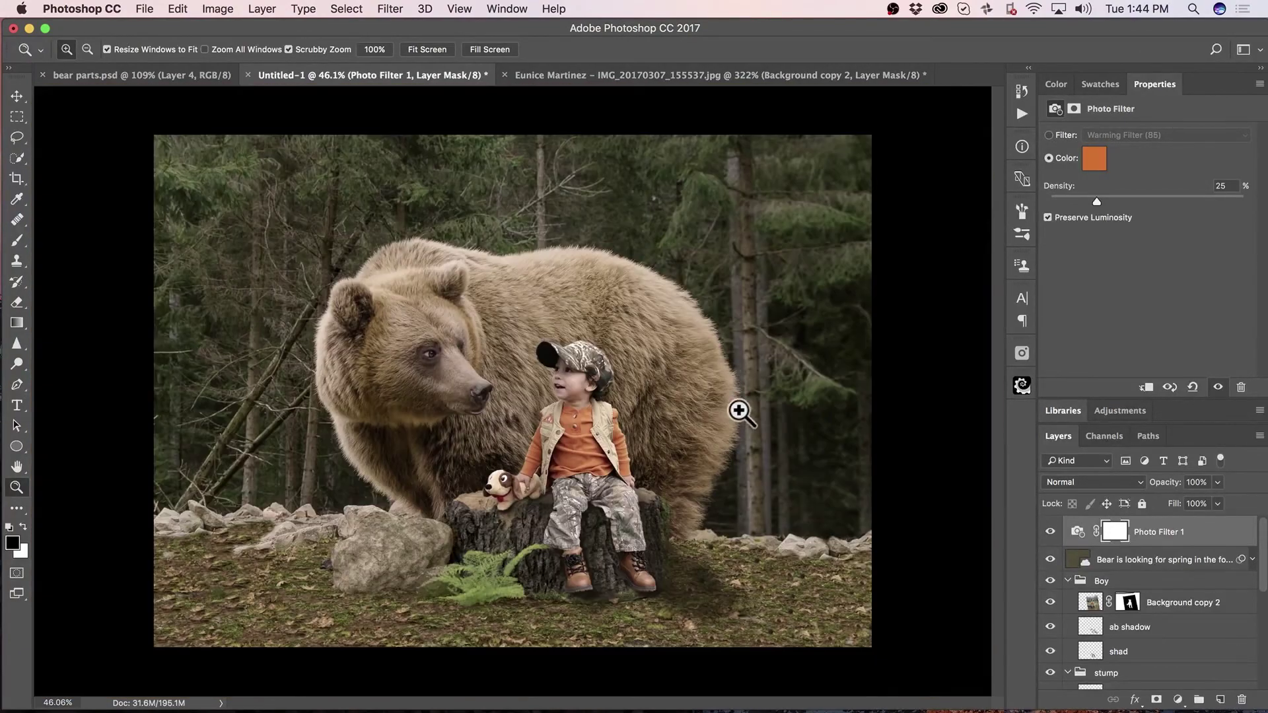
key("super+equal")
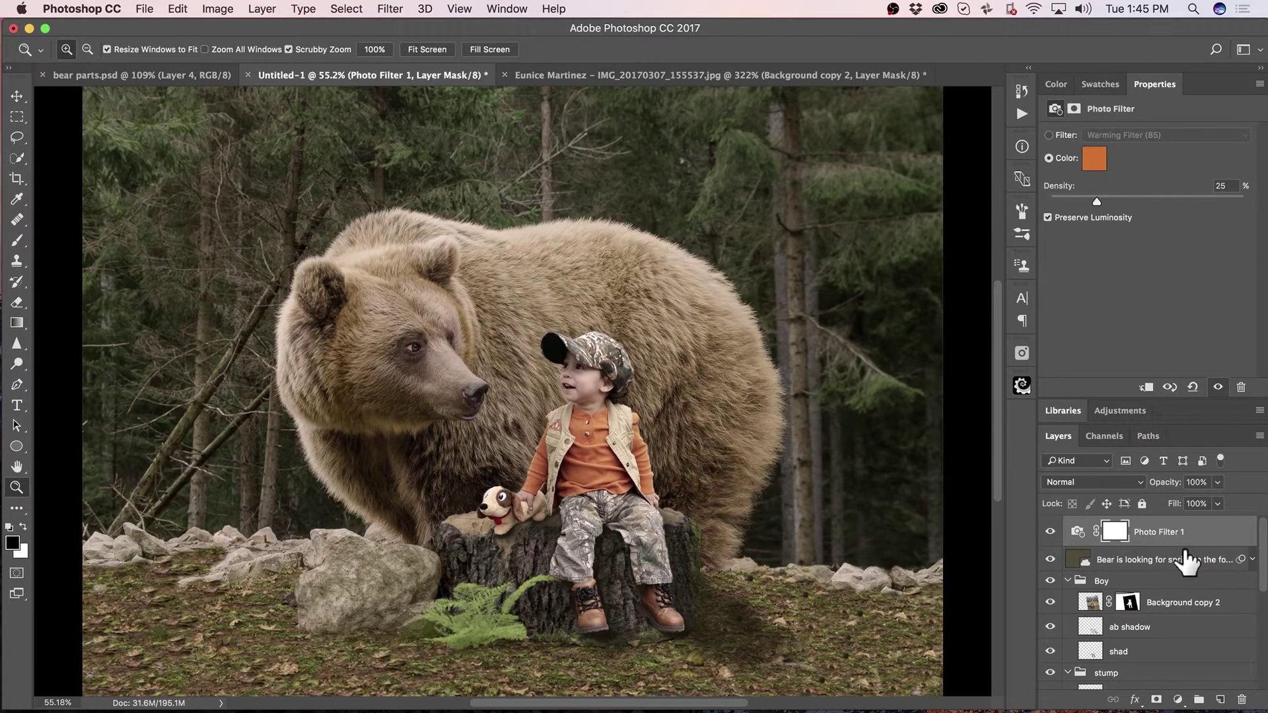
left_click(1178, 699)
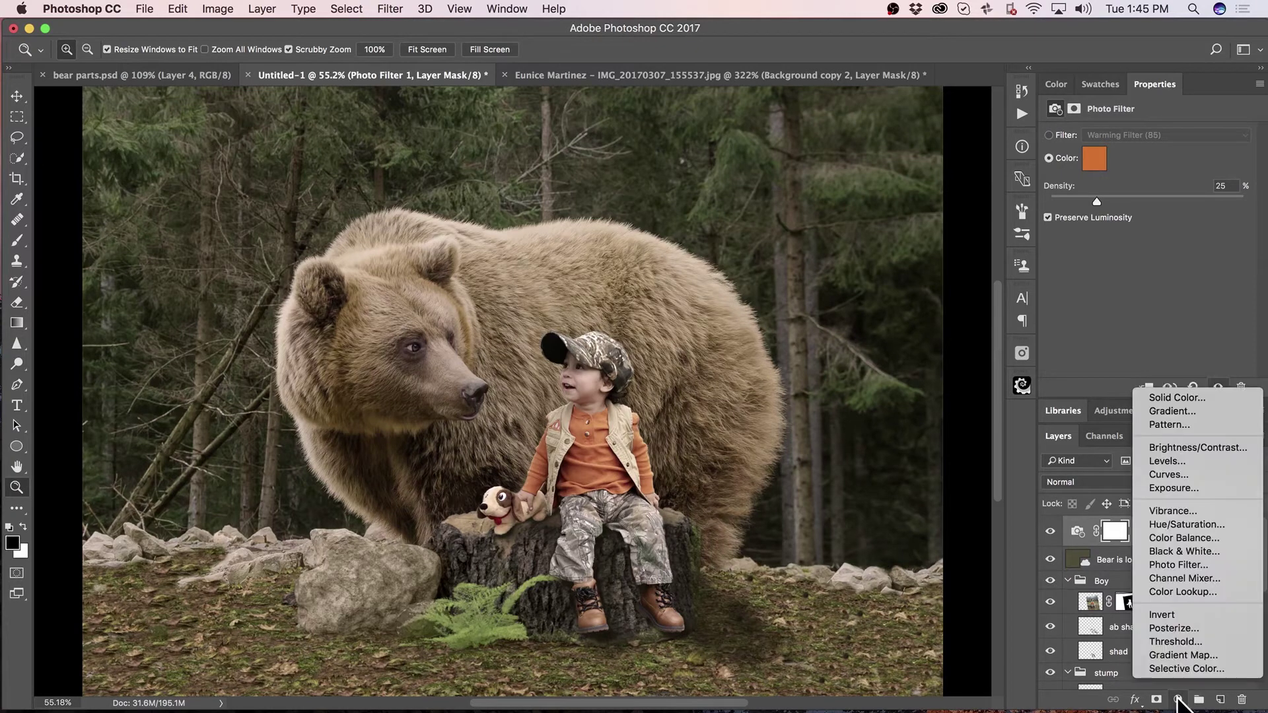
left_click(1209, 474)
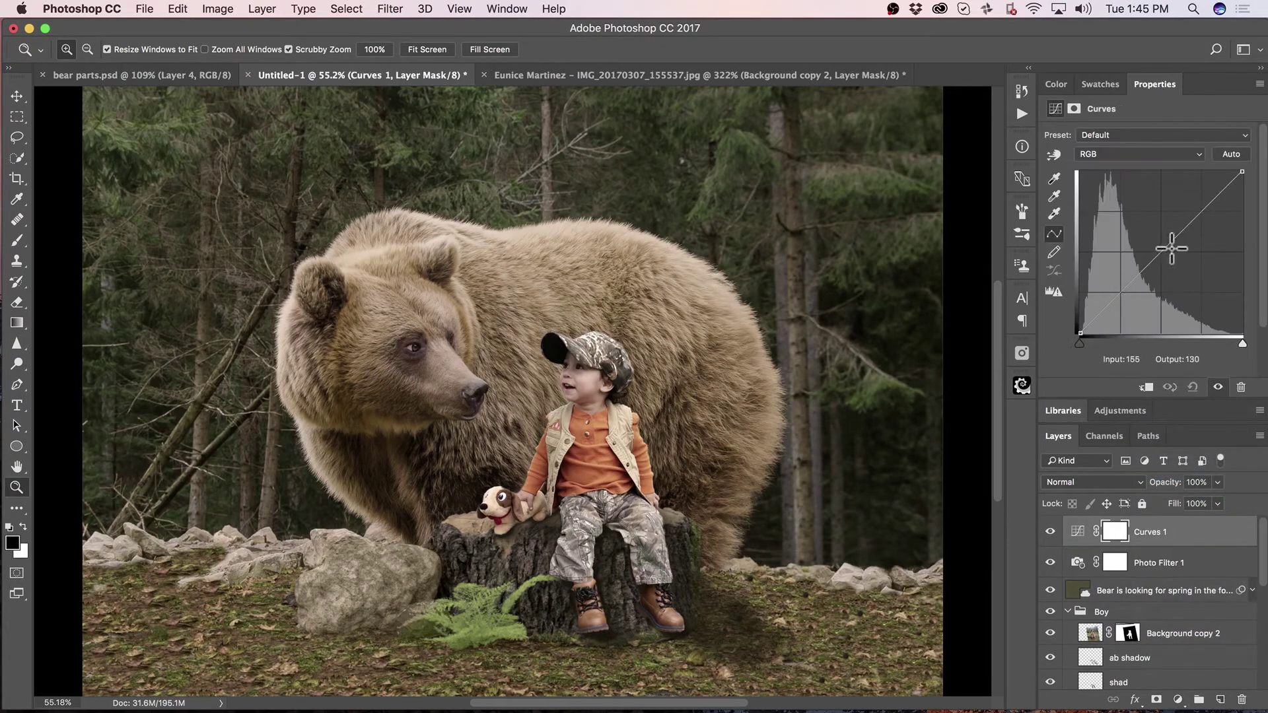
left_click_drag(1172, 248, 1177, 269)
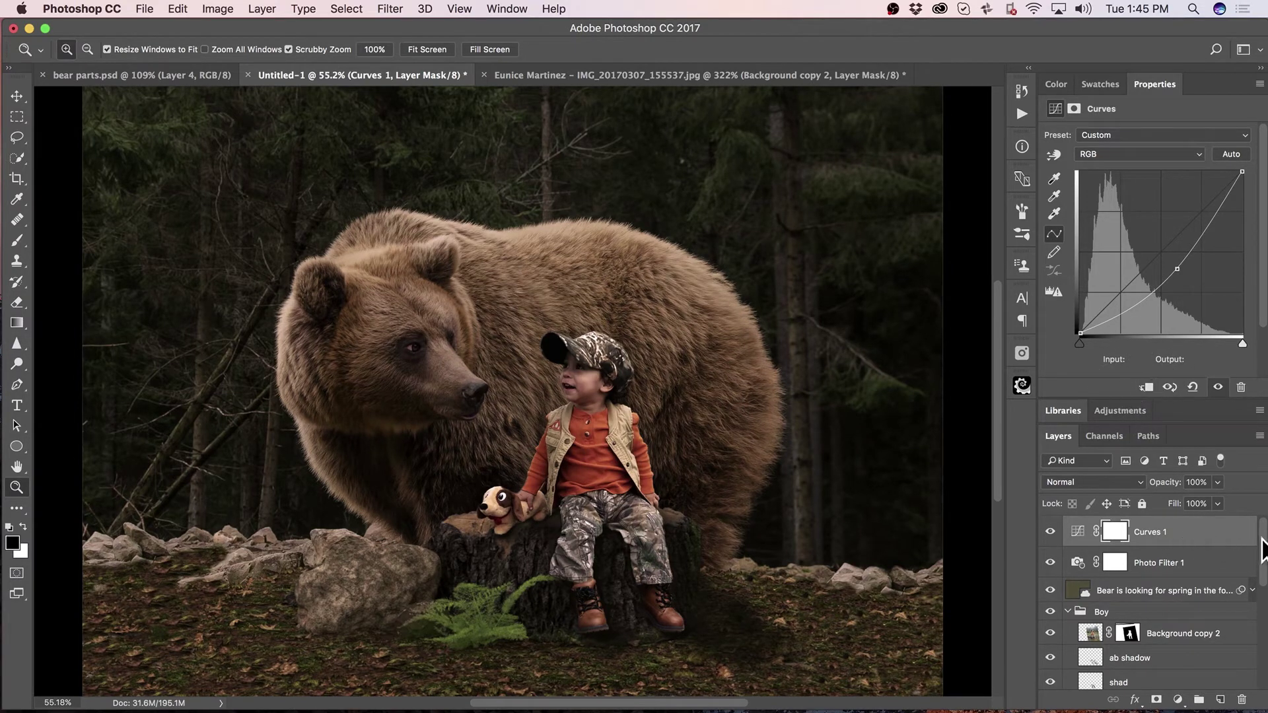
left_click_drag(1158, 536, 1139, 558)
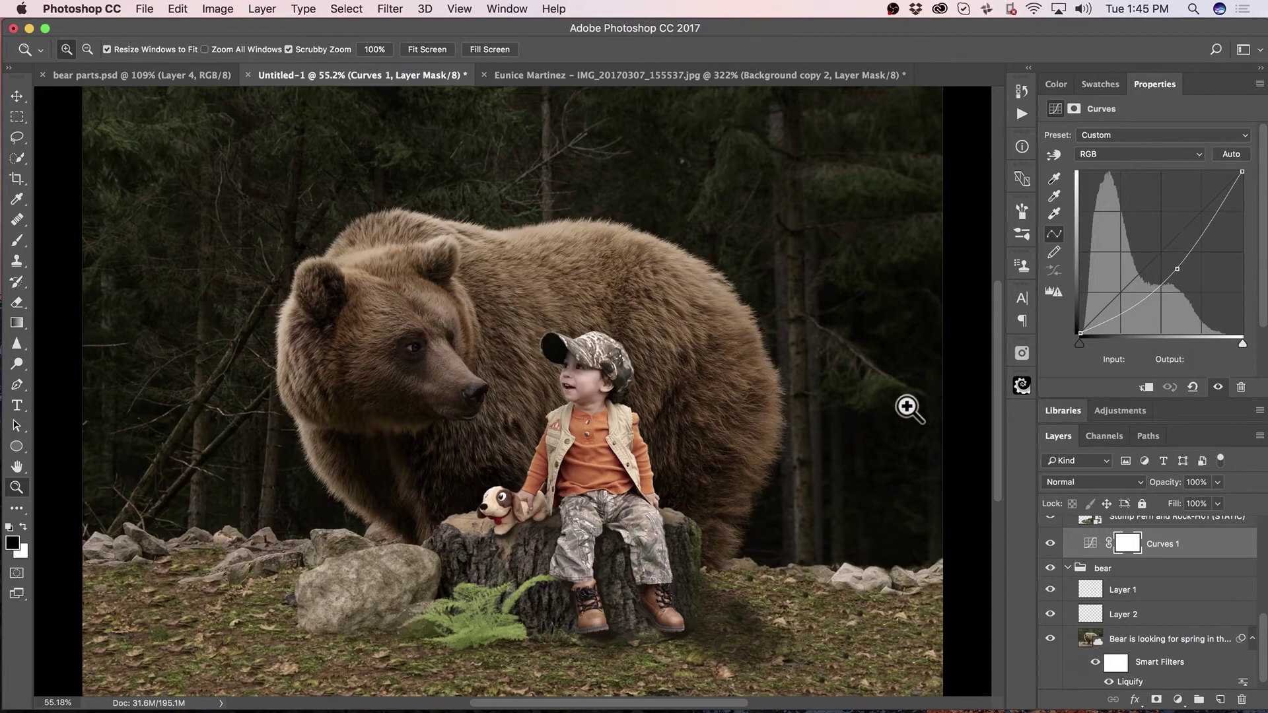
- Add a Curves layer above Background copy 2, lower its white point output to 118, and clip it to the boy layer
left_click_drag(1262, 631, 1263, 524)
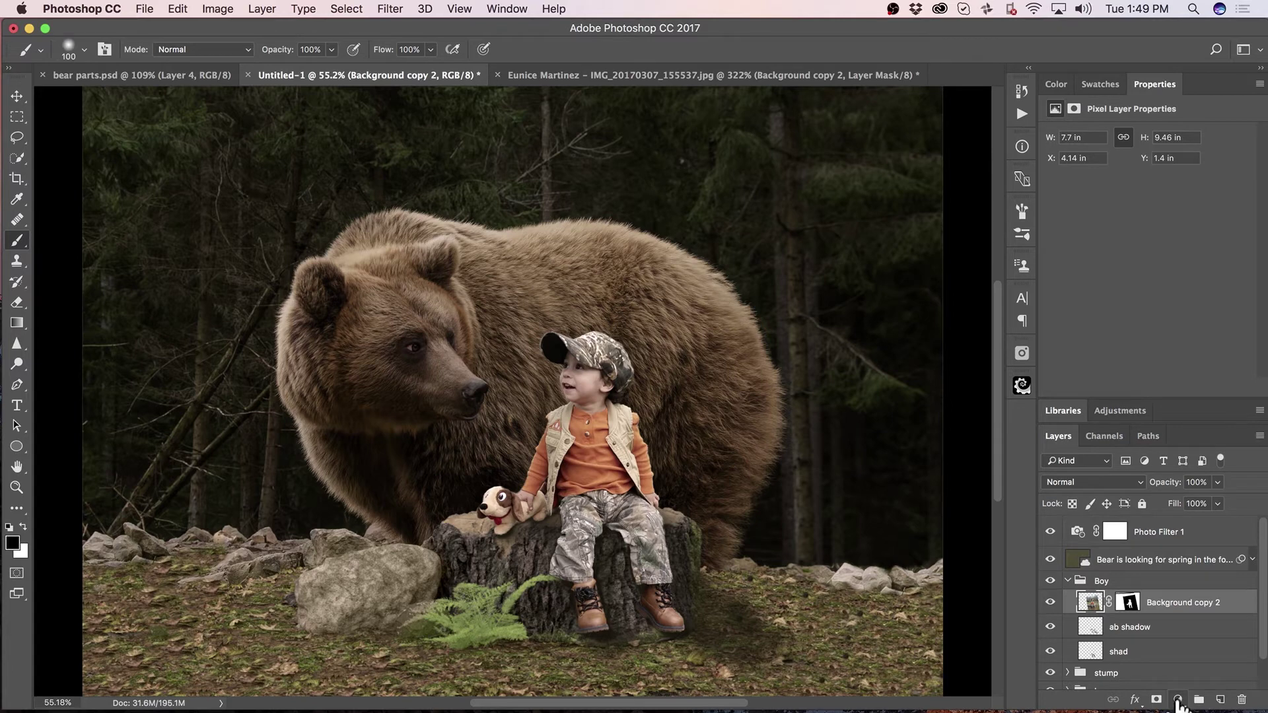
left_click(1178, 699)
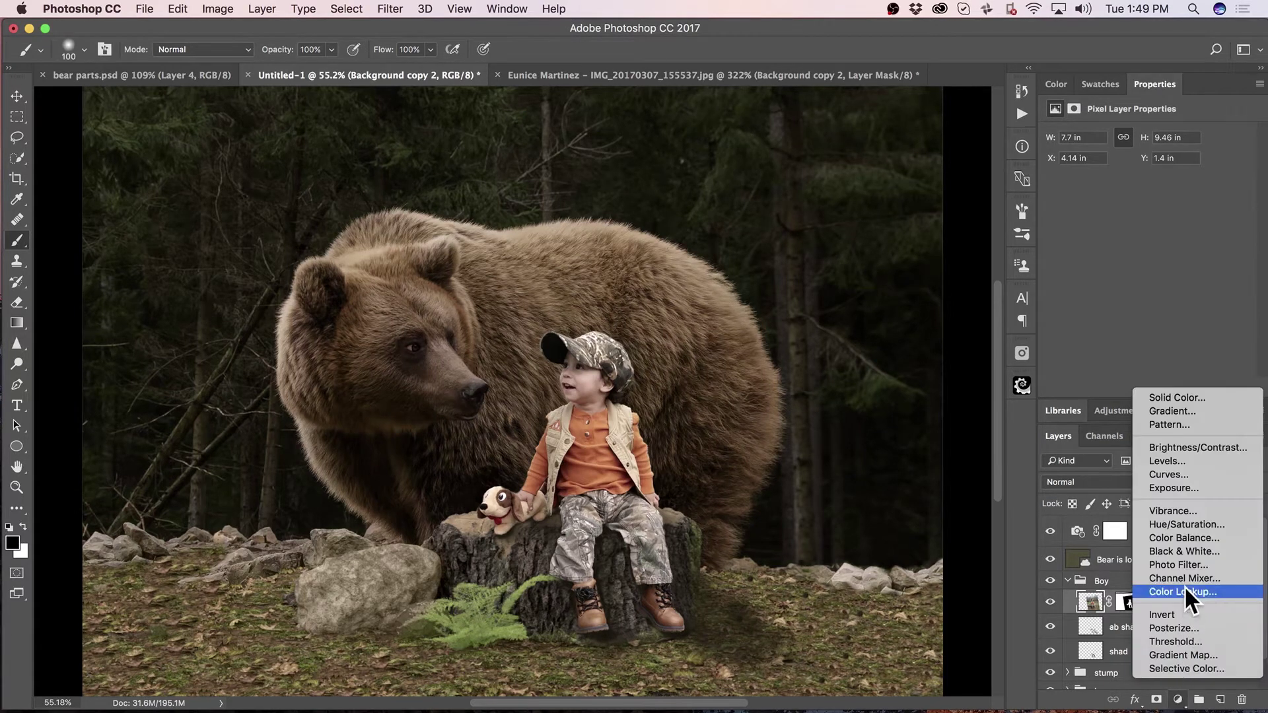
left_click(1194, 474)
left_click_drag(1243, 172, 1257, 242)
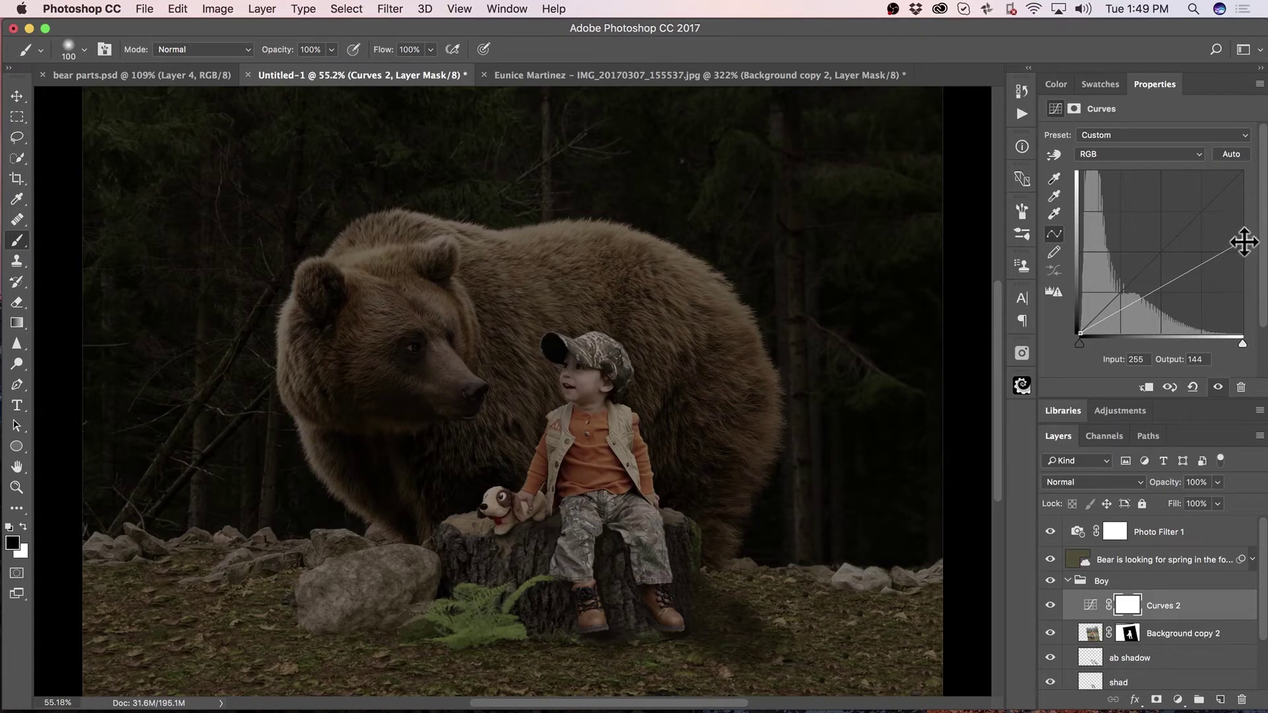
left_click_drag(1245, 242, 1243, 259)
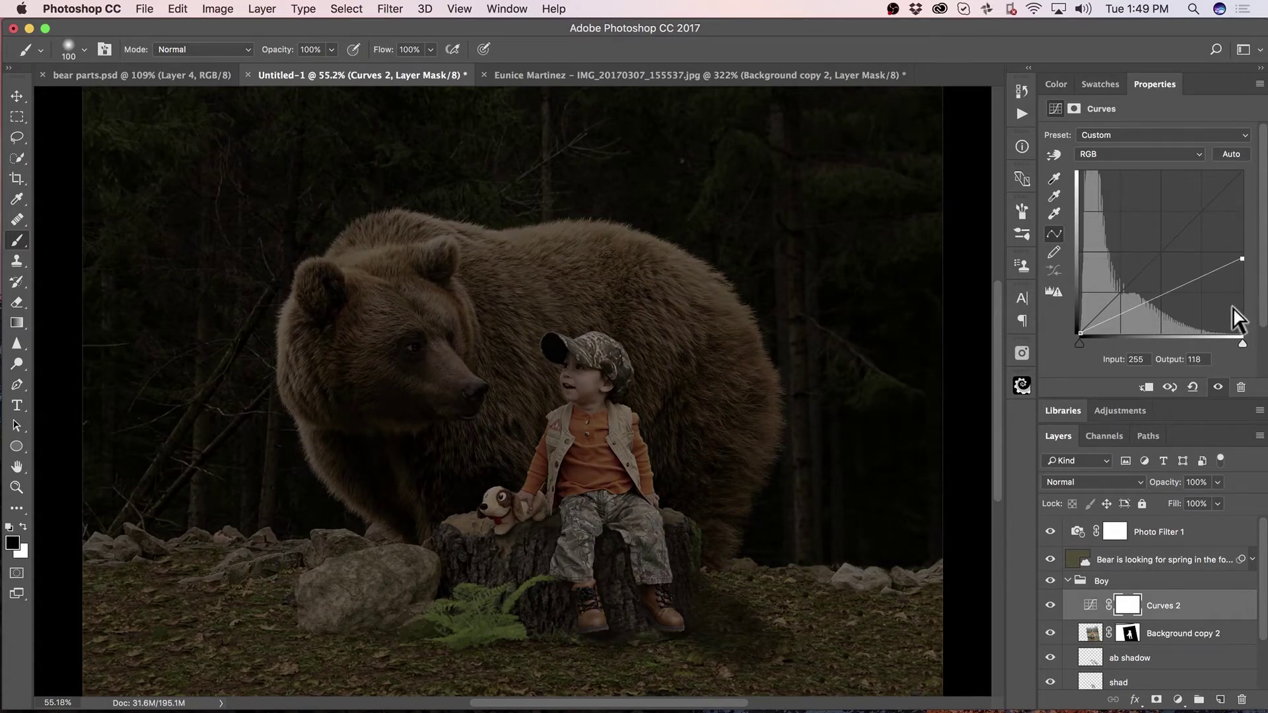
left_click(1086, 616, "alt")
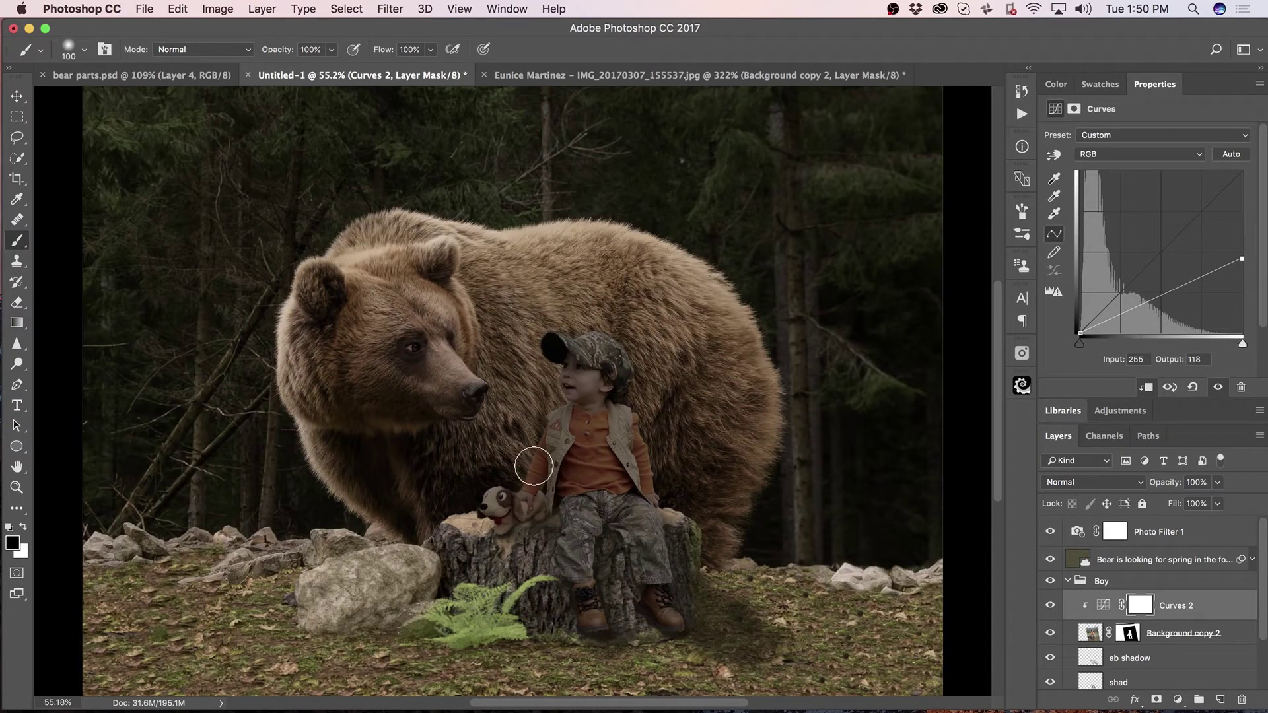
- Paint black on the clipped Curves mask over the boy's and toy dog's lit areas, then set the white point output to 153
mouse_move(489, 493)
left_mouse_down()
mouse_move(568, 404)
mouse_move(549, 345)
mouse_move(577, 341)
mouse_move(594, 319)
mouse_move(573, 356)
mouse_move(584, 382)
mouse_move(593, 370)
mouse_move(576, 387)
mouse_move(624, 358)
mouse_move(624, 372)
mouse_move(597, 393)
mouse_move(573, 390)
mouse_move(613, 400)
mouse_move(563, 456)
mouse_move(560, 415)
mouse_move(520, 492)
mouse_move(519, 479)
mouse_move(564, 515)
mouse_move(581, 644)
mouse_move(572, 559)
mouse_move(627, 527)
mouse_move(663, 619)
mouse_move(581, 607)
mouse_move(583, 629)
mouse_move(563, 501)
mouse_move(544, 511)
mouse_move(558, 456)
left_mouse_up()
key("bracketleft")
key("bracketleft")
key("bracketleft")
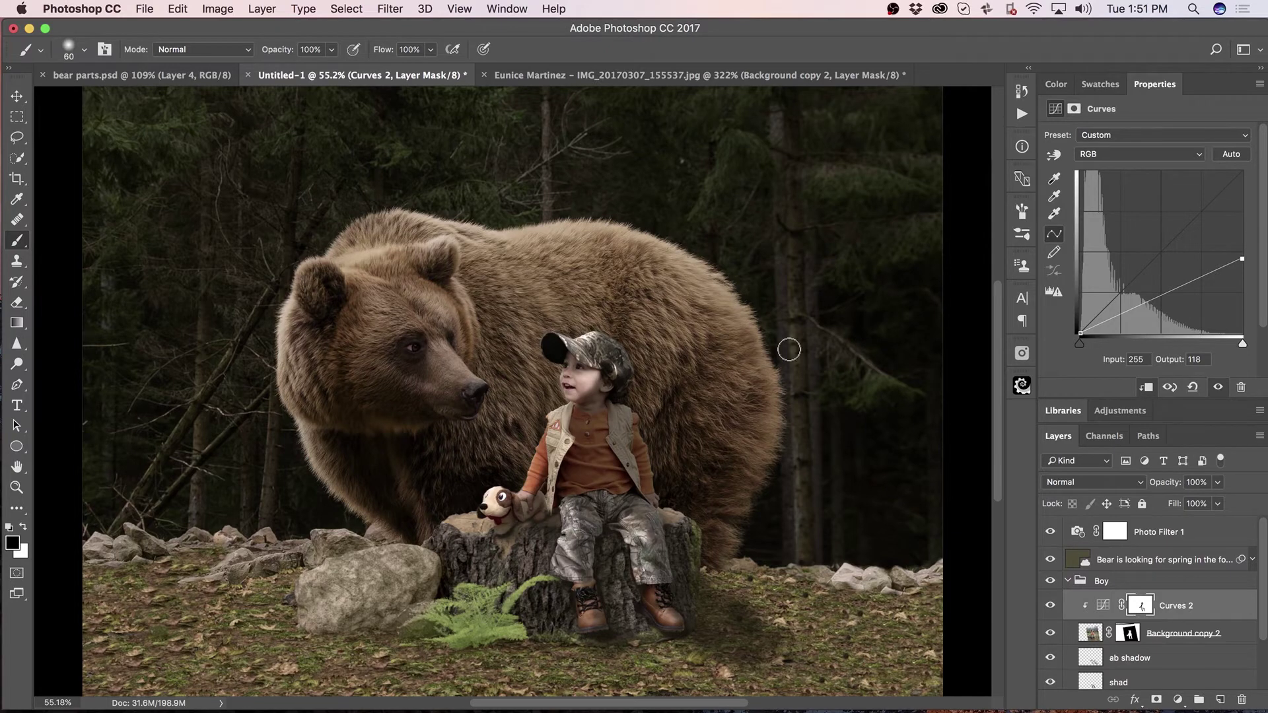
left_click_drag(1242, 259, 1247, 241)
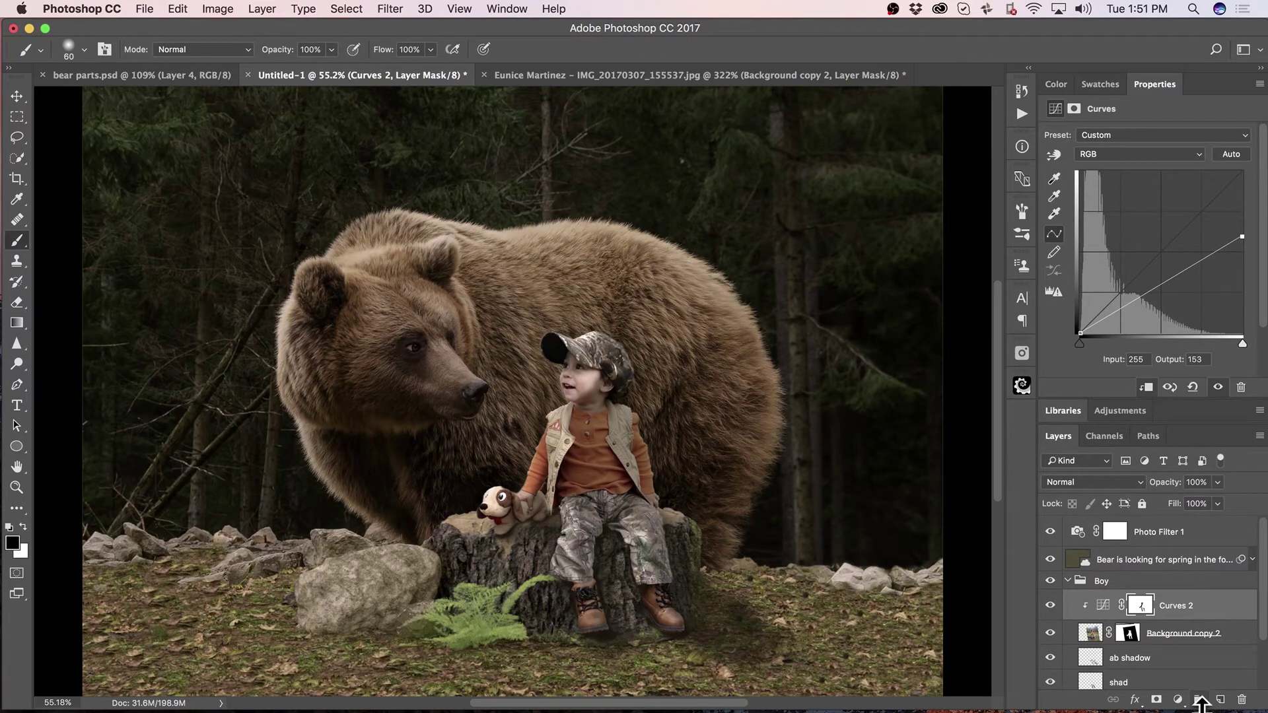
- Add a second Curves layer clipped to the boy with white point output 163, and invert its mask to black
left_click(1178, 700)
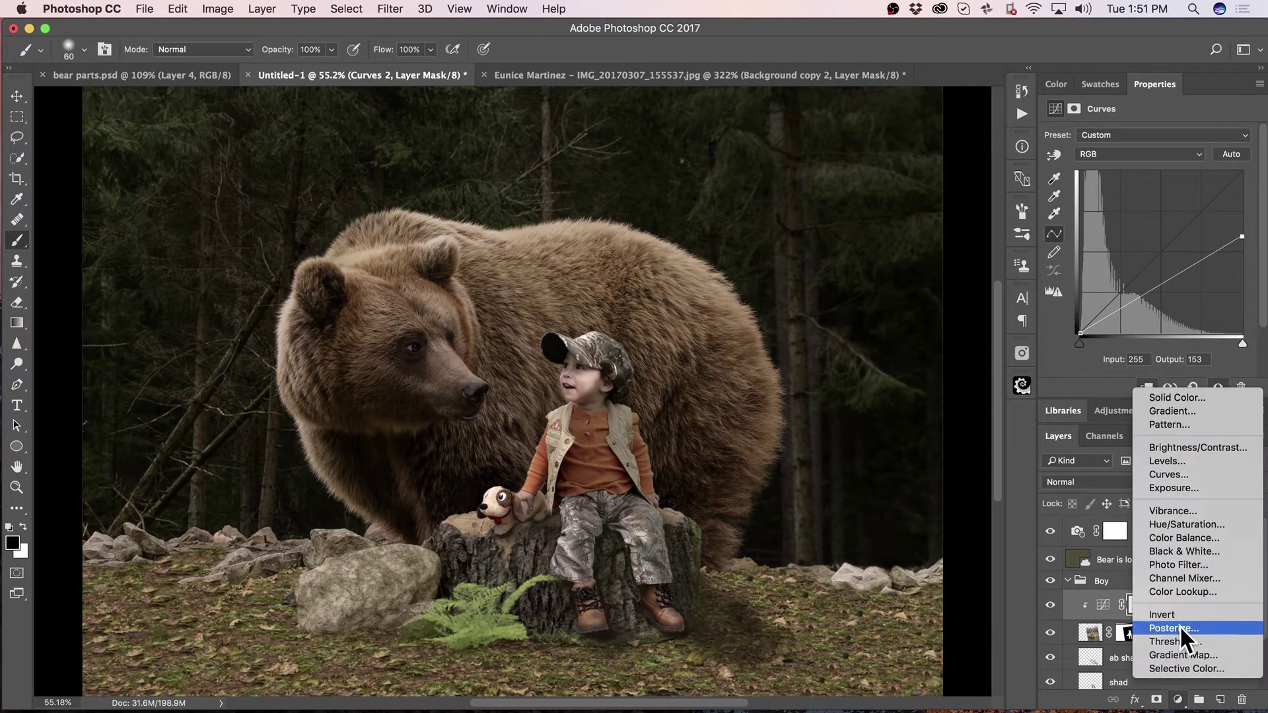
left_click(1189, 473)
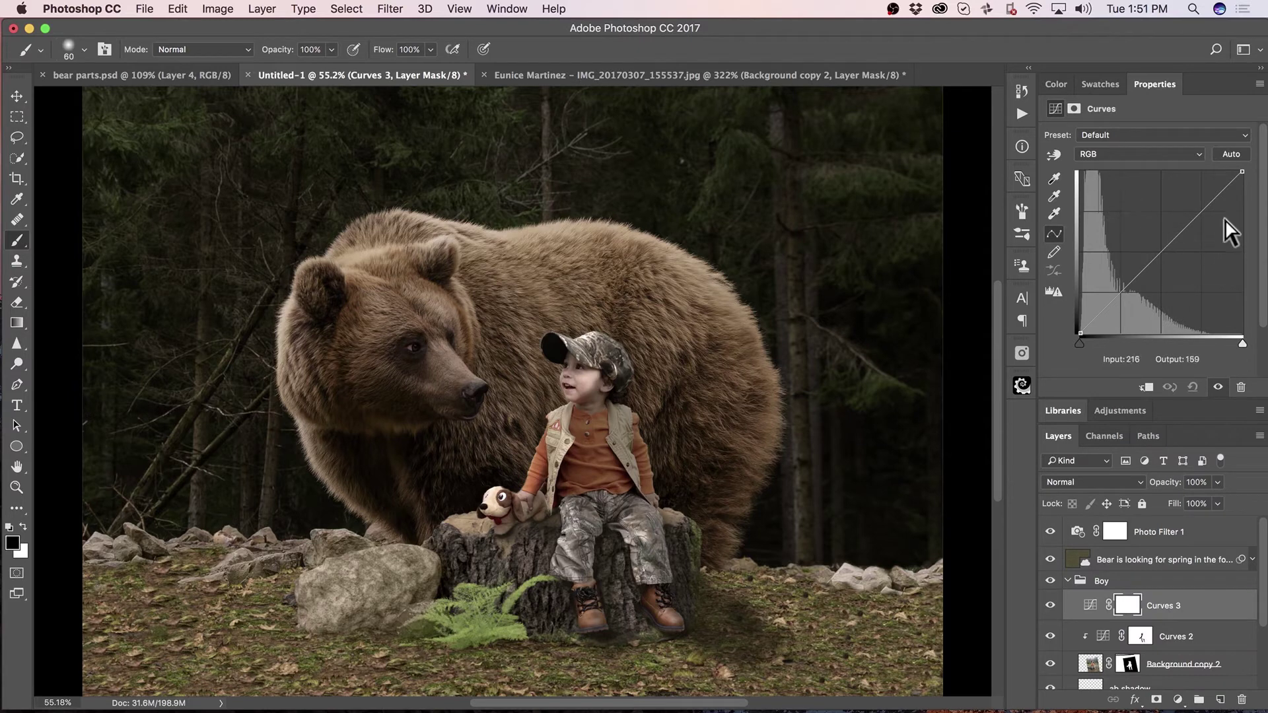
left_click_drag(1243, 171, 1258, 219)
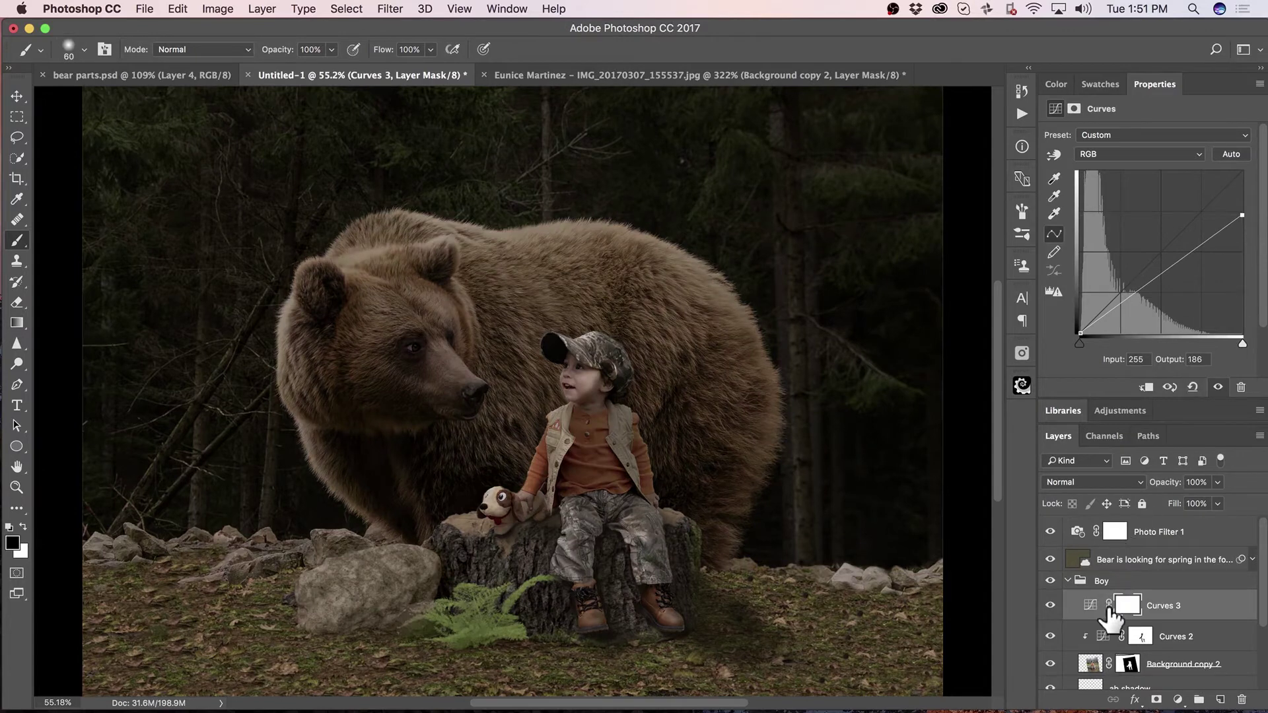
left_click(1146, 387)
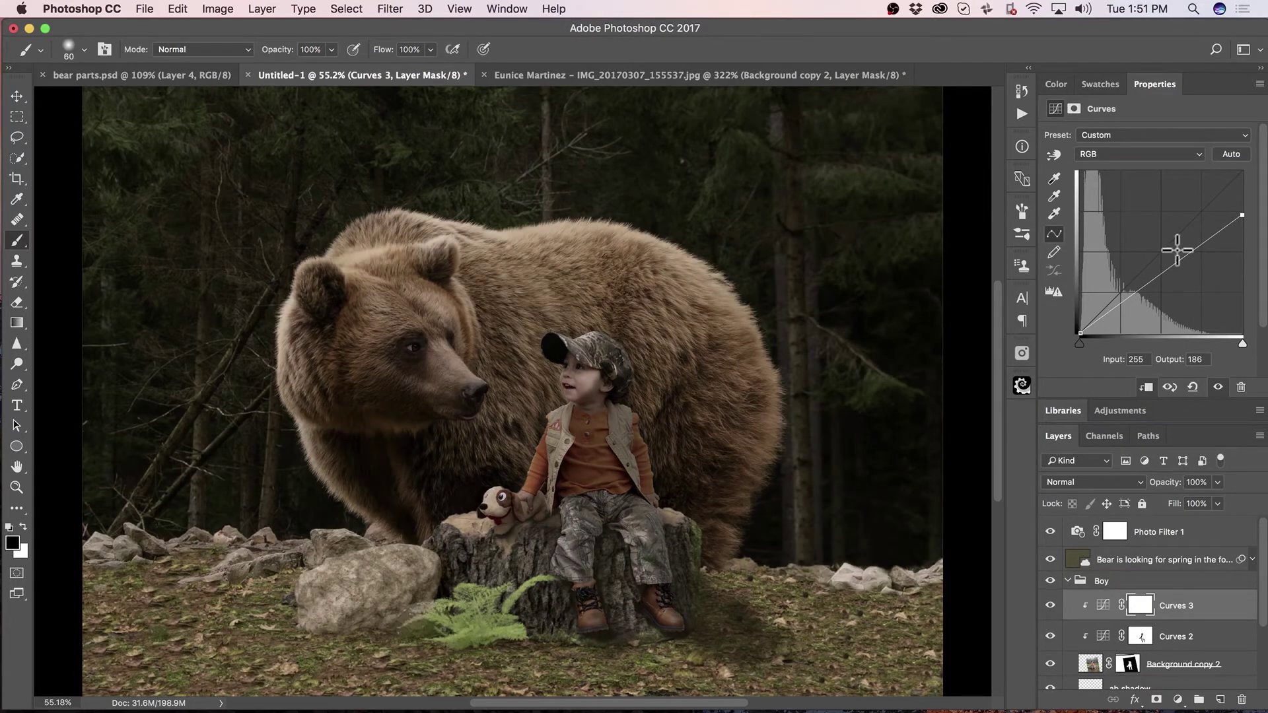
left_click_drag(1246, 214, 1253, 232)
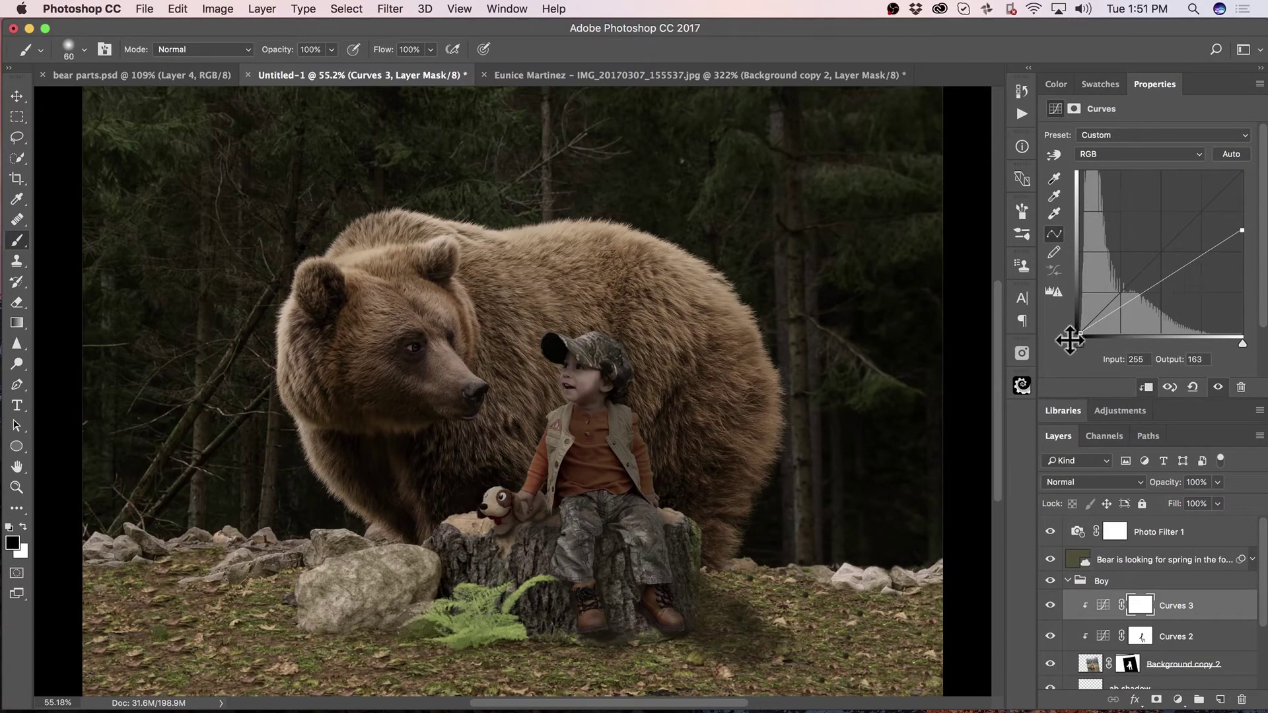
key("super+i")
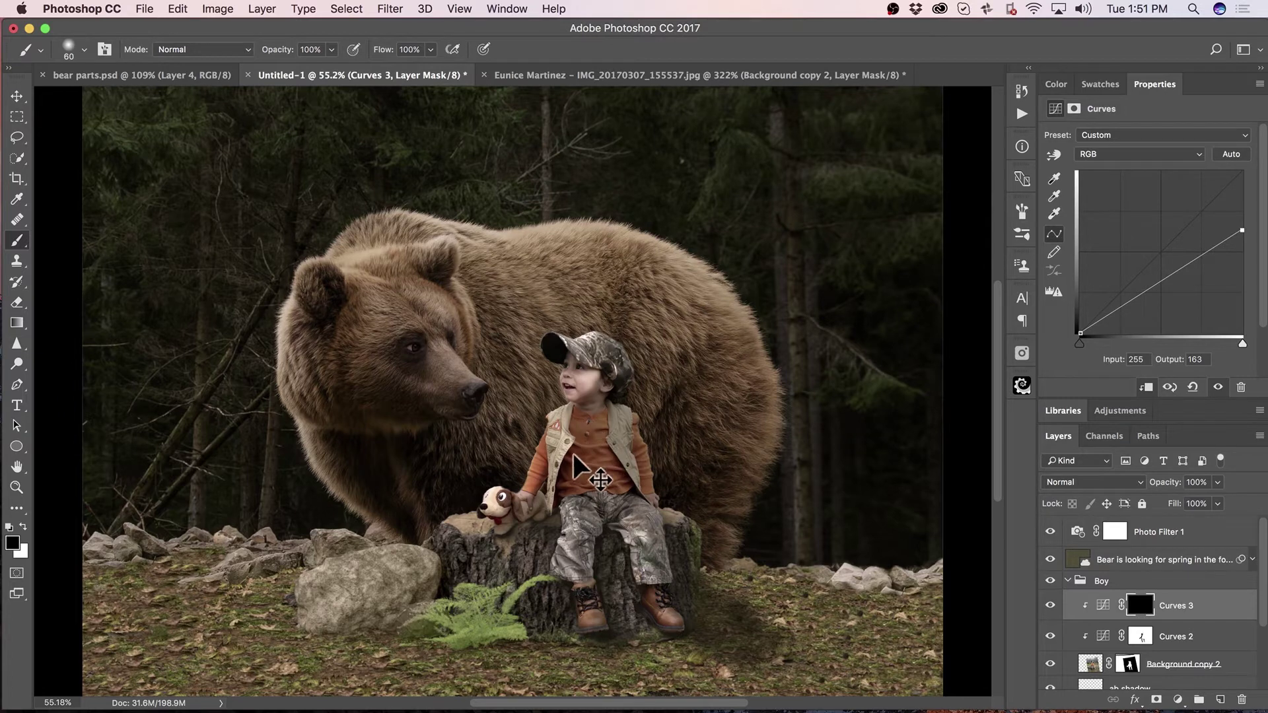
- Paint shading in white at 20% and 10% opacity on the Curves 3 mask along the boy's shaded side, undoing stray strokes, and select the Curves 2 mask
key("x")
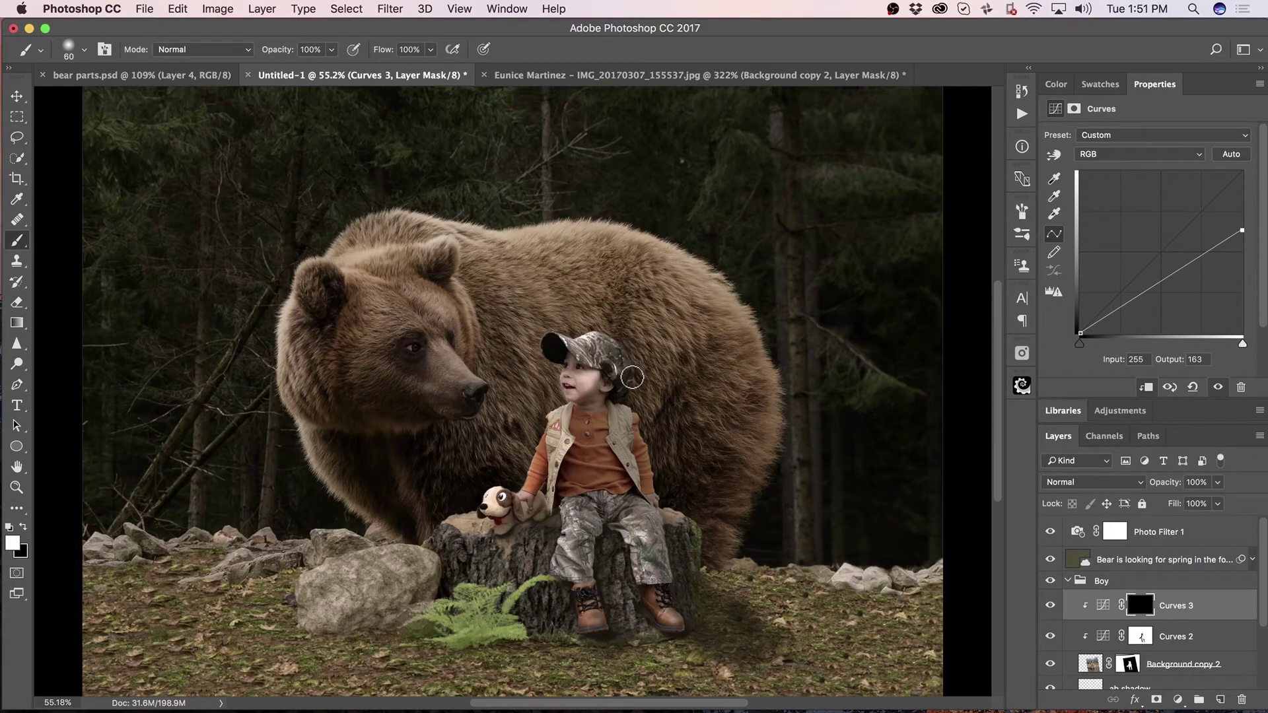
mouse_move(616, 402)
left_mouse_down()
mouse_move(643, 430)
mouse_move(677, 619)
mouse_move(624, 414)
left_mouse_up()
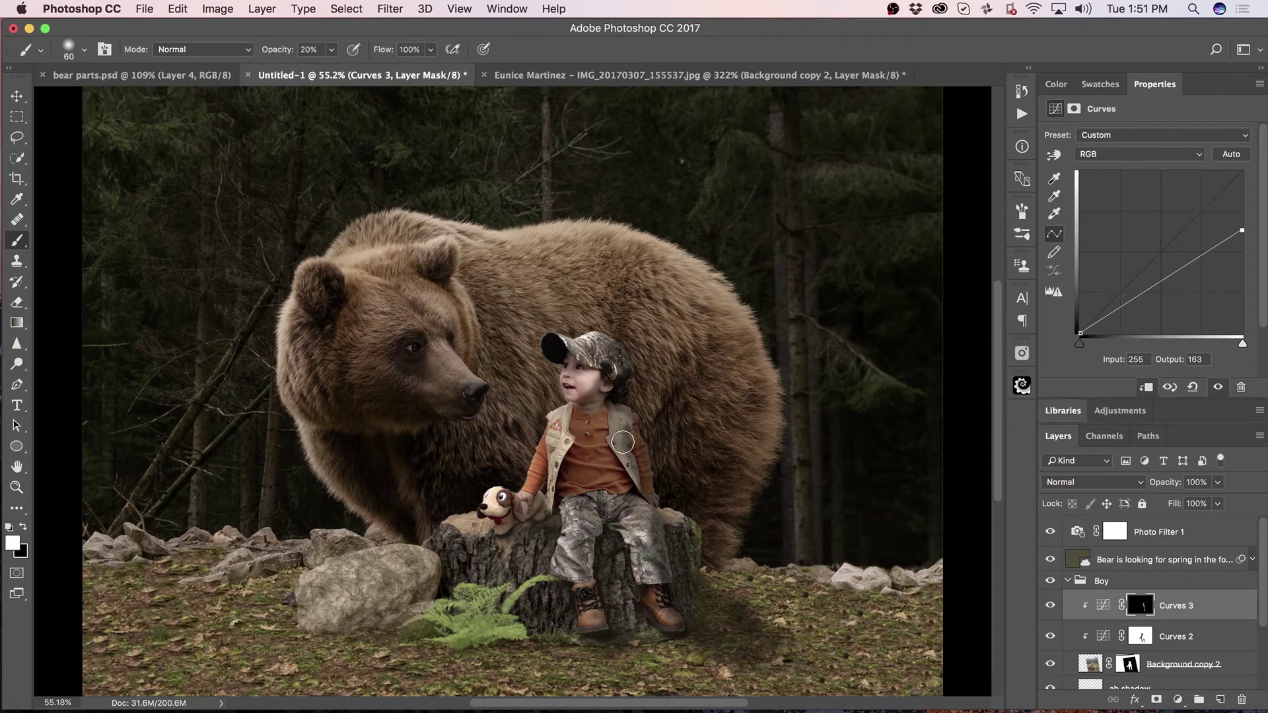
left_click_drag(622, 433, 628, 444)
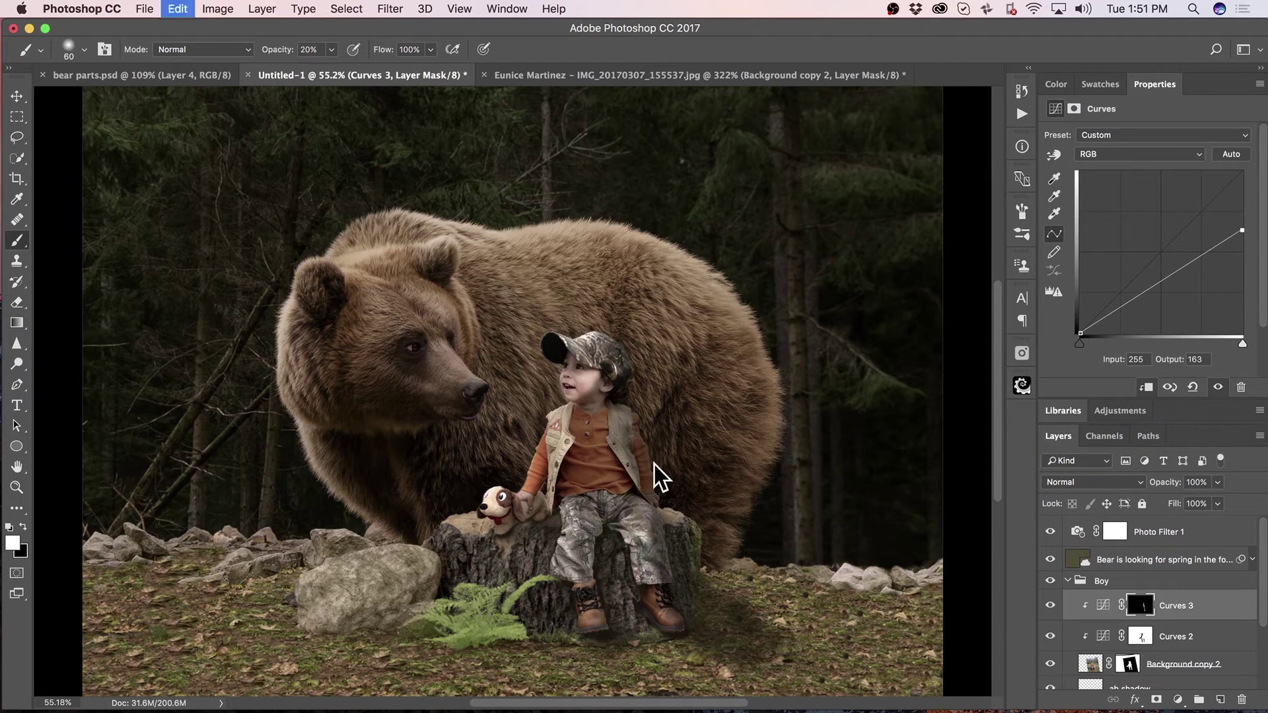
key("super+alt+z")
key("super+alt+z")
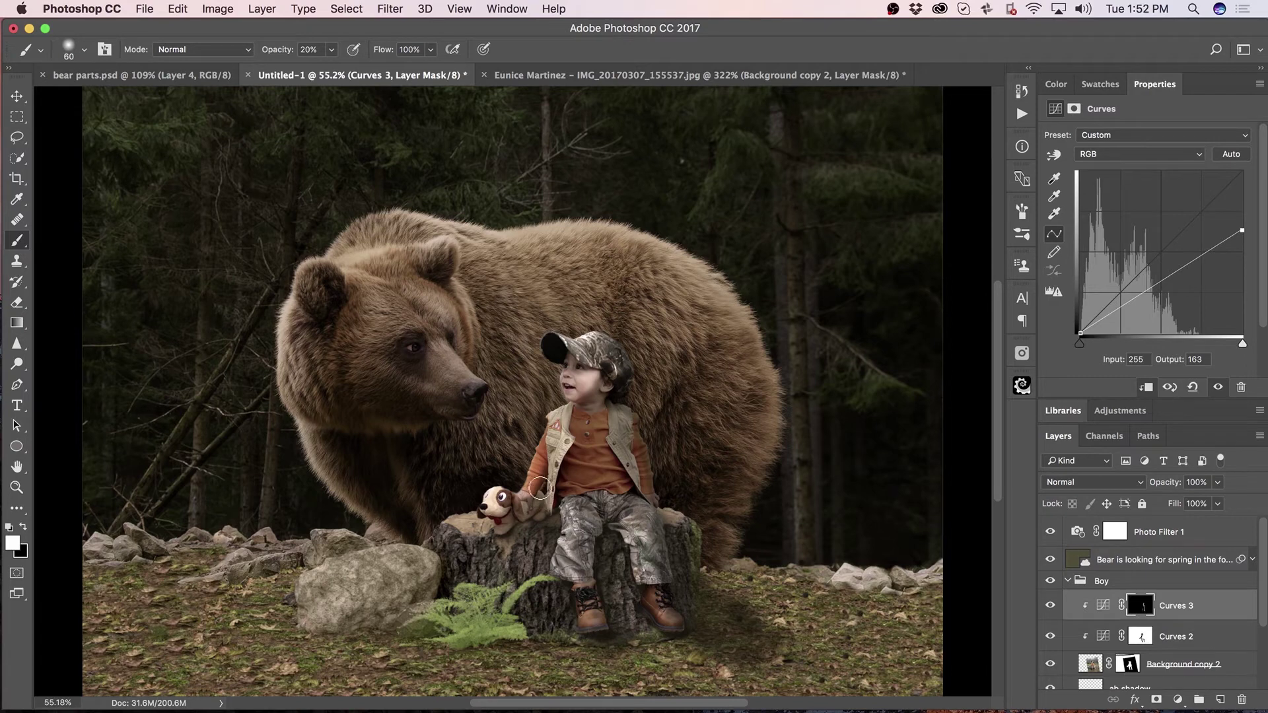
left_click(666, 492)
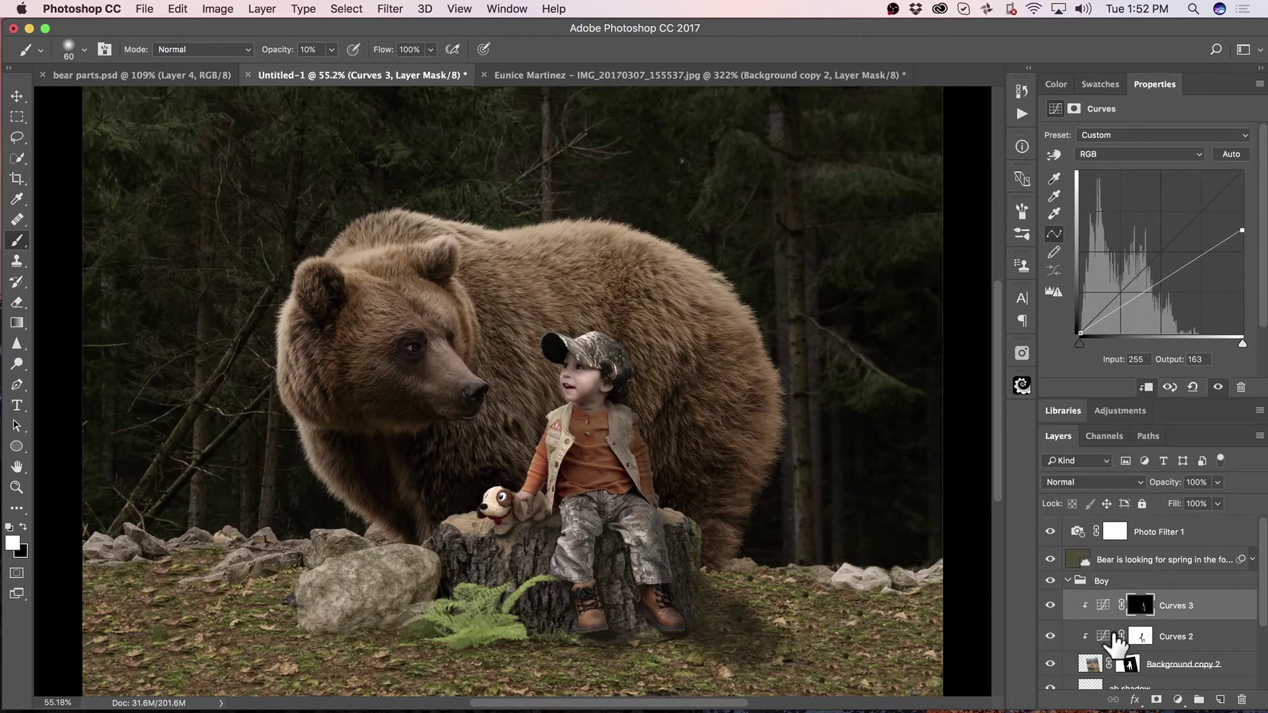
left_click(1116, 635)
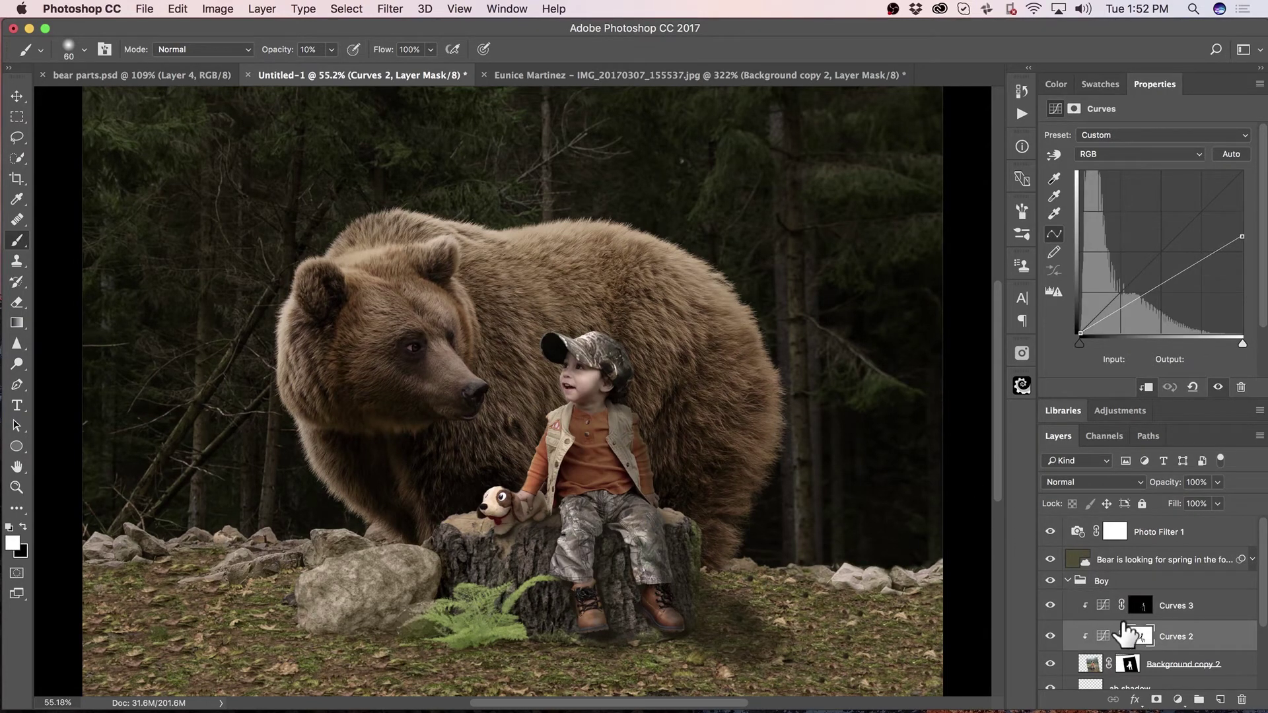
left_click(1139, 636)
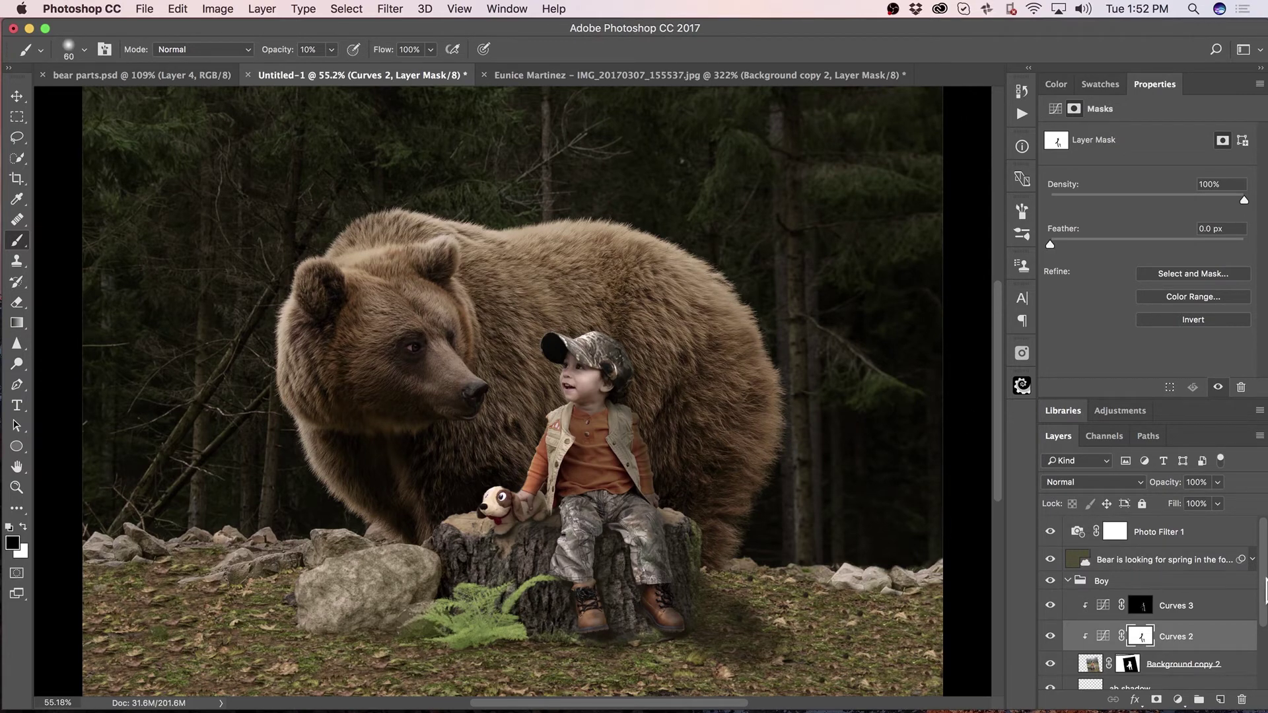
- Add a Curves adjustment layer above the bear group and brighten its midtones with a point at input 116, output 143
left_click_drag(1263, 595, 1253, 660)
left_click(1109, 656)
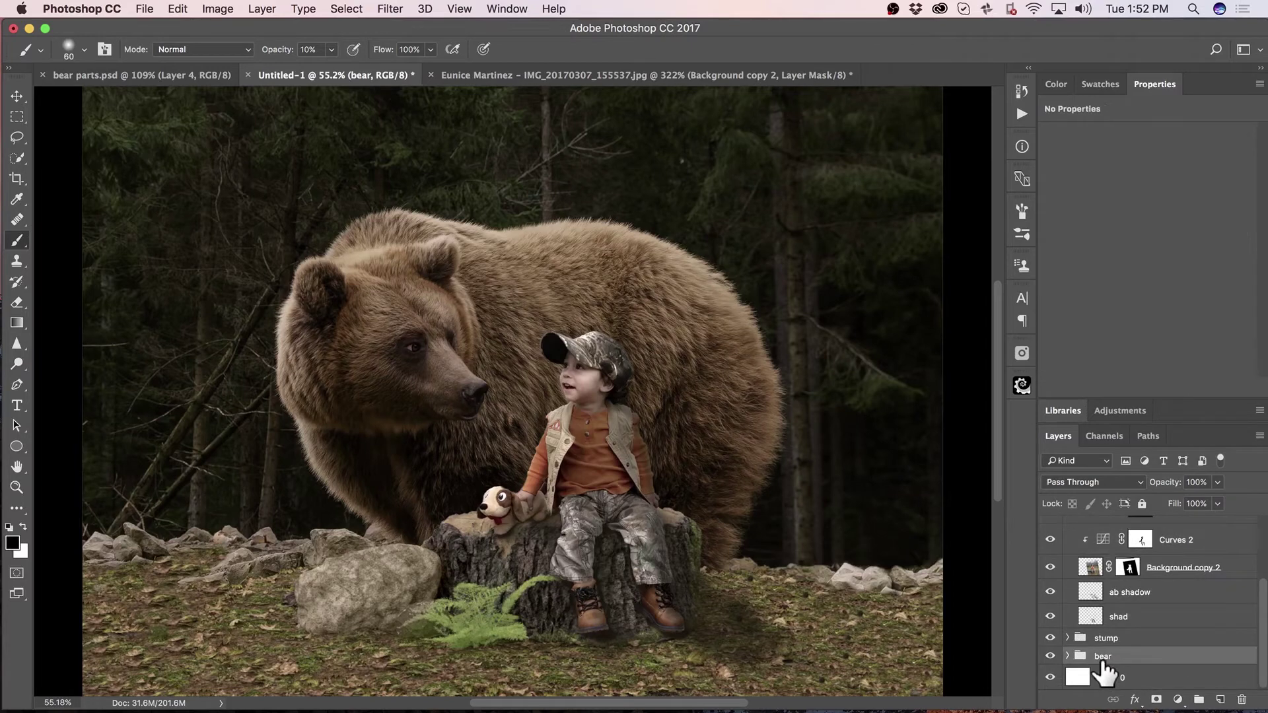
left_click(1177, 699)
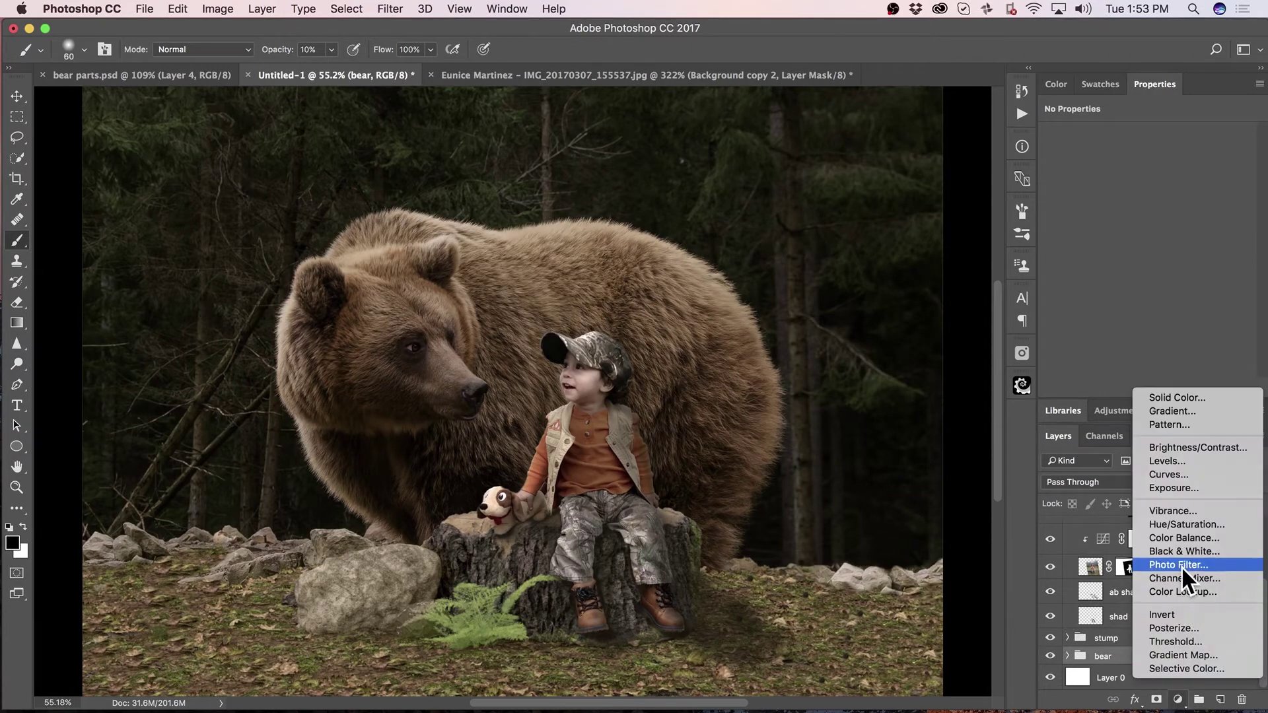
left_click(1186, 474)
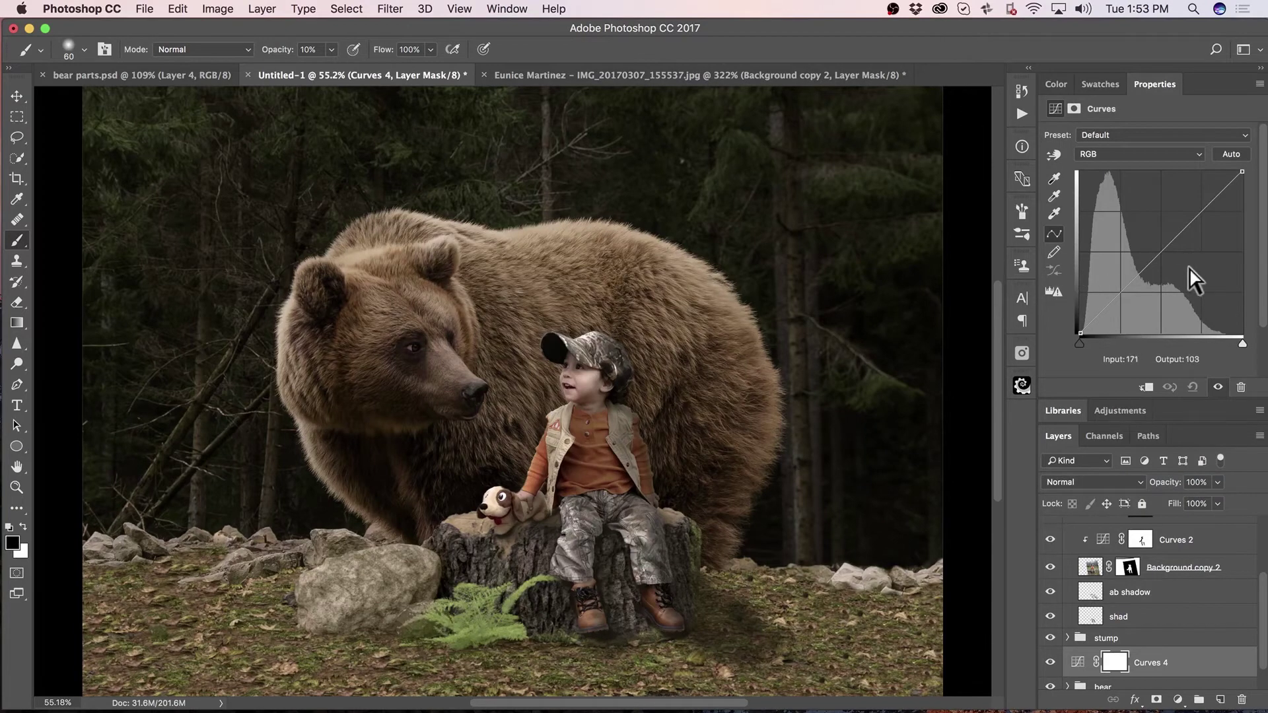
left_click_drag(1158, 256, 1156, 243)
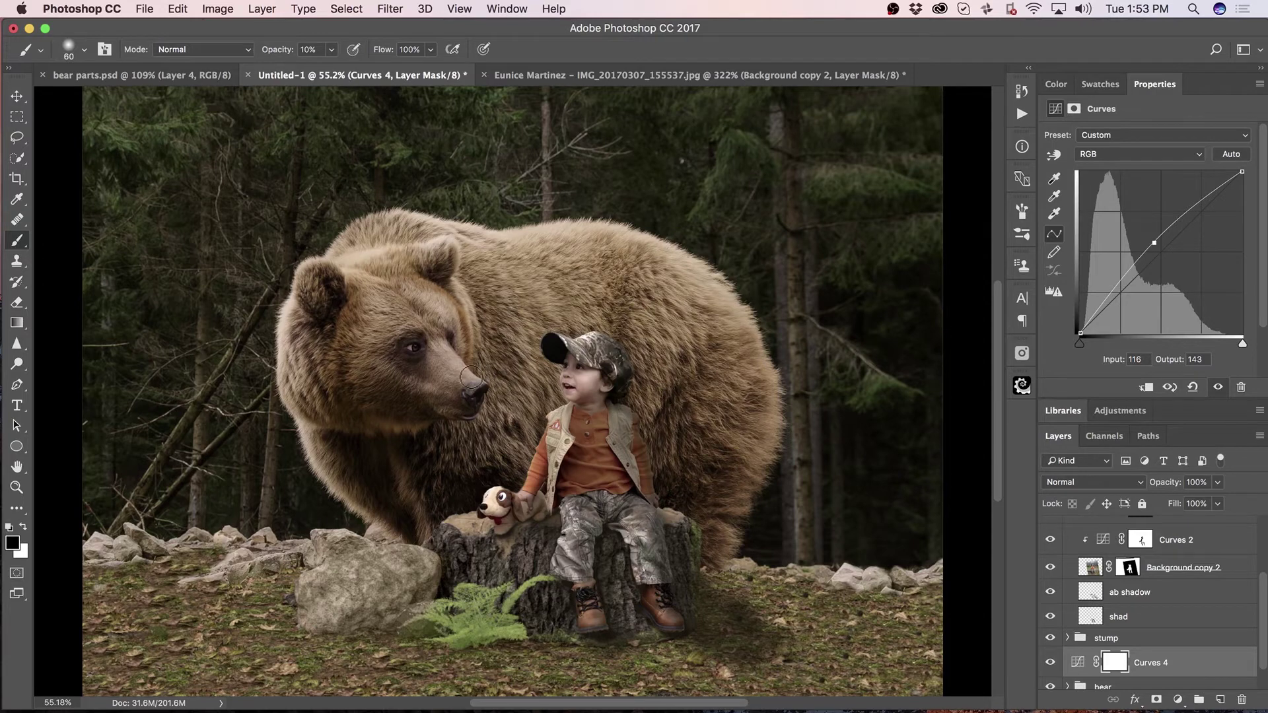
- Fill the Curves 4 mask with black and paint white with a 60 px brush along the bear's shoulder hump
key("v")
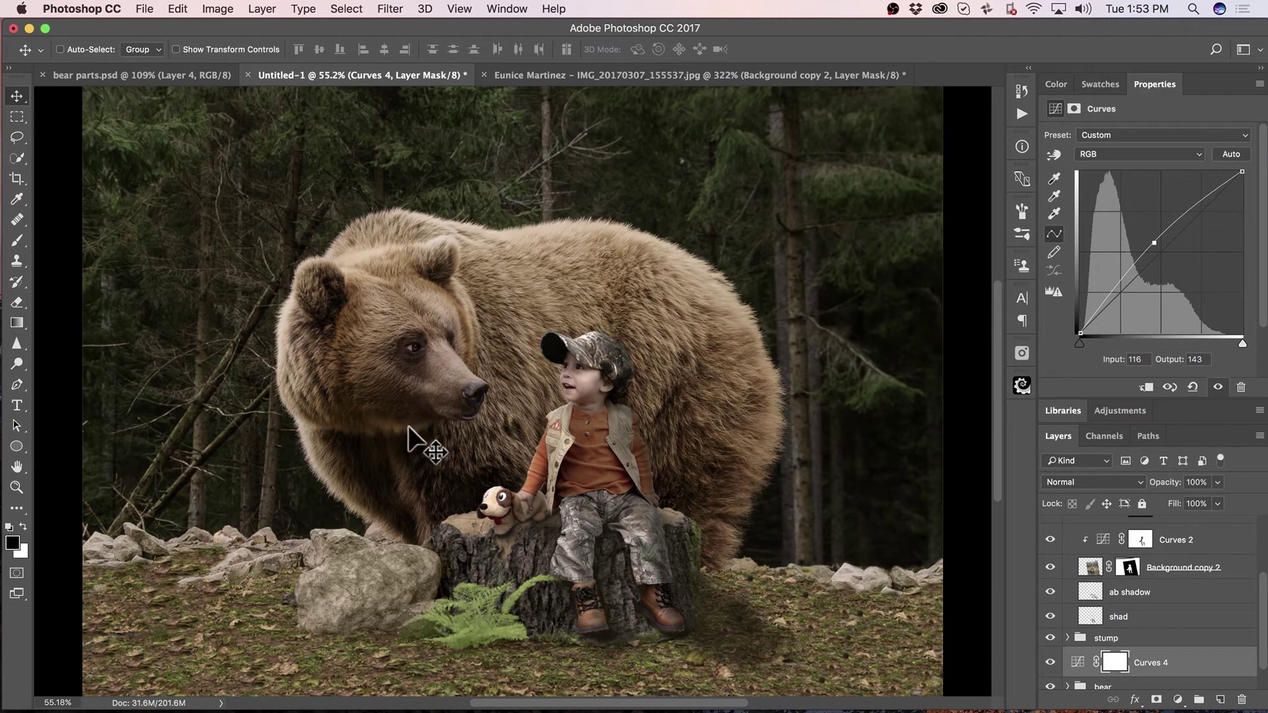
key("x")
key("super+BackSpace")
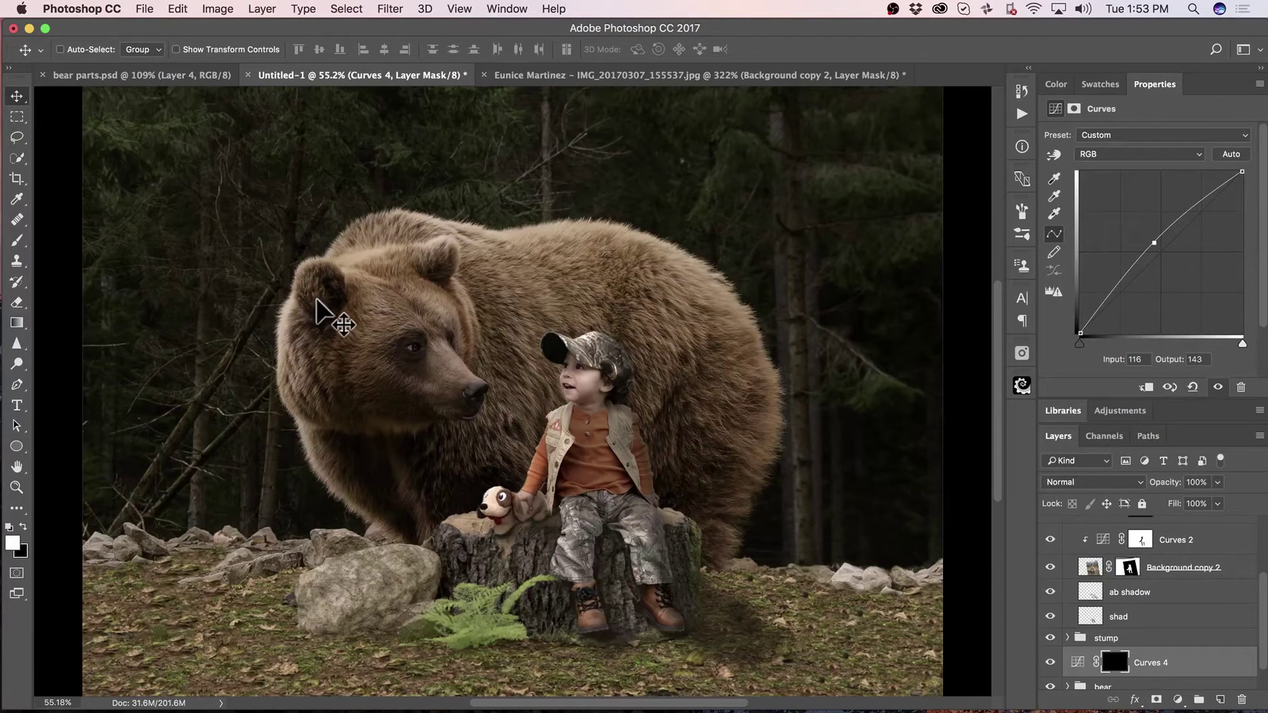
key("b")
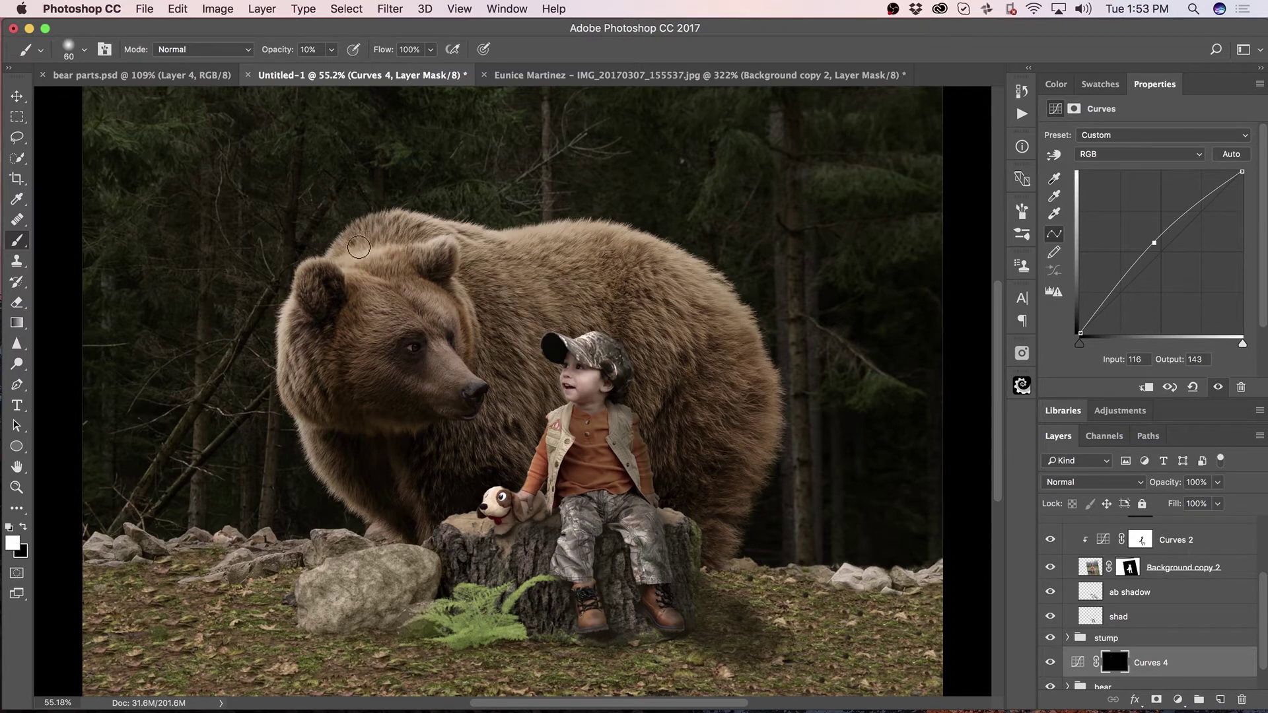
left_click(358, 248)
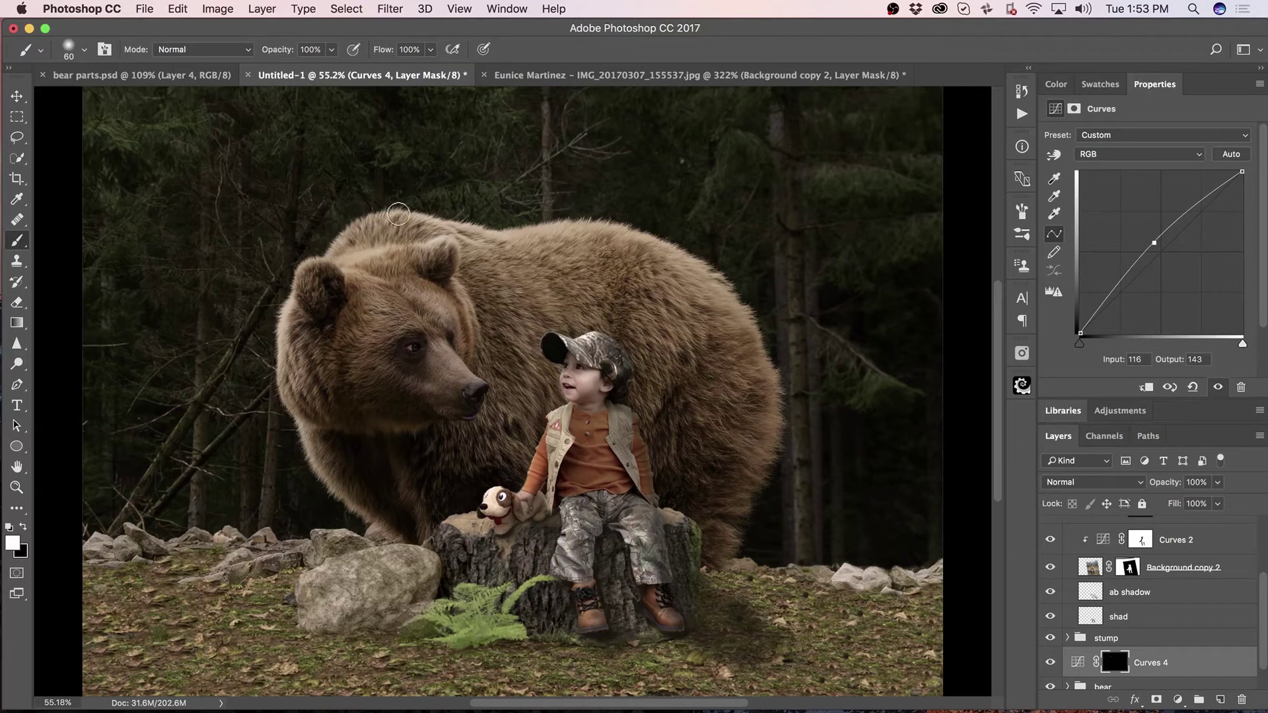
left_click_drag(383, 239, 419, 226)
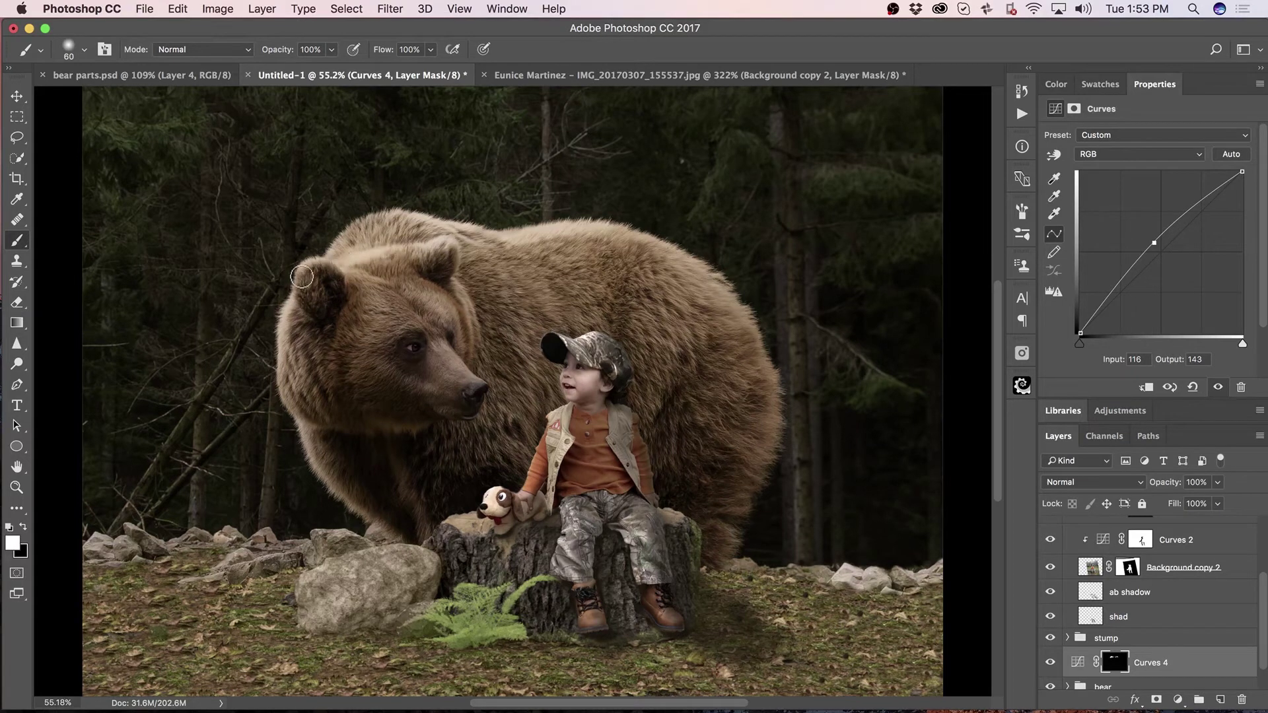
- Paint white highlights on the Curves 4 mask over the bear's forehead, cheek, neck and front leg, enlarging the brush to 90 px
mouse_move(299, 324)
left_mouse_down()
mouse_move(294, 390)
mouse_move(307, 338)
mouse_move(296, 377)
mouse_move(315, 425)
left_mouse_up()
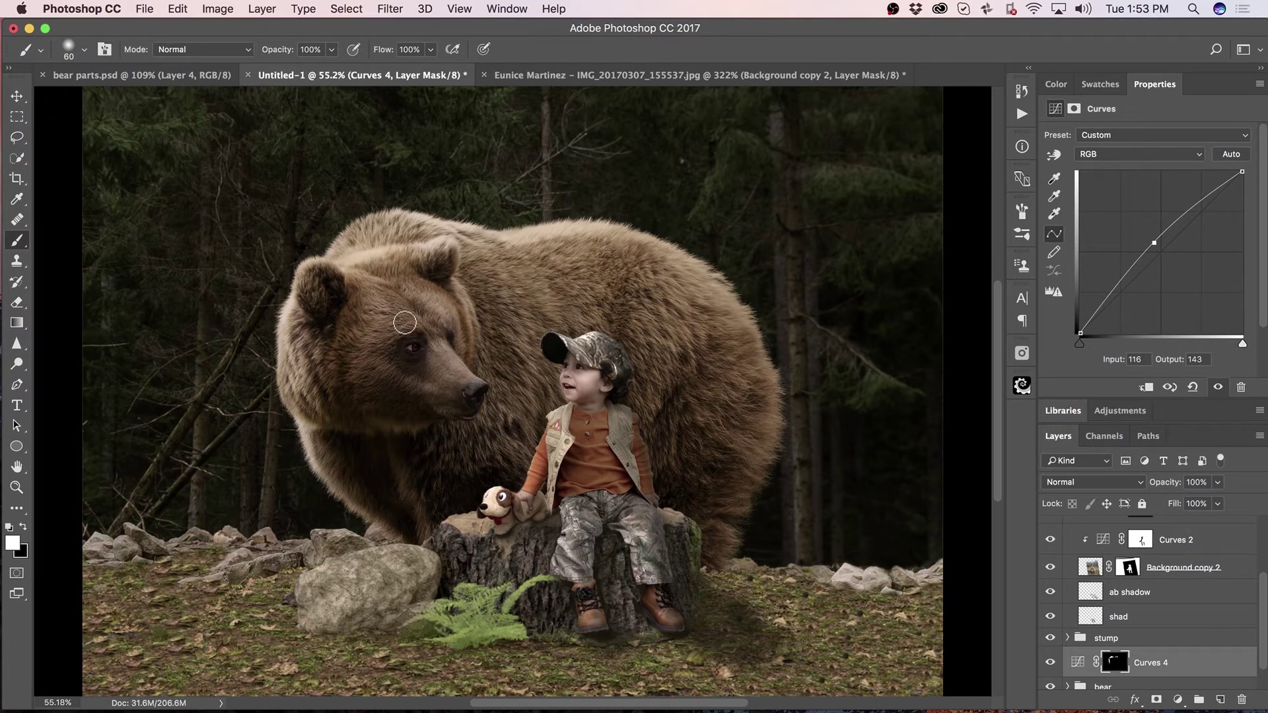
left_click_drag(394, 324, 377, 339)
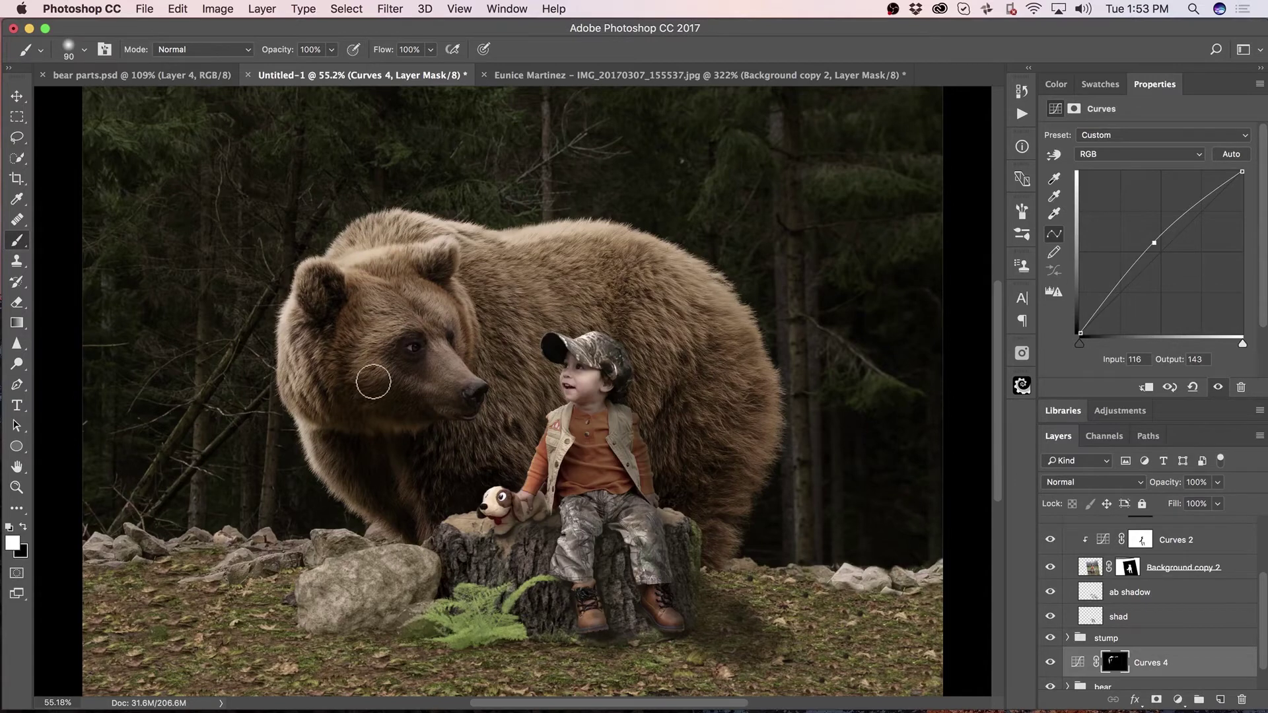
mouse_move(377, 325)
left_mouse_down()
mouse_move(355, 352)
mouse_move(369, 389)
left_mouse_up()
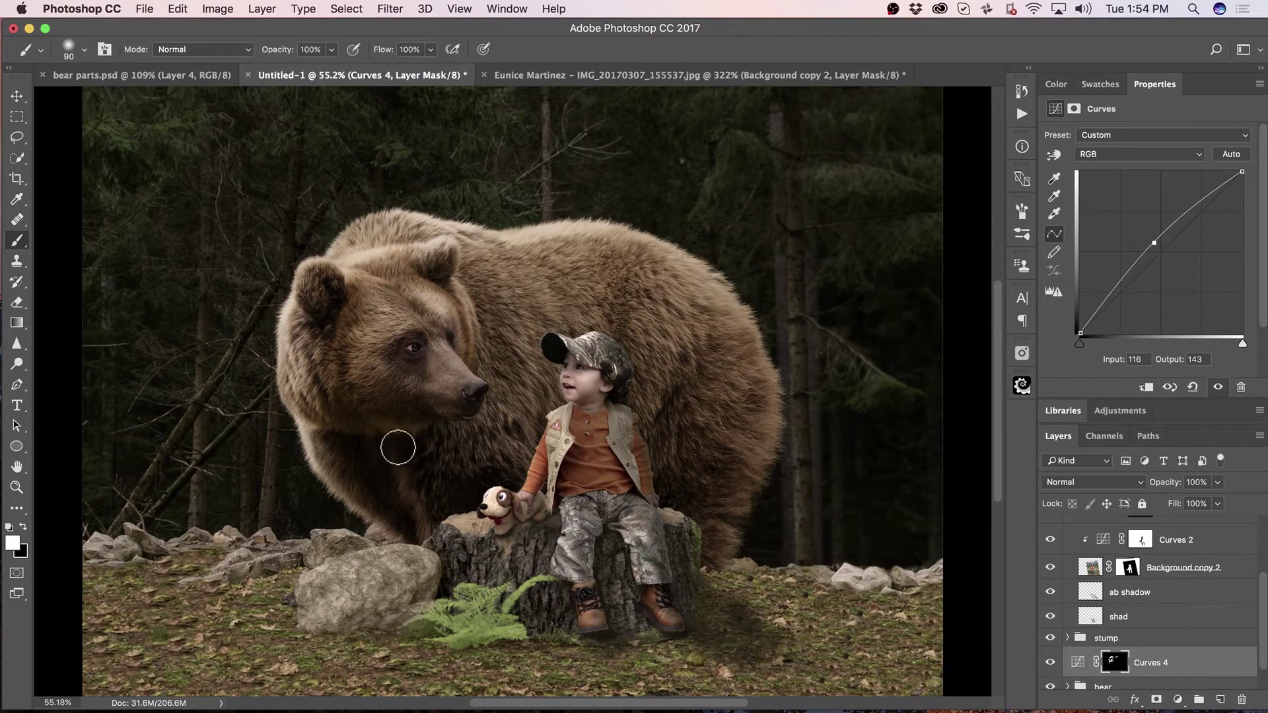
left_click_drag(352, 404, 350, 387)
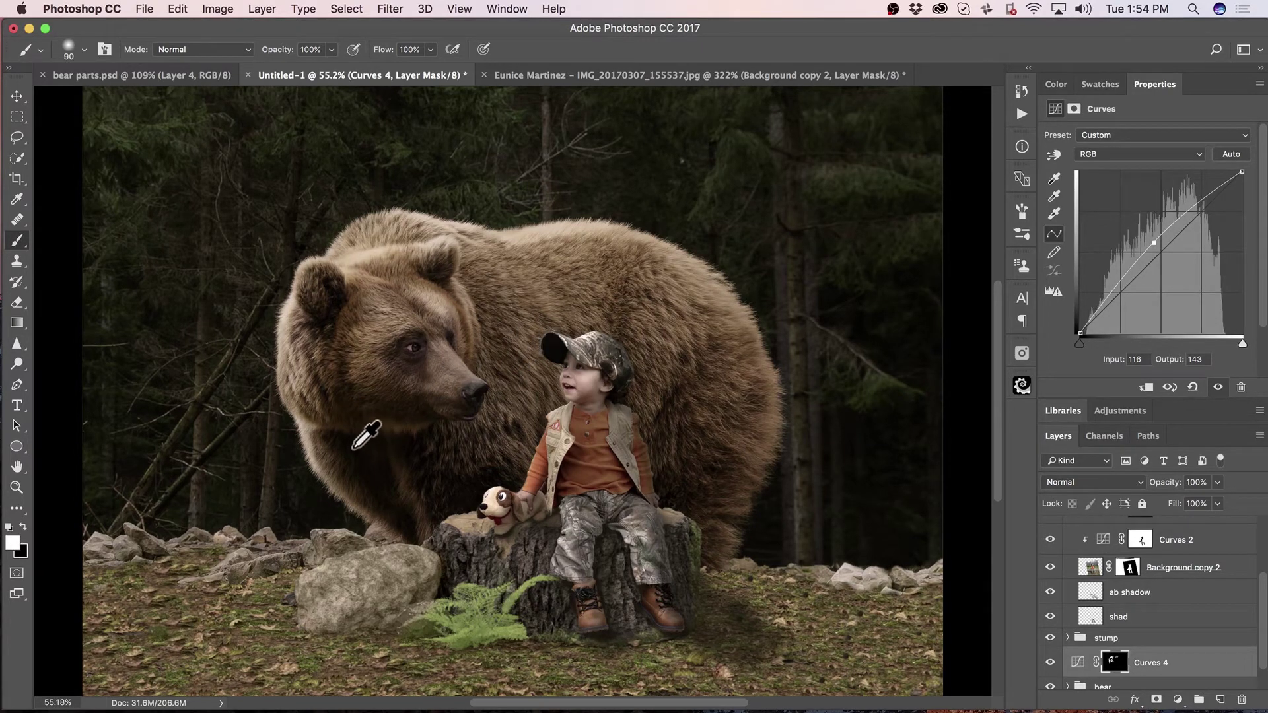
left_click_drag(317, 438, 360, 507)
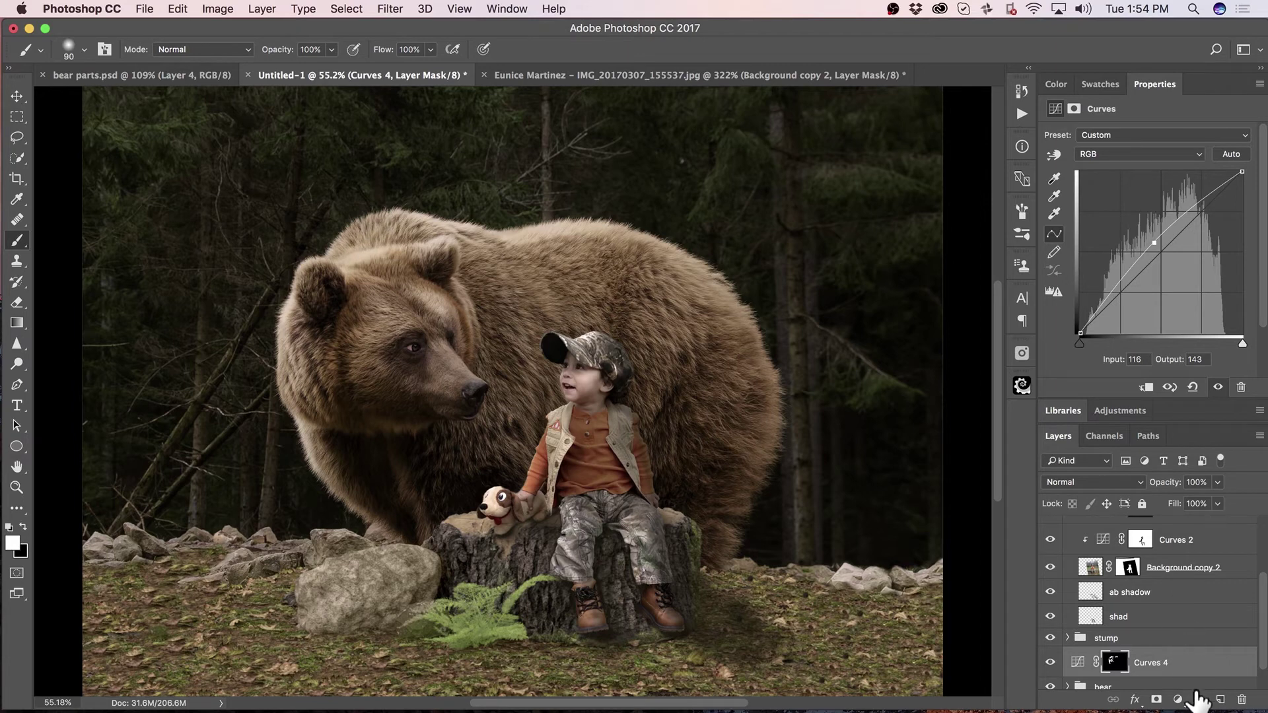
- Add a darkening Curves layer above Curves 4 with black input 15, a lowered white point and a midpoint at input 190, output 131
left_click(1179, 700)
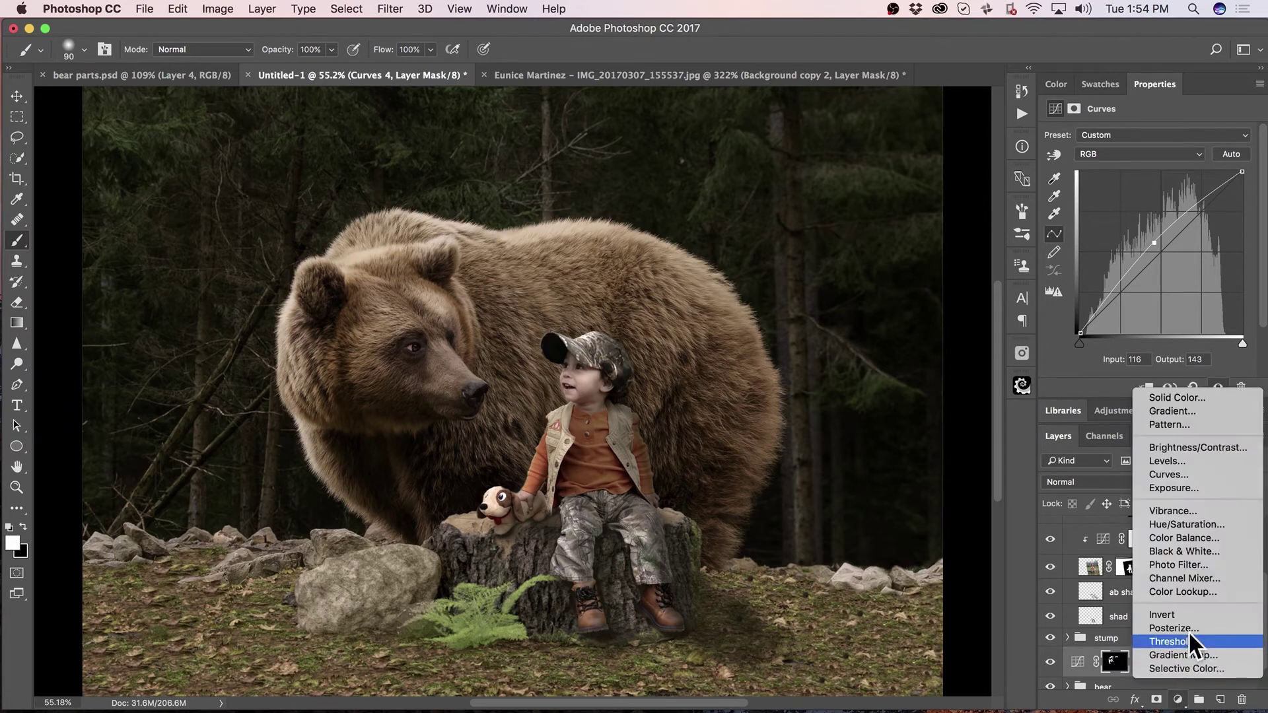
left_click(1201, 475)
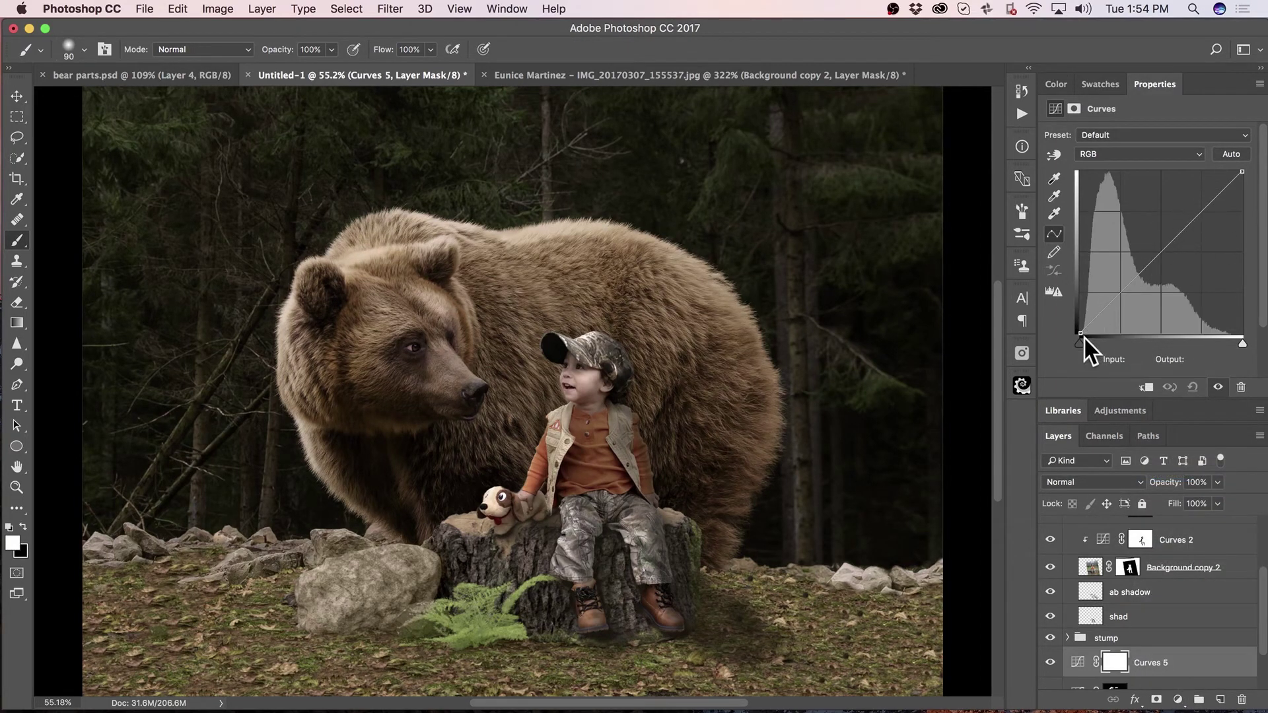
left_click(1244, 175)
left_click_drag(1243, 175, 1242, 209)
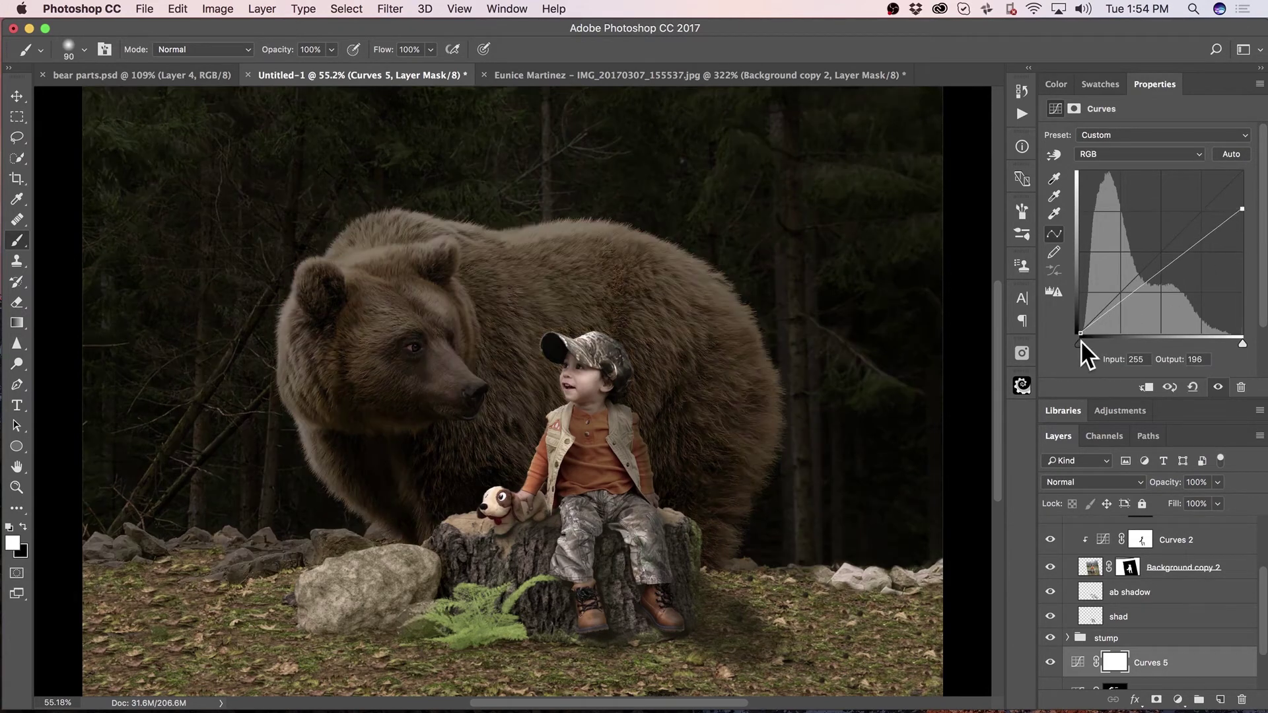
mouse_move(1080, 339)
left_mouse_down()
mouse_move(1112, 345)
mouse_move(1088, 343)
left_mouse_up()
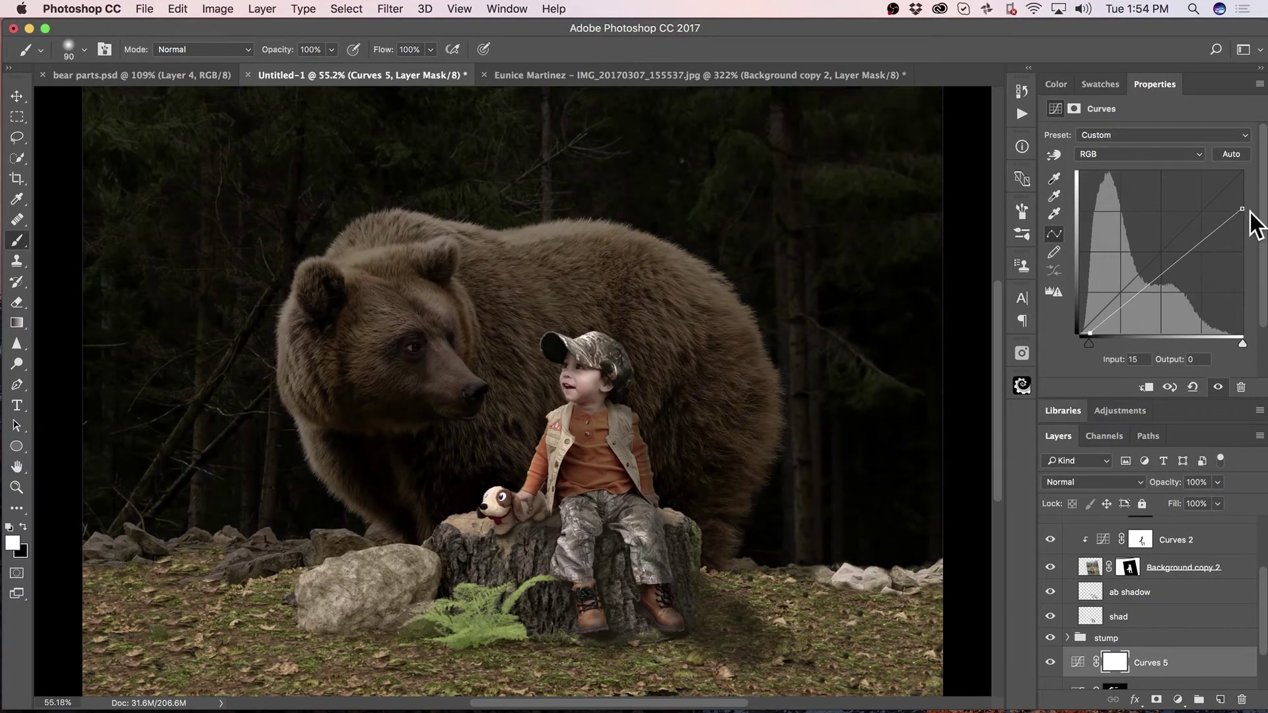
mouse_move(1251, 212)
left_mouse_down()
mouse_move(1249, 223)
mouse_move(1253, 213)
left_mouse_up()
mouse_move(1200, 252)
left_mouse_down()
mouse_move(1201, 267)
mouse_move(1202, 256)
left_mouse_up()
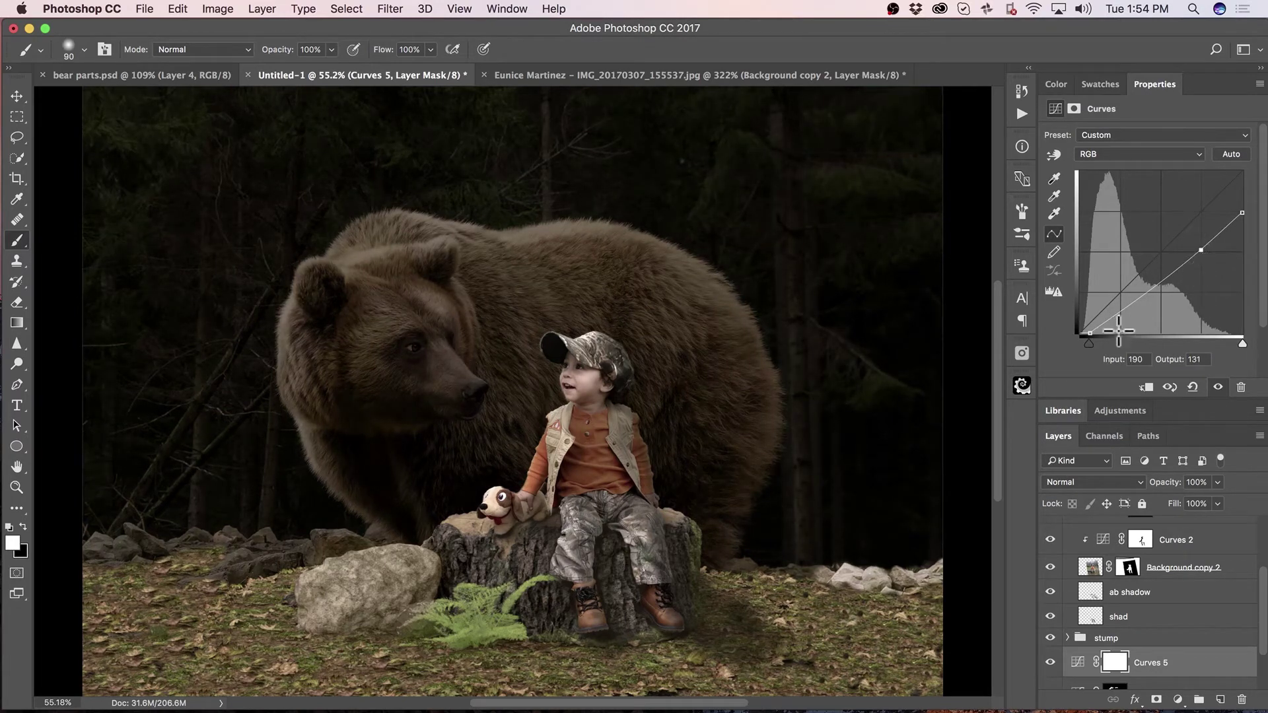
- Invert the Curves 5 mask to black and paint white at 10% opacity over the bear's back and flank
key("super+i")
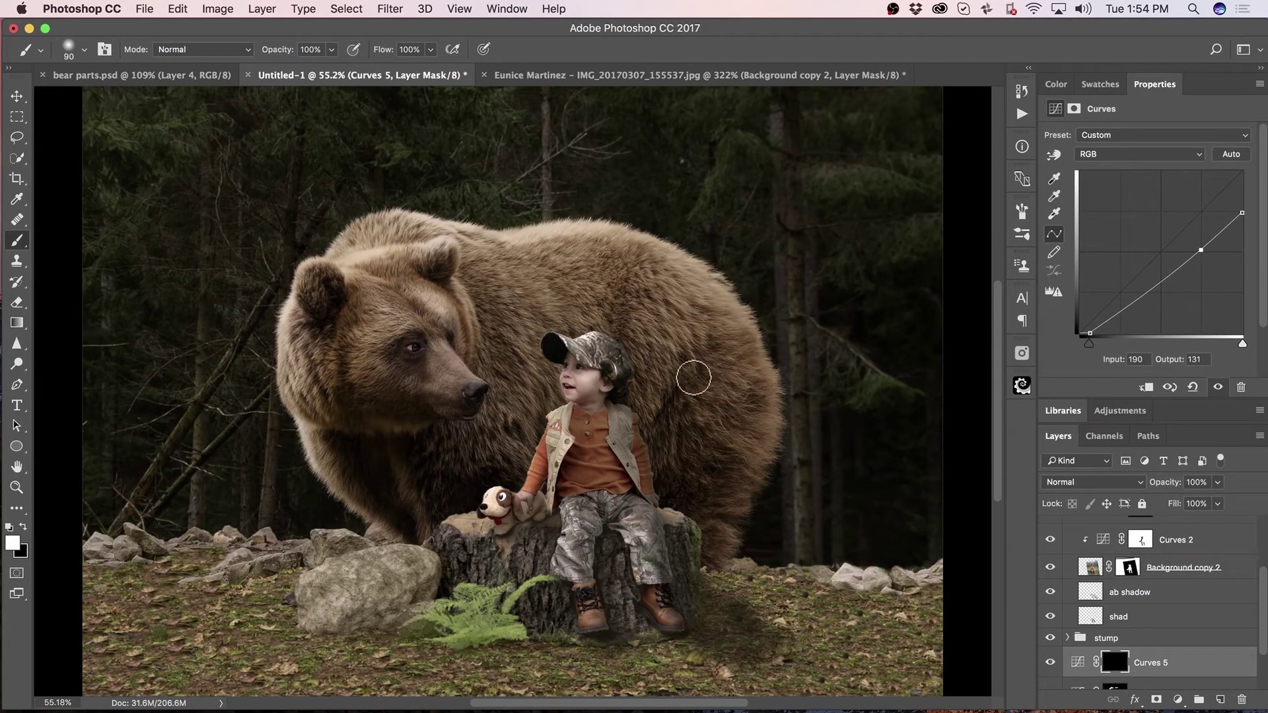
key("bracketright")
key("bracketright")
key("bracketright")
key("bracketright")
key("bracketright")
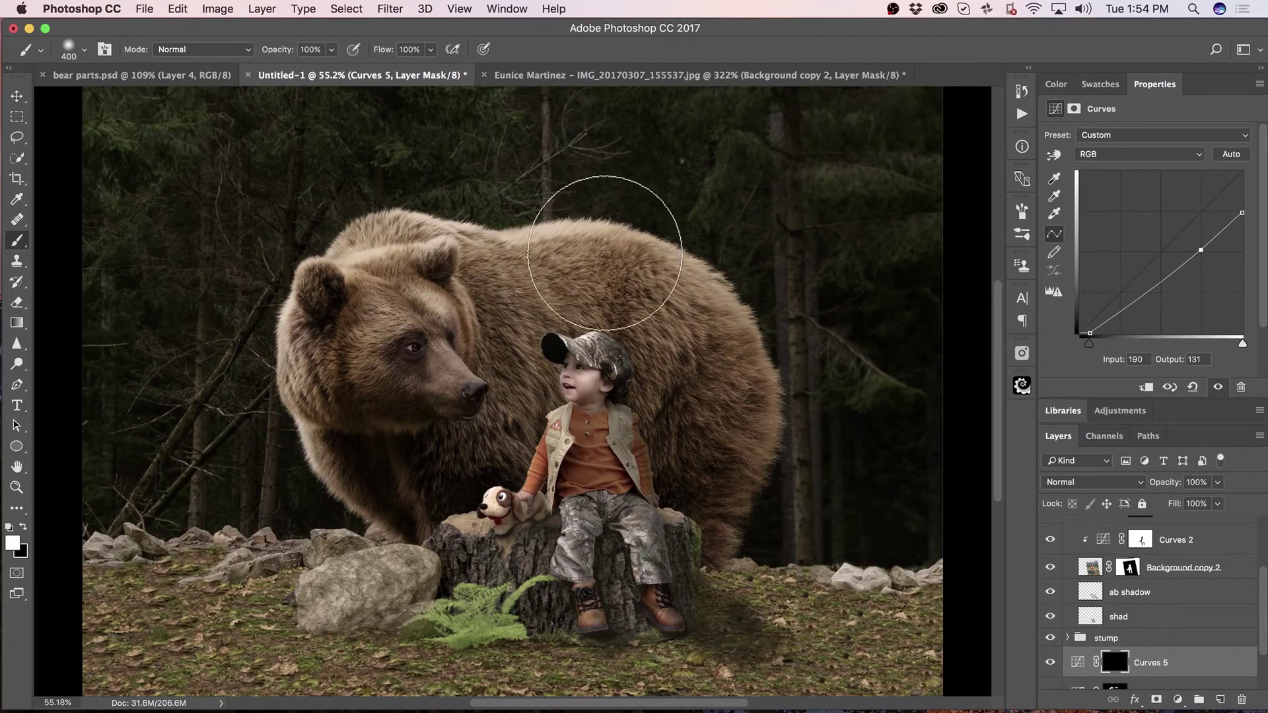
key("1")
left_click_drag(618, 256, 619, 281)
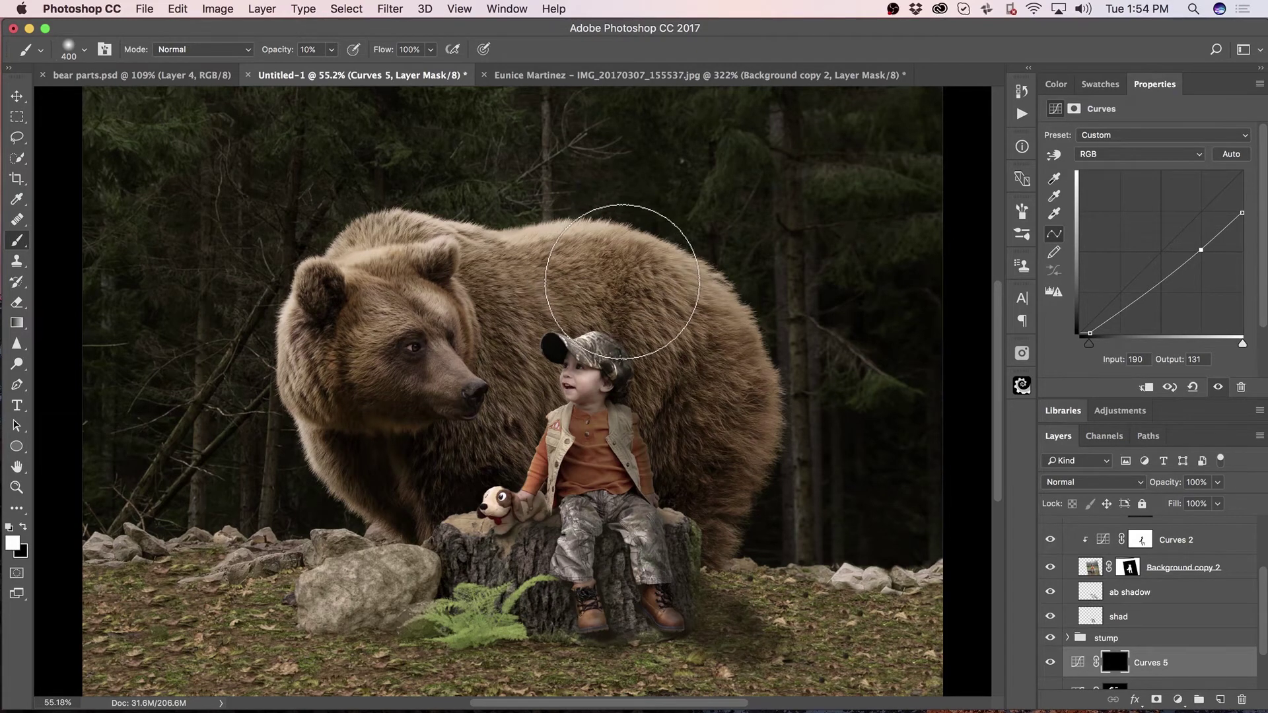
key("bracketleft")
key("bracketleft")
key("bracketleft")
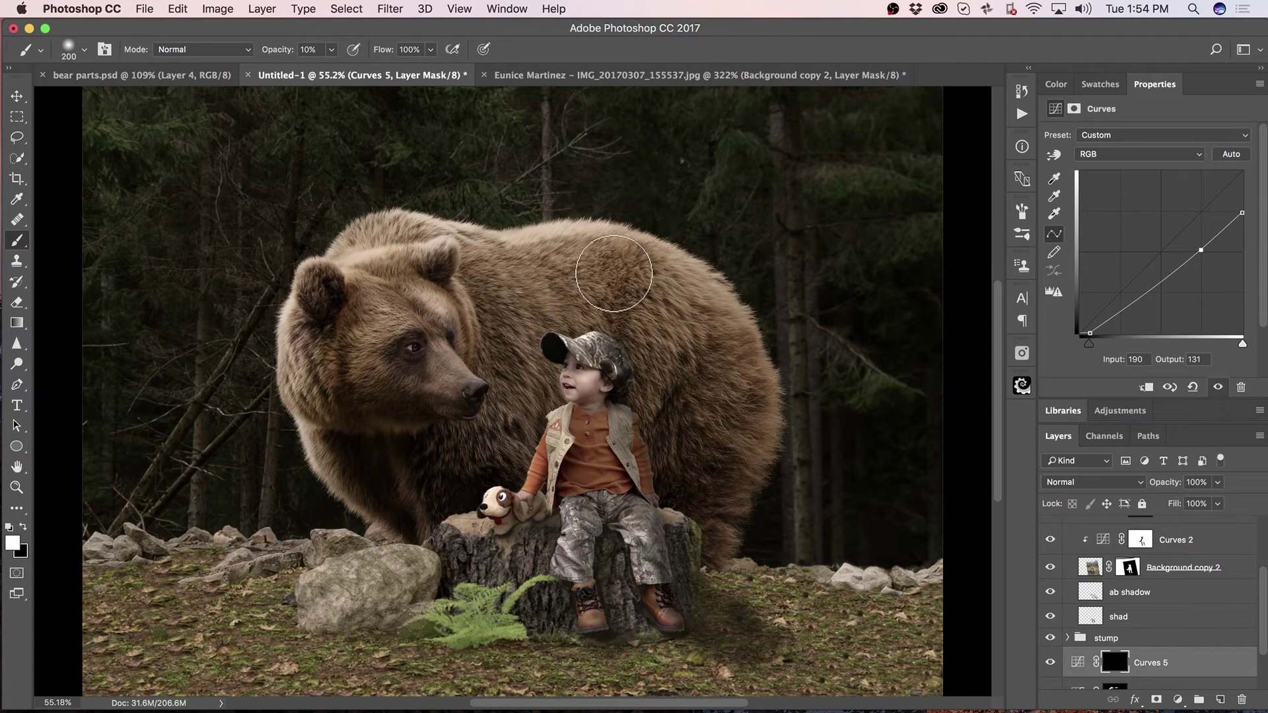
key("bracketright")
key("bracketright")
mouse_move(645, 311)
left_mouse_down()
mouse_move(696, 423)
mouse_move(693, 362)
mouse_move(692, 397)
mouse_move(661, 368)
mouse_move(643, 315)
mouse_move(671, 320)
mouse_move(665, 331)
mouse_move(598, 267)
mouse_move(613, 296)
mouse_move(650, 312)
mouse_move(633, 313)
mouse_move(690, 327)
mouse_move(722, 406)
mouse_move(697, 344)
mouse_move(688, 451)
mouse_move(711, 477)
mouse_move(709, 509)
mouse_move(693, 385)
mouse_move(629, 289)
mouse_move(564, 279)
mouse_move(574, 260)
mouse_move(508, 341)
mouse_move(517, 436)
mouse_move(482, 460)
mouse_move(530, 362)
mouse_move(511, 344)
mouse_move(393, 333)
mouse_move(437, 299)
mouse_move(463, 349)
mouse_move(323, 303)
mouse_move(512, 341)
mouse_move(528, 362)
mouse_move(495, 350)
mouse_move(514, 371)
mouse_move(484, 345)
mouse_move(520, 378)
mouse_move(512, 409)
mouse_move(438, 442)
mouse_move(498, 438)
mouse_move(523, 377)
mouse_move(468, 322)
mouse_move(521, 311)
mouse_move(462, 319)
mouse_move(547, 431)
mouse_move(518, 368)
mouse_move(509, 404)
mouse_move(634, 274)
mouse_move(705, 371)
mouse_move(671, 425)
mouse_move(683, 457)
mouse_move(667, 412)
mouse_move(683, 488)
mouse_move(727, 484)
mouse_move(721, 459)
left_mouse_up()
- Raise the brush opacity to 100% and deepen the shading on the Curves 5 mask over the bear's hindquarters and back
key("3")
key("bracketleft")
key("bracketleft")
key("0")
mouse_move(664, 323)
left_mouse_down()
mouse_move(694, 414)
mouse_move(730, 442)
mouse_move(712, 444)
mouse_move(774, 459)
mouse_move(760, 547)
mouse_move(743, 567)
mouse_move(741, 553)
mouse_move(725, 559)
mouse_move(746, 495)
mouse_move(734, 507)
mouse_move(772, 441)
mouse_move(771, 414)
mouse_move(764, 462)
mouse_move(774, 402)
mouse_move(776, 418)
mouse_move(751, 320)
mouse_move(697, 260)
mouse_move(610, 231)
mouse_move(682, 268)
mouse_move(730, 329)
left_mouse_up()
key("bracketleft")
key("bracketleft")
key("bracketleft")
key("bracketleft")
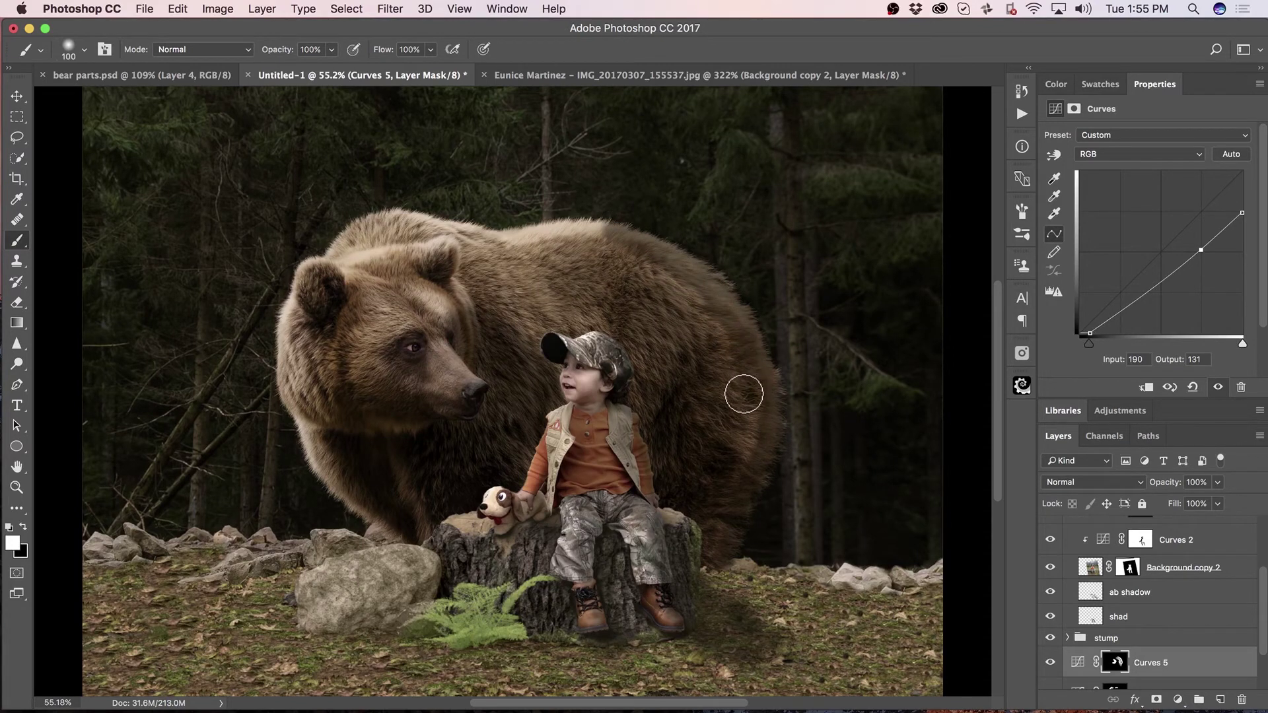
key("bracketright")
key("bracketright")
mouse_move(757, 452)
left_mouse_down()
mouse_move(718, 553)
mouse_move(759, 407)
mouse_move(739, 333)
mouse_move(721, 297)
mouse_move(617, 233)
mouse_move(669, 243)
mouse_move(660, 278)
mouse_move(630, 249)
mouse_move(581, 229)
left_mouse_up()
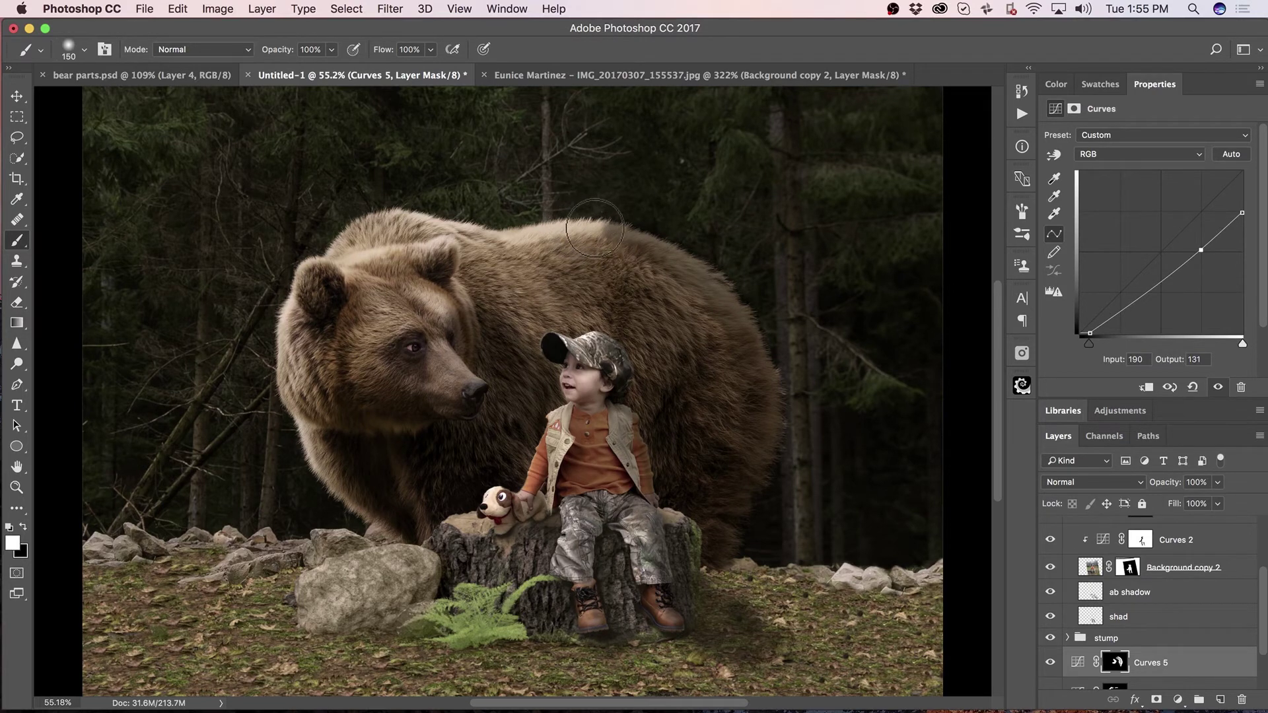
- Erase the Curves 5 mask shading along the bear's upper back with a 125 px eraser
key("e")
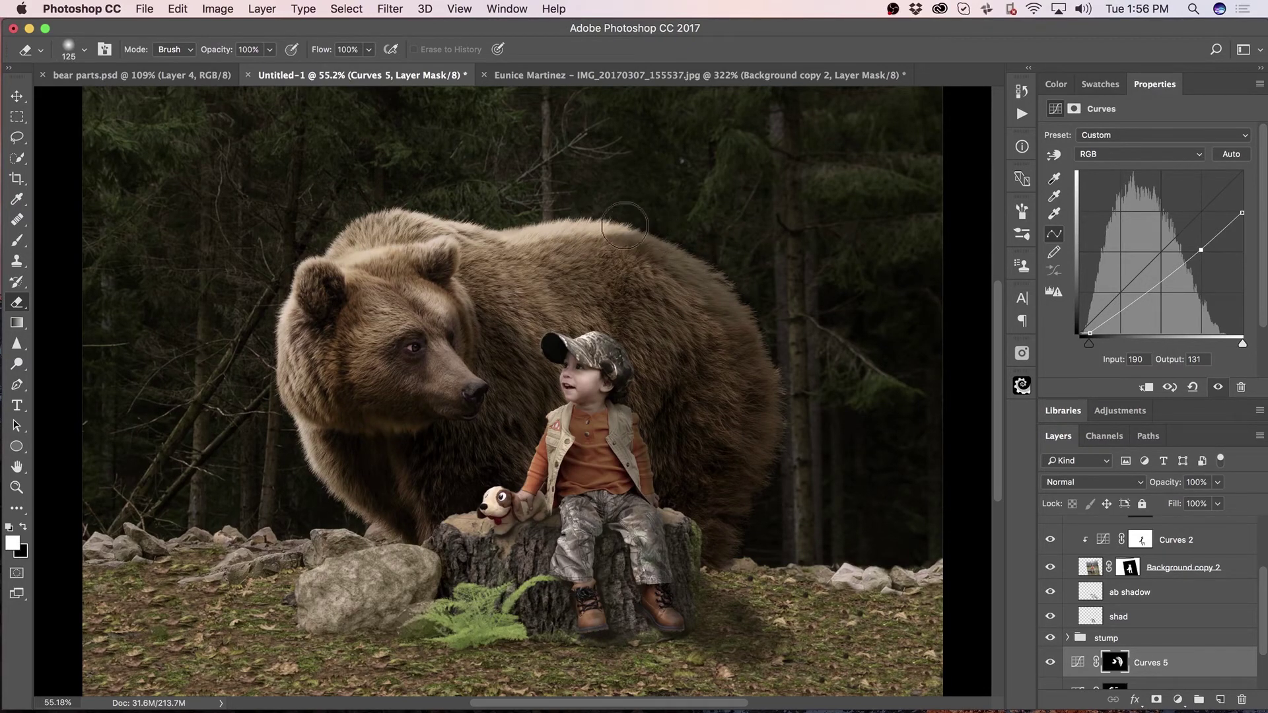
left_click_drag(678, 229, 606, 228)
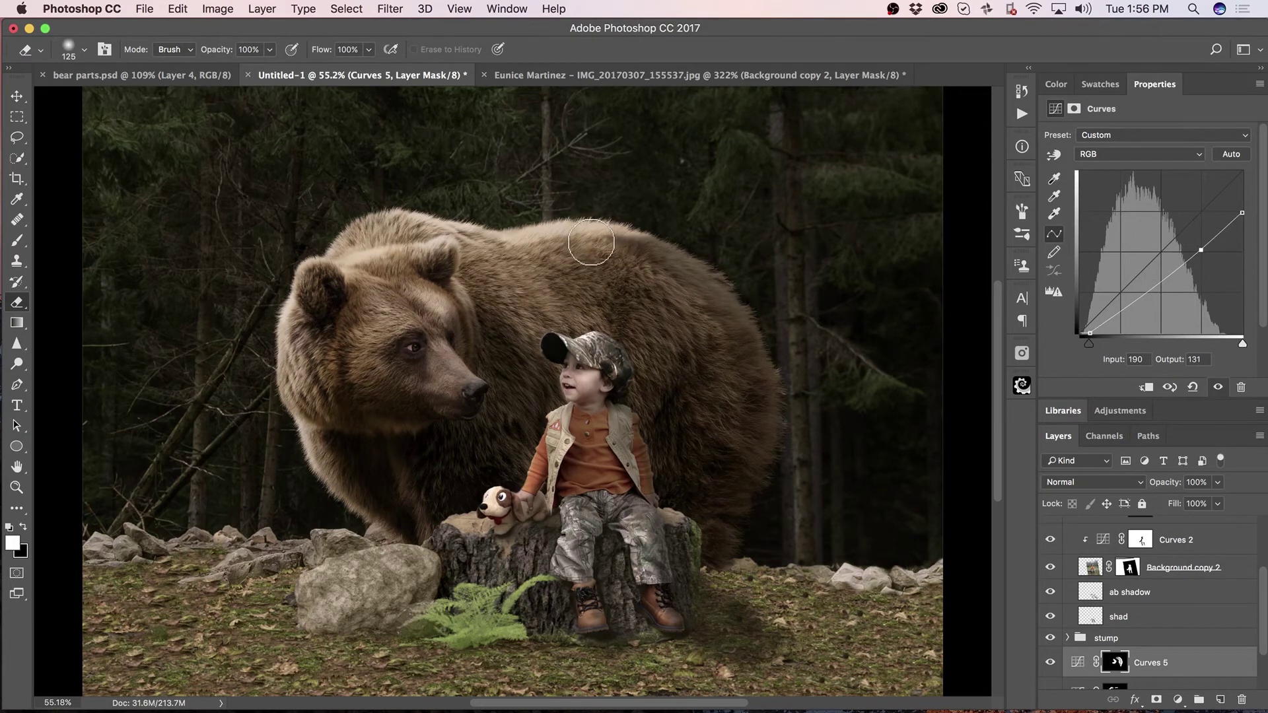
left_click_drag(622, 268, 659, 282)
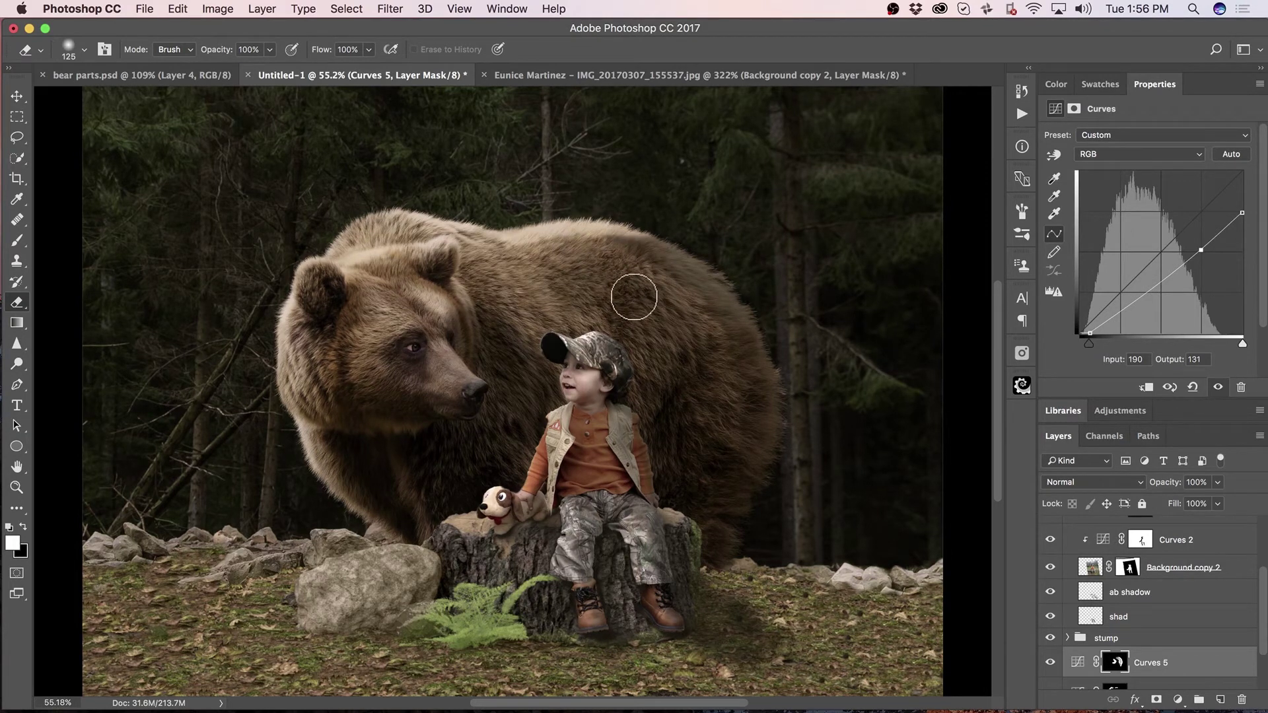
- Try painting the Curves 5 mask over the bear's upper back with a 200 px brush, and undo the stroke
key("b")
key("x")
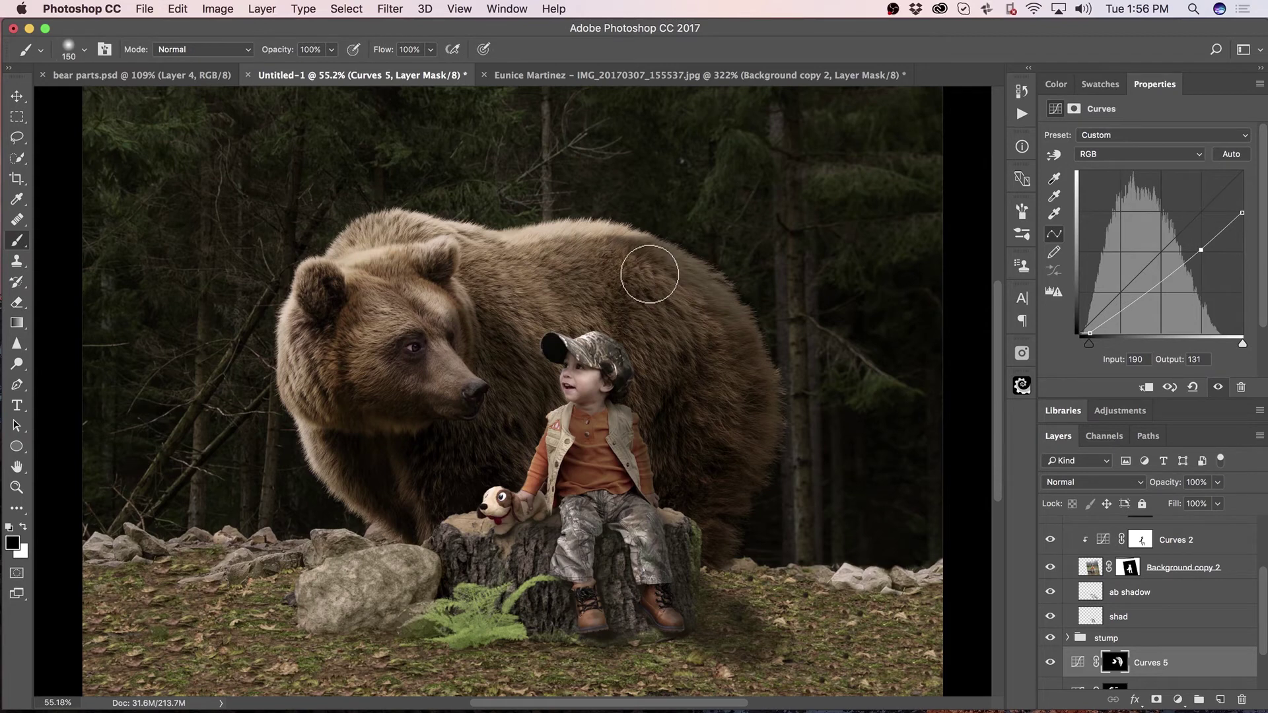
key("bracketright")
key("bracketright")
mouse_move(628, 283)
left_mouse_down()
mouse_move(608, 260)
mouse_move(619, 262)
mouse_move(606, 277)
mouse_move(623, 291)
mouse_move(650, 265)
mouse_move(611, 273)
left_mouse_up()
key("x")
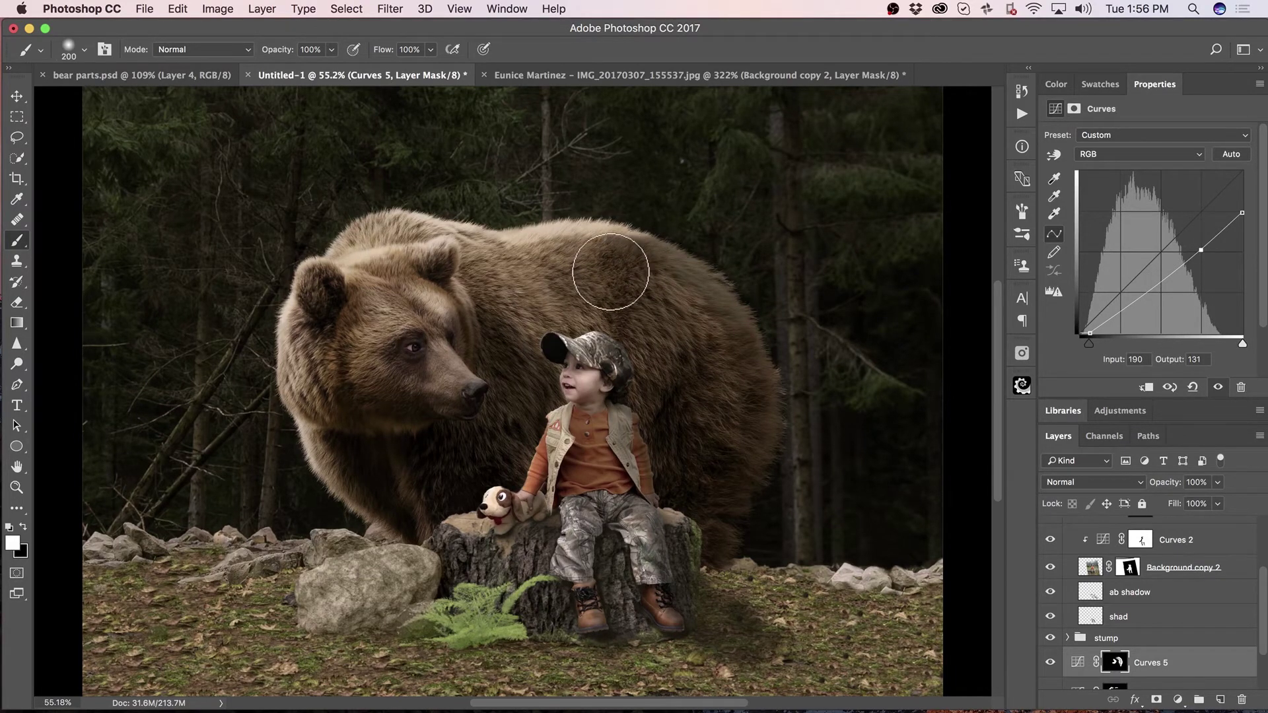
key("super+z")
- Paint white on the Curves 5 mask with a 400 px soft round brush from the bear's back down to its hindquarters
left_click(67, 49)
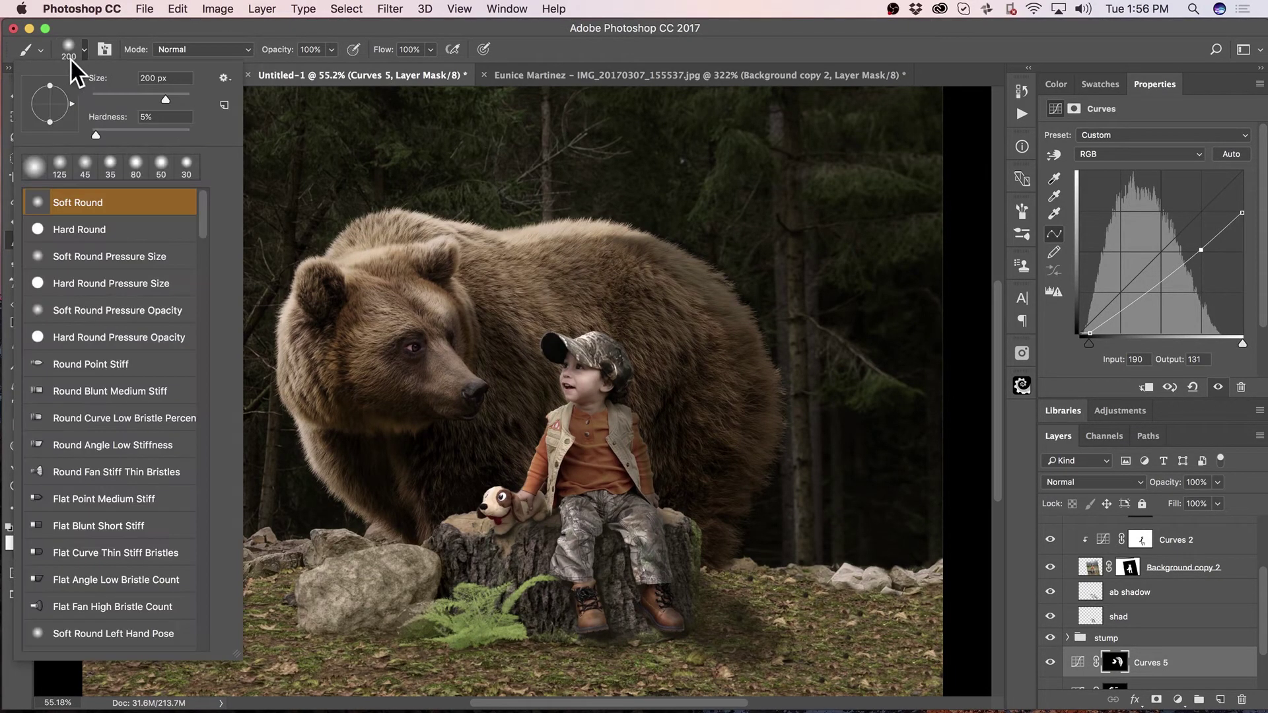
left_click(104, 49)
left_click(104, 48)
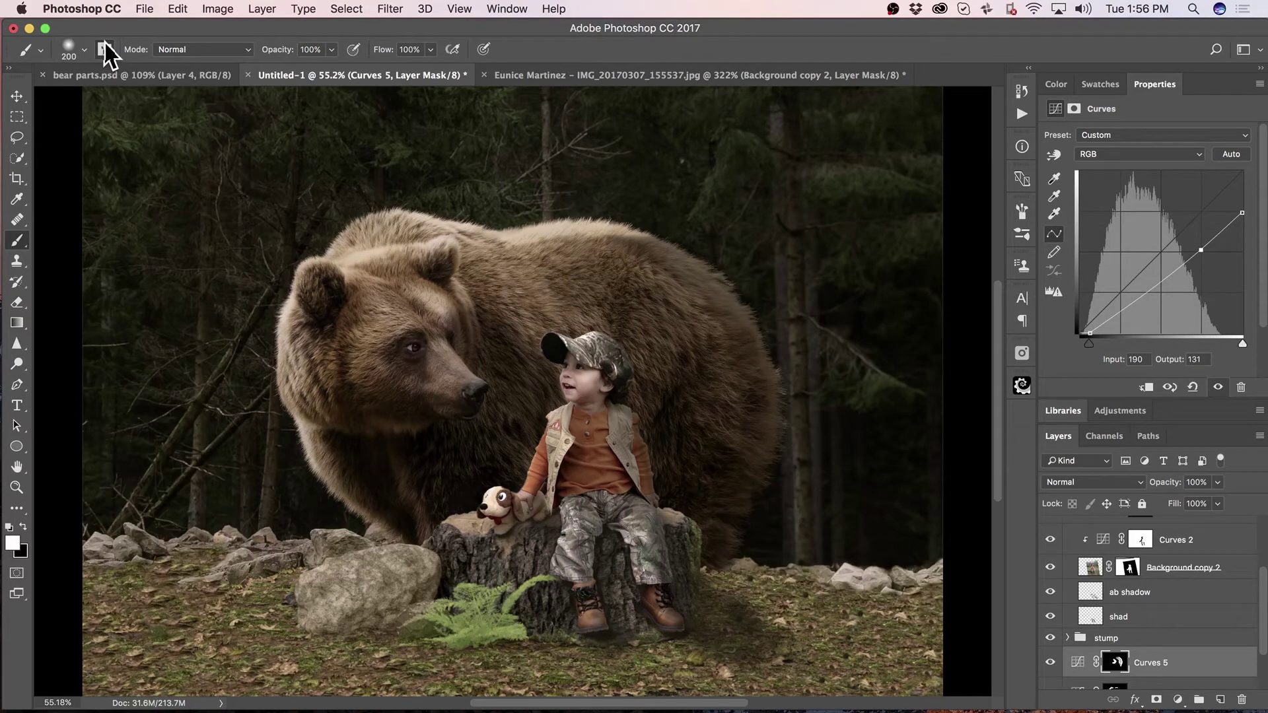
left_click(104, 49)
left_click(103, 49)
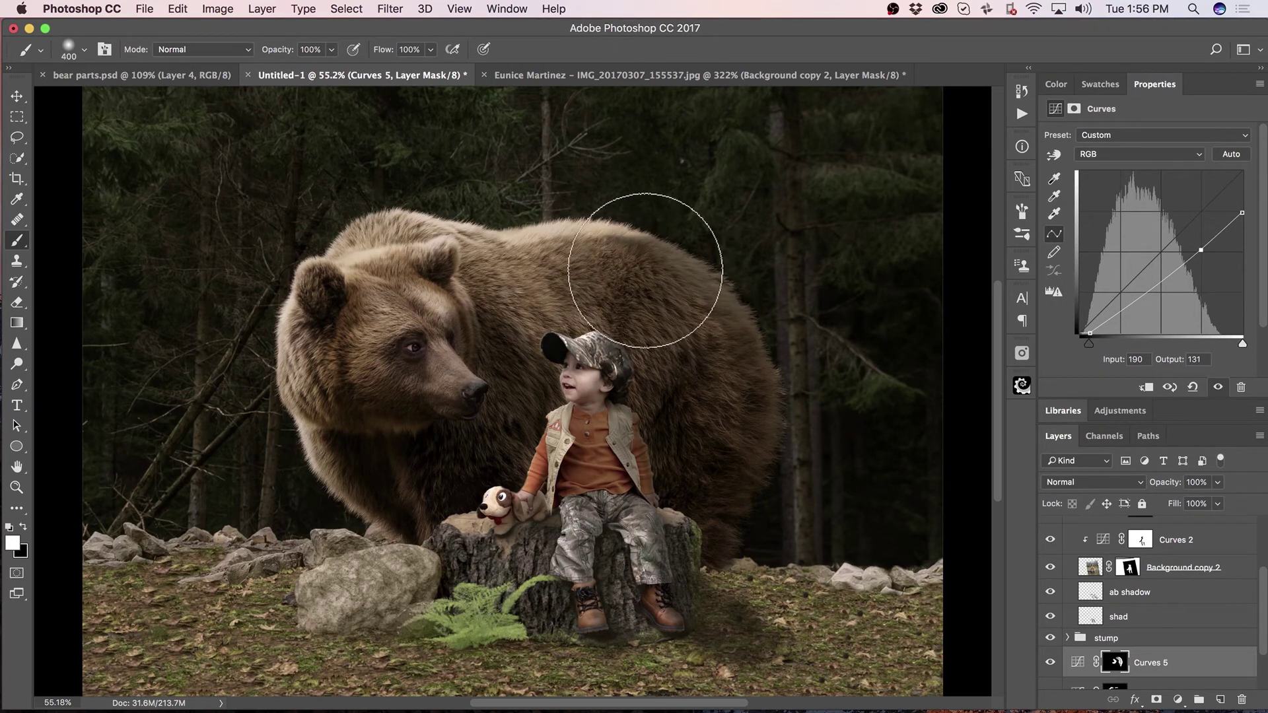
mouse_move(645, 271)
left_mouse_down()
mouse_move(708, 335)
mouse_move(702, 356)
mouse_move(707, 282)
mouse_move(729, 325)
mouse_move(729, 458)
mouse_move(746, 424)
mouse_move(741, 467)
left_mouse_up()
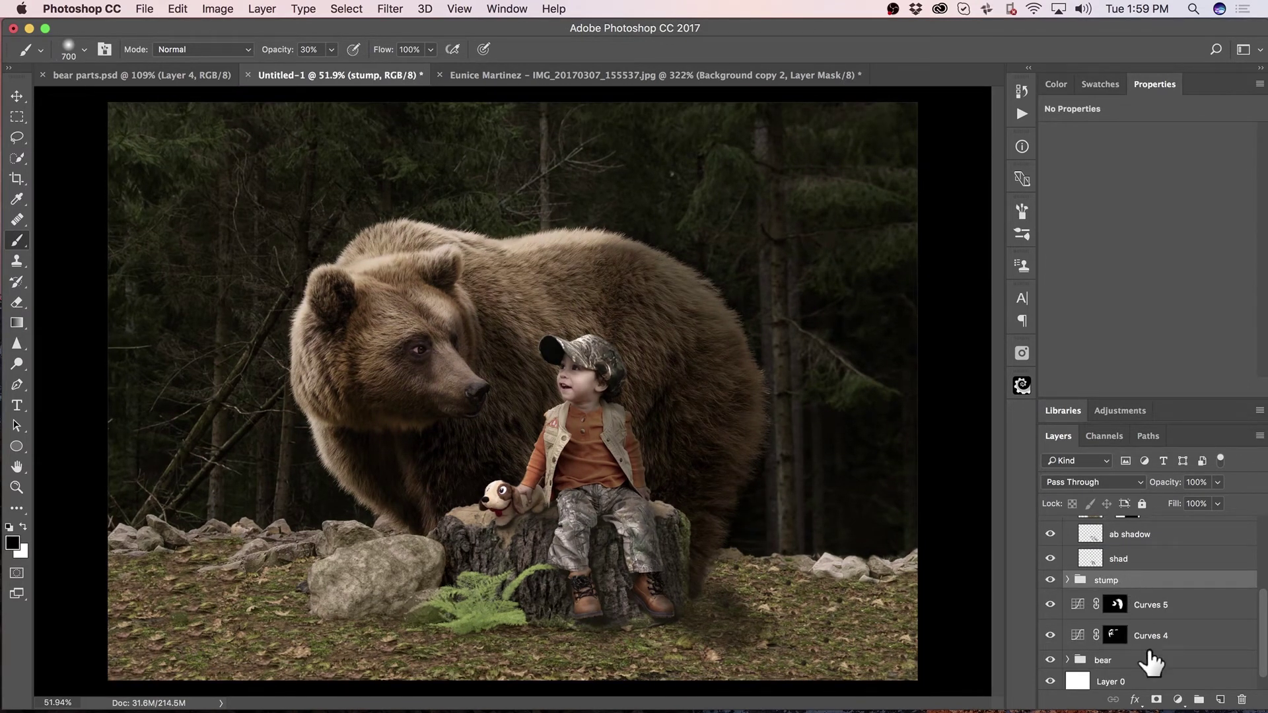
- Add a Curves adjustment layer above the stump group and darken it by lowering the midtones from input 158 to output 101
left_click(1178, 701)
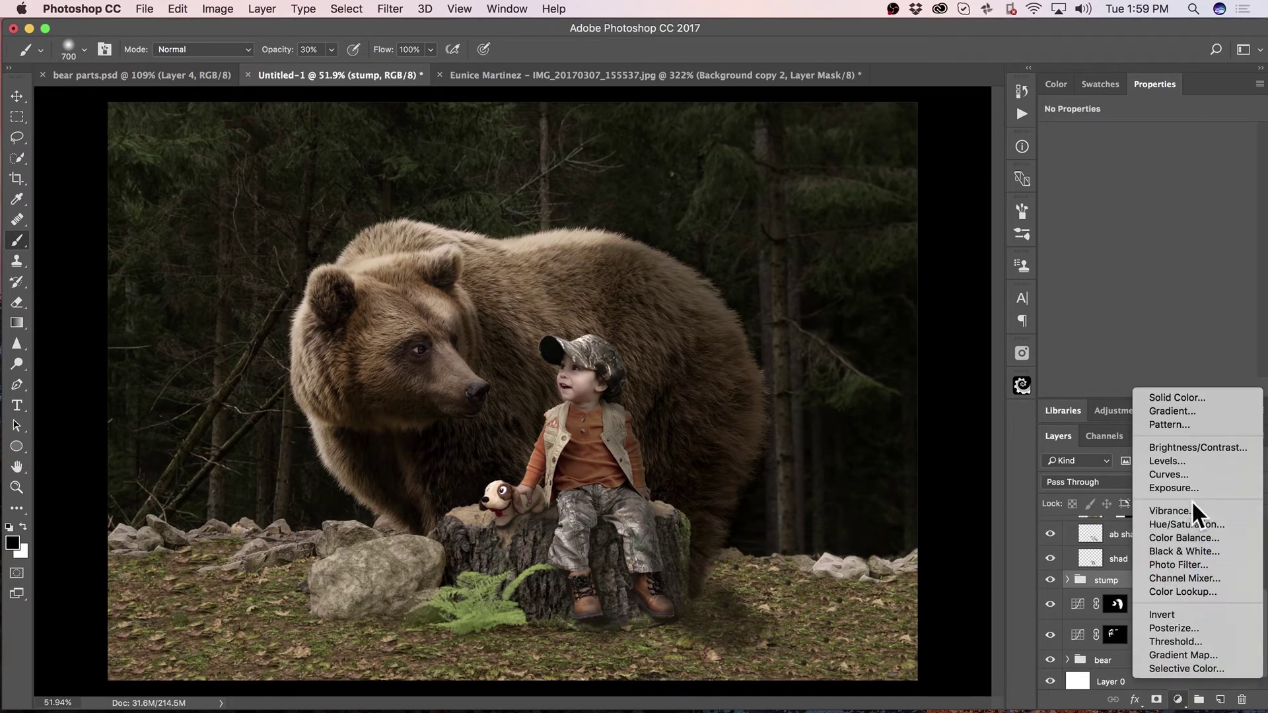
left_click(1166, 380)
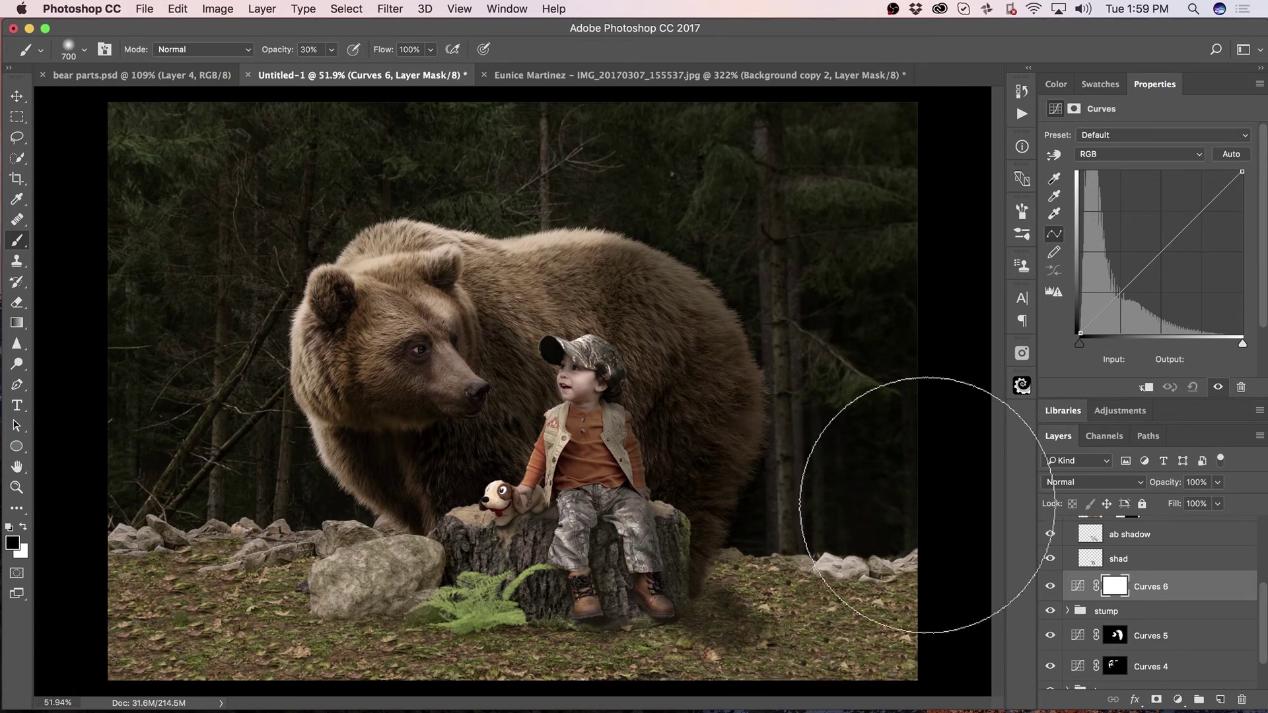
left_click_drag(1170, 246, 1179, 268)
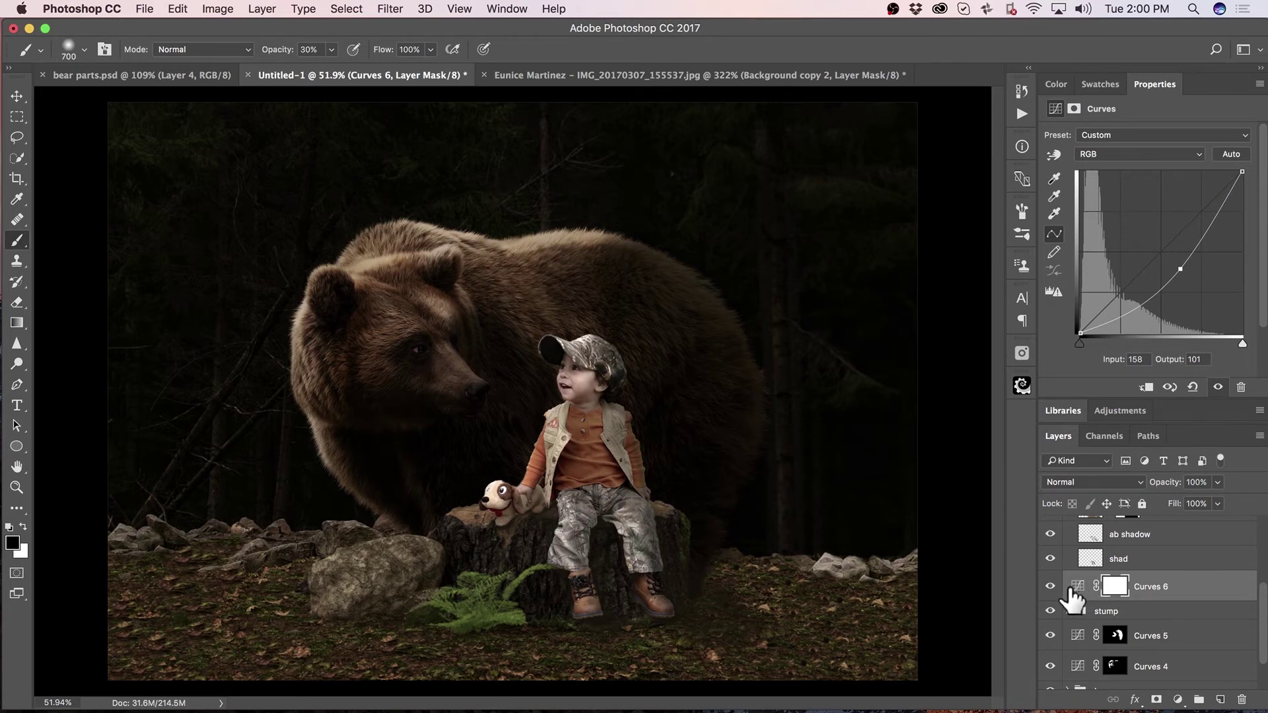
- Invert the Curves 6 mask and paint white with a 700 px brush over the ground beside the stump
key("super+i")
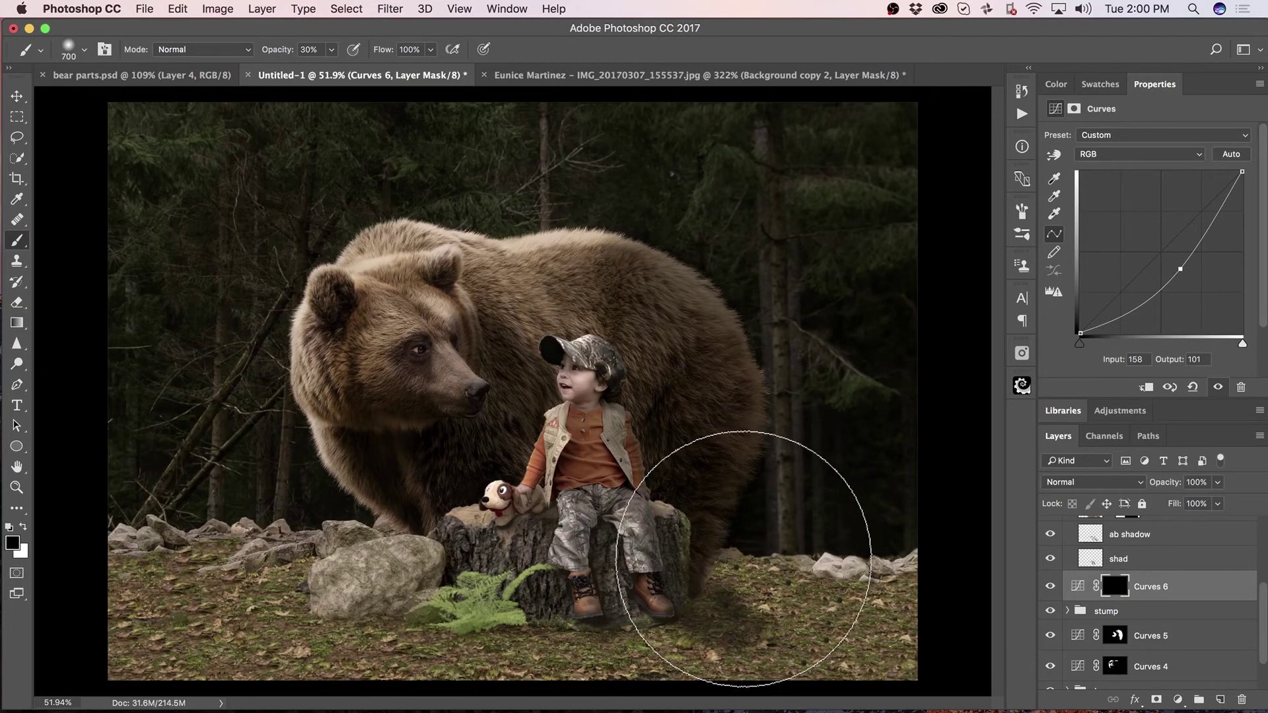
key("x")
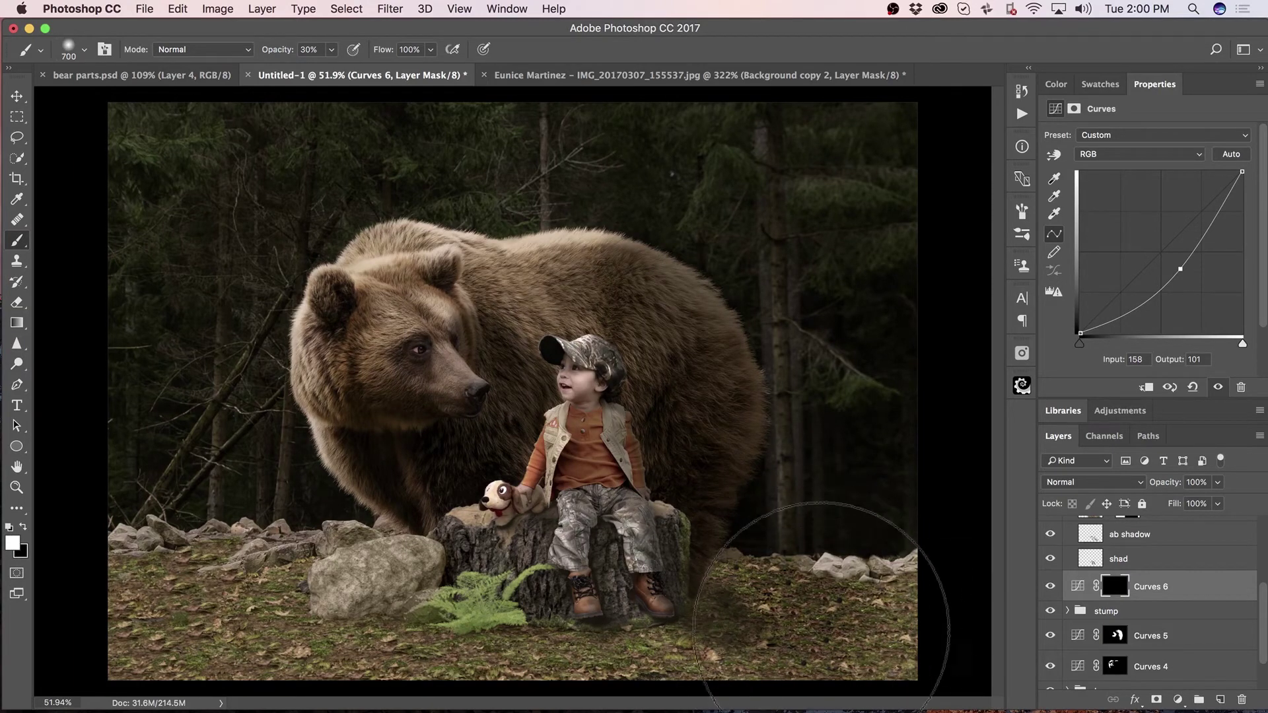
mouse_move(821, 631)
left_mouse_down()
mouse_move(780, 597)
mouse_move(861, 628)
mouse_move(945, 622)
mouse_move(810, 568)
mouse_move(749, 583)
mouse_move(923, 655)
mouse_move(860, 638)
mouse_move(848, 599)
mouse_move(764, 570)
mouse_move(894, 618)
mouse_move(754, 567)
mouse_move(781, 585)
left_mouse_up()
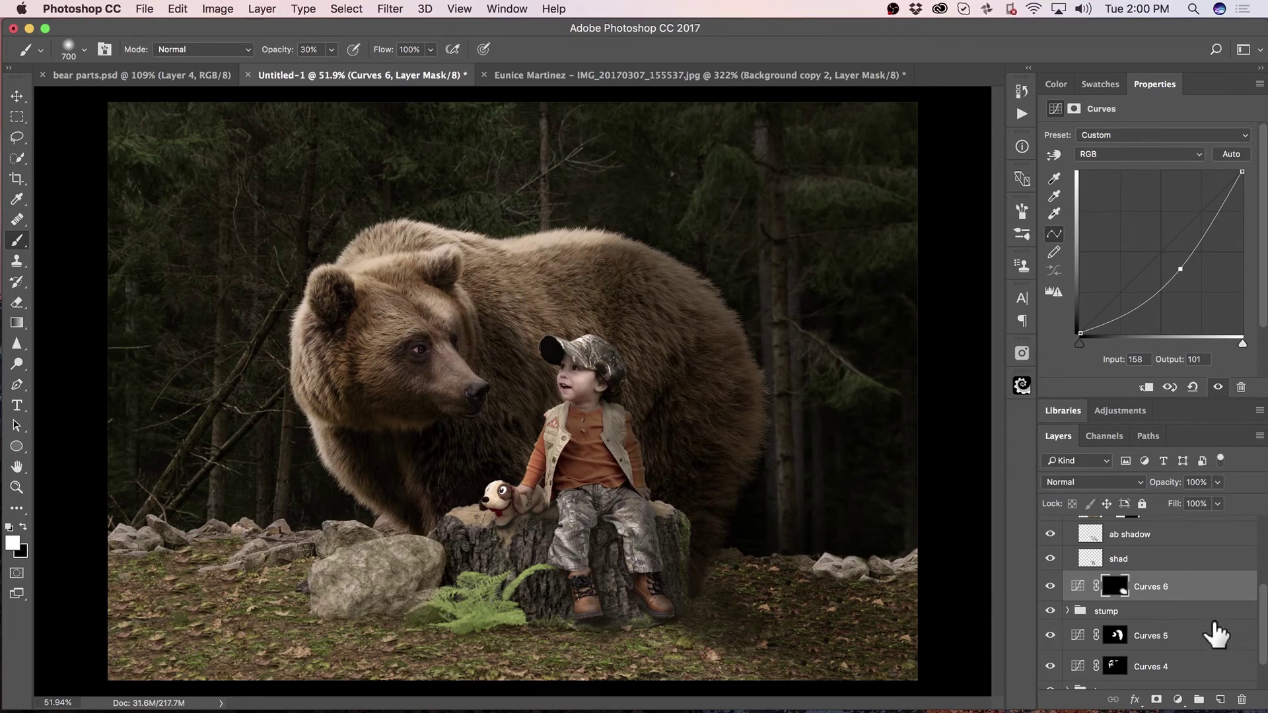
- Paint white at 30% opacity on the Curves 5 mask over the bear's side, from above the boy's cap down towards the stump
left_click(1116, 636)
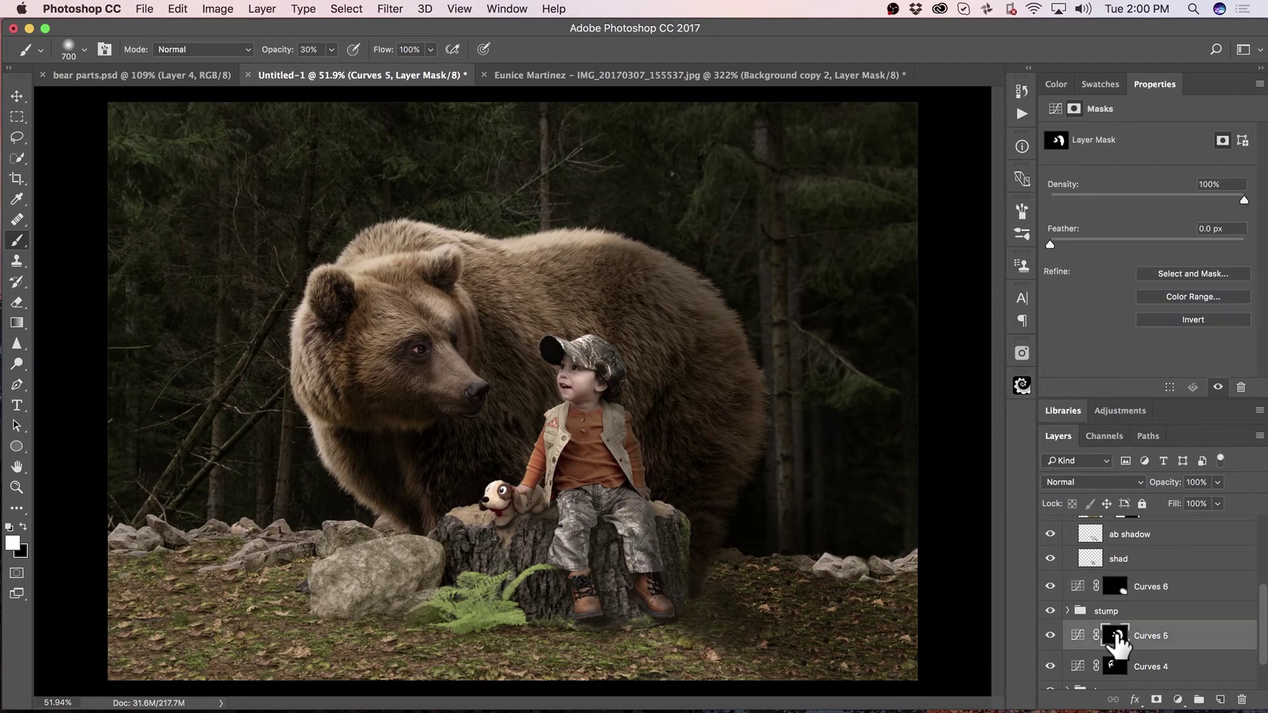
left_click(1077, 636)
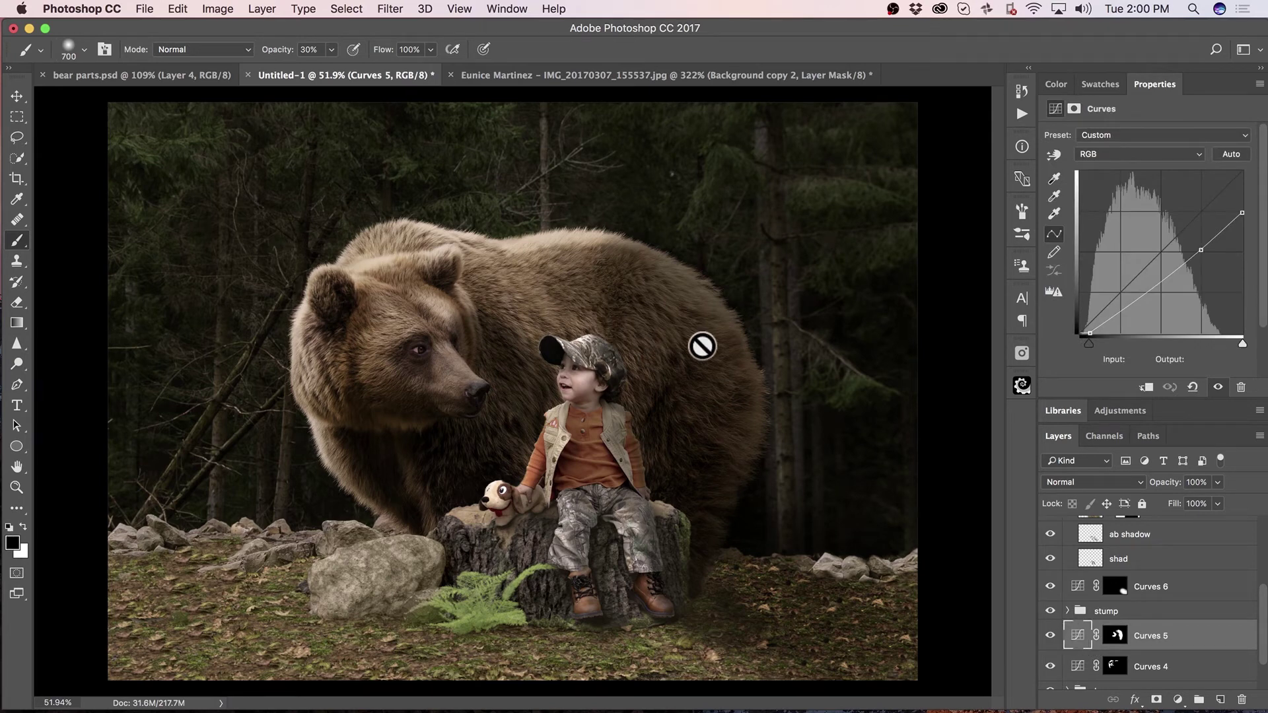
left_click(1113, 636)
key("x")
key("bracketleft")
key("bracketleft")
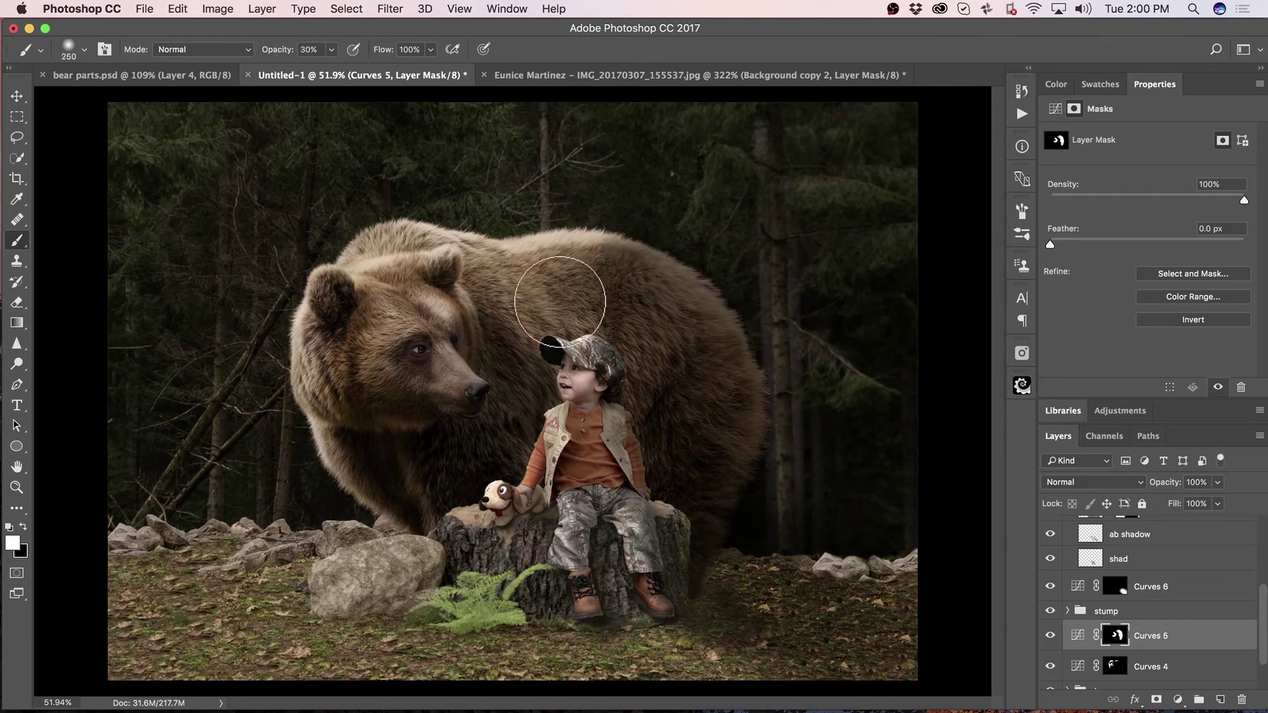
key("bracketleft")
mouse_move(572, 300)
left_mouse_down()
mouse_move(502, 294)
mouse_move(549, 290)
mouse_move(525, 292)
mouse_move(556, 301)
mouse_move(543, 323)
mouse_move(582, 296)
mouse_move(557, 272)
mouse_move(513, 278)
mouse_move(574, 344)
mouse_move(586, 387)
mouse_move(620, 413)
mouse_move(570, 413)
mouse_move(577, 399)
mouse_move(538, 457)
mouse_move(594, 471)
mouse_move(631, 414)
mouse_move(579, 366)
mouse_move(634, 451)
mouse_move(680, 435)
mouse_move(661, 425)
mouse_move(697, 457)
mouse_move(680, 457)
mouse_move(601, 534)
left_mouse_up()
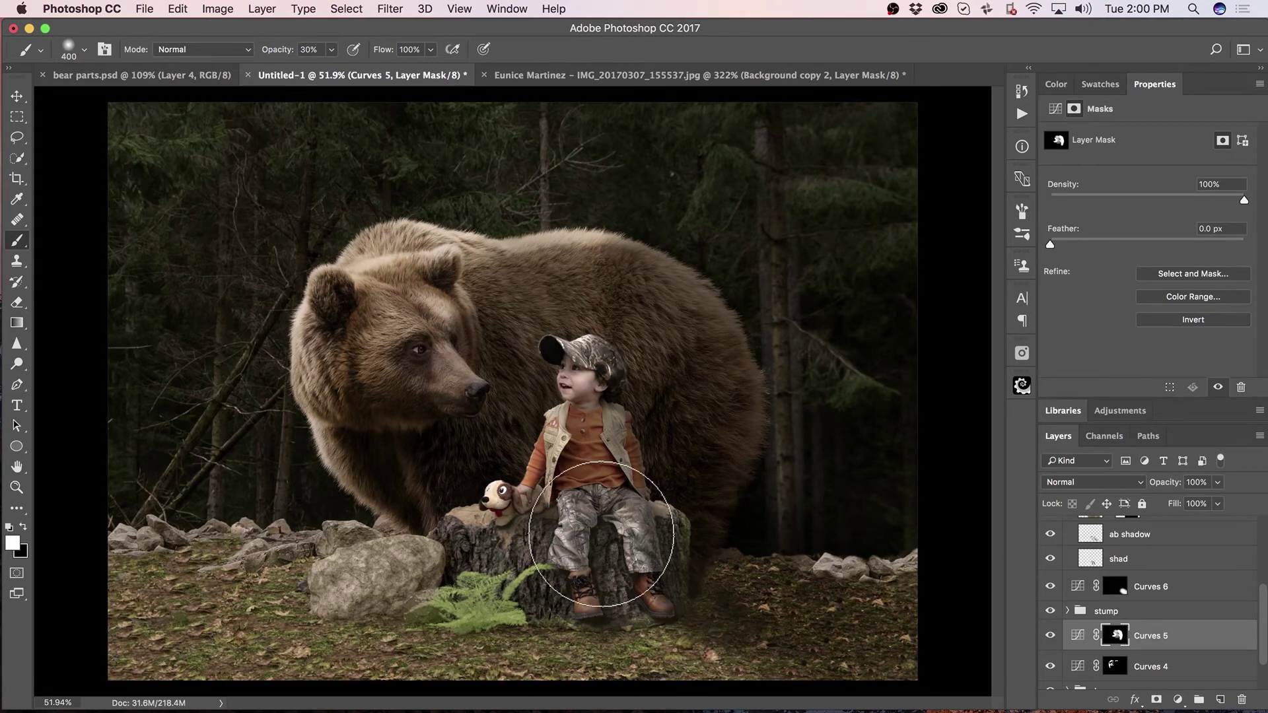
- Shade the toy dog by painting white on the Curves 2 mask with a smaller soft brush, starting at 200 px and 10% opacity
scroll(601, 534, "down", 2)
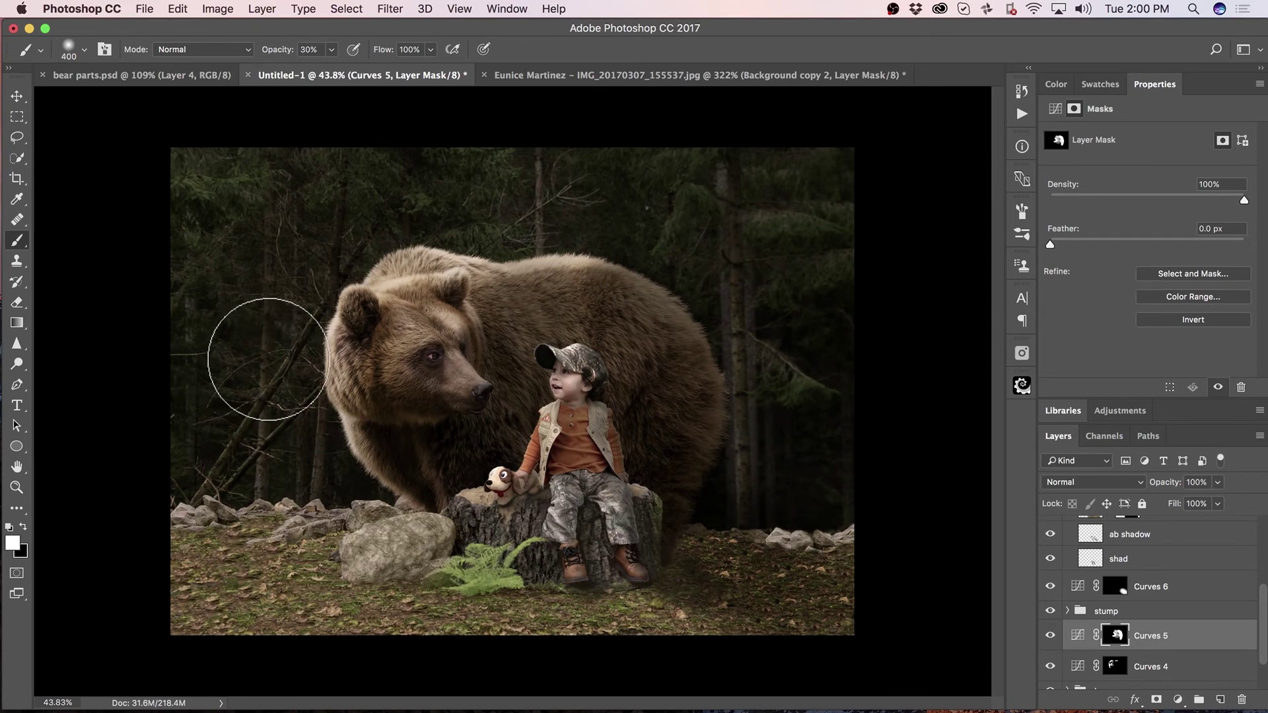
scroll(1132, 594, "up", 3)
left_click(1111, 604)
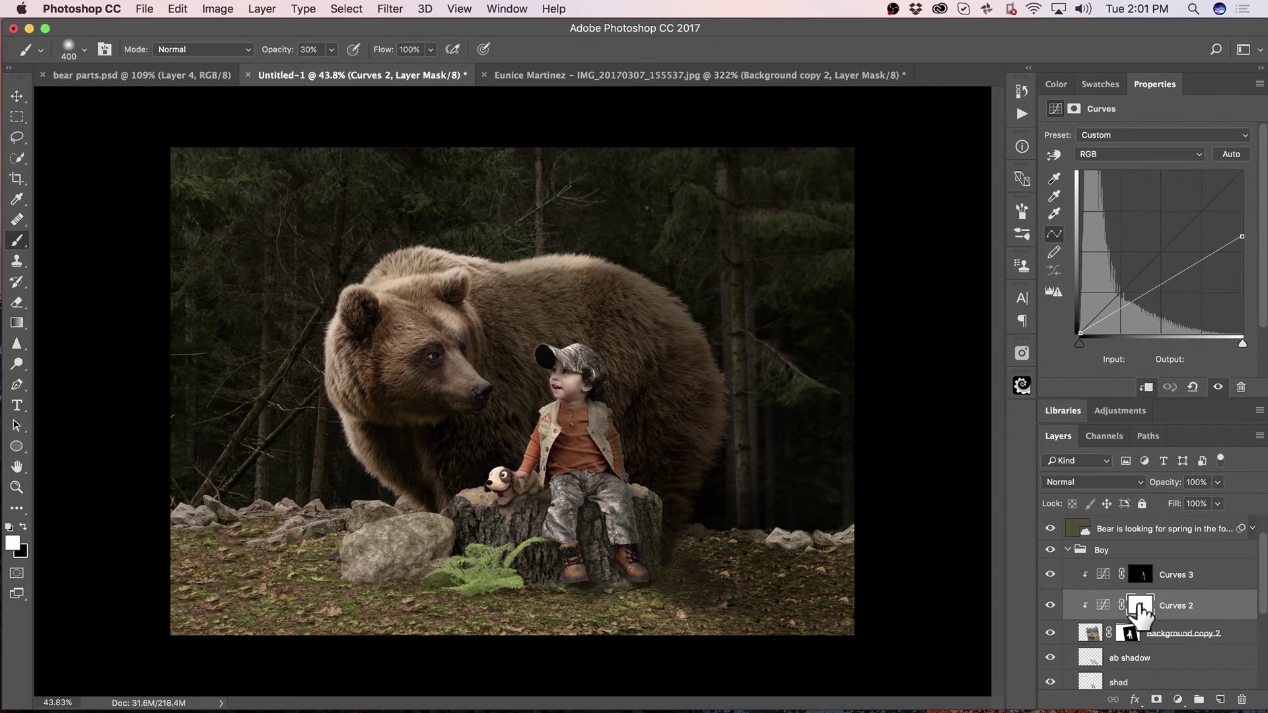
left_click(1127, 605)
left_click(1103, 605)
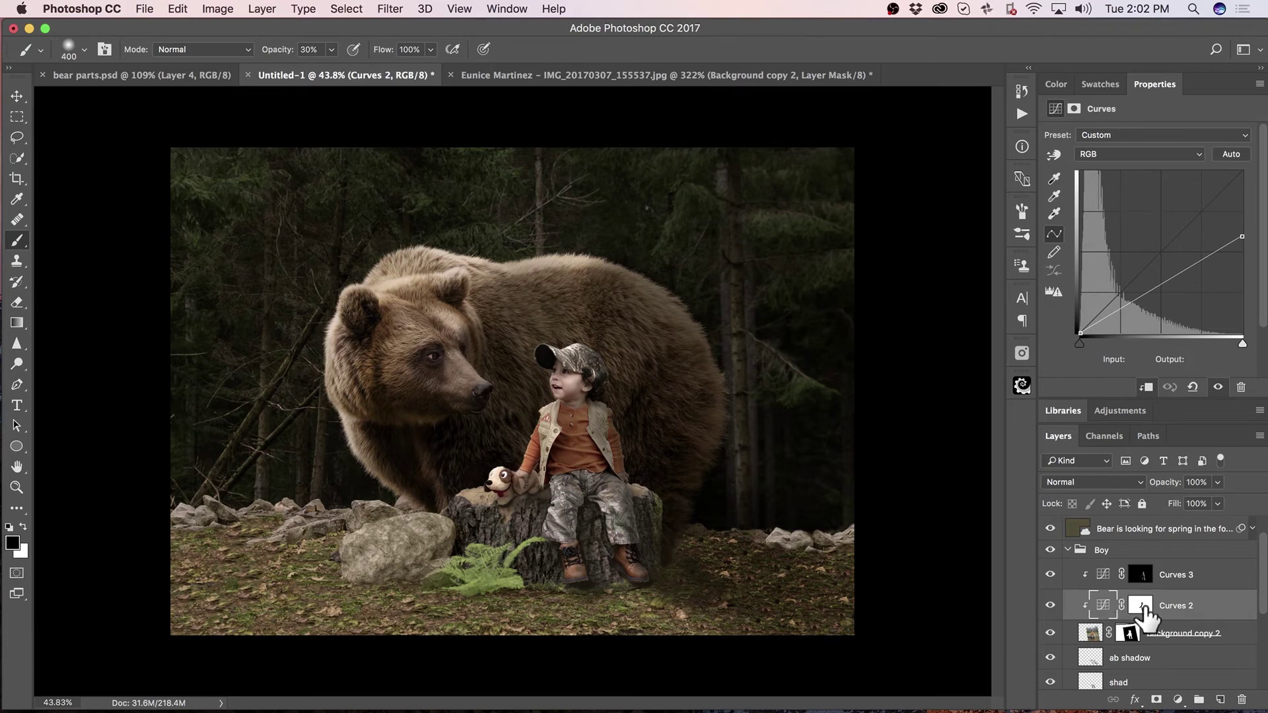
left_click(1141, 606)
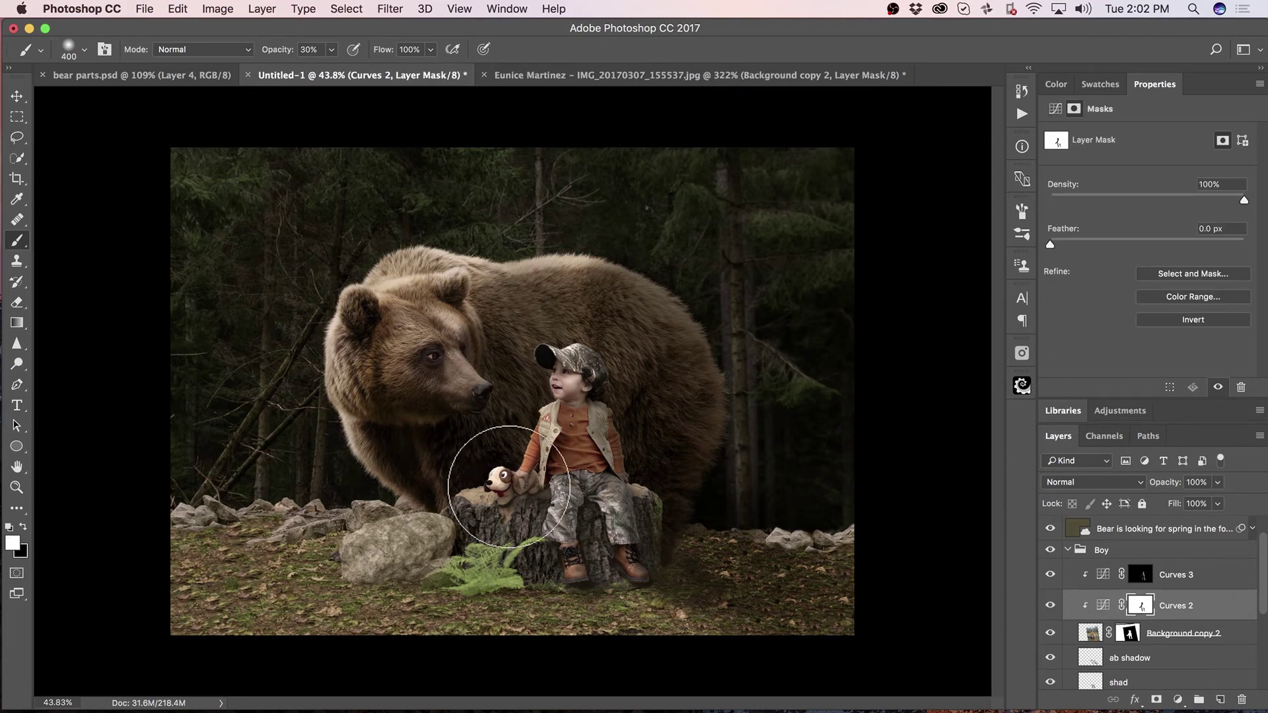
key("bracketleft")
key("bracketleft")
key("bracketleft")
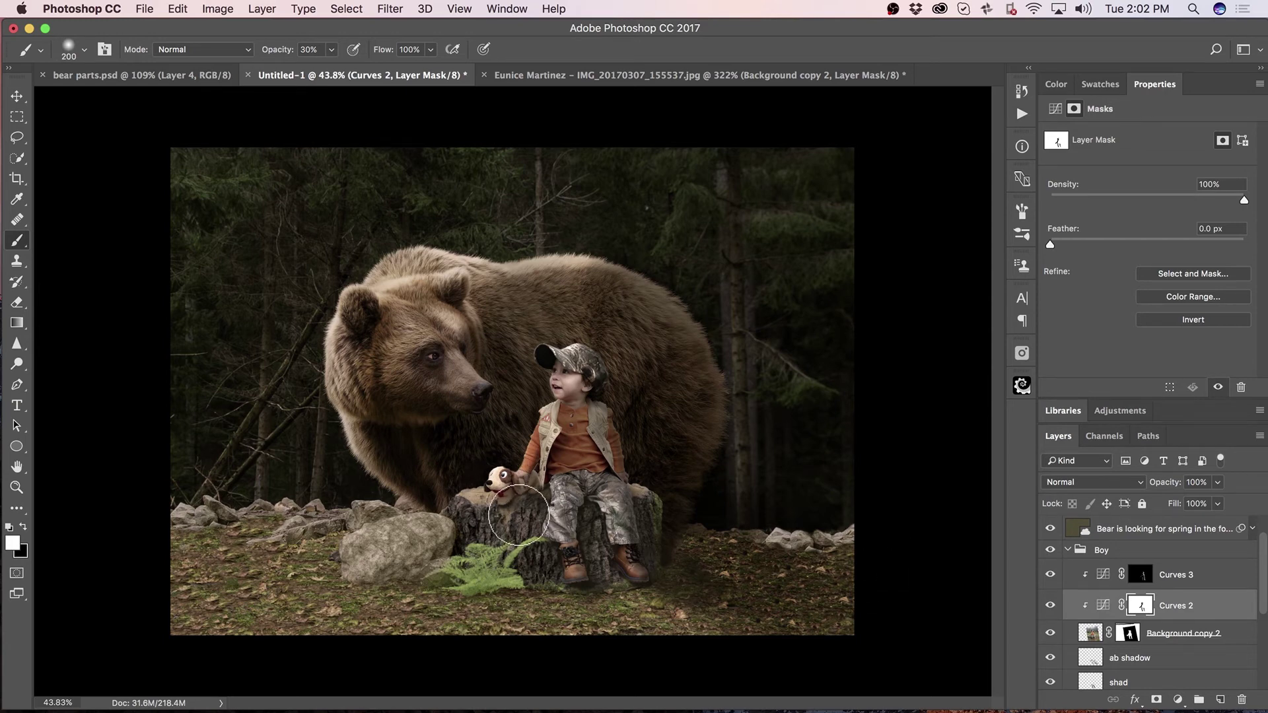
key("1")
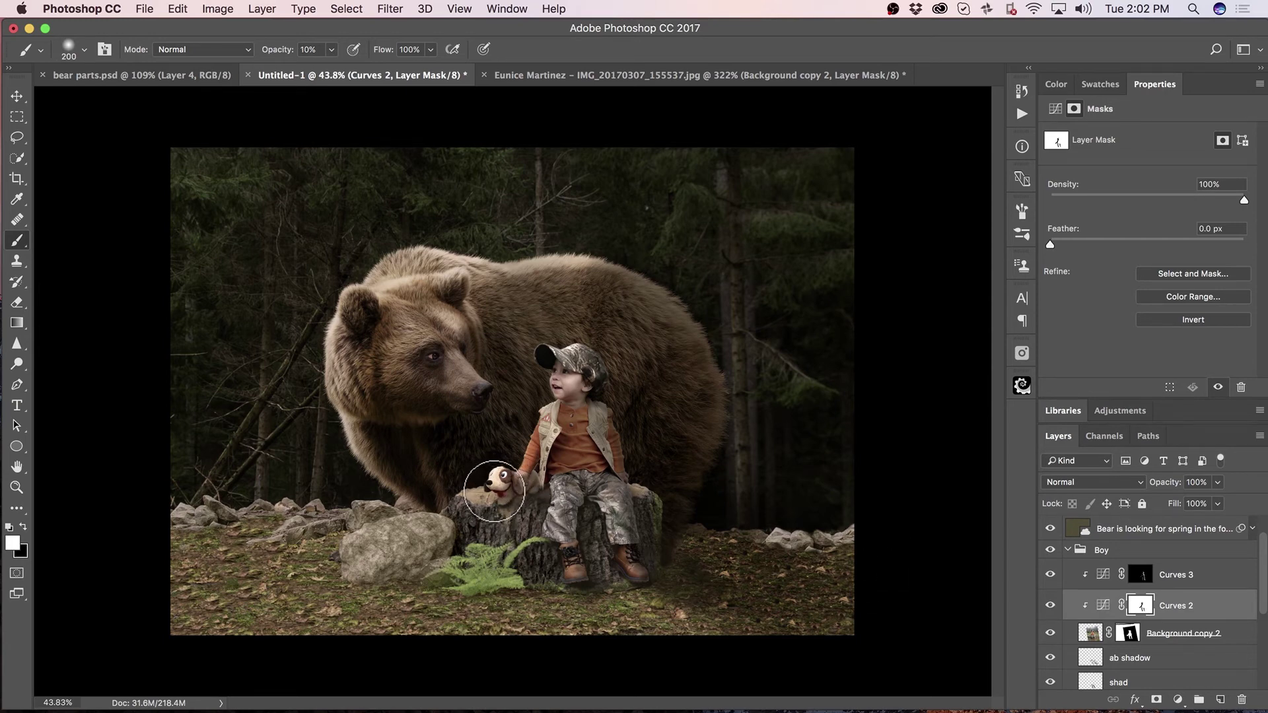
key("bracketright")
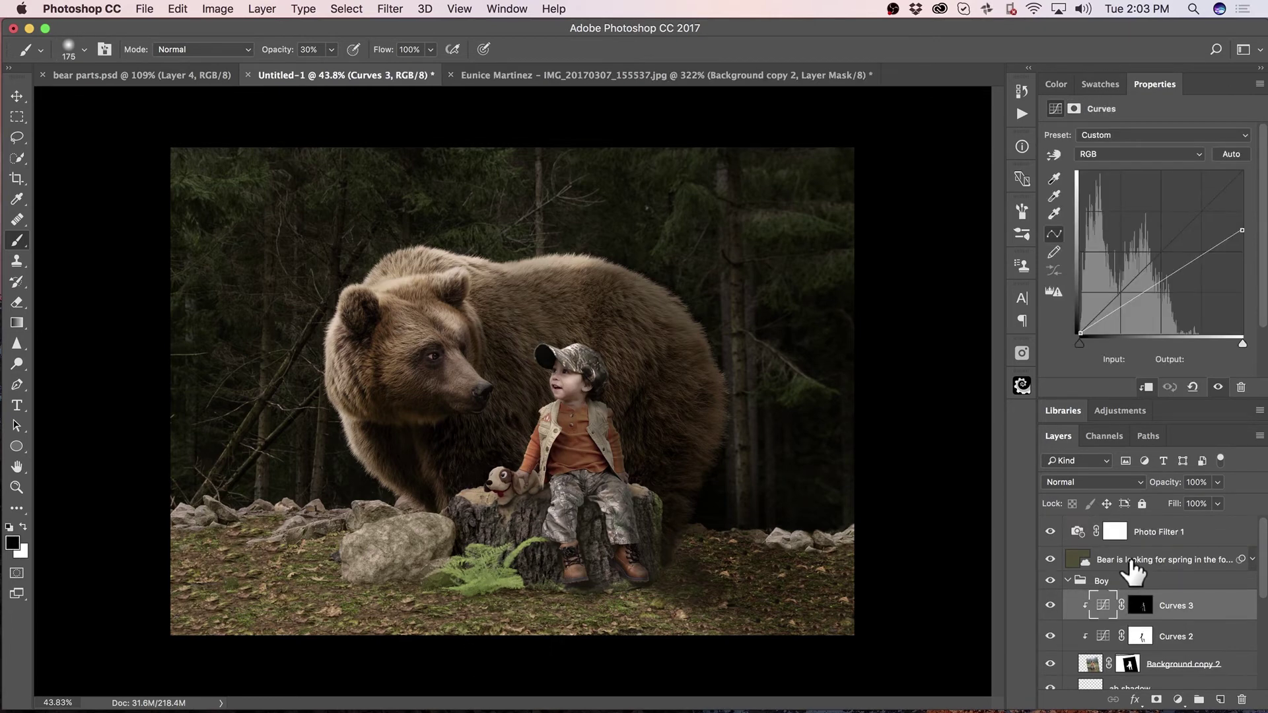
- Group the Photo Filter 1 layer with the bear forest colour layer below it and name the group Finish
left_click(1135, 560)
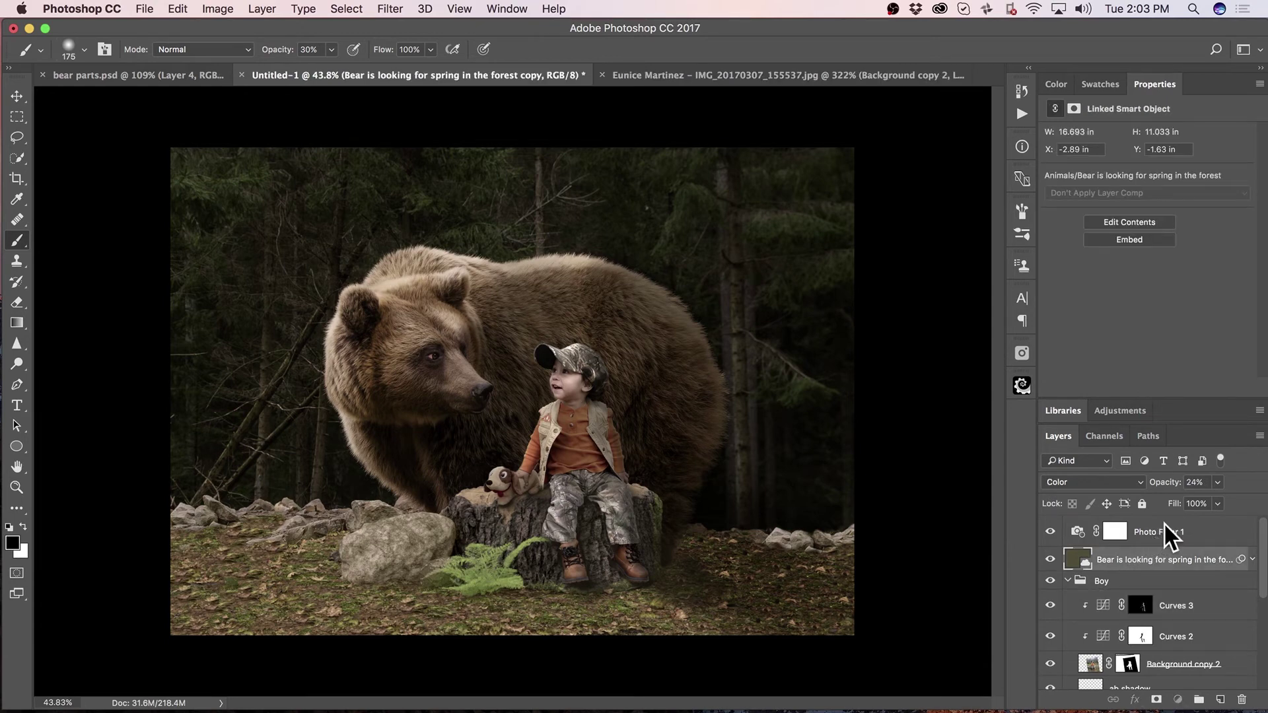
left_click(1153, 535, "shift")
key("super+g")
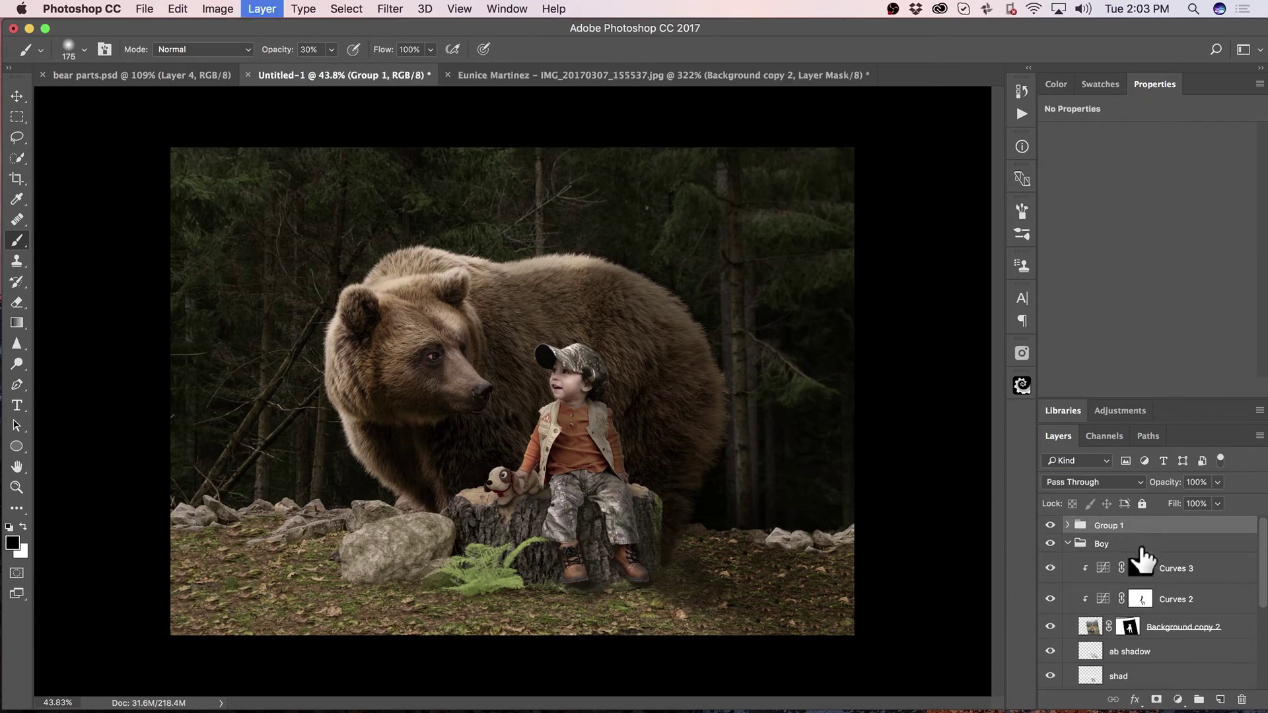
double_click(1116, 526)
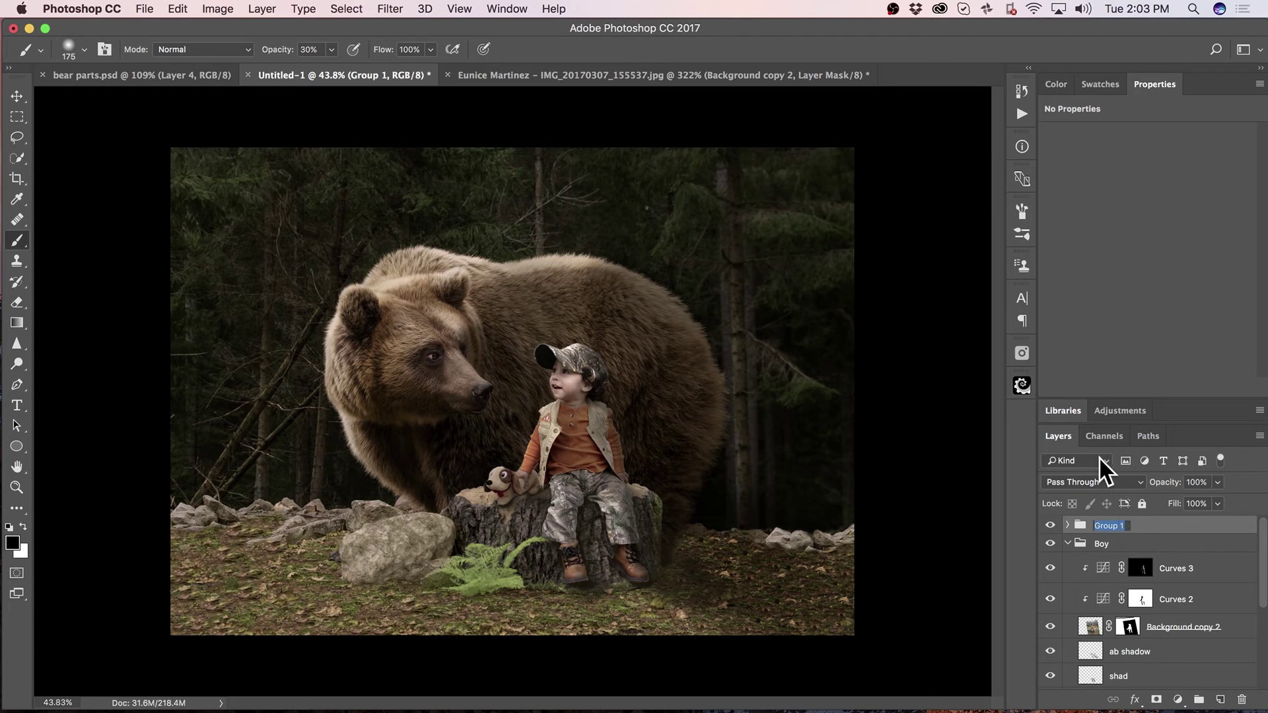
type("Finish")
key("Return")
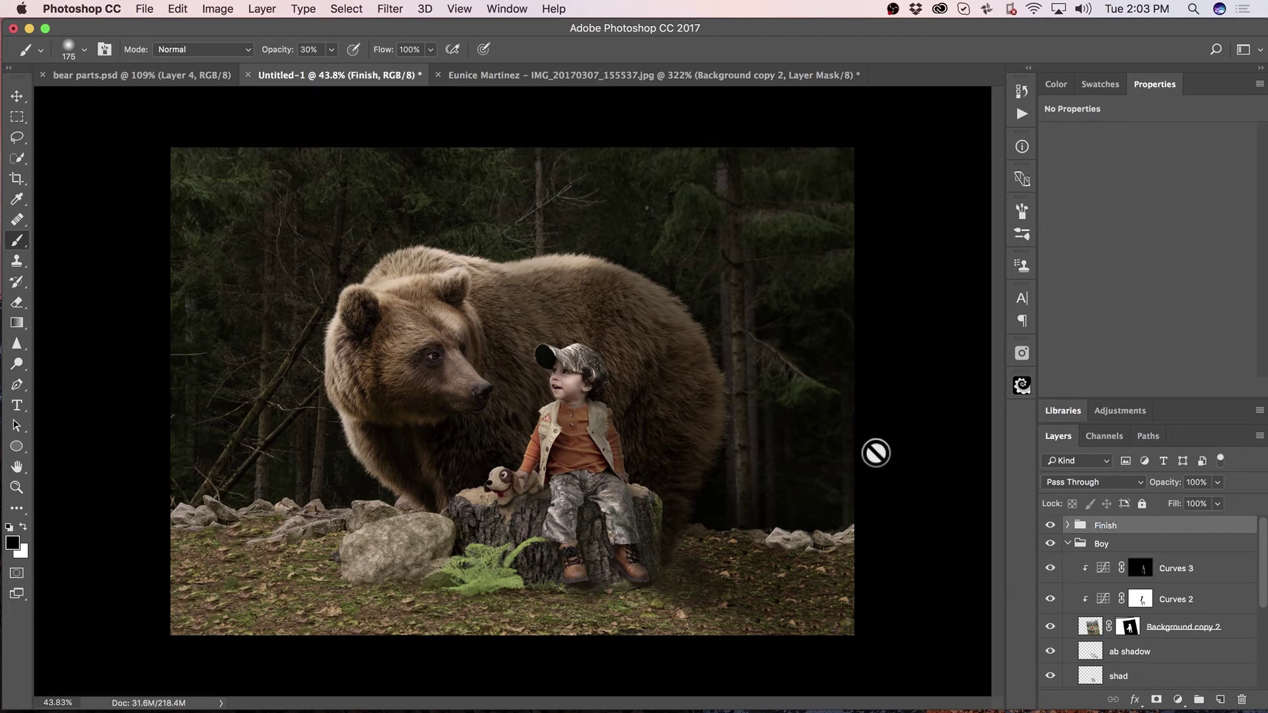
- Raise the density of Photo Filter 1 in the Finish group to 42%
left_click(1068, 525)
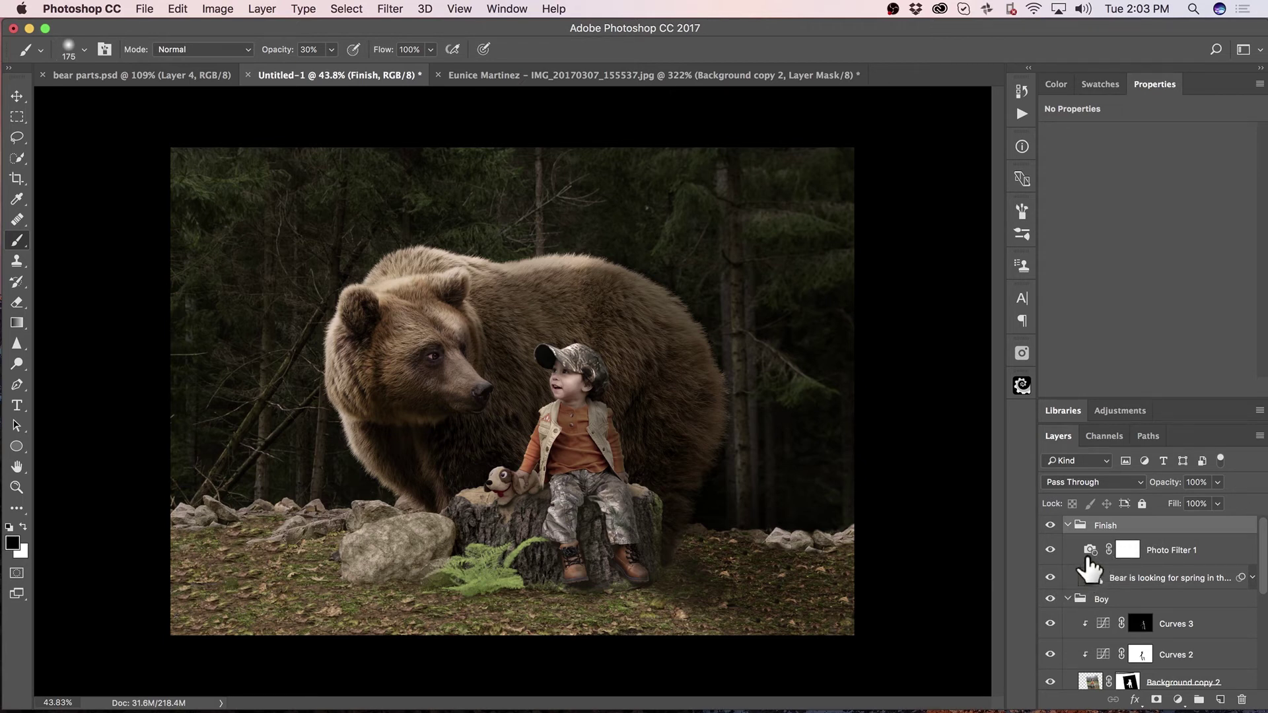
left_click(1091, 552)
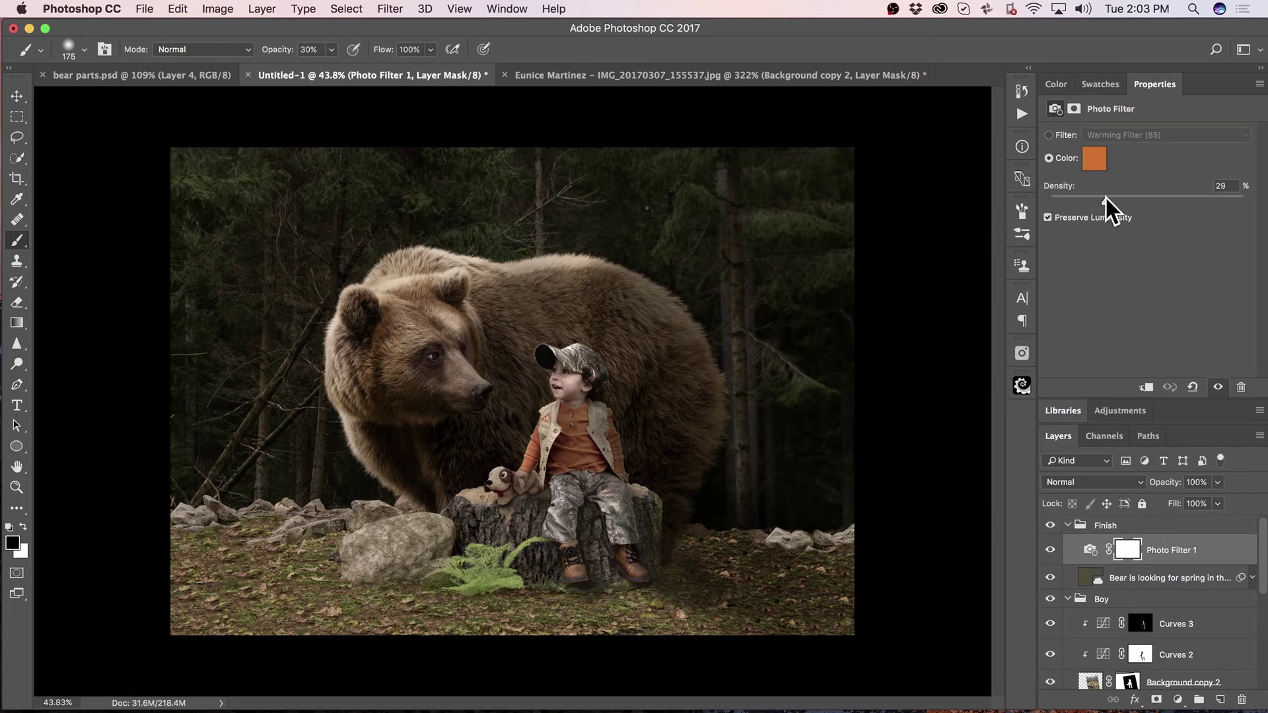
left_click_drag(1230, 197, 1135, 210)
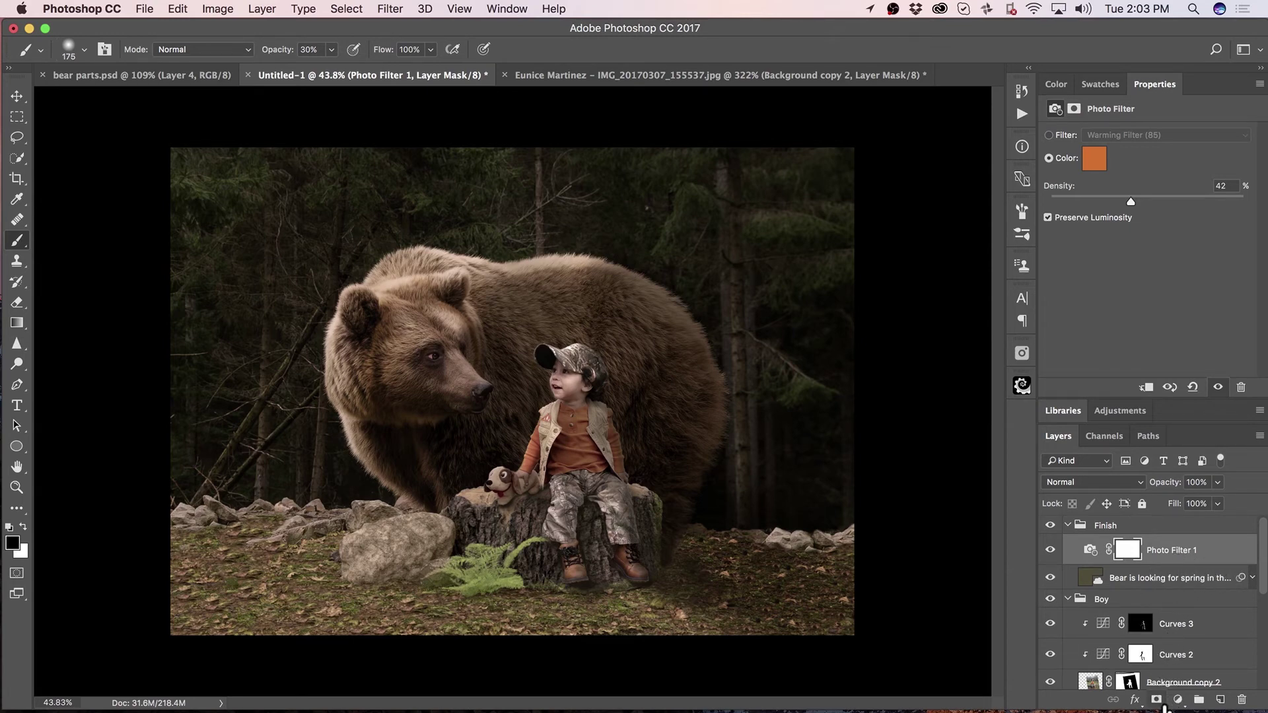
- Add a new empty layer above Photo Filter 1 and choose the Light Beam 1 brush at 1100 px
left_click(1220, 699)
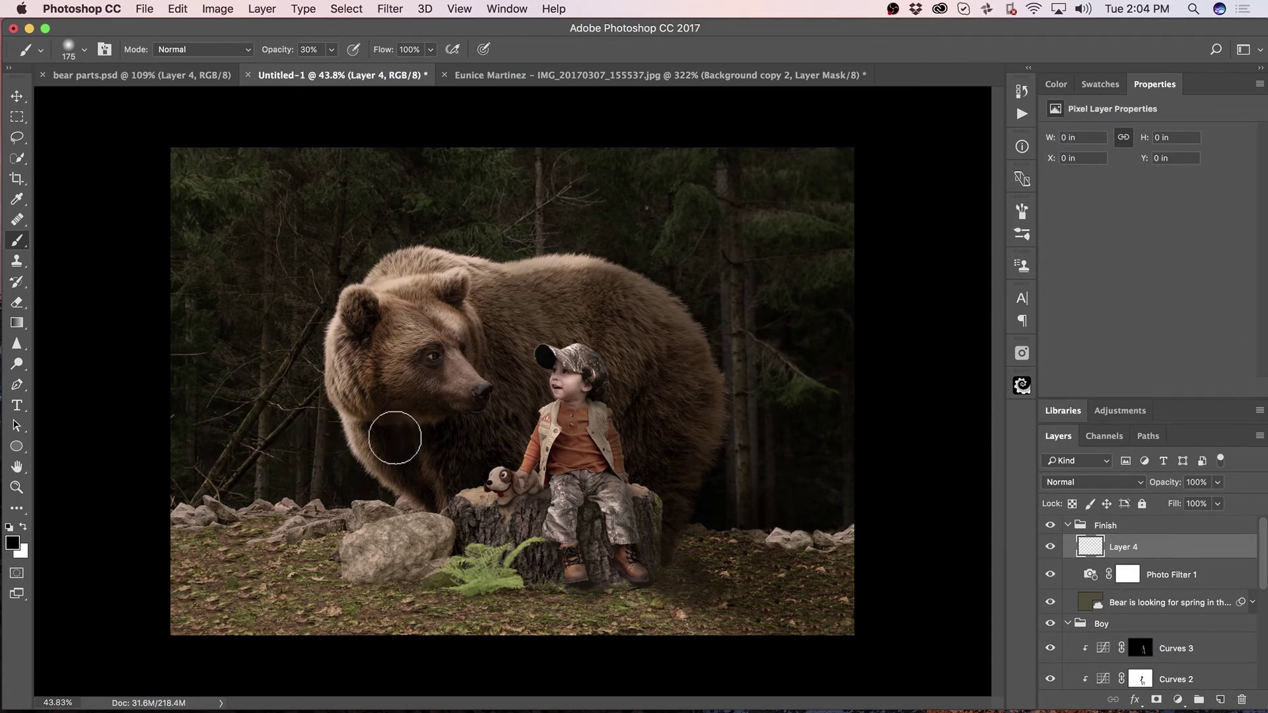
left_click(83, 52)
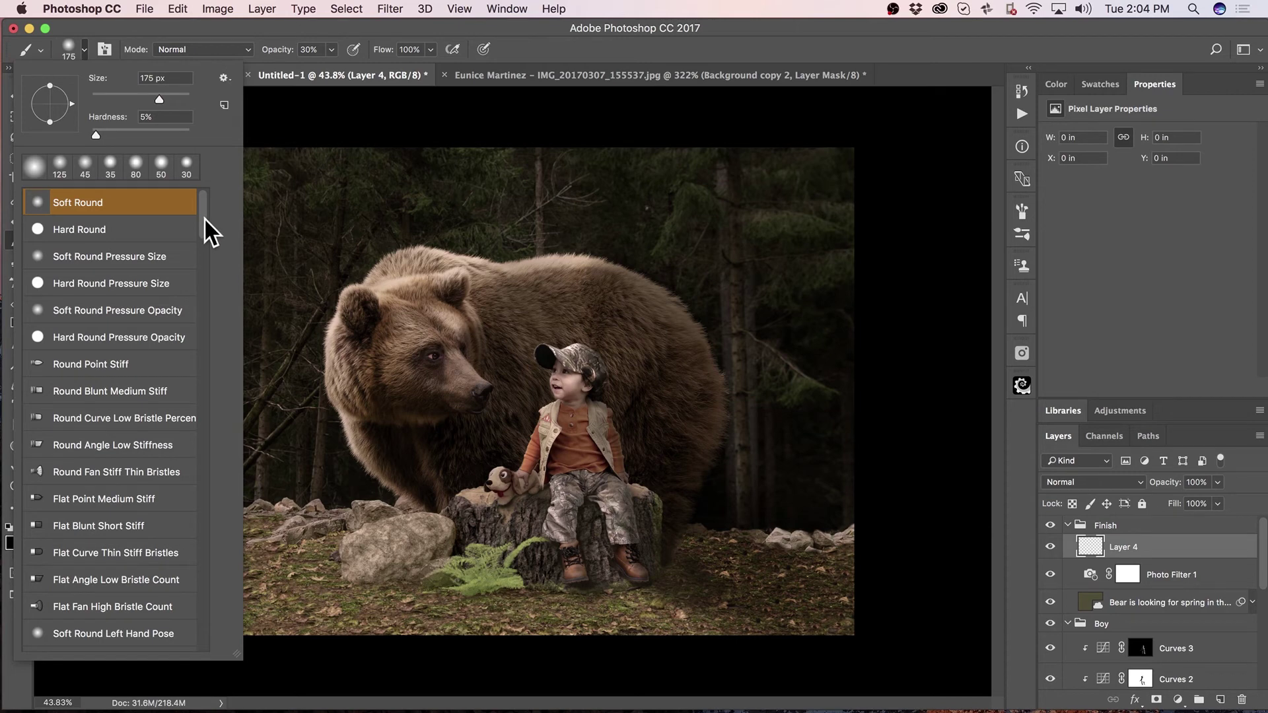
left_click_drag(205, 223, 220, 539)
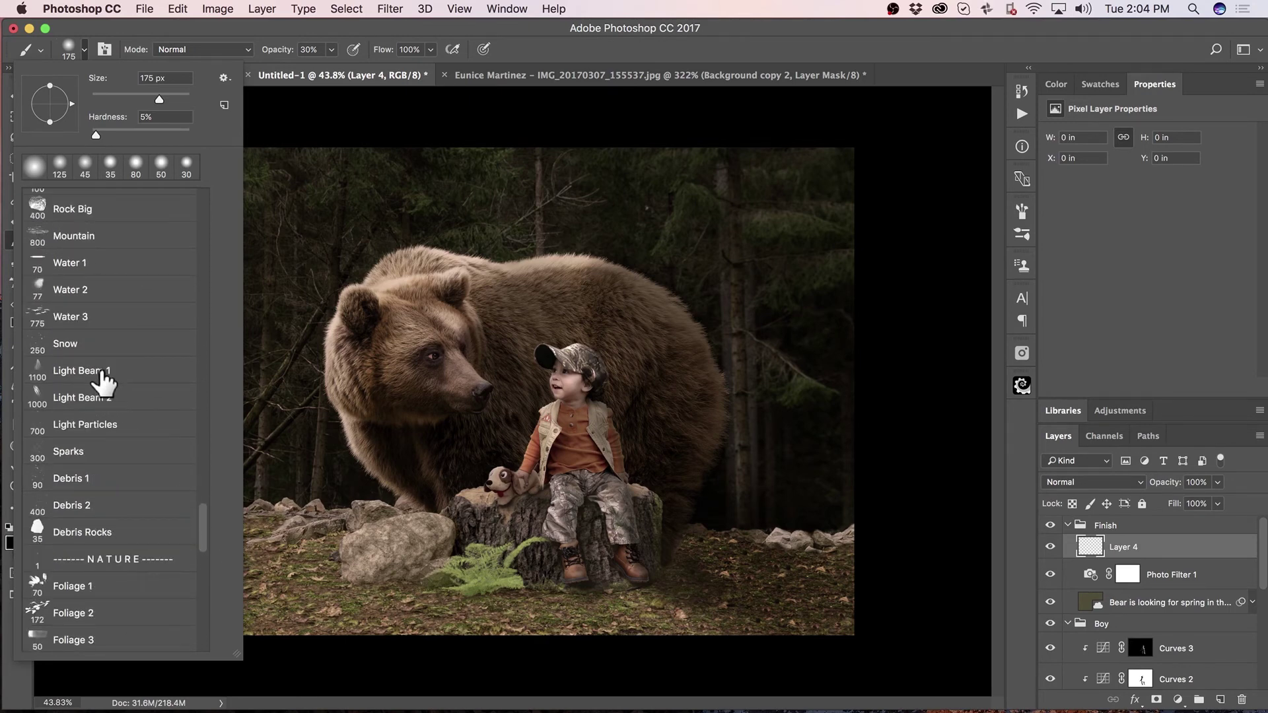
left_click(103, 373)
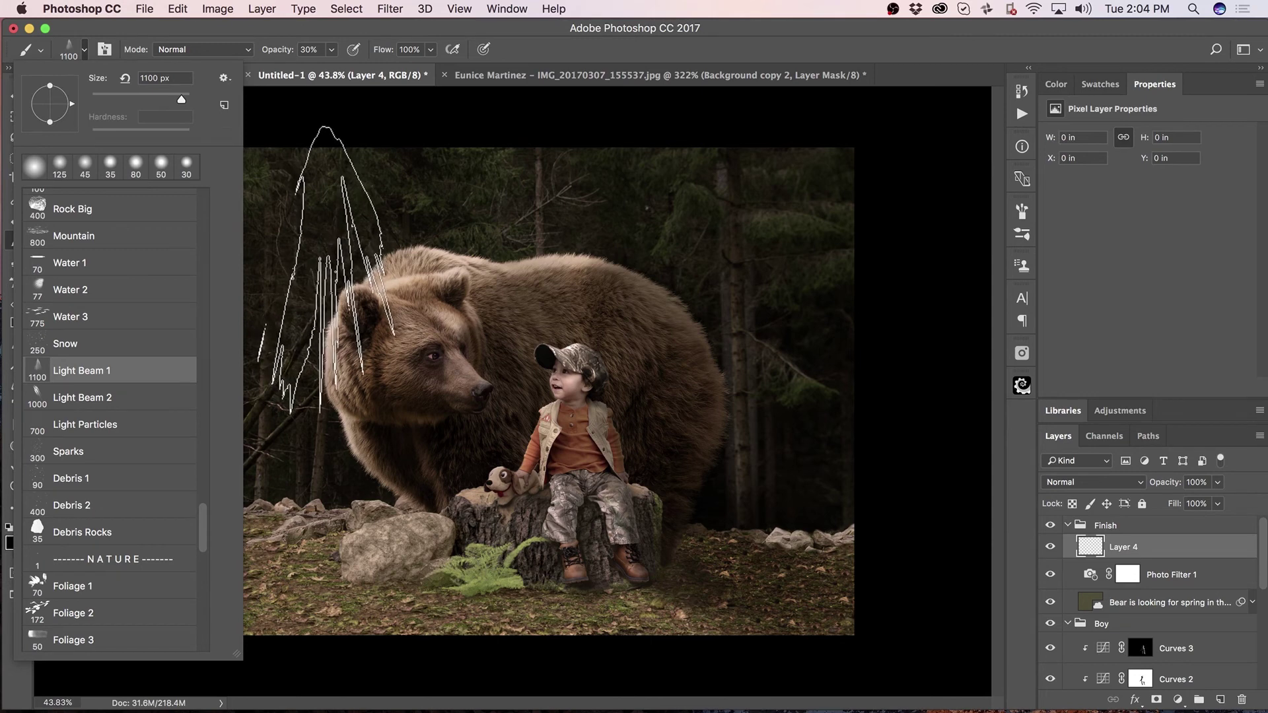
key("Return")
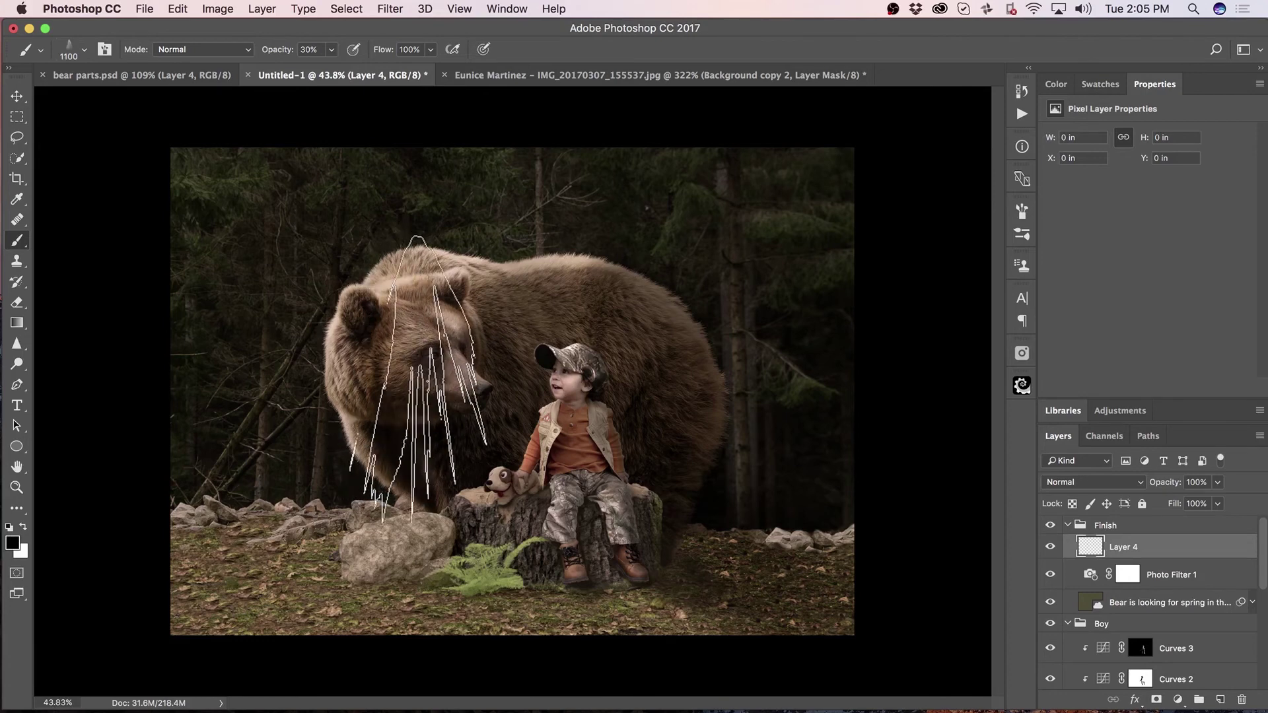
- Set the foreground colour to a pale warm yellow, ffe5a0
key("x")
left_click(13, 547)
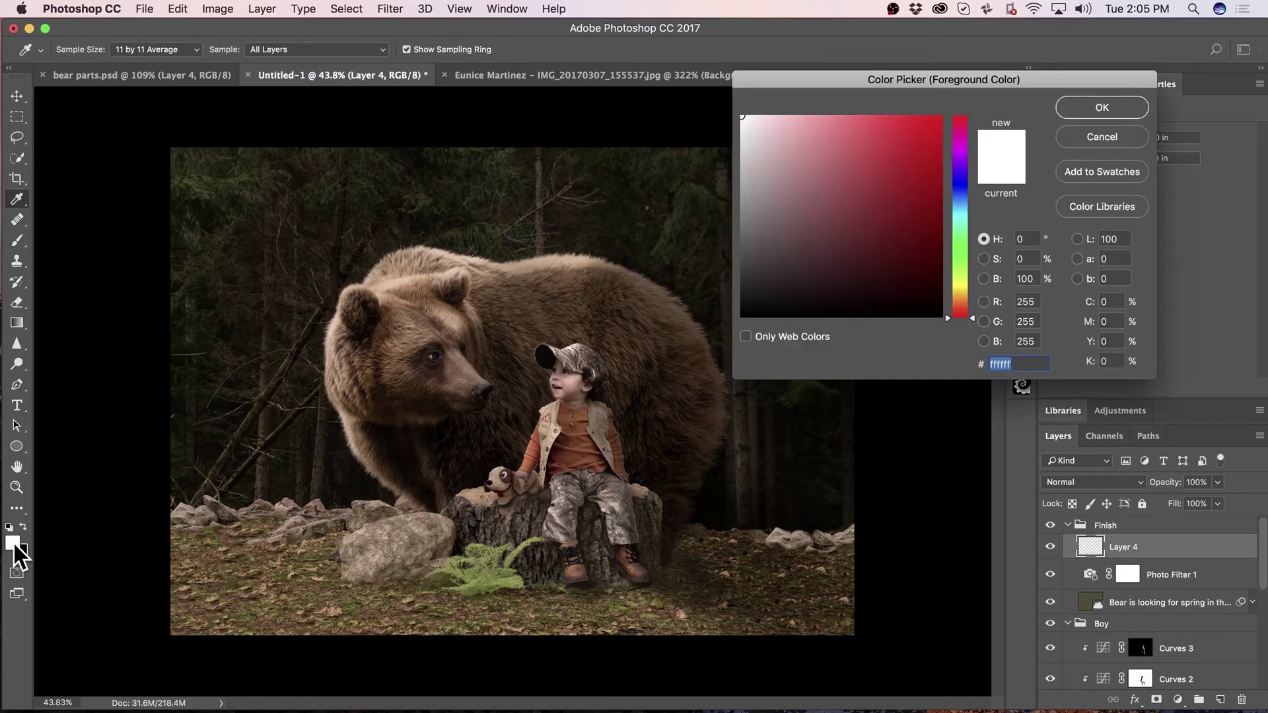
left_click_drag(962, 312, 963, 294)
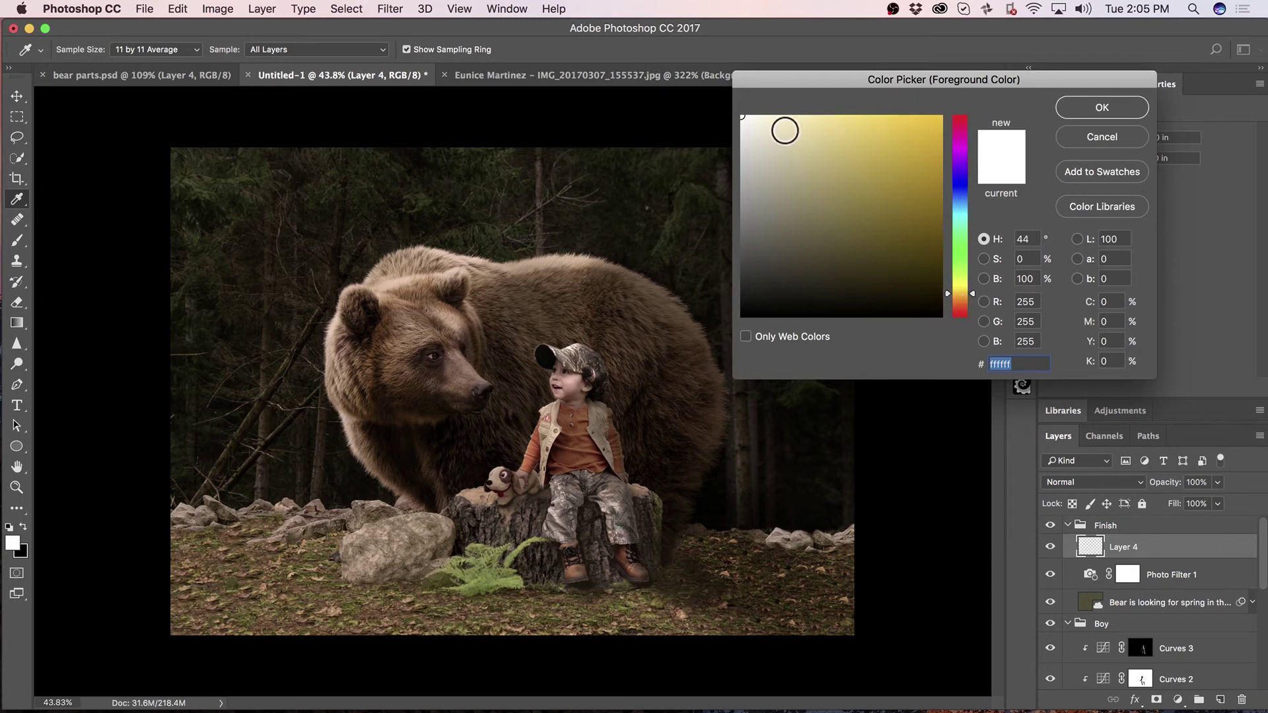
left_click(789, 122)
left_click_drag(788, 122, 815, 112)
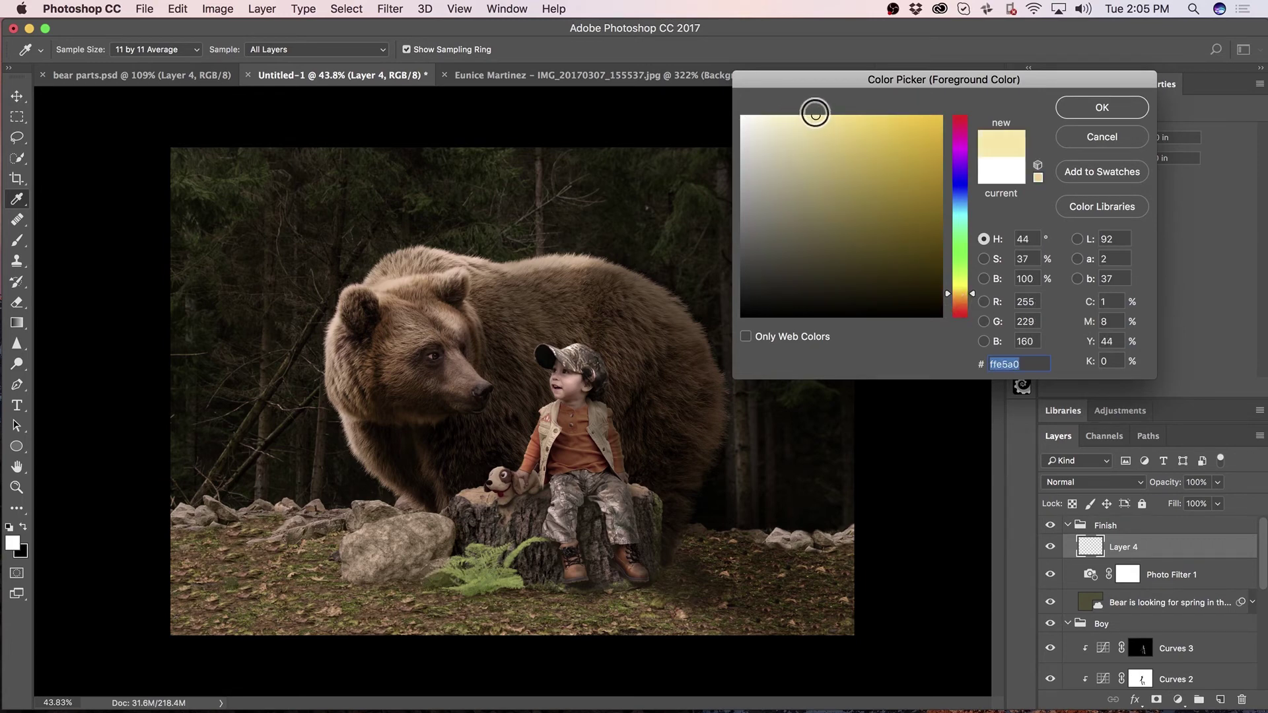
left_click(1058, 111)
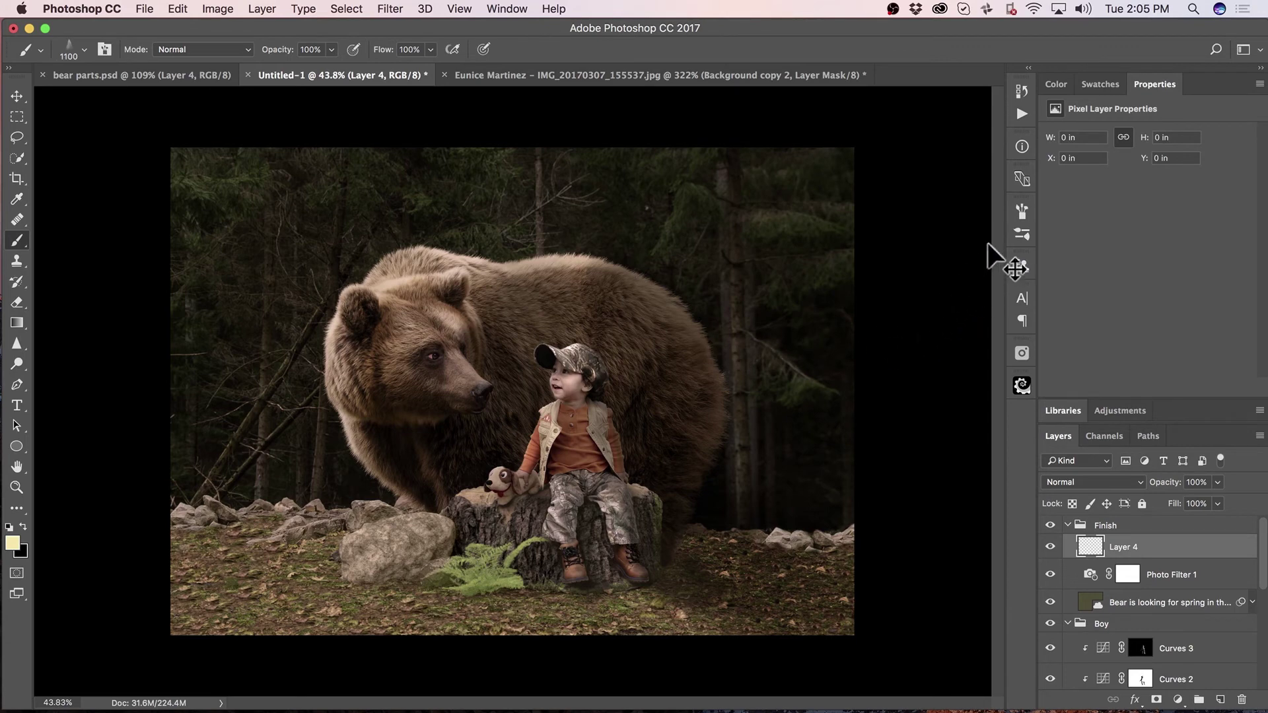
- Set the Light Beam 1 brush tip to a 67° angle and 100% roundness
left_click(1022, 211)
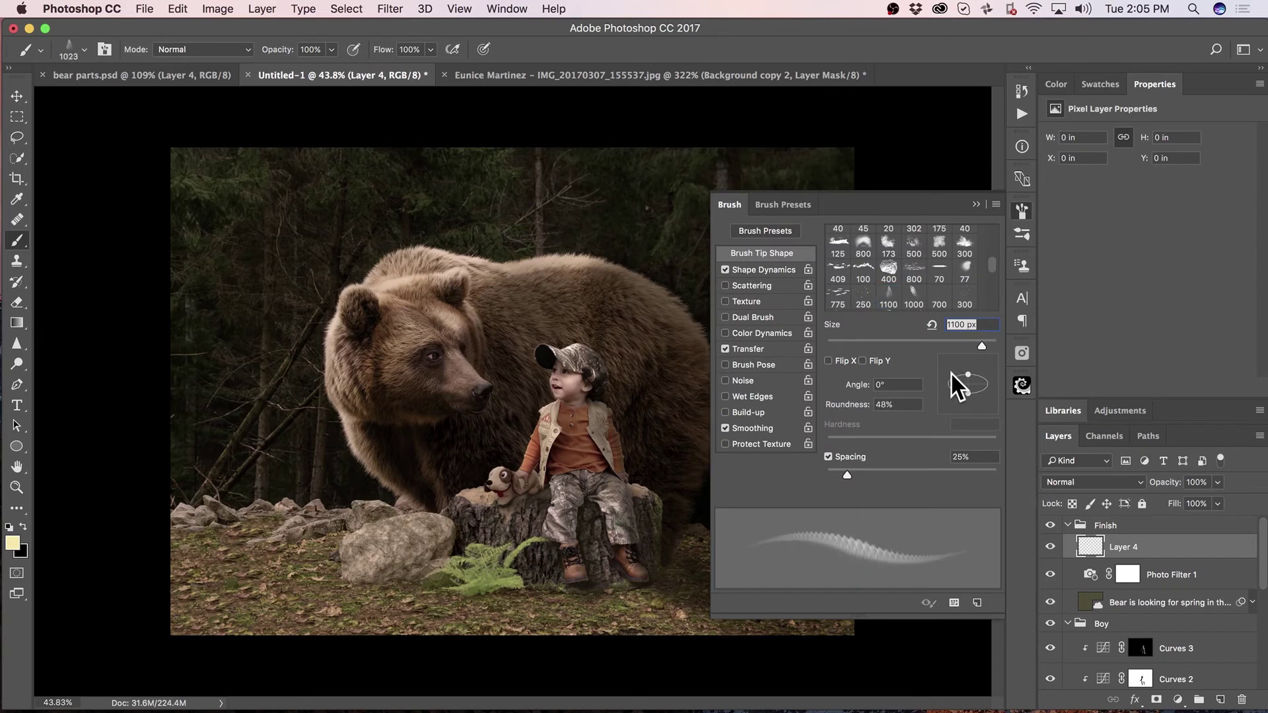
left_click_drag(978, 387, 978, 368)
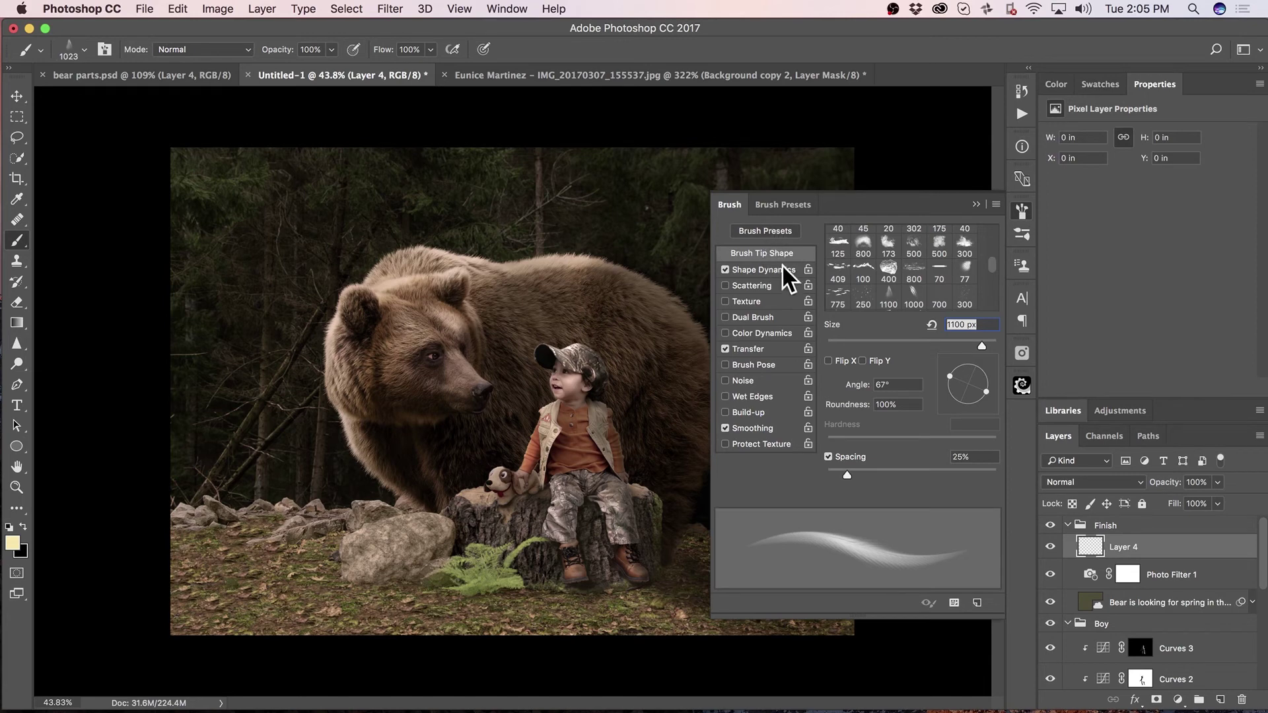
- Enlarge the Light Beam 1 brush to 5000 px and stamp the beams over the bear on Layer 4
left_click_drag(985, 343, 1008, 344)
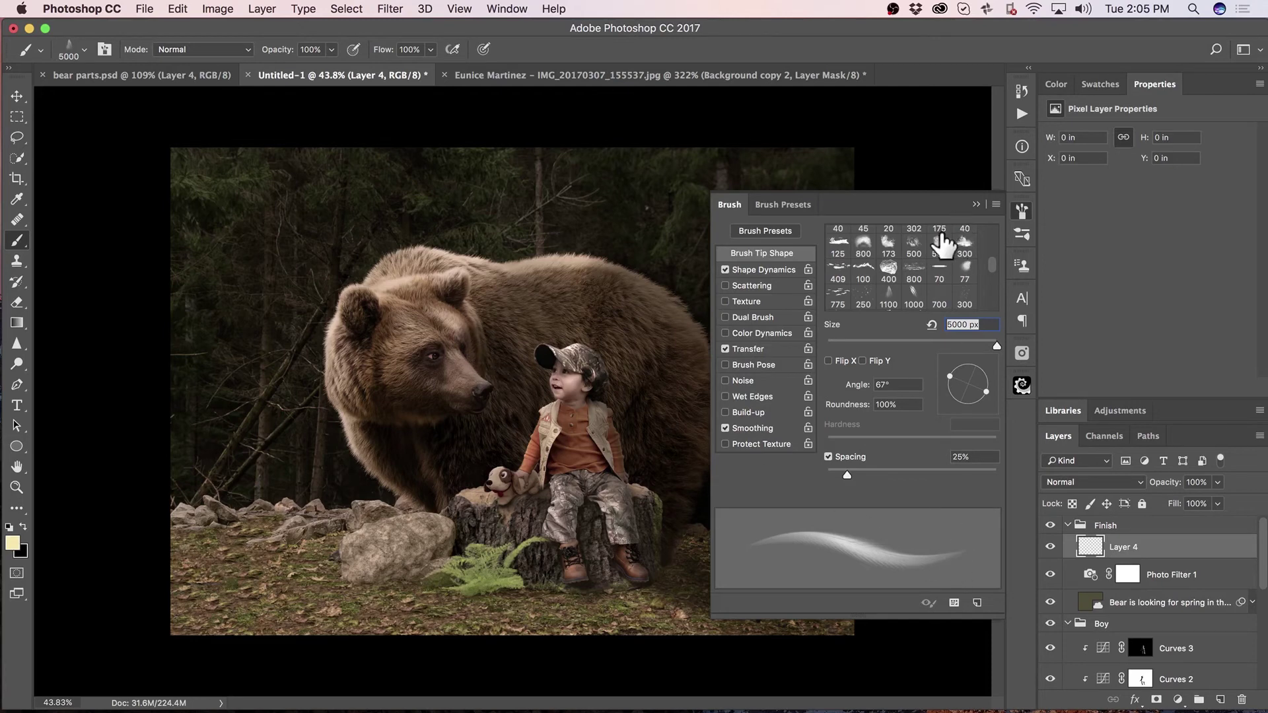
key("Return")
left_click(518, 235)
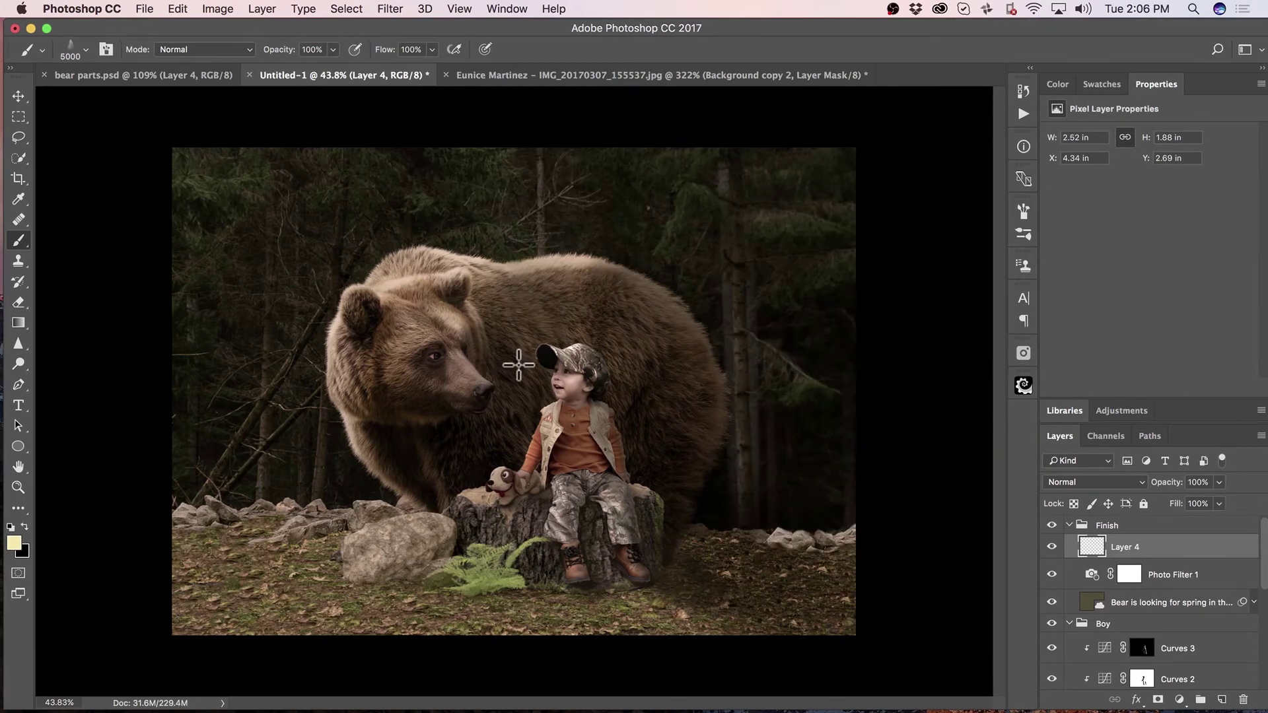
left_click(515, 370)
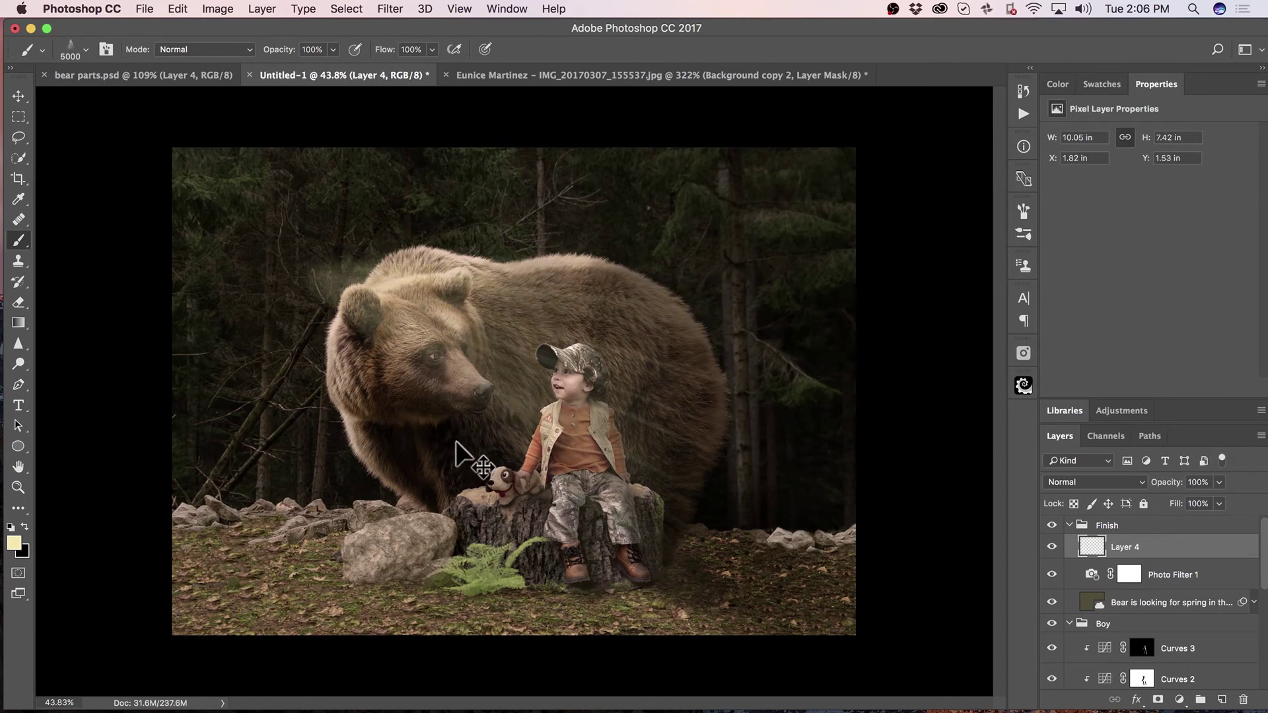
- Enlarge, rotate and move the light beams to shine in from the image's upper-left corner, and set Layer 4's opacity to 61%
key("super+t")
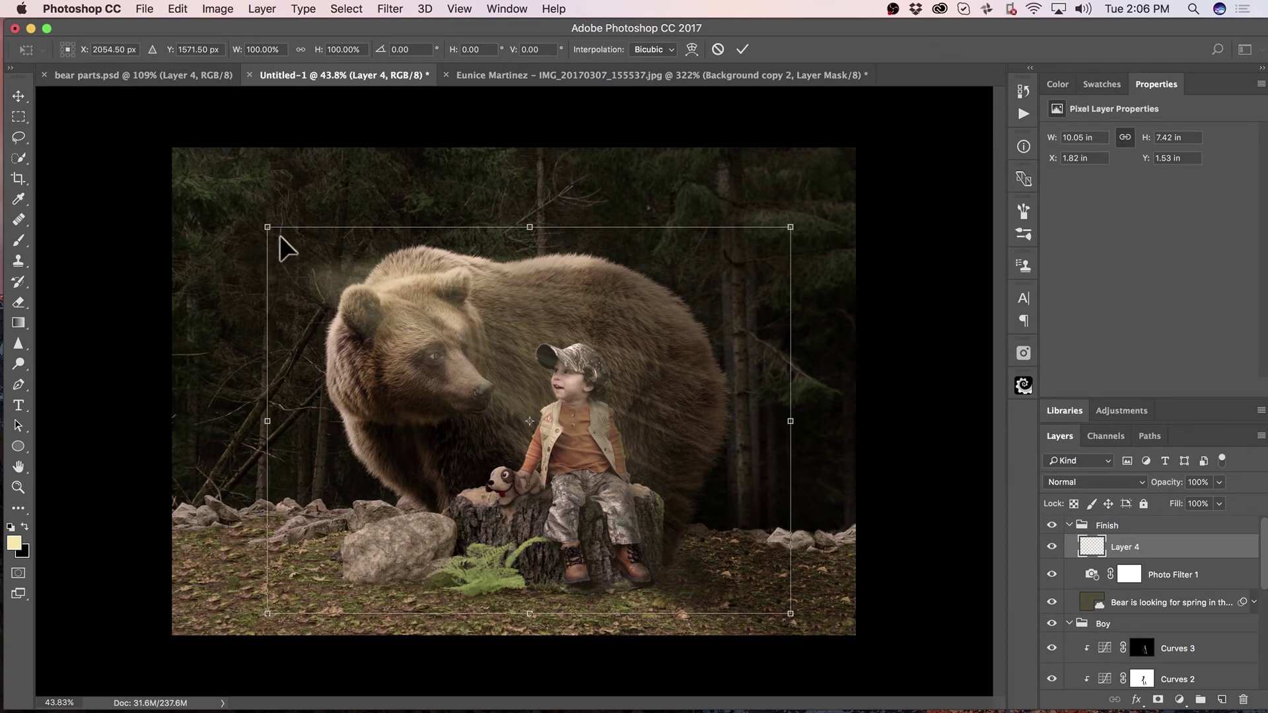
left_click_drag(269, 227, 69, 120)
left_click_drag(819, 237, 851, 296)
left_click_drag(554, 261, 406, 262)
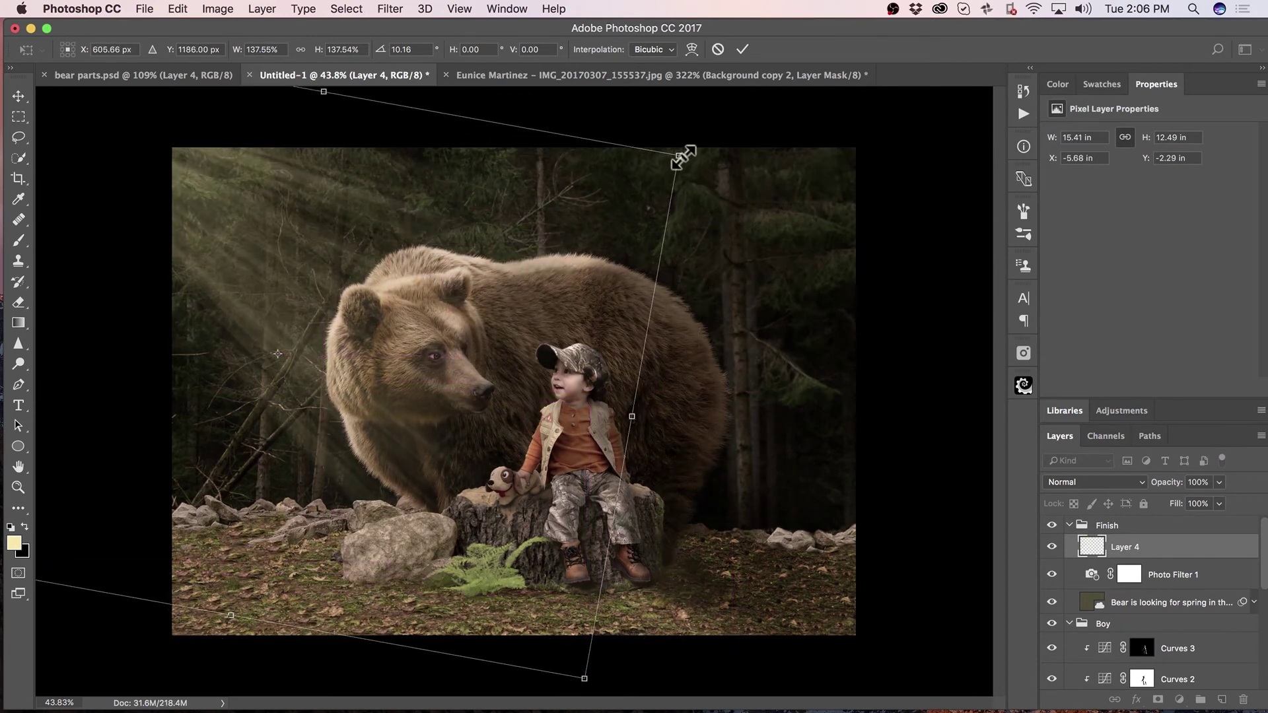
left_click_drag(683, 156, 893, 119)
left_click_drag(607, 284, 440, 383)
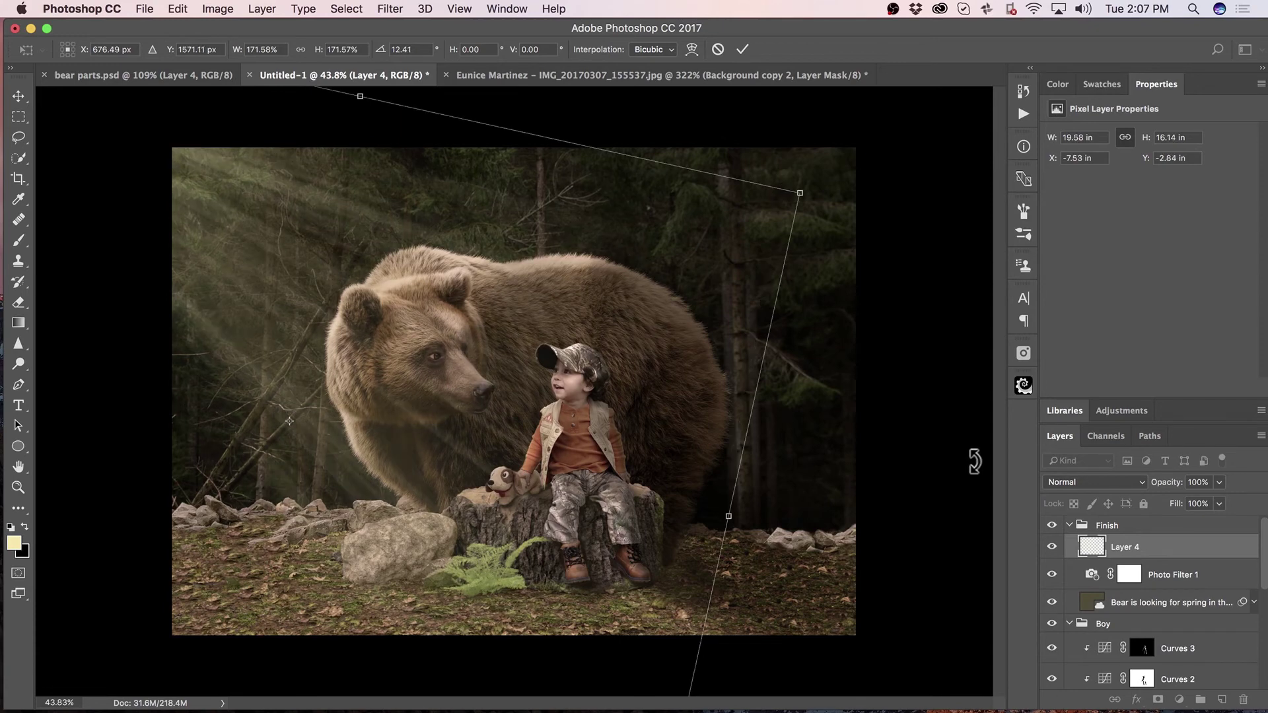
key("Return")
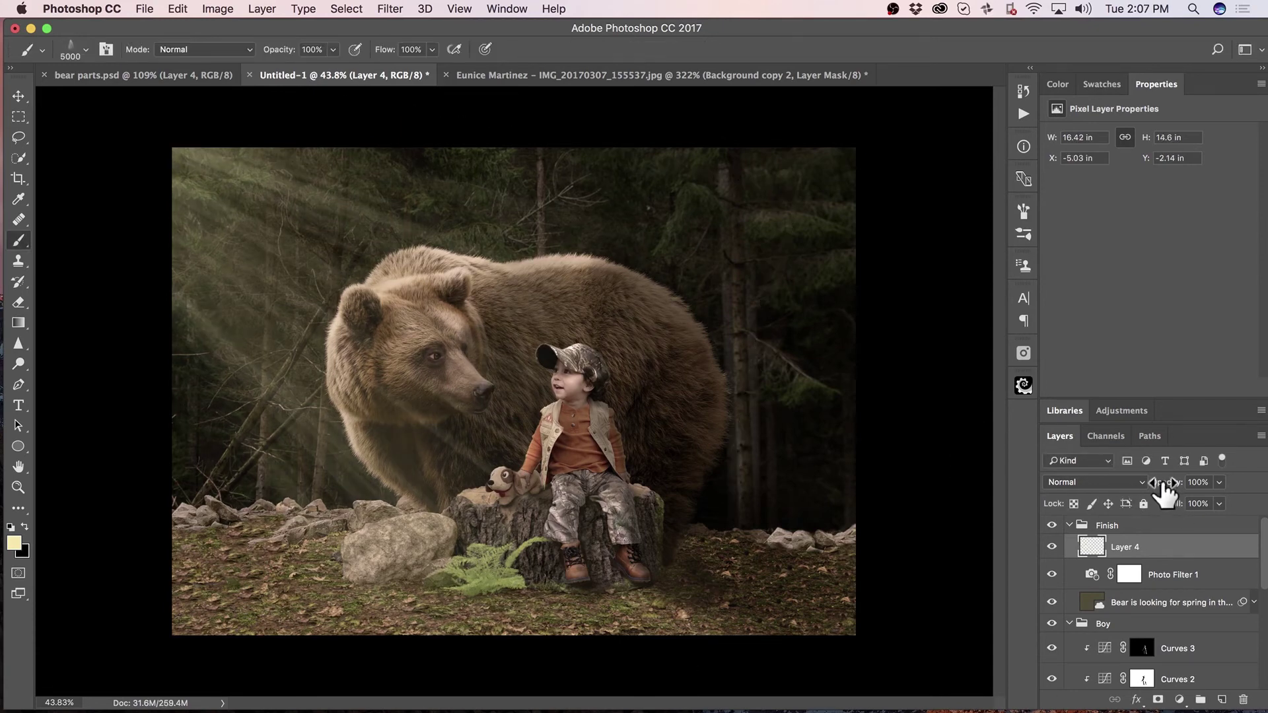
left_click_drag(1162, 489, 1125, 492)
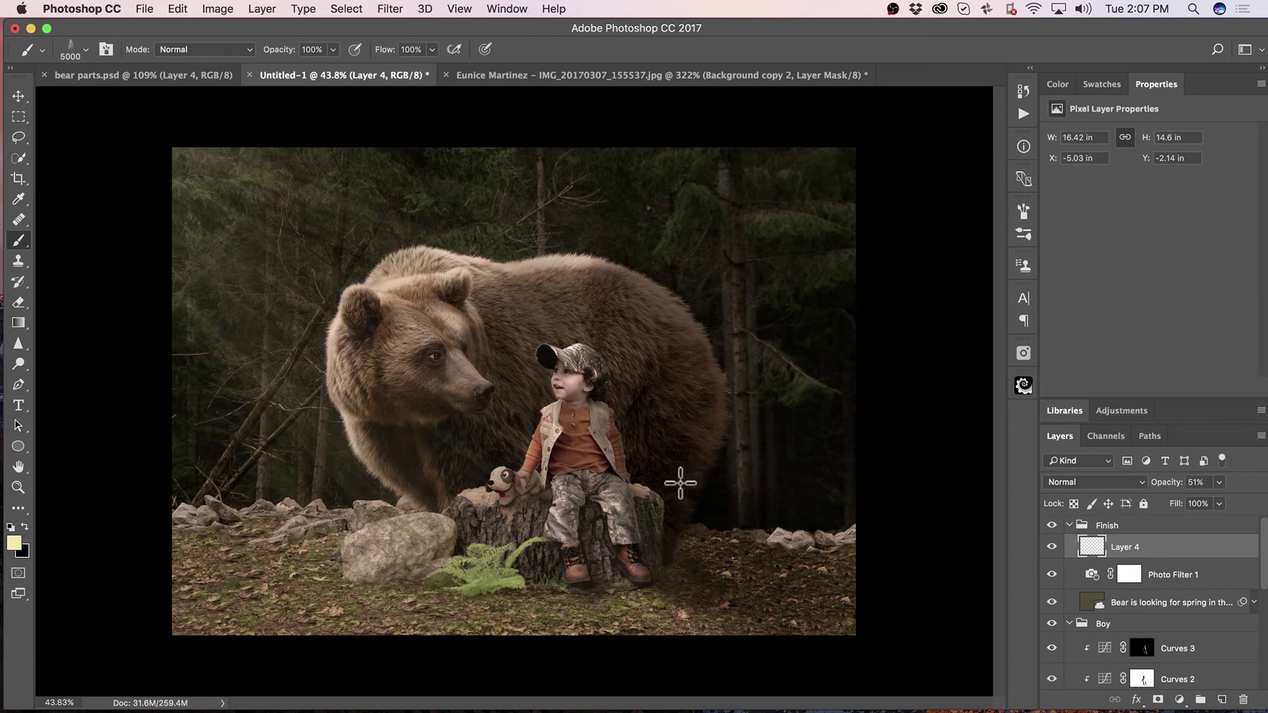
left_click_drag(1157, 489, 1170, 488)
- Choose the Debris 2 brush at 400 px and add a new empty layer above Layer 4
left_click(84, 50)
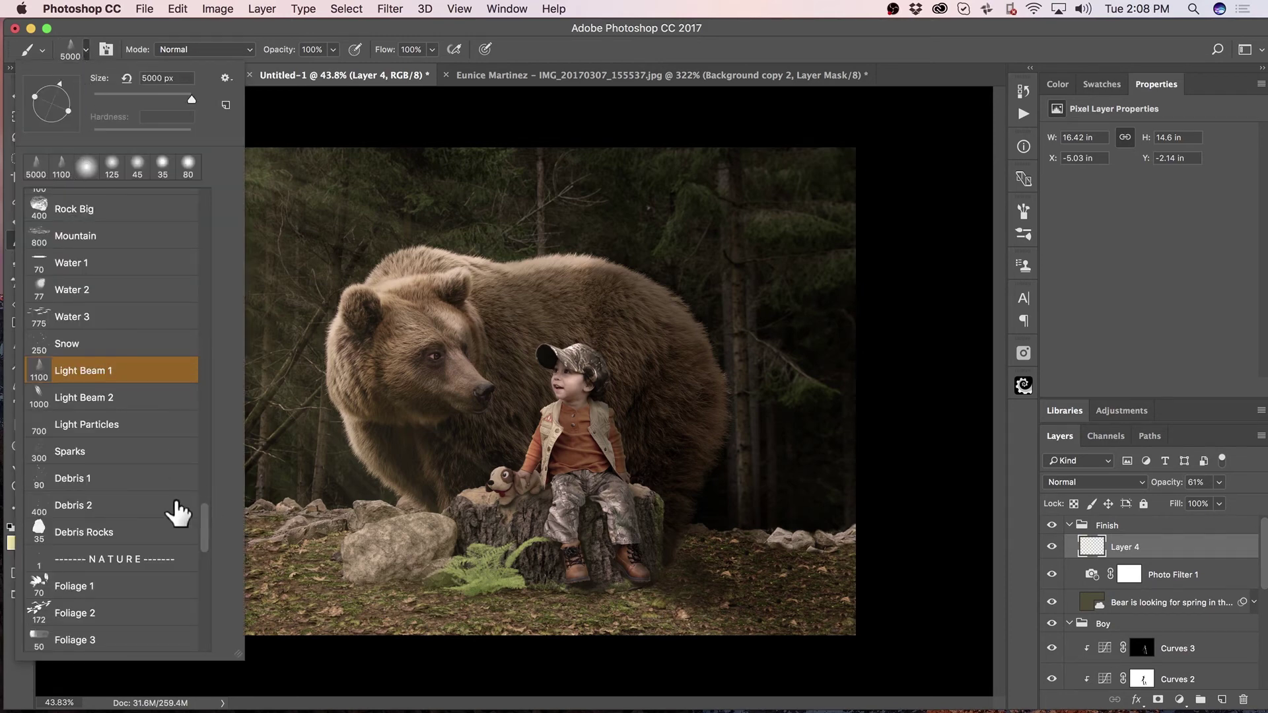
double_click(93, 507)
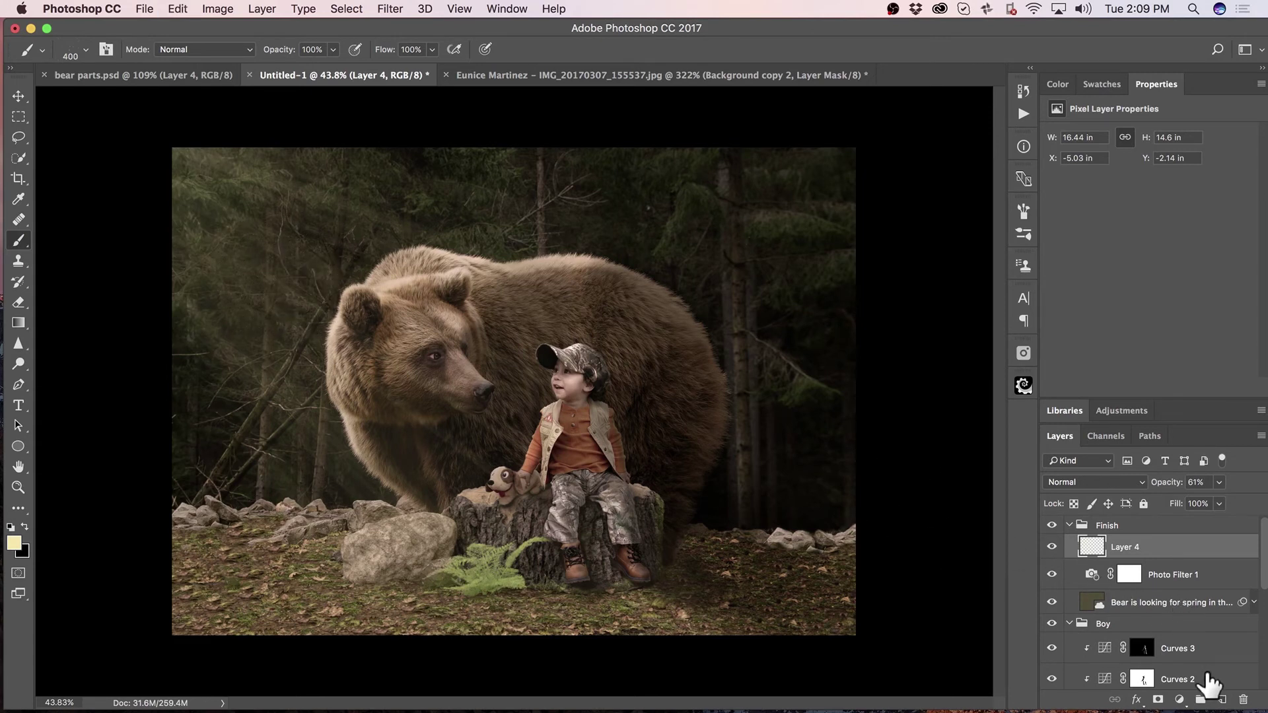
left_click(1221, 700)
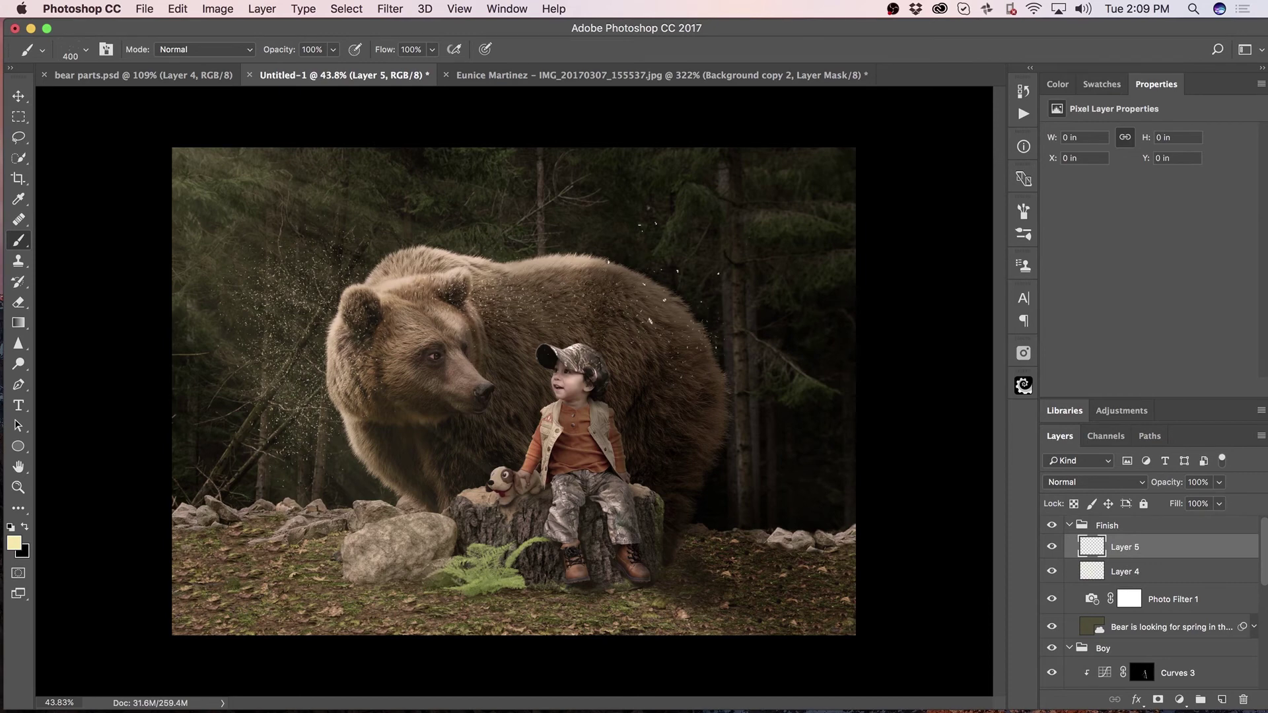
- Undo the first debris stroke and paint specks of dust in the light beams with the brush at 500 px
key("super+z")
key("bracketleft")
key("bracketleft")
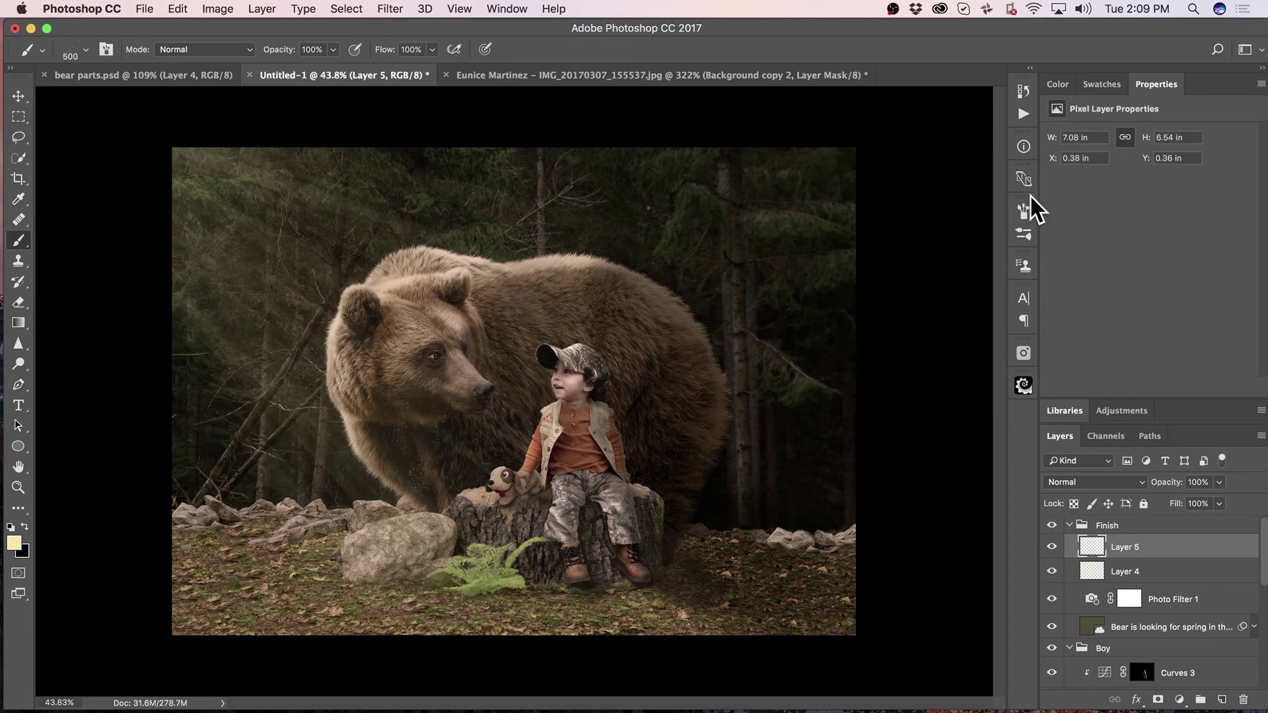
- Check the debris brush's Scattering settings, and paint finer specks around the bear's head with the brush at 200 px
left_click(1023, 211)
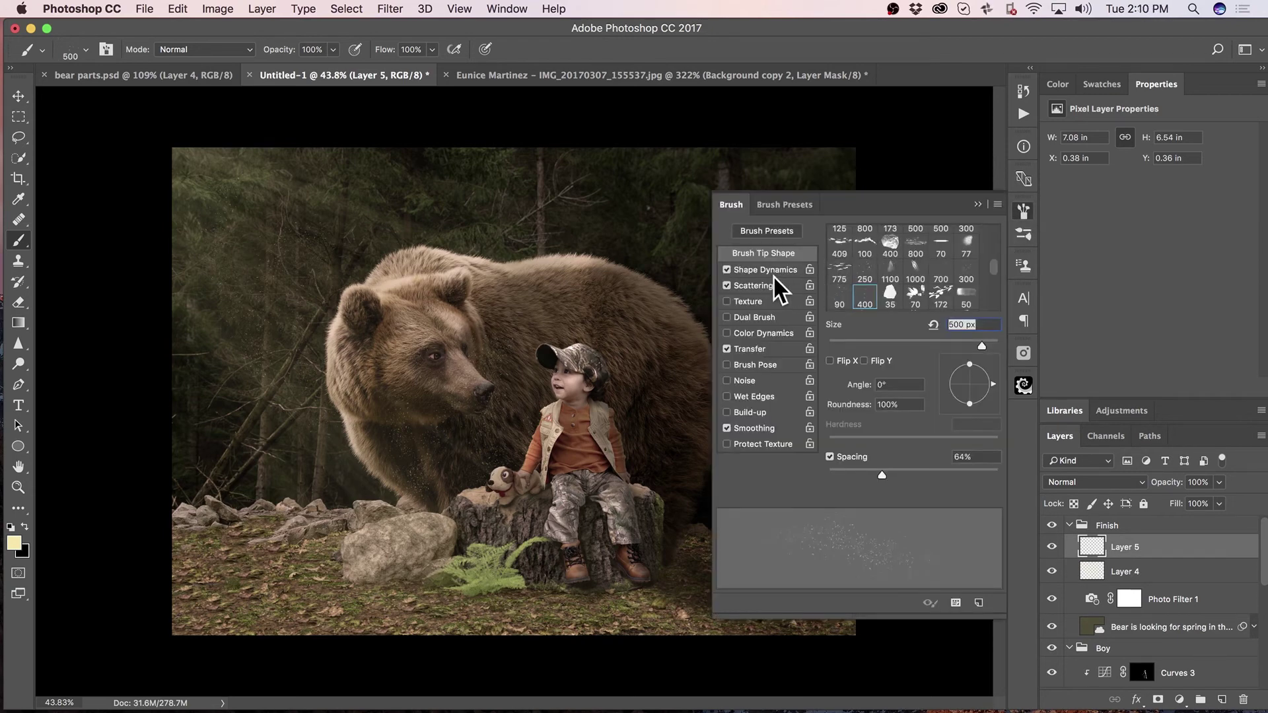
left_click(760, 286)
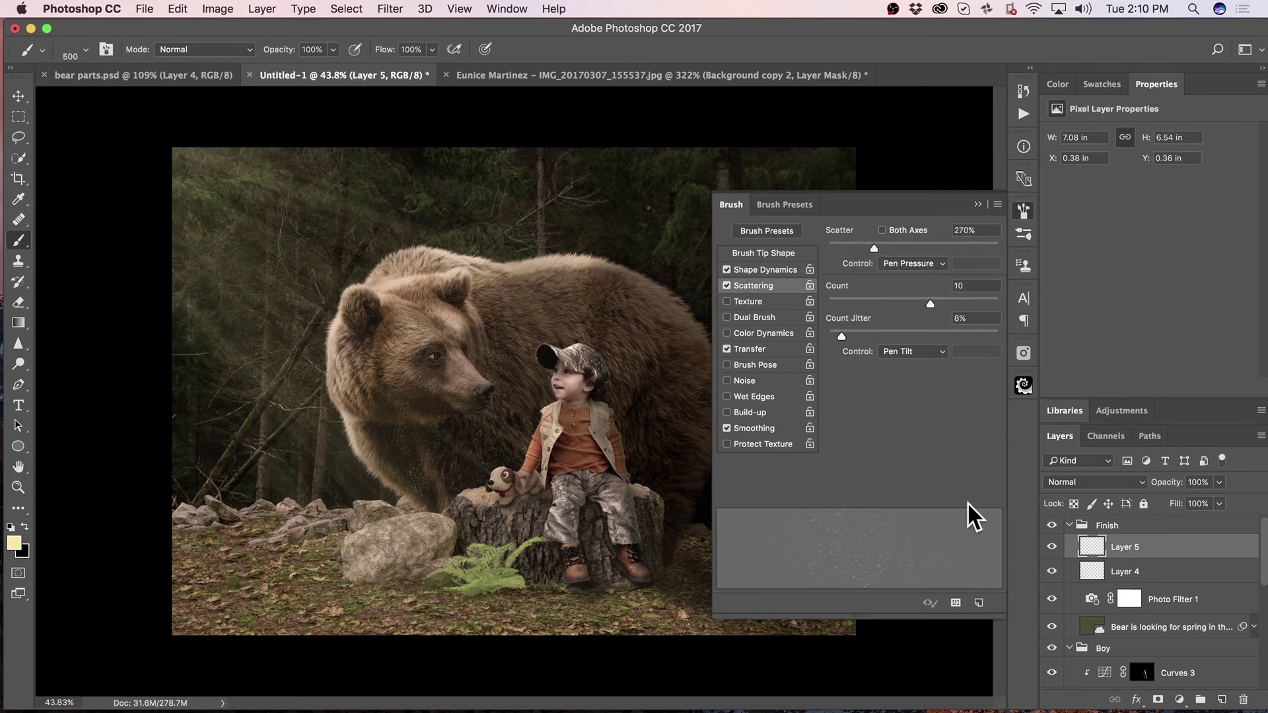
left_click(977, 204)
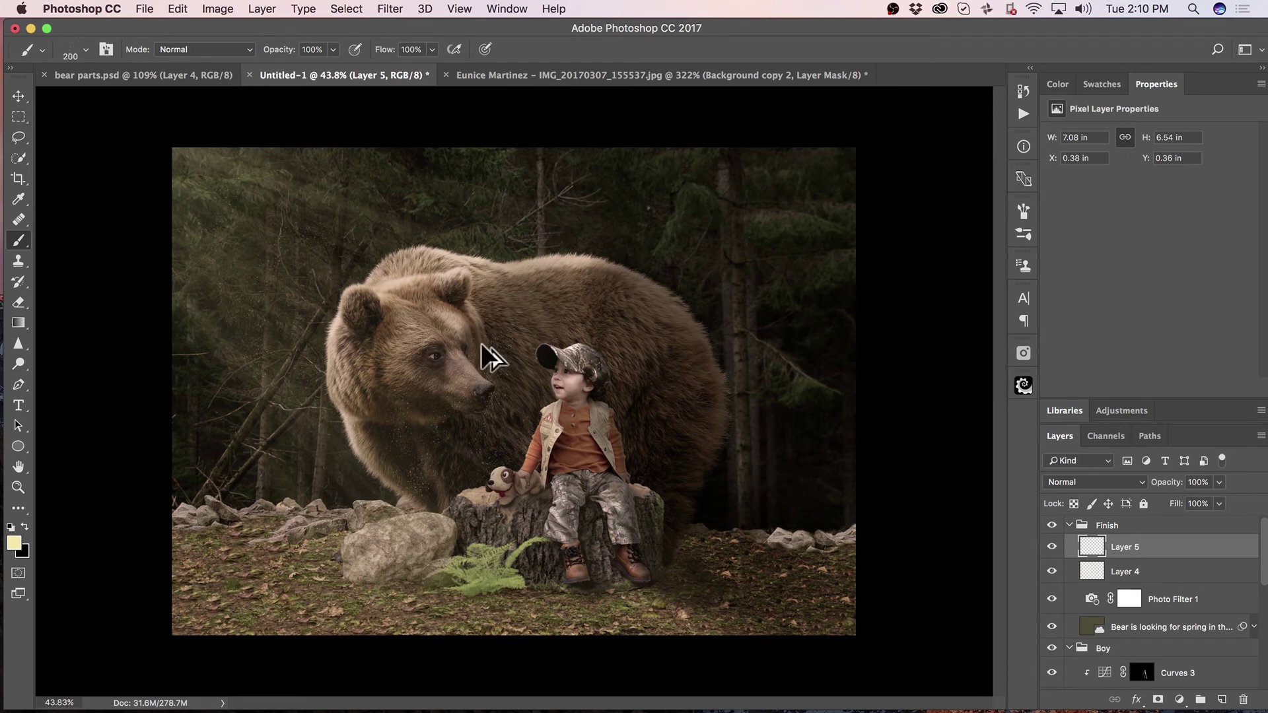
left_click_drag(482, 410, 446, 403)
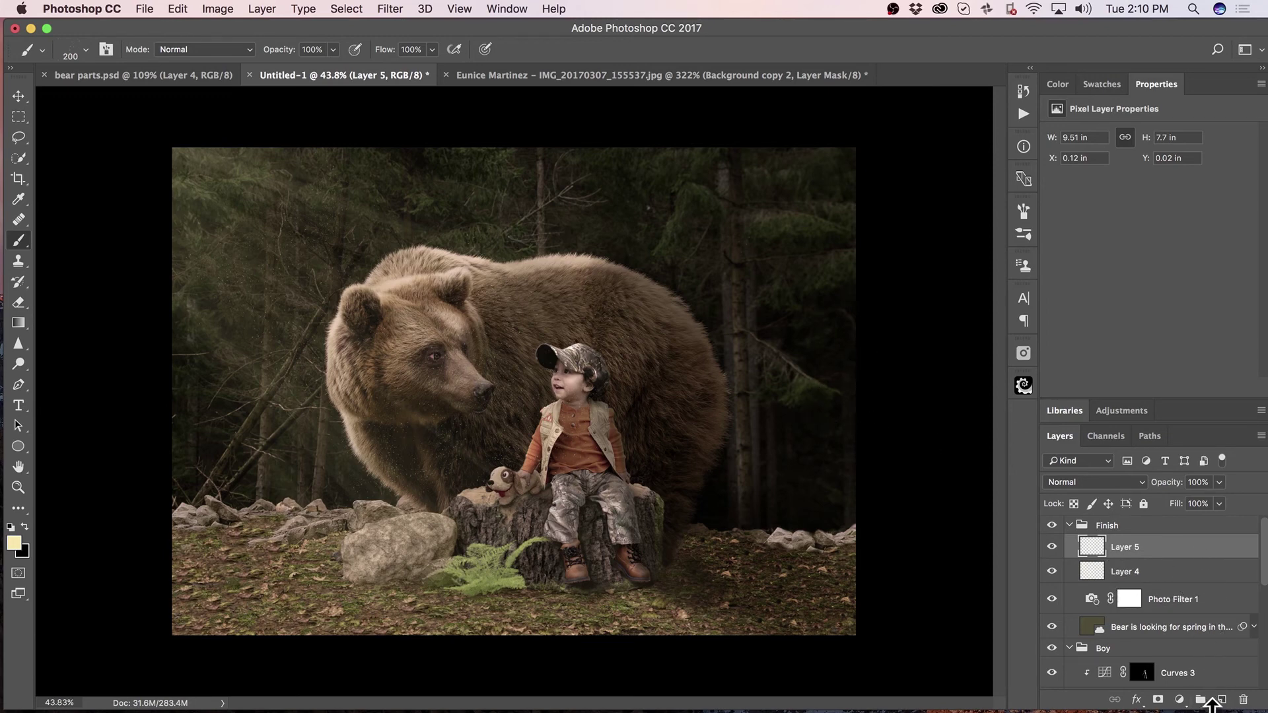
- Add a new empty layer above Layer 5 and choose the Soft Round brush at 800 px
left_click(1222, 700)
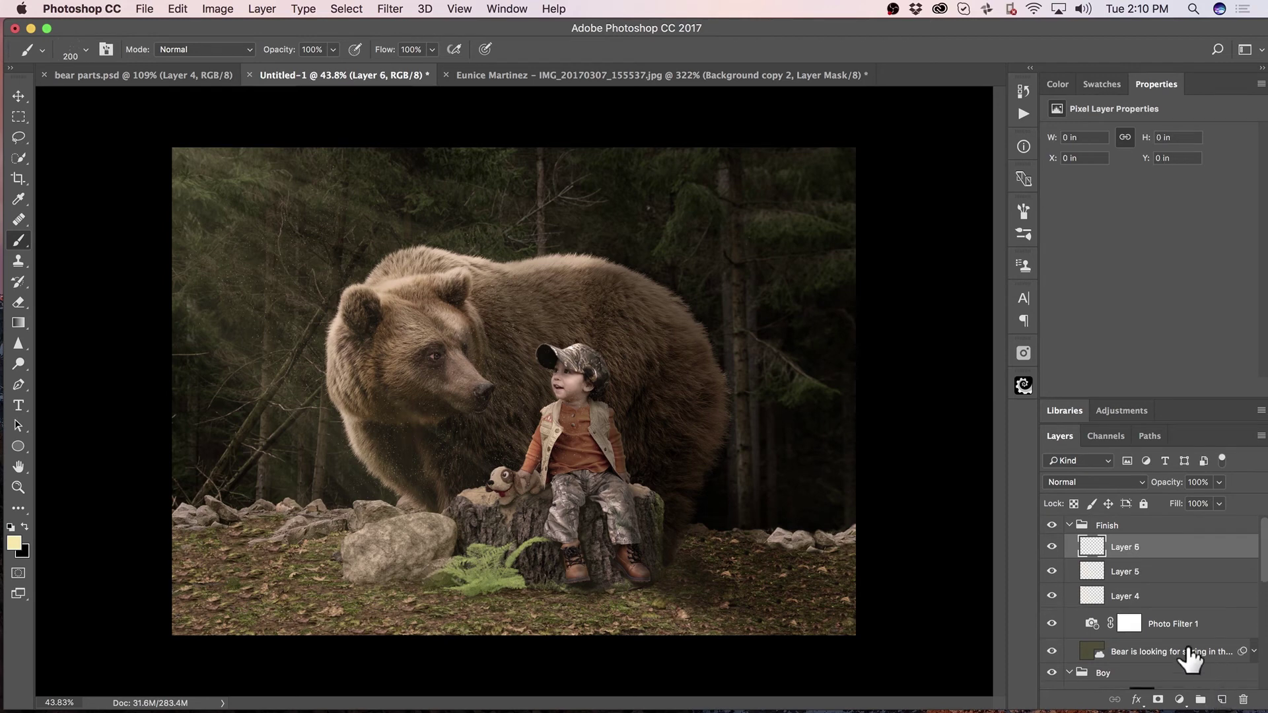
left_click(82, 47)
scroll(192, 281, "down", 5)
left_click_drag(205, 284, 206, 192)
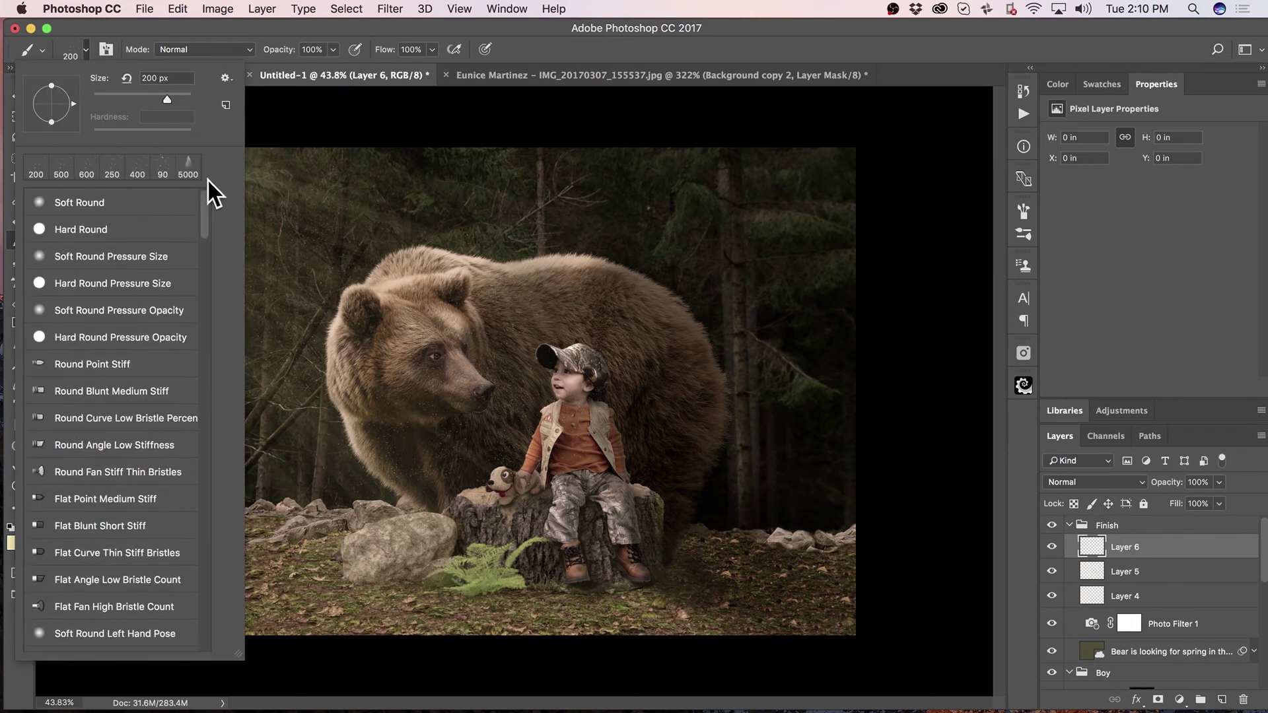
left_click(163, 206)
double_click(183, 210)
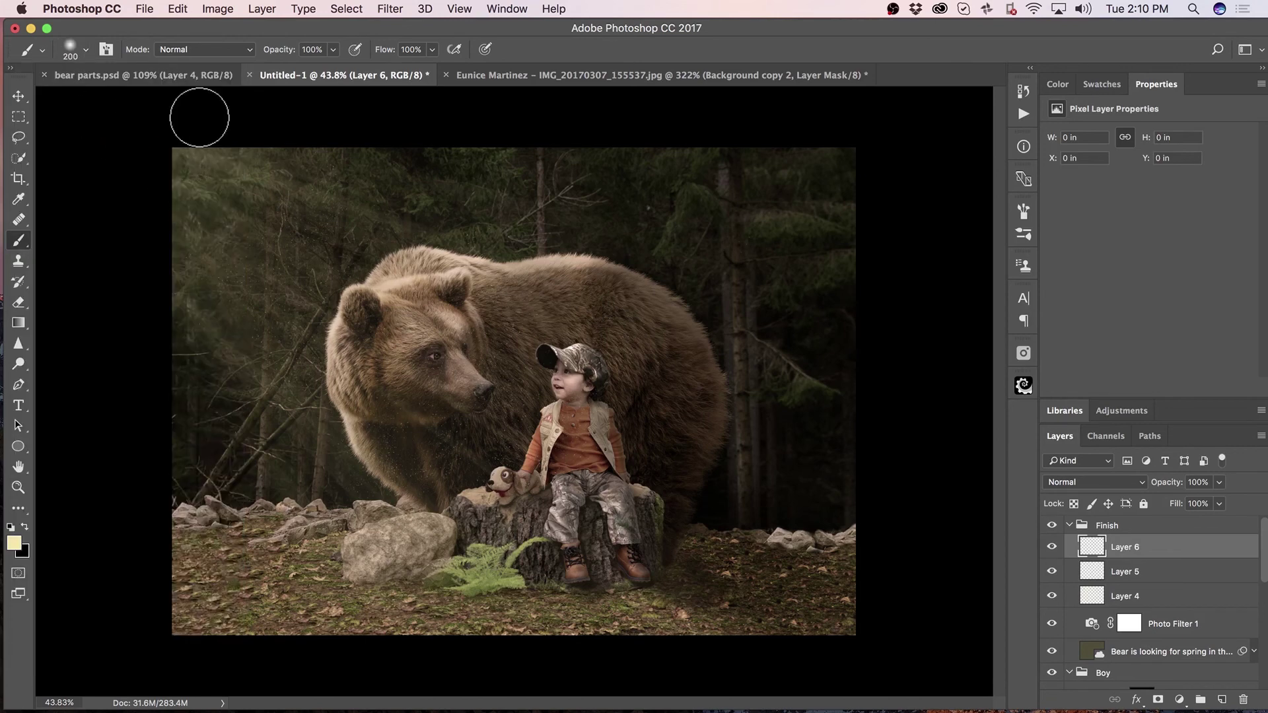
key("bracketright")
key("bracketright")
key("bracketright")
key("bracketright")
key("bracketright")
key("bracketright")
key("bracketright")
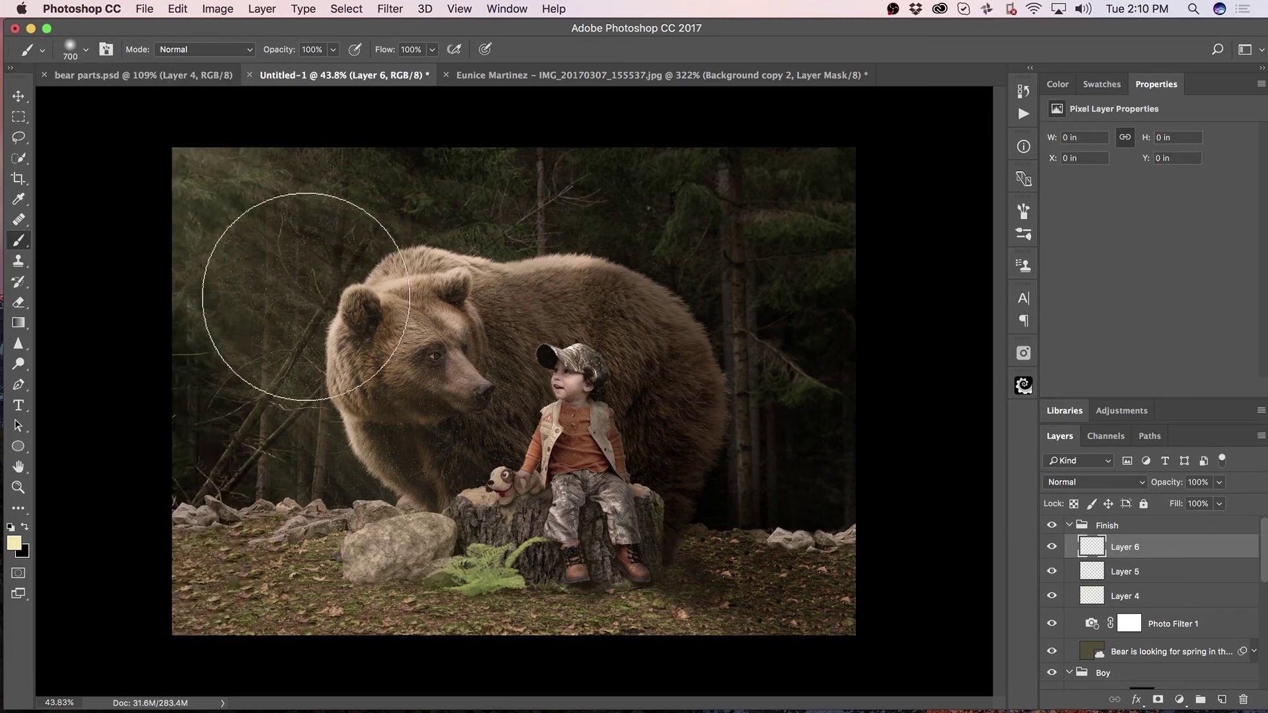
- Set Layer 6's blend mode to Soft Light and duplicate the layer
left_click(1101, 482)
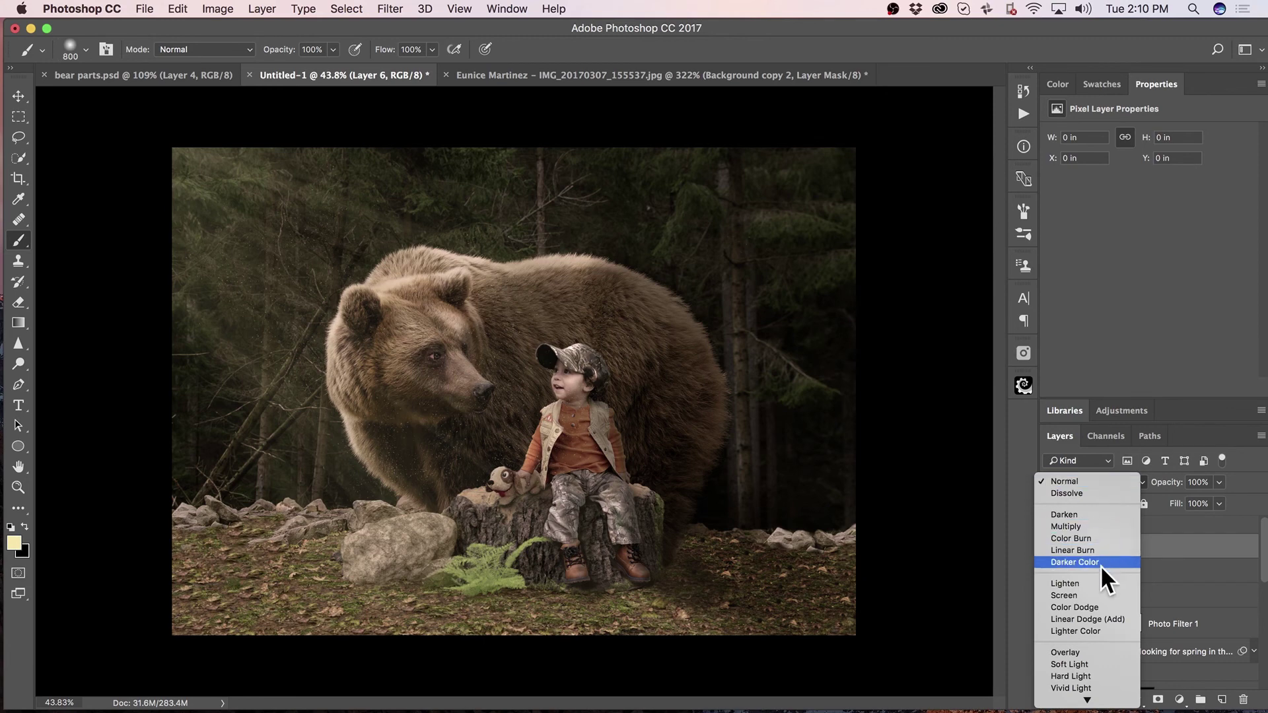
left_click(1108, 664)
key("ctrl+j")
- Enlarge the soft brush to 1800 px and dab a pale yellow glow over the bear's face on Layer 6 copy
key("bracketright")
key("bracketright")
key("bracketright")
key("bracketright")
key("bracketright")
key("bracketright")
key("bracketright")
key("bracketright")
key("bracketright")
key("bracketright")
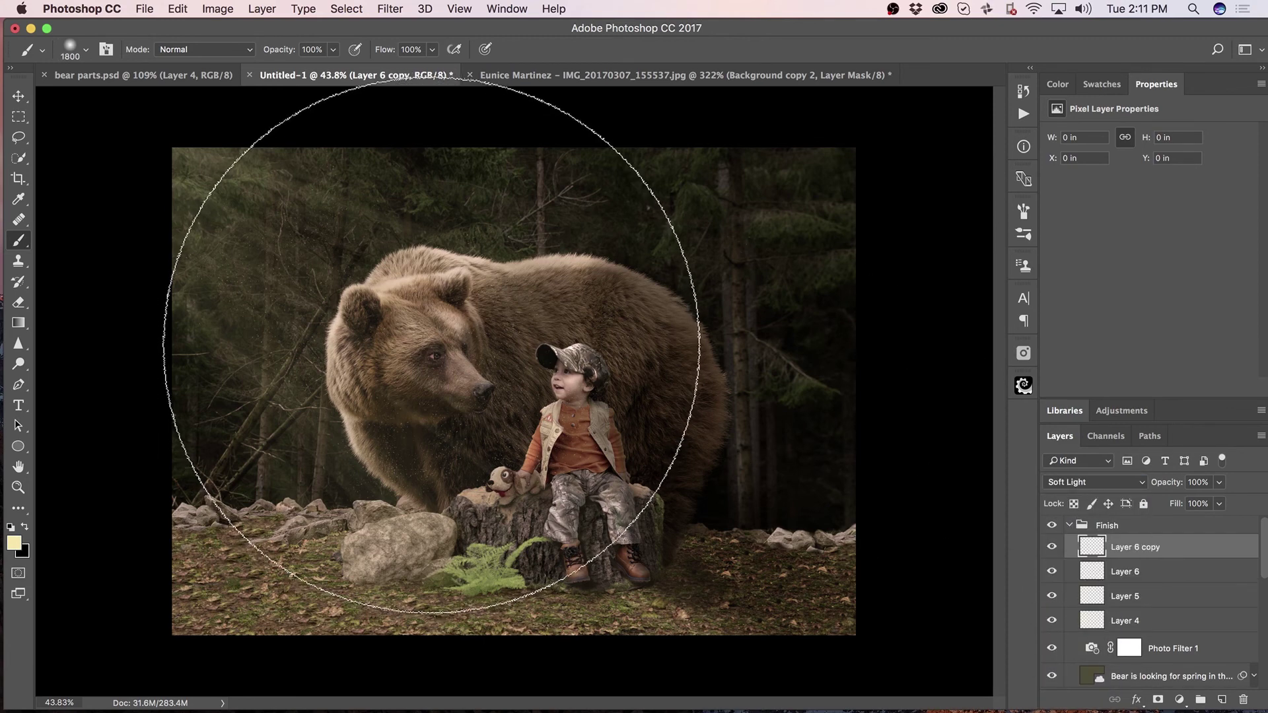
left_click(433, 347)
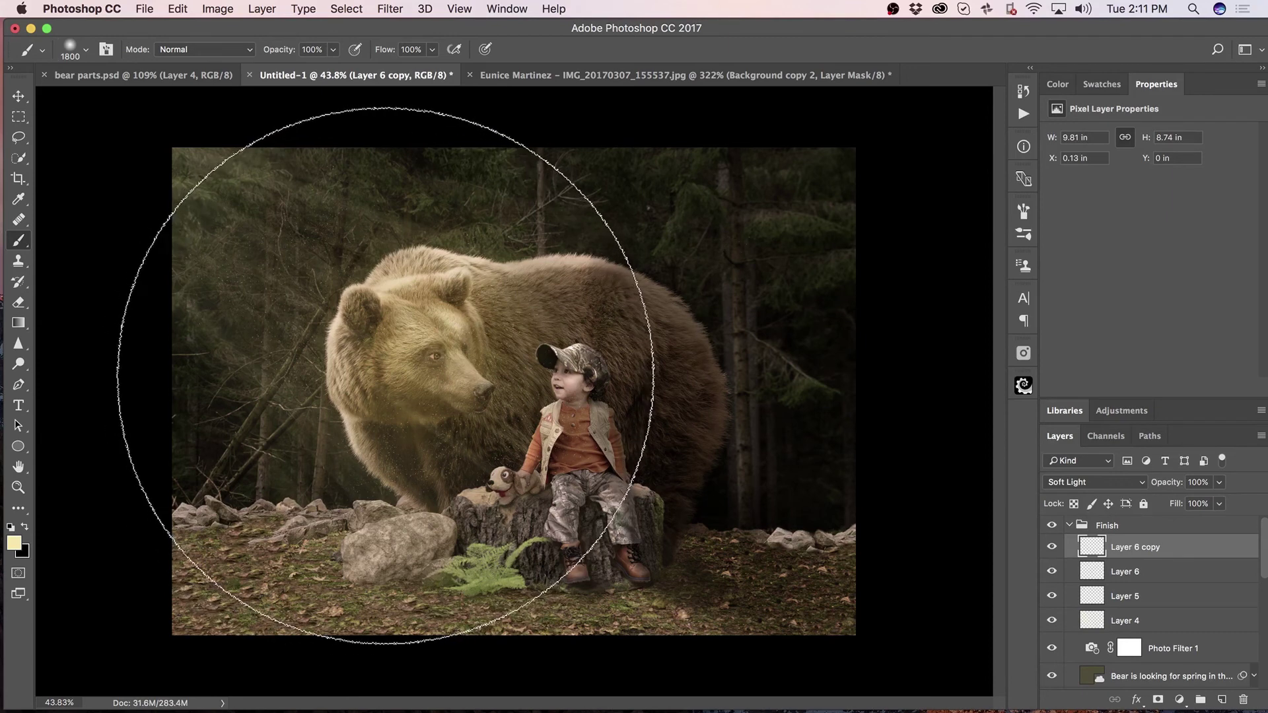
- Transform the yellow glow to about 150% width and 147% height and move it to the image's upper-left corner
key("ctrl+y")
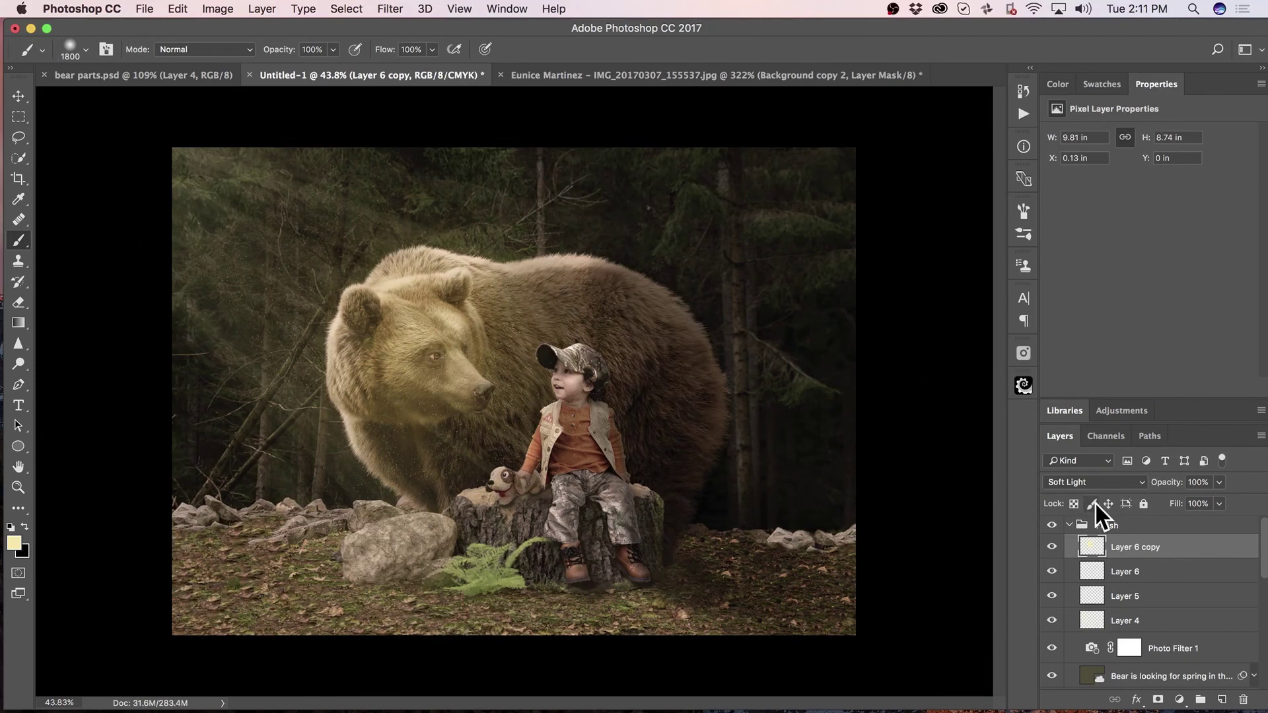
key("ctrl+t")
left_click_drag(177, 147, 2, 7)
left_click_drag(567, 286, 497, 268)
left_click_drag(624, 584, 695, 648)
mouse_move(607, 497)
left_mouse_down()
mouse_move(569, 467)
mouse_move(580, 492)
mouse_move(593, 488)
left_mouse_up()
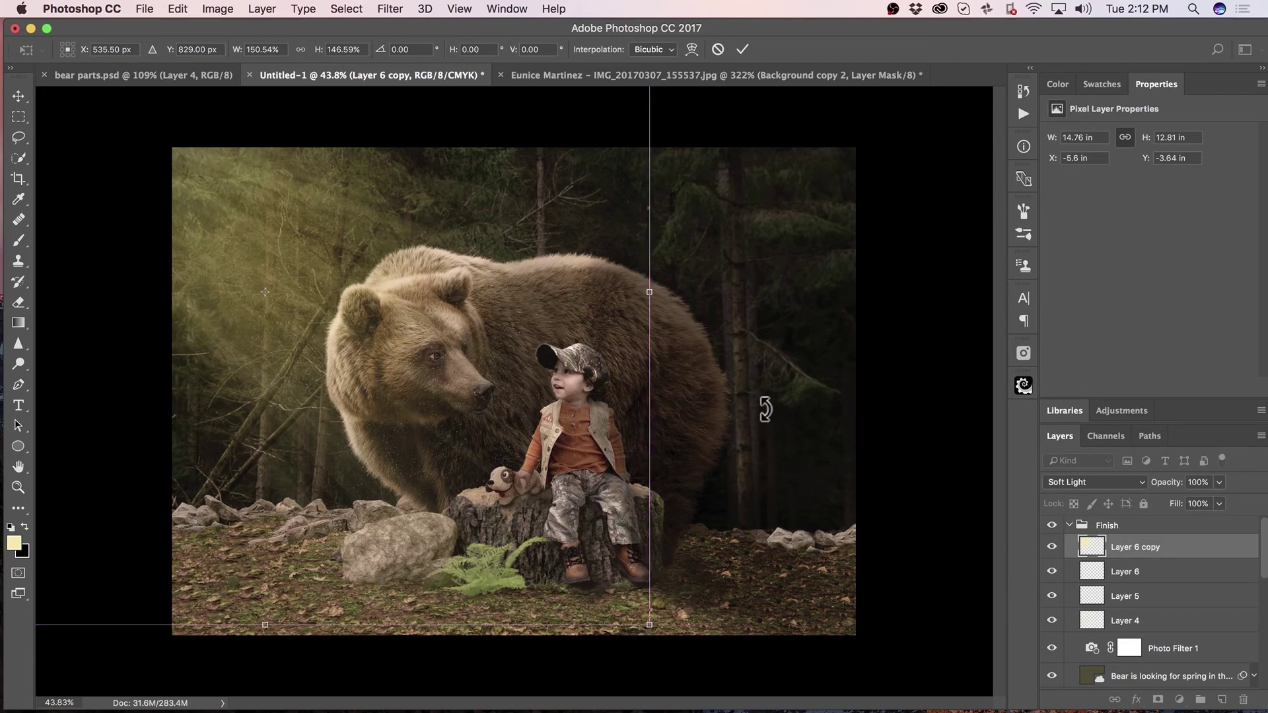
key("b")
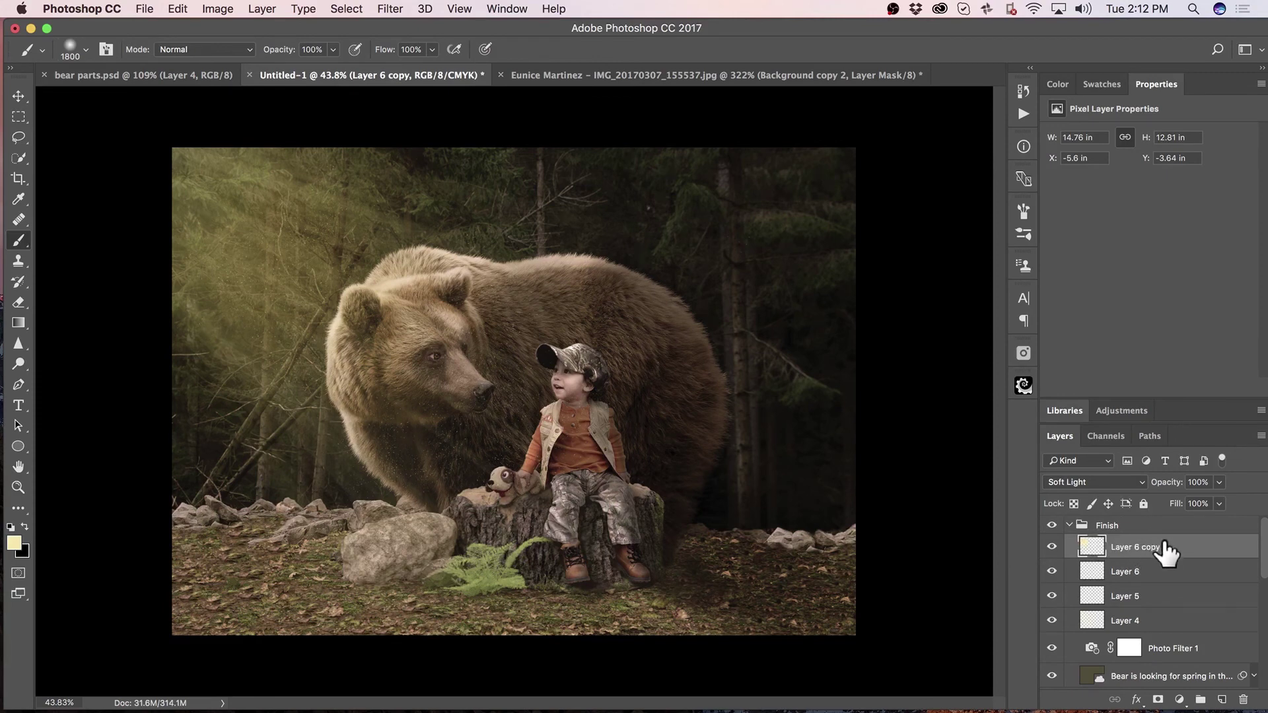
- Add a new empty layer above Layer 6 copy and set its blend mode to Multiply
left_click(1221, 700)
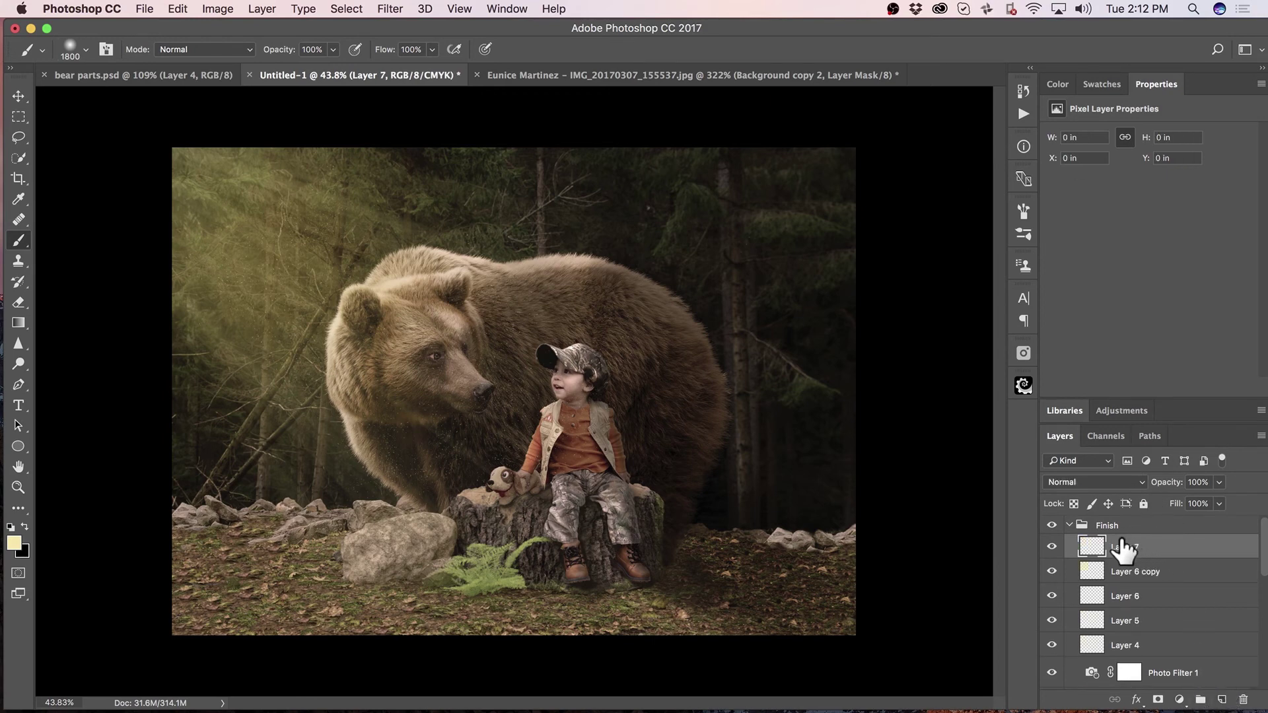
left_click(1099, 481)
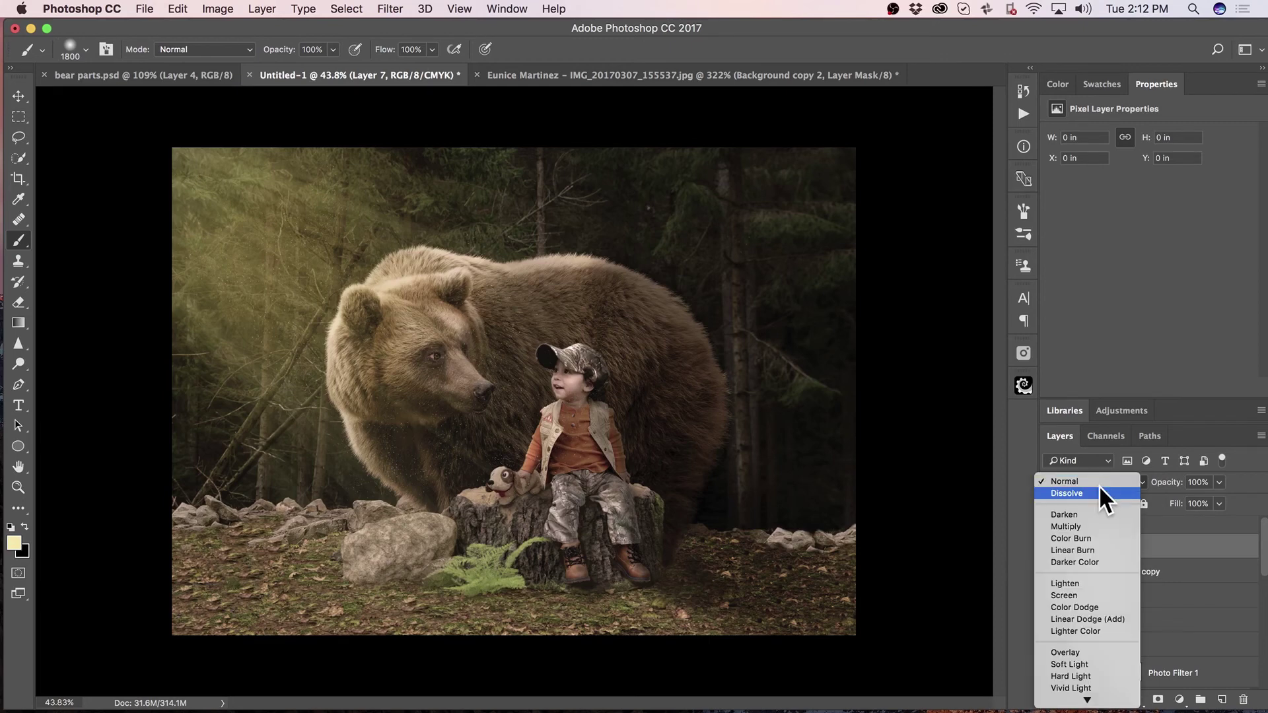
left_click(1094, 522)
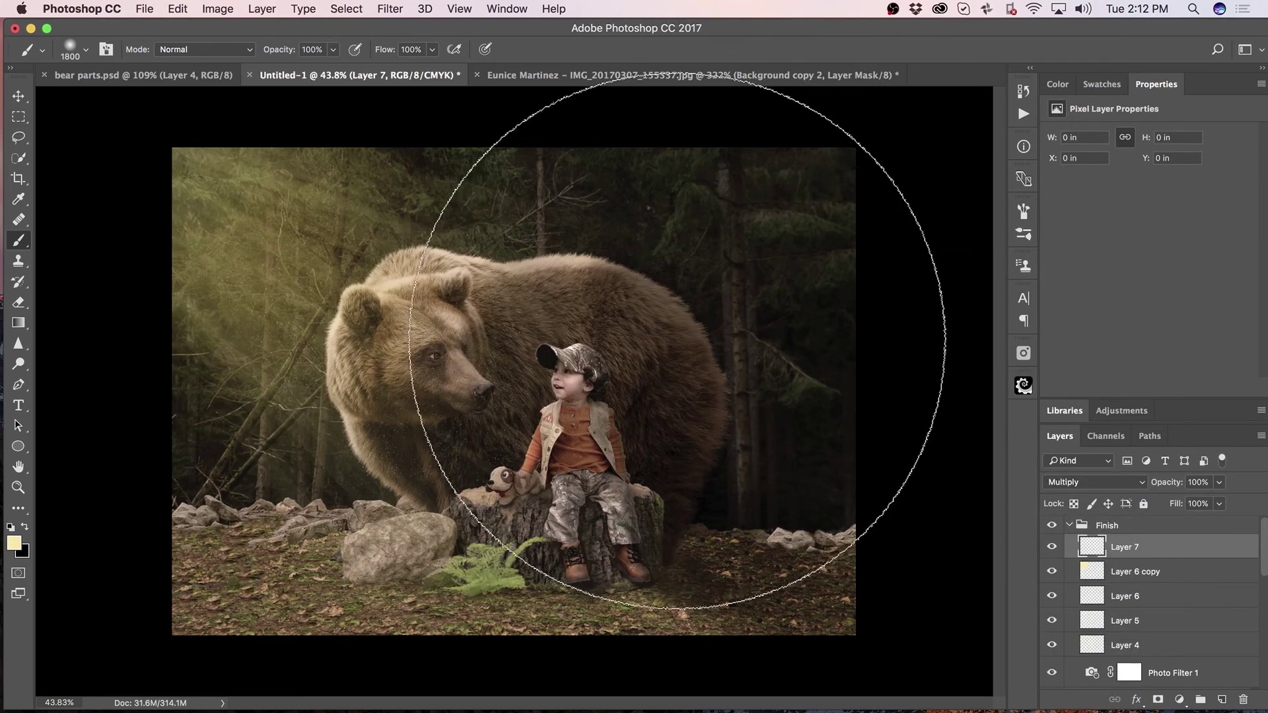
- Paint black shading over the dark forest and ground edges on Layer 7 with a 600 px soft brush at 20% opacity
key("x")
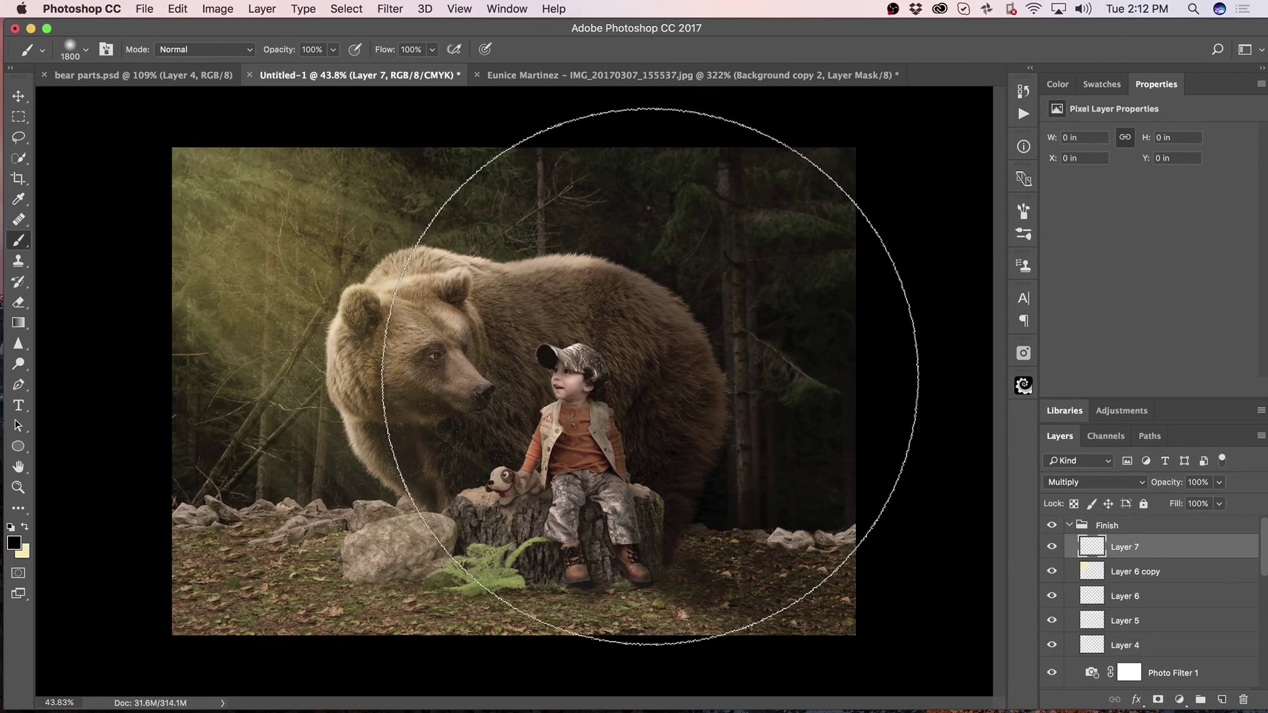
key("bracketleft")
key("bracketleft")
key("bracketleft")
key("bracketleft")
key("bracketleft")
key("bracketleft")
key("bracketleft")
key("bracketleft")
key("bracketleft")
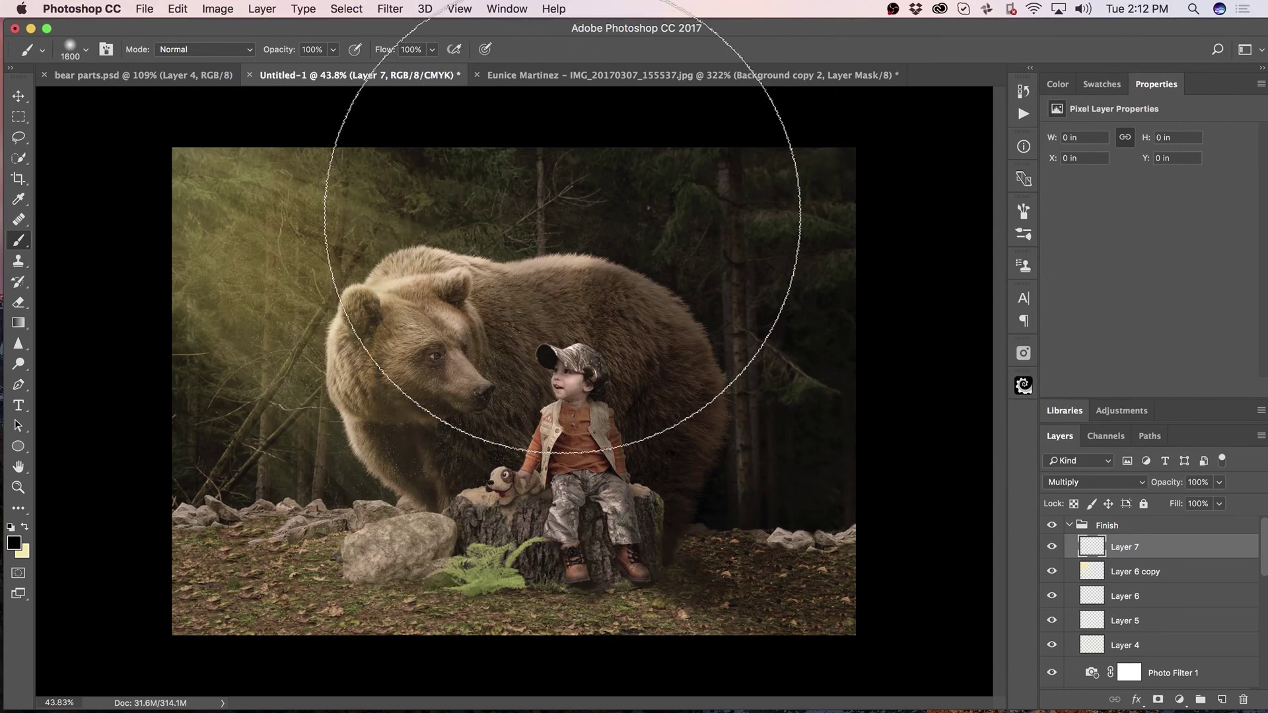
key("bracketleft")
key("bracketleft")
key("bracketleft")
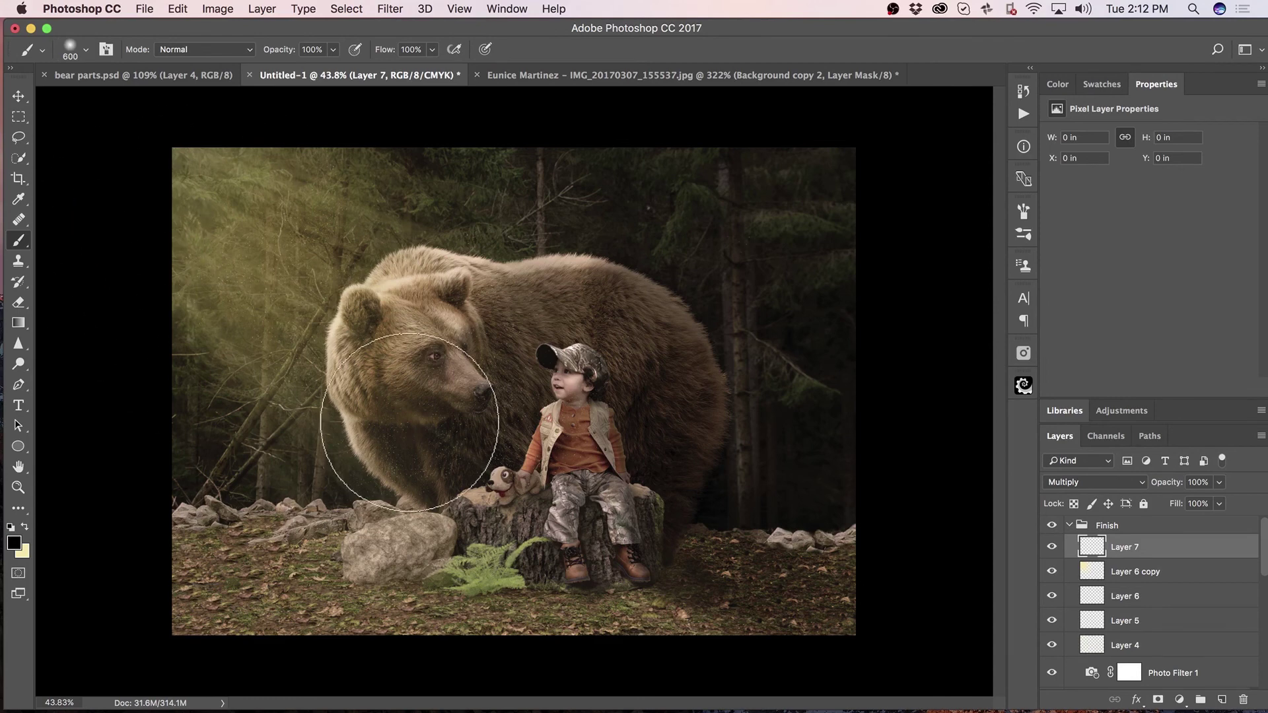
key("2")
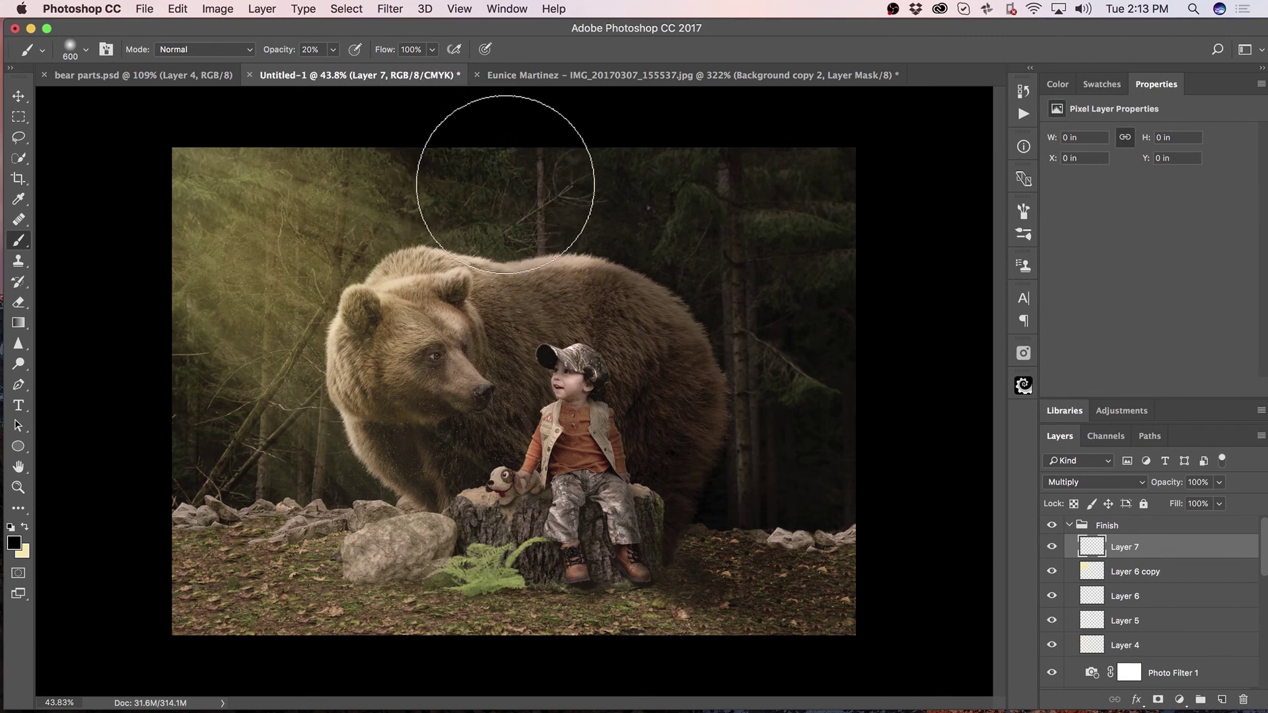
mouse_move(506, 194)
left_mouse_down()
mouse_move(643, 194)
mouse_move(858, 219)
mouse_move(840, 196)
mouse_move(668, 157)
mouse_move(526, 153)
mouse_move(671, 192)
mouse_move(896, 317)
mouse_move(789, 259)
mouse_move(338, 148)
mouse_move(683, 224)
mouse_move(791, 321)
mouse_move(825, 517)
mouse_move(809, 428)
mouse_move(757, 354)
mouse_move(778, 496)
mouse_move(799, 496)
mouse_move(829, 461)
mouse_move(812, 626)
mouse_move(651, 639)
mouse_move(647, 622)
mouse_move(446, 624)
mouse_move(484, 620)
mouse_move(336, 608)
mouse_move(245, 544)
mouse_move(183, 564)
mouse_move(314, 620)
mouse_move(238, 595)
mouse_move(231, 613)
mouse_move(132, 501)
mouse_move(311, 658)
mouse_move(180, 435)
mouse_move(332, 589)
mouse_move(228, 455)
mouse_move(459, 706)
mouse_move(380, 633)
mouse_move(489, 693)
mouse_move(315, 672)
mouse_move(175, 605)
mouse_move(183, 595)
mouse_move(425, 683)
mouse_move(457, 645)
mouse_move(524, 667)
mouse_move(714, 650)
mouse_move(554, 670)
mouse_move(478, 626)
mouse_move(682, 664)
mouse_move(633, 669)
mouse_move(626, 649)
mouse_move(868, 625)
mouse_move(753, 584)
mouse_move(734, 544)
mouse_move(817, 558)
mouse_move(737, 557)
mouse_move(881, 616)
mouse_move(829, 555)
mouse_move(793, 453)
mouse_move(809, 449)
mouse_move(804, 431)
mouse_move(709, 393)
mouse_move(729, 384)
mouse_move(680, 343)
mouse_move(821, 419)
mouse_move(688, 301)
mouse_move(849, 275)
mouse_move(839, 204)
mouse_move(759, 638)
mouse_move(252, 612)
mouse_move(167, 569)
left_mouse_up()
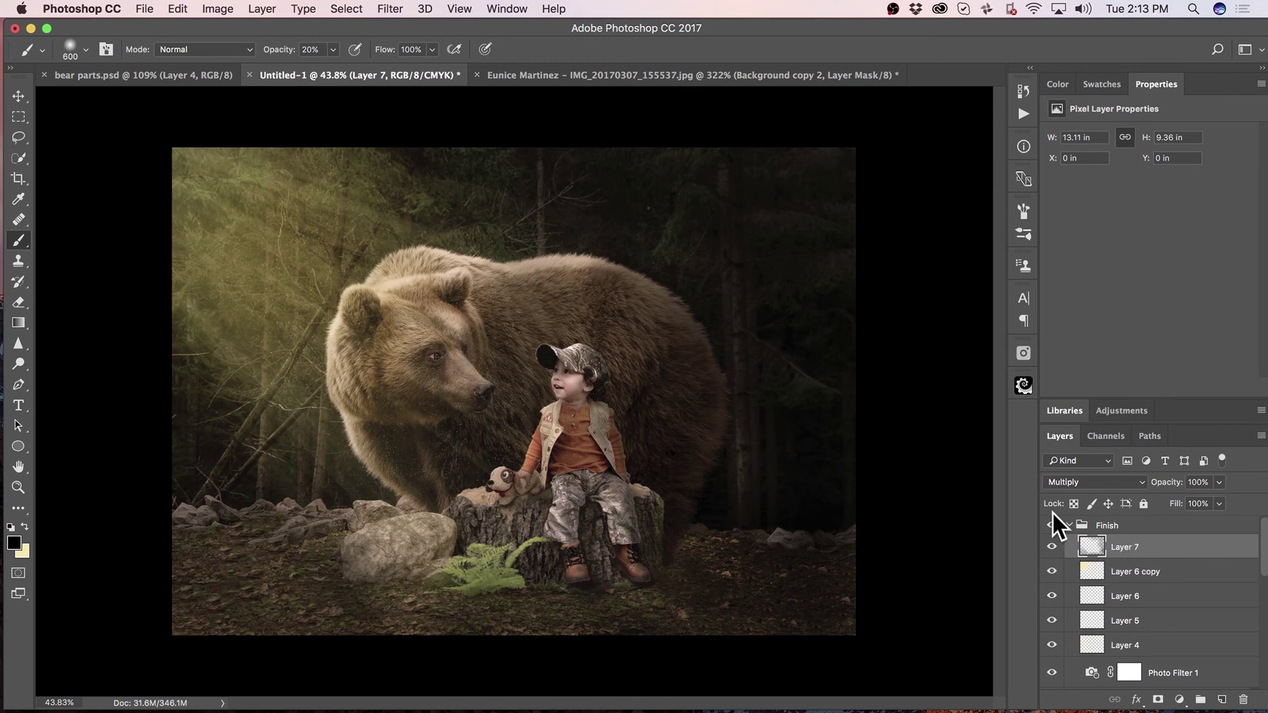
- Set the foreground colour to a dark brown, #381d0e, for painting on Layer 7
left_click(14, 542)
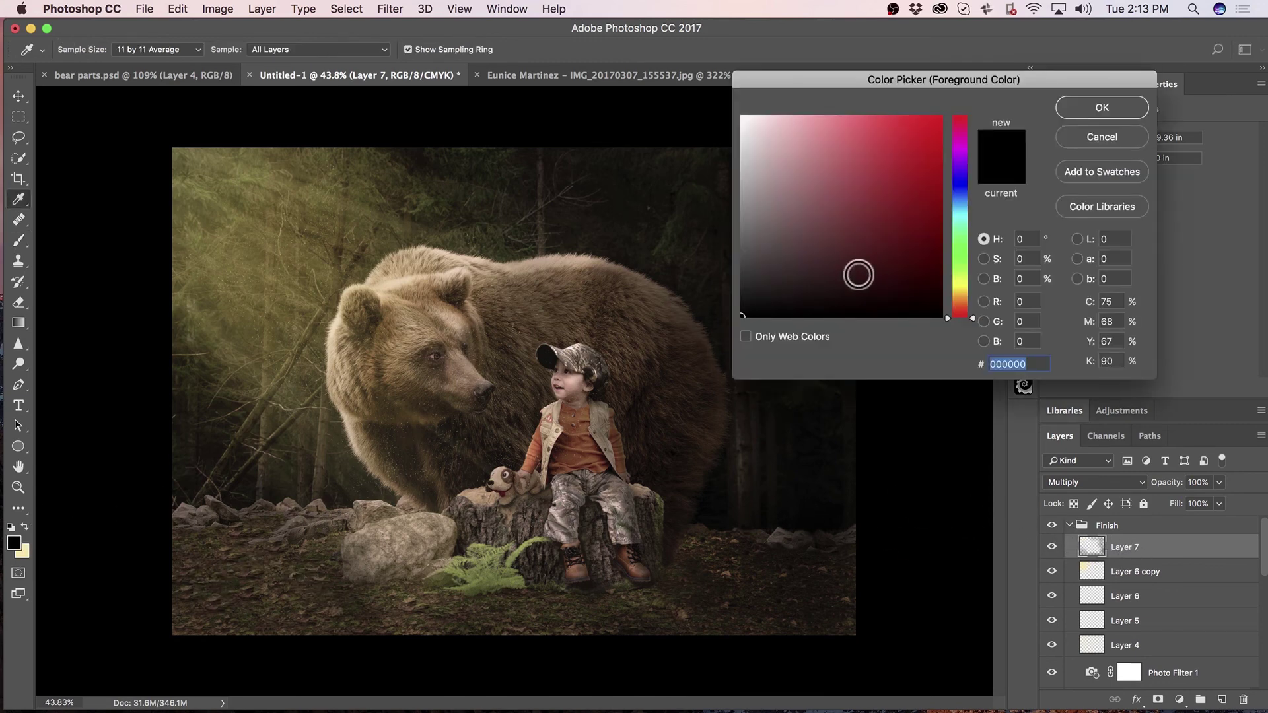
mouse_move(742, 315)
left_mouse_down()
mouse_move(815, 259)
mouse_move(795, 280)
left_mouse_up()
mouse_move(782, 273)
left_mouse_down()
mouse_move(832, 275)
mouse_move(792, 277)
left_mouse_up()
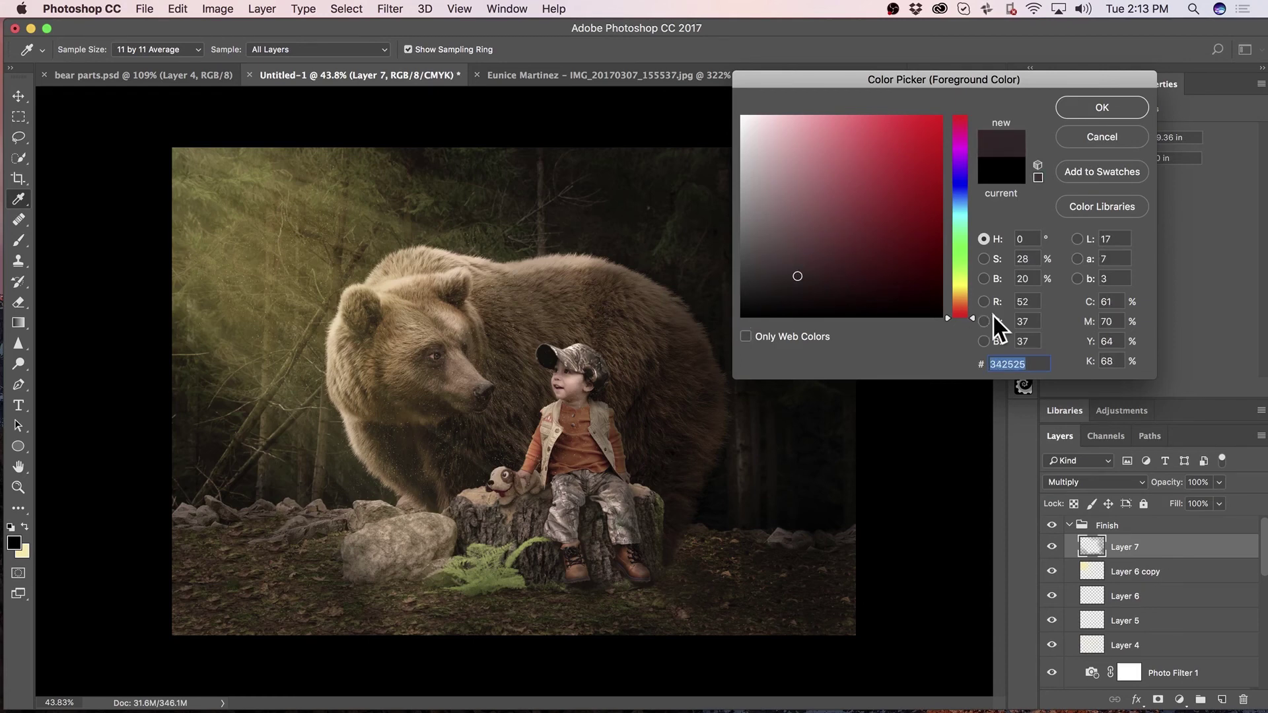
left_click_drag(972, 316, 969, 306)
left_click_drag(811, 280, 891, 273)
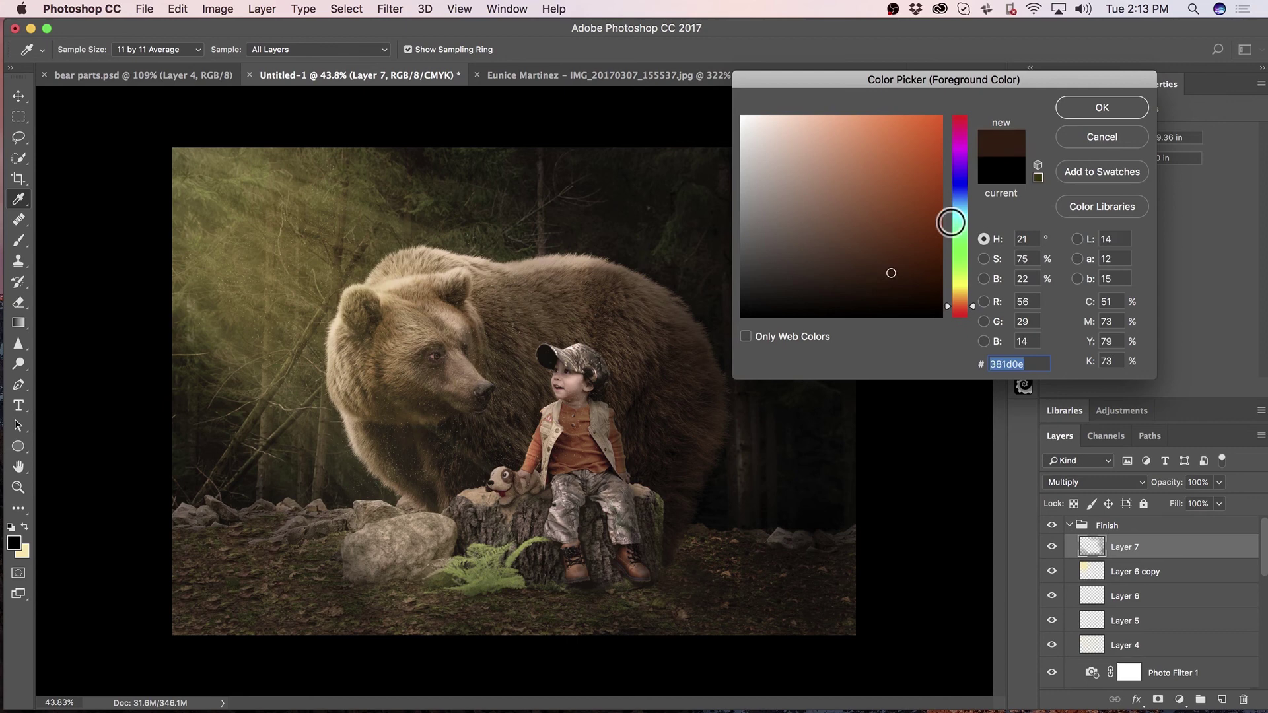
left_click(1091, 109)
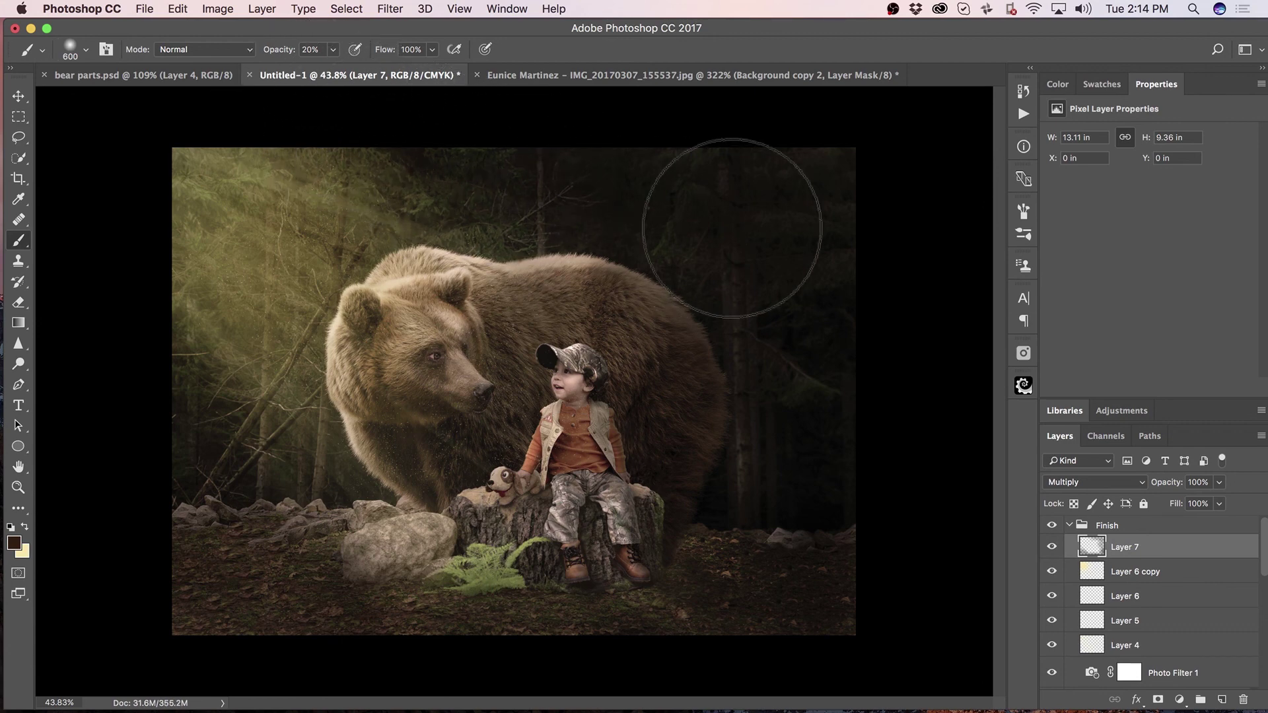
- Reduce the soft brush to 250 px and paint dark brown shading over the ground around the stump on Layer 7
key("bracketleft")
key("bracketleft")
key("bracketleft")
key("bracketleft")
mouse_move(639, 599)
left_mouse_down()
mouse_move(602, 534)
mouse_move(648, 526)
mouse_move(655, 496)
mouse_move(643, 489)
mouse_move(687, 560)
mouse_move(766, 553)
mouse_move(695, 568)
mouse_move(657, 523)
left_mouse_up()
mouse_move(500, 532)
left_mouse_down()
mouse_move(463, 545)
mouse_move(480, 533)
left_mouse_up()
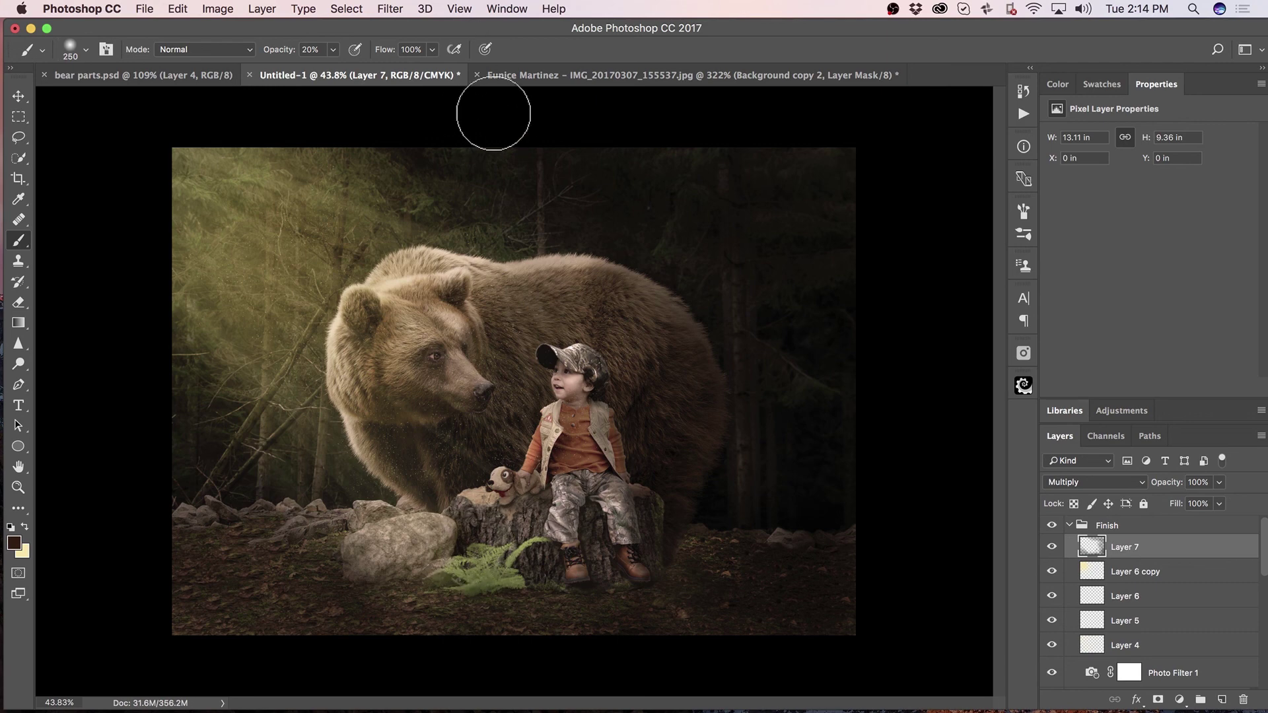
- Paint more dark brown shading over the bear's body, the trees behind it and the ground by the stump and fern
mouse_move(453, 491)
left_mouse_down()
mouse_move(411, 415)
mouse_move(460, 456)
mouse_move(435, 440)
mouse_move(506, 461)
mouse_move(534, 421)
mouse_move(502, 333)
mouse_move(518, 396)
mouse_move(502, 426)
mouse_move(516, 400)
mouse_move(500, 418)
mouse_move(501, 359)
mouse_move(526, 359)
left_mouse_up()
mouse_move(647, 291)
left_mouse_down()
mouse_move(677, 327)
mouse_move(628, 353)
mouse_move(640, 383)
left_mouse_up()
mouse_move(788, 385)
left_mouse_down()
mouse_move(688, 380)
mouse_move(735, 376)
mouse_move(722, 372)
mouse_move(781, 347)
mouse_move(700, 363)
mouse_move(478, 311)
mouse_move(493, 334)
mouse_move(471, 301)
mouse_move(485, 321)
mouse_move(634, 387)
mouse_move(670, 381)
mouse_move(681, 325)
mouse_move(695, 348)
mouse_move(778, 357)
mouse_move(789, 390)
mouse_move(775, 371)
mouse_move(706, 365)
mouse_move(778, 366)
mouse_move(665, 370)
mouse_move(523, 333)
mouse_move(691, 309)
mouse_move(880, 344)
mouse_move(839, 359)
mouse_move(674, 352)
mouse_move(689, 342)
mouse_move(667, 304)
mouse_move(693, 326)
mouse_move(657, 291)
mouse_move(686, 309)
mouse_move(728, 374)
mouse_move(718, 429)
mouse_move(735, 516)
mouse_move(764, 422)
mouse_move(744, 376)
left_mouse_up()
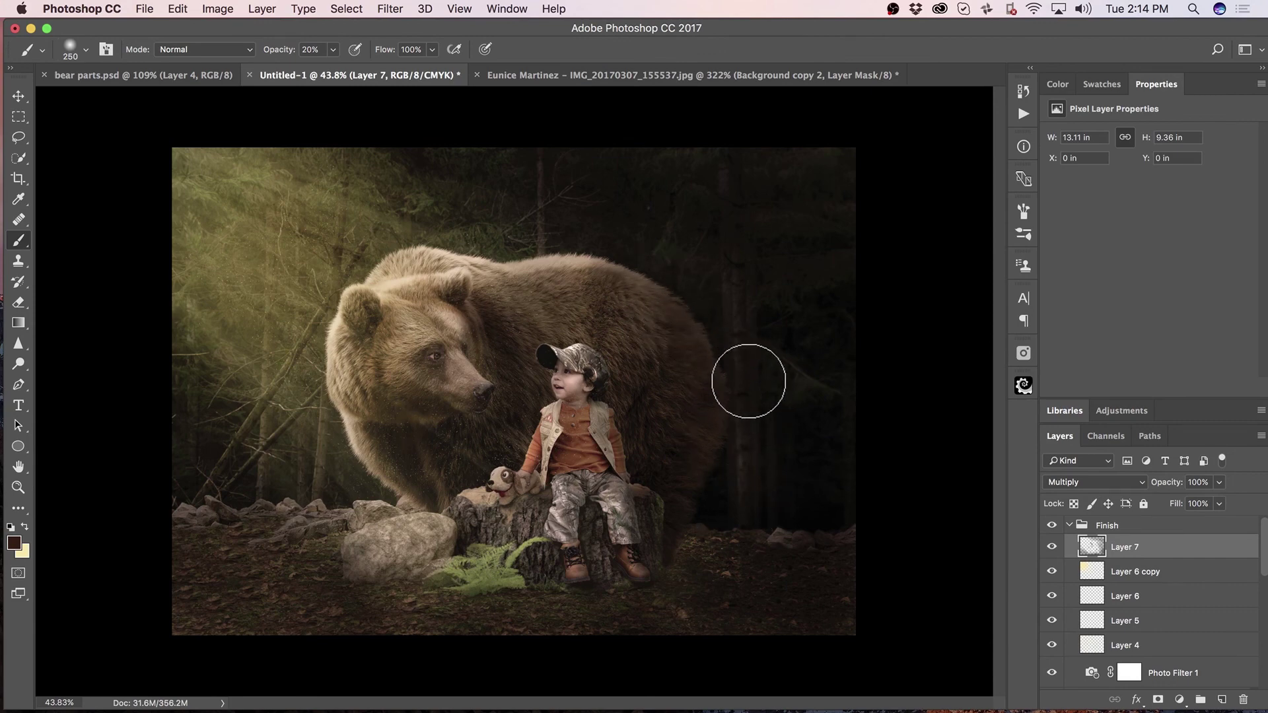
left_click(1155, 526)
left_click(1158, 547)
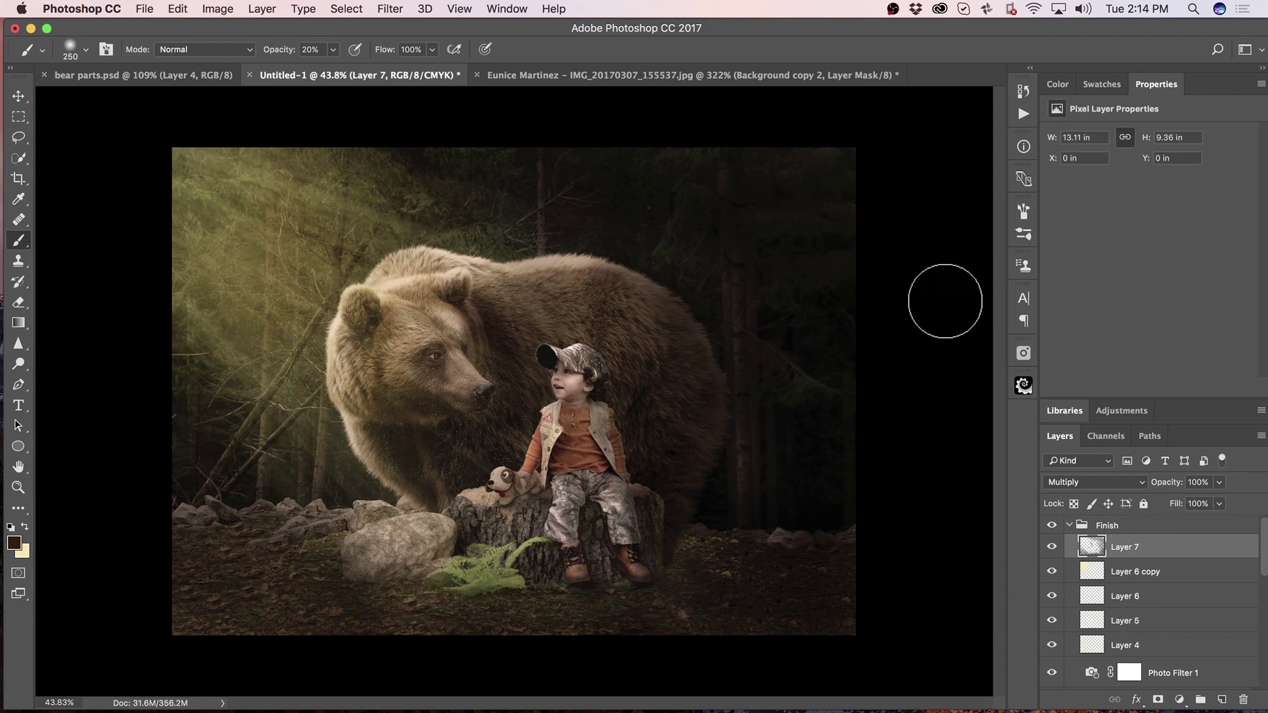
left_click_drag(700, 538, 708, 558)
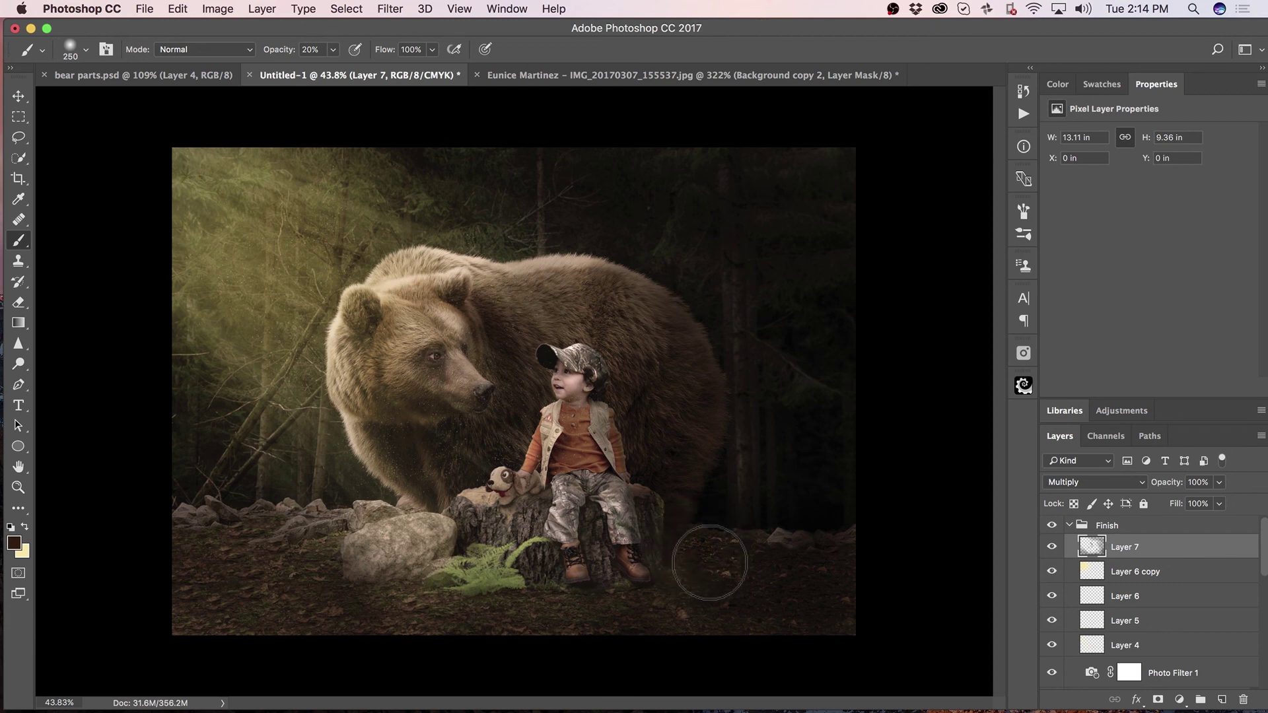
mouse_move(483, 584)
left_mouse_down()
mouse_move(416, 563)
mouse_move(426, 553)
mouse_move(402, 568)
mouse_move(447, 552)
mouse_move(414, 564)
mouse_move(436, 550)
mouse_move(389, 574)
mouse_move(455, 524)
mouse_move(461, 551)
mouse_move(369, 574)
mouse_move(605, 595)
mouse_move(545, 608)
mouse_move(504, 586)
left_mouse_up()
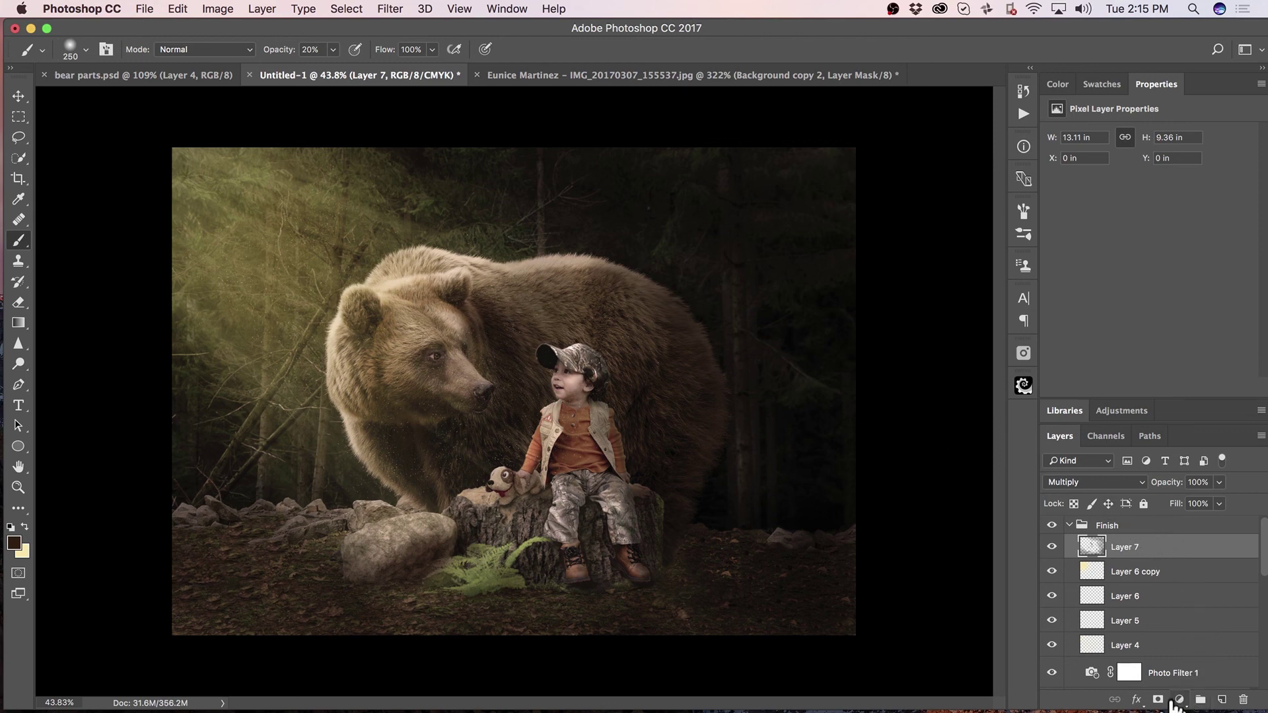
- Add a Photo Filter adjustment layer above Layer 7 in the Finish group
left_click(1159, 700)
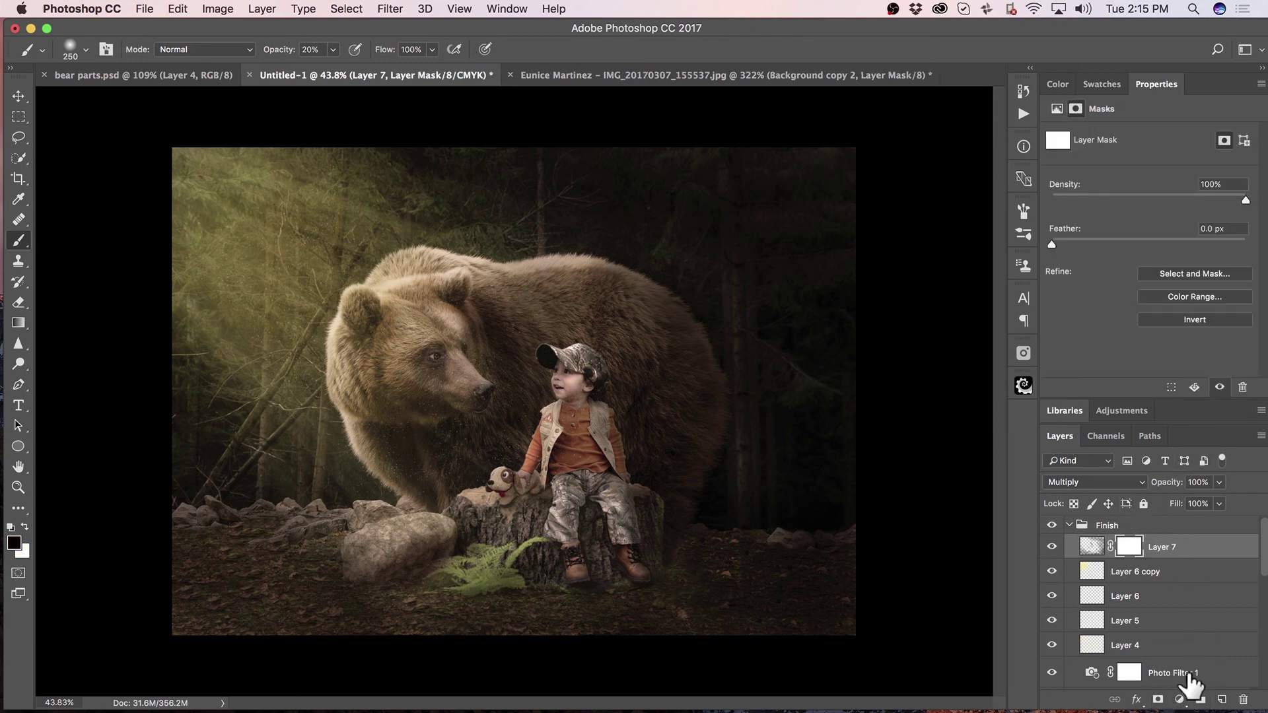
left_click(1179, 700)
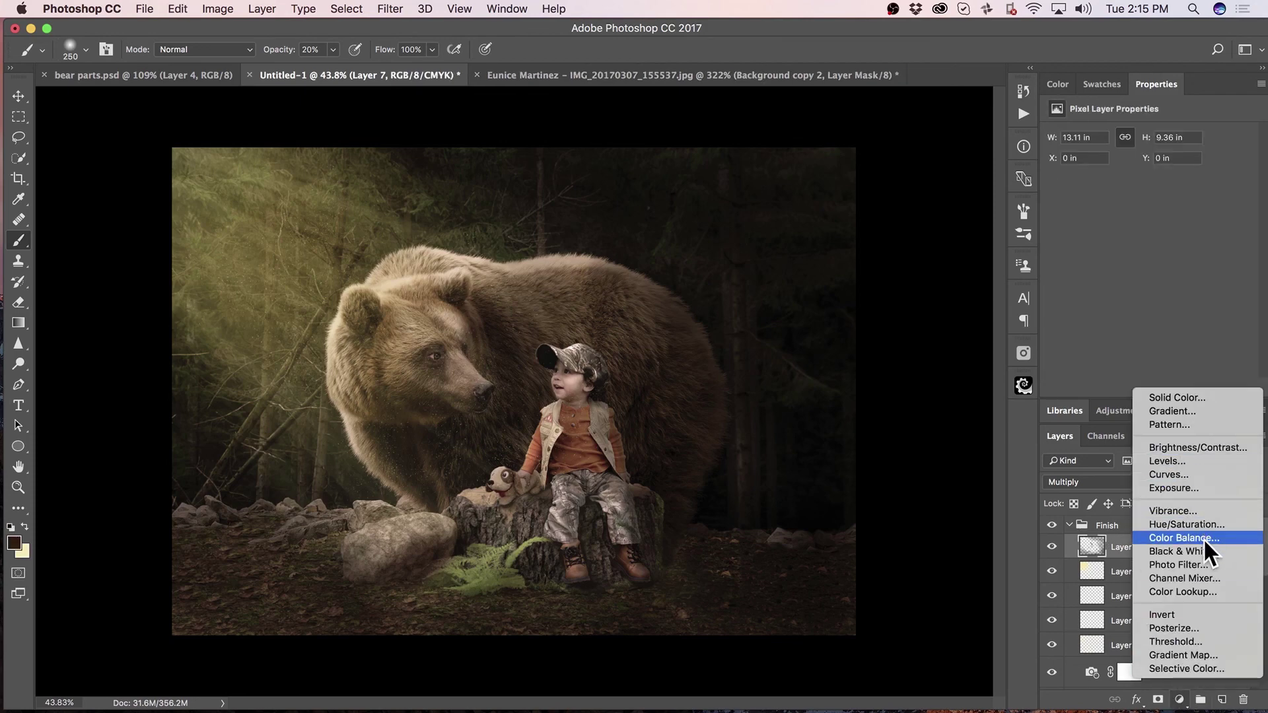
left_click(1202, 565)
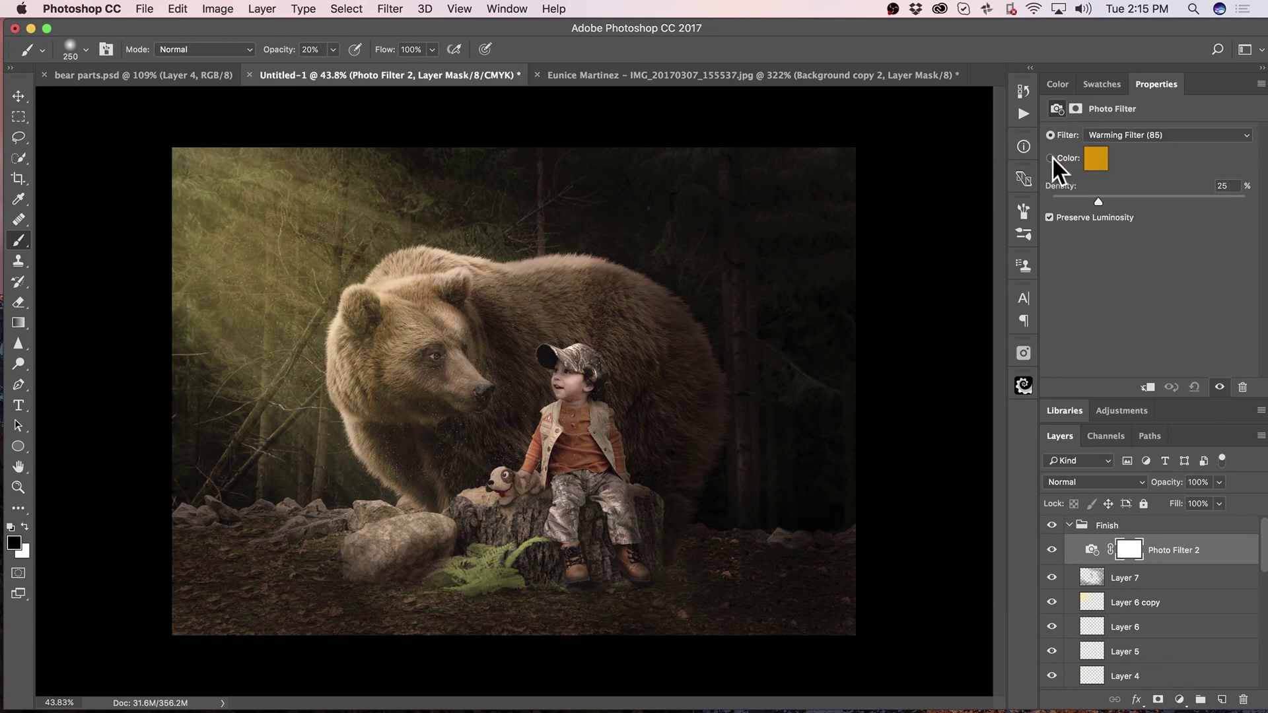
- Give the photo filter a custom dark brown colour, #472308, with 35% density and Preserve Luminosity on
left_click(1096, 164)
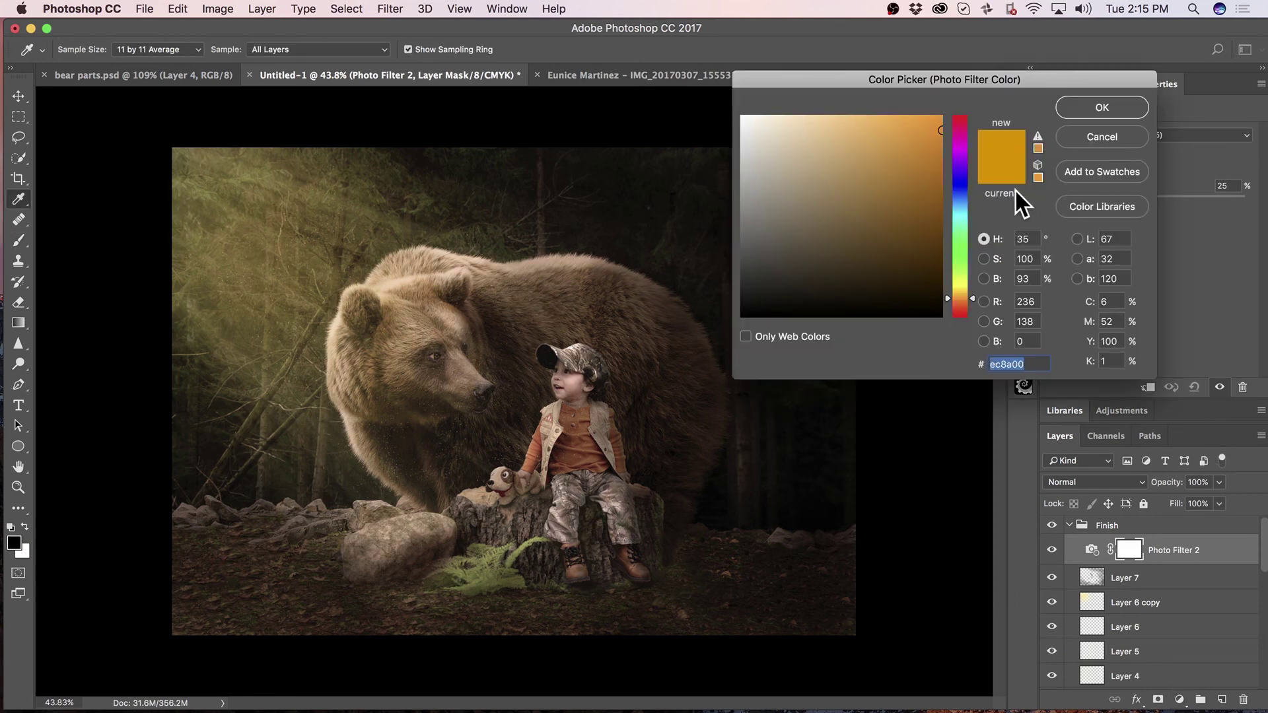
left_click_drag(936, 161, 944, 243)
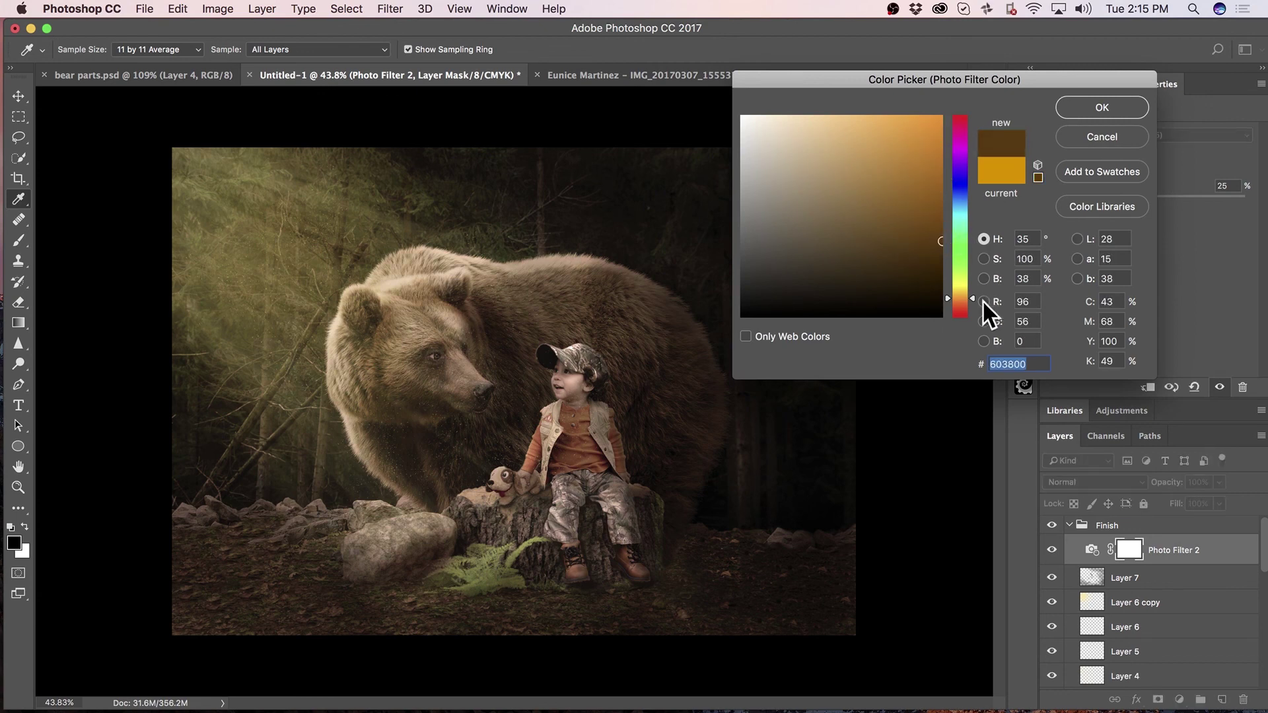
left_click_drag(972, 298, 972, 303)
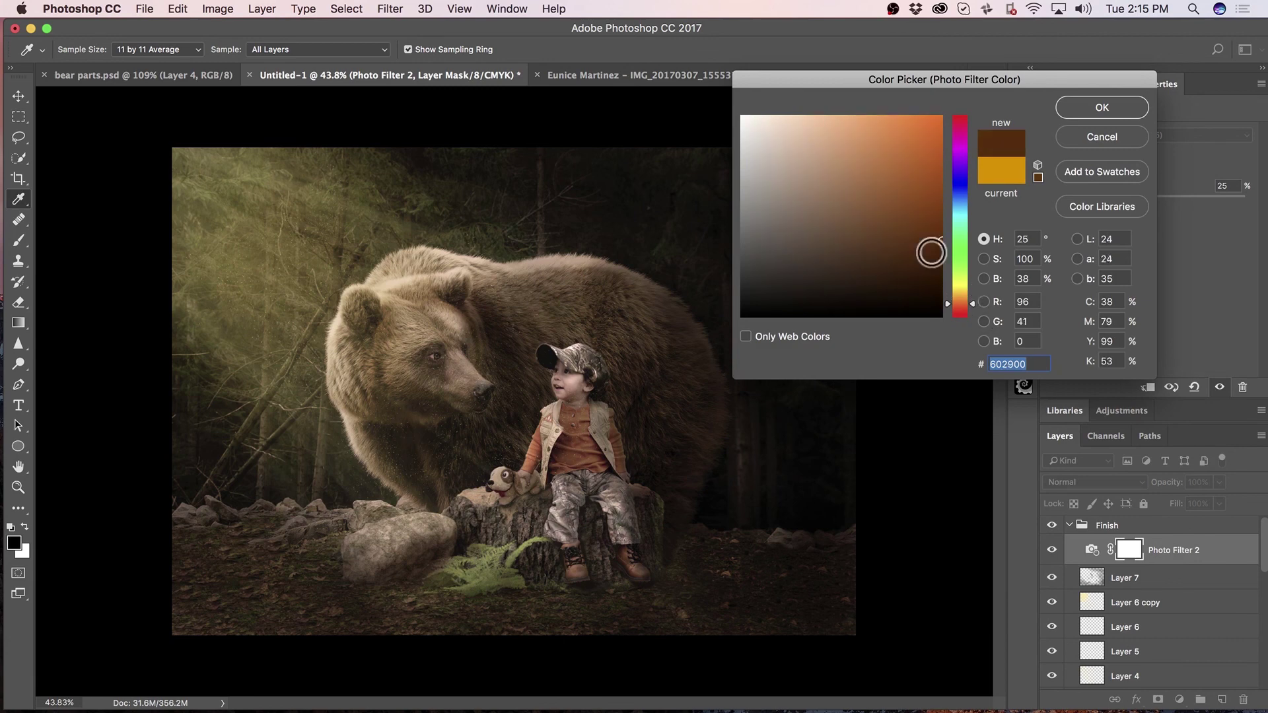
left_click_drag(937, 249, 920, 261)
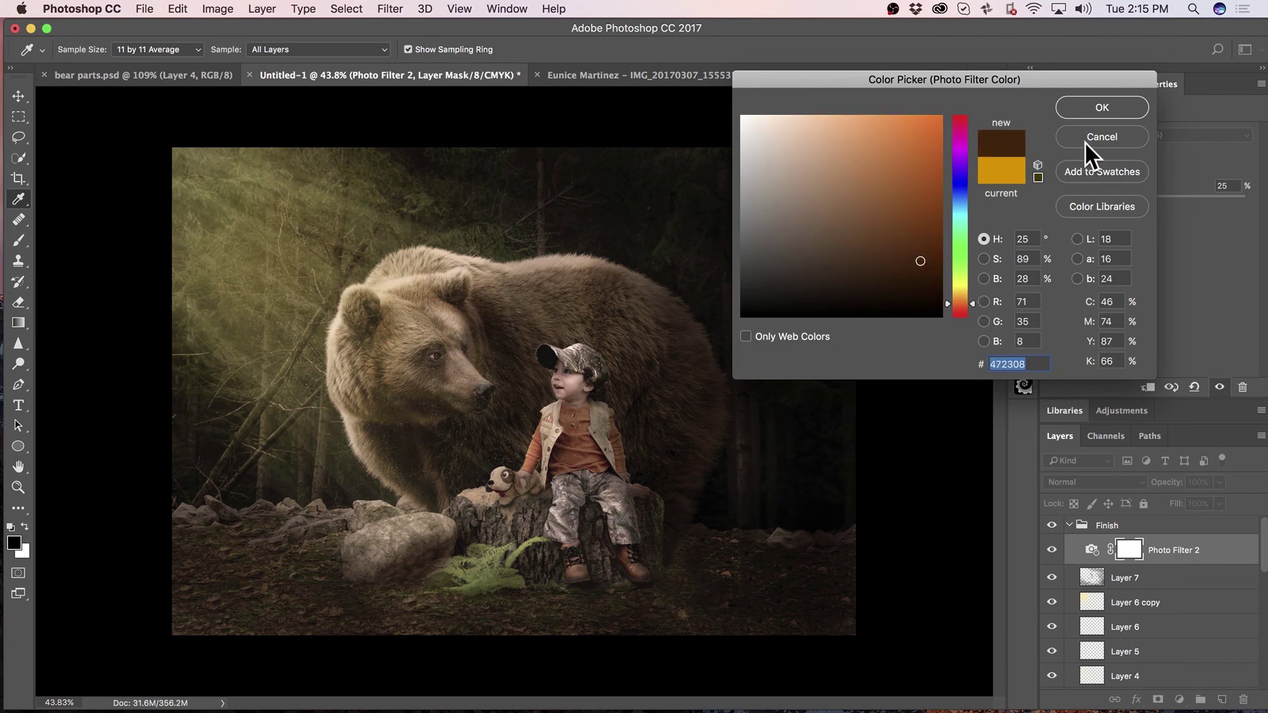
left_click(1096, 109)
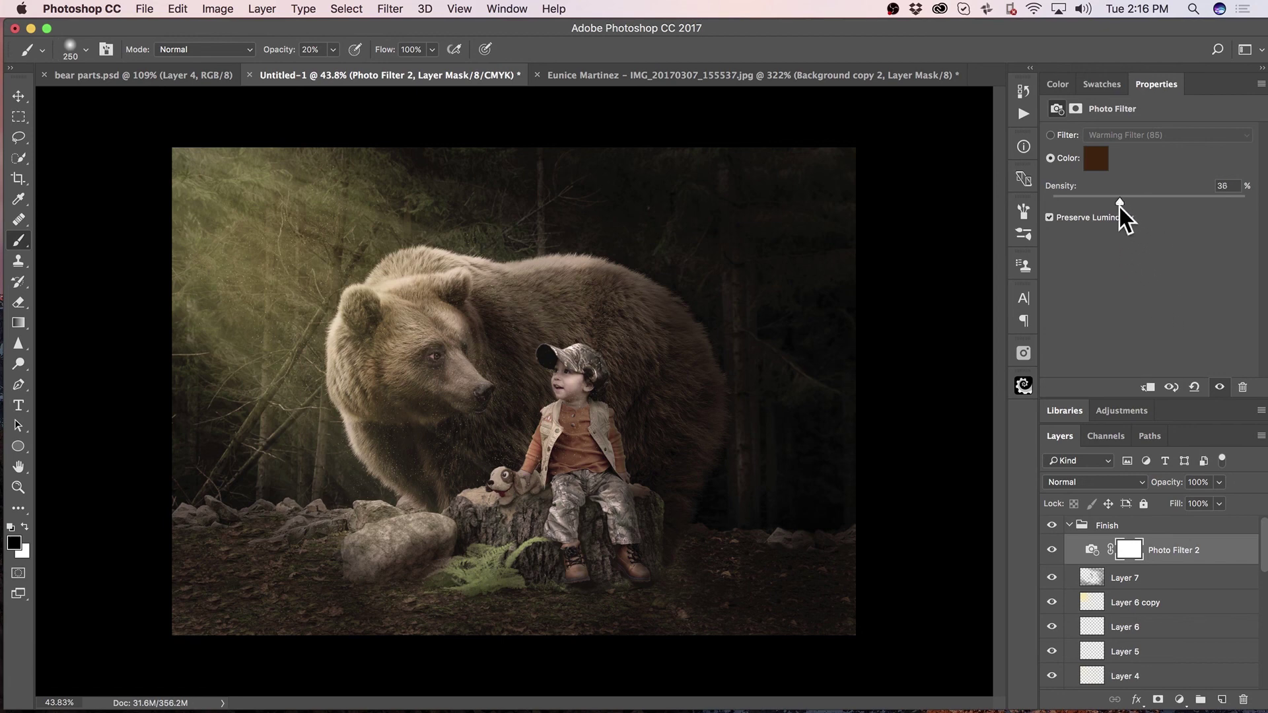
left_click(1050, 218)
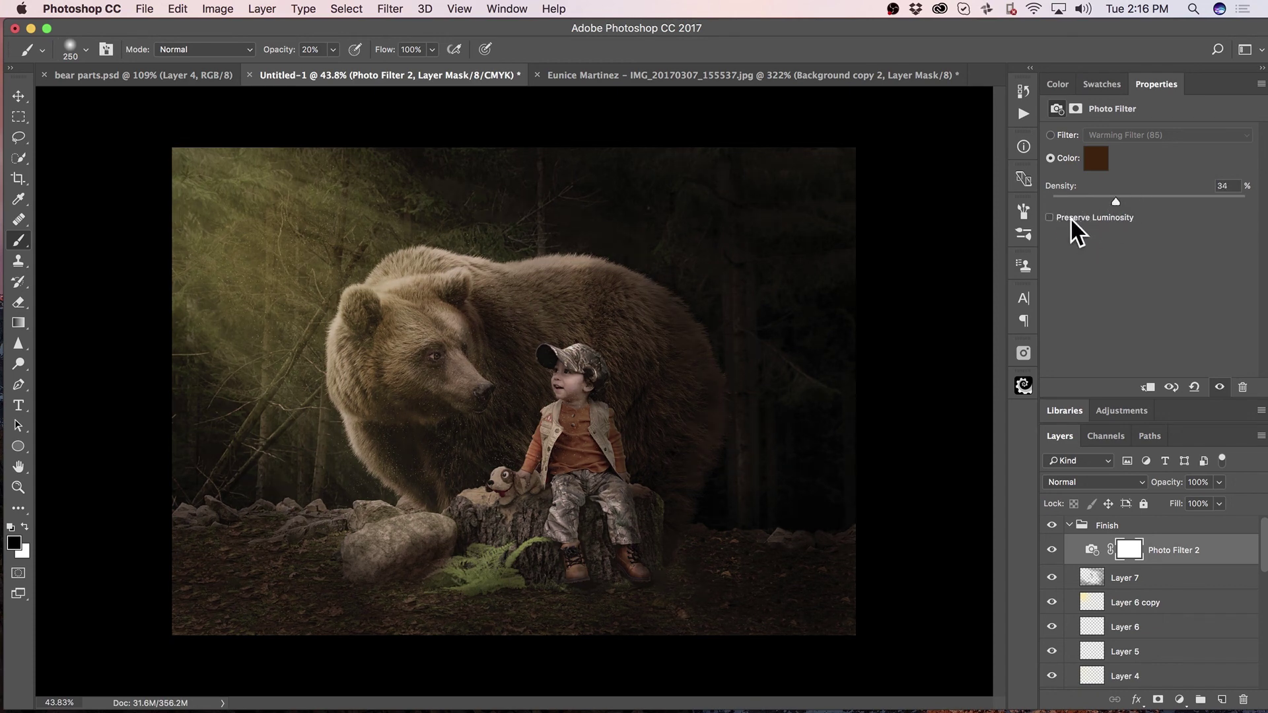
left_click(1050, 218)
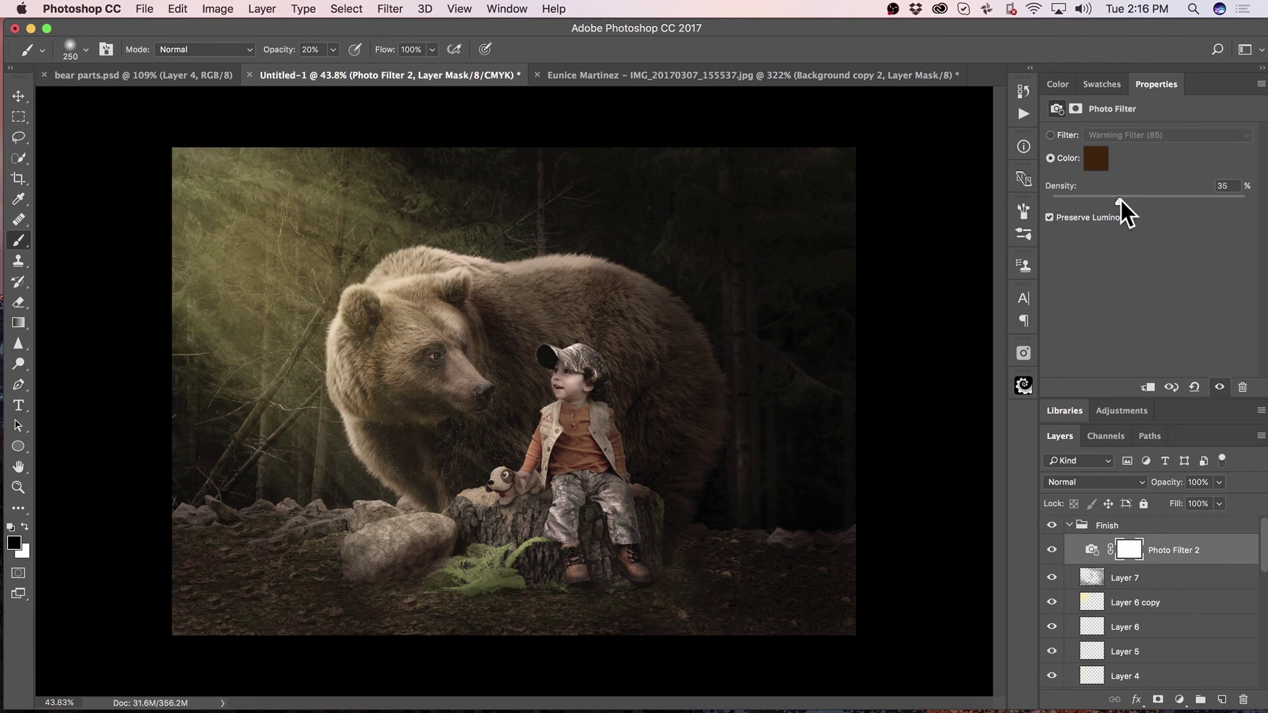